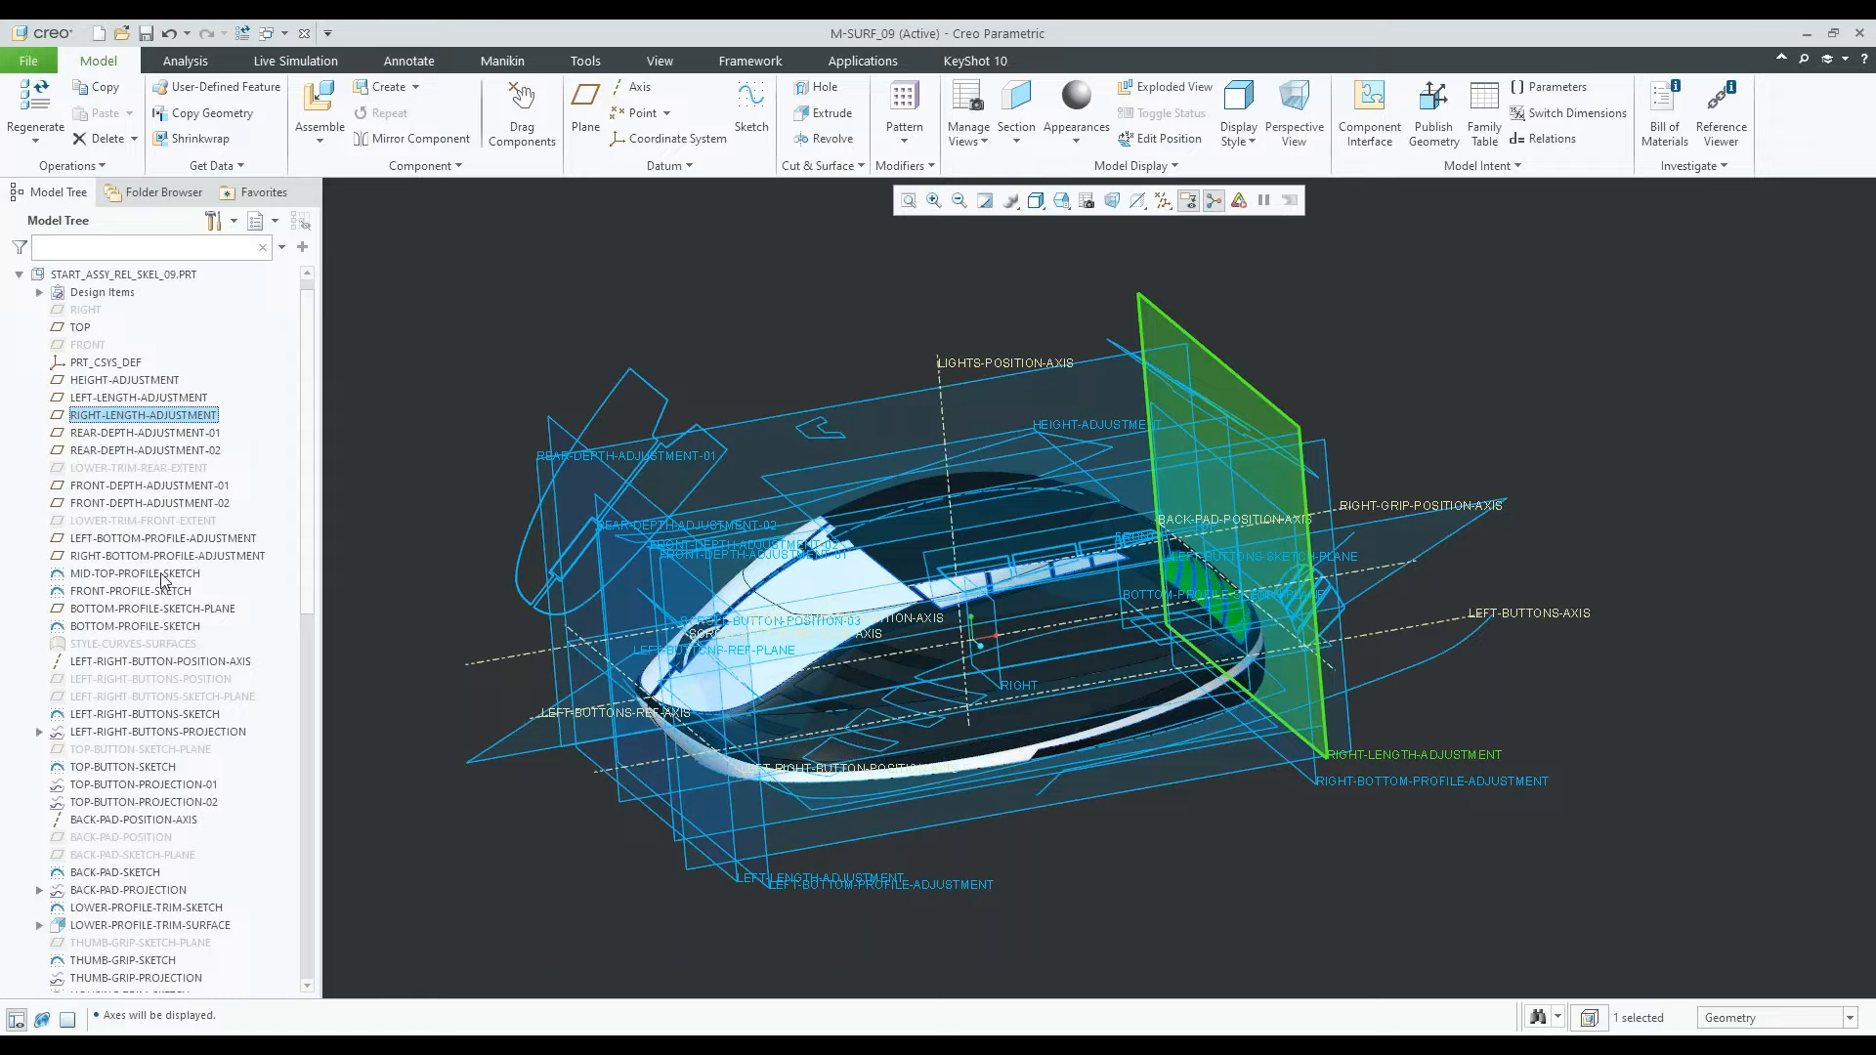
Open FRONT-PROFILE-SKETCH for editing, examine its spline and dimensions, and close the sketch without changes
{"action": "left_click", "coordinate": [168, 664]}
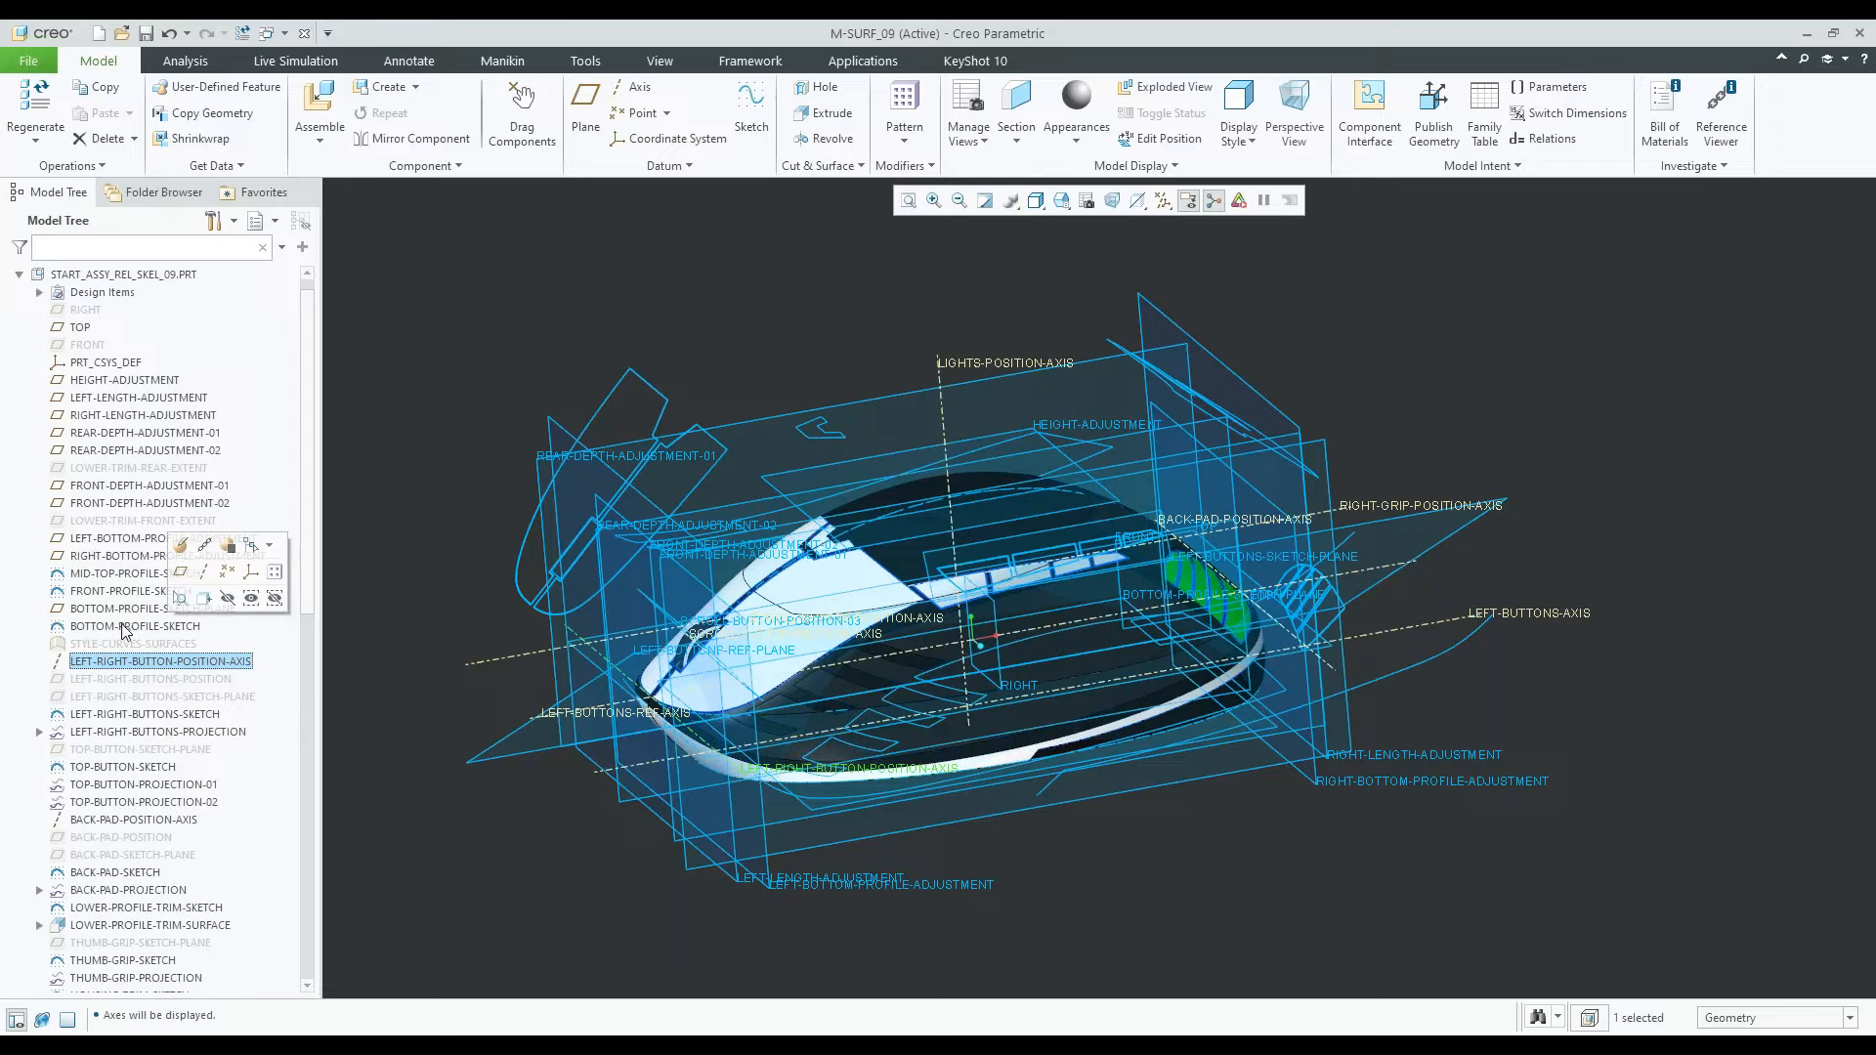
{"action": "left_click", "coordinate": [117, 592]}
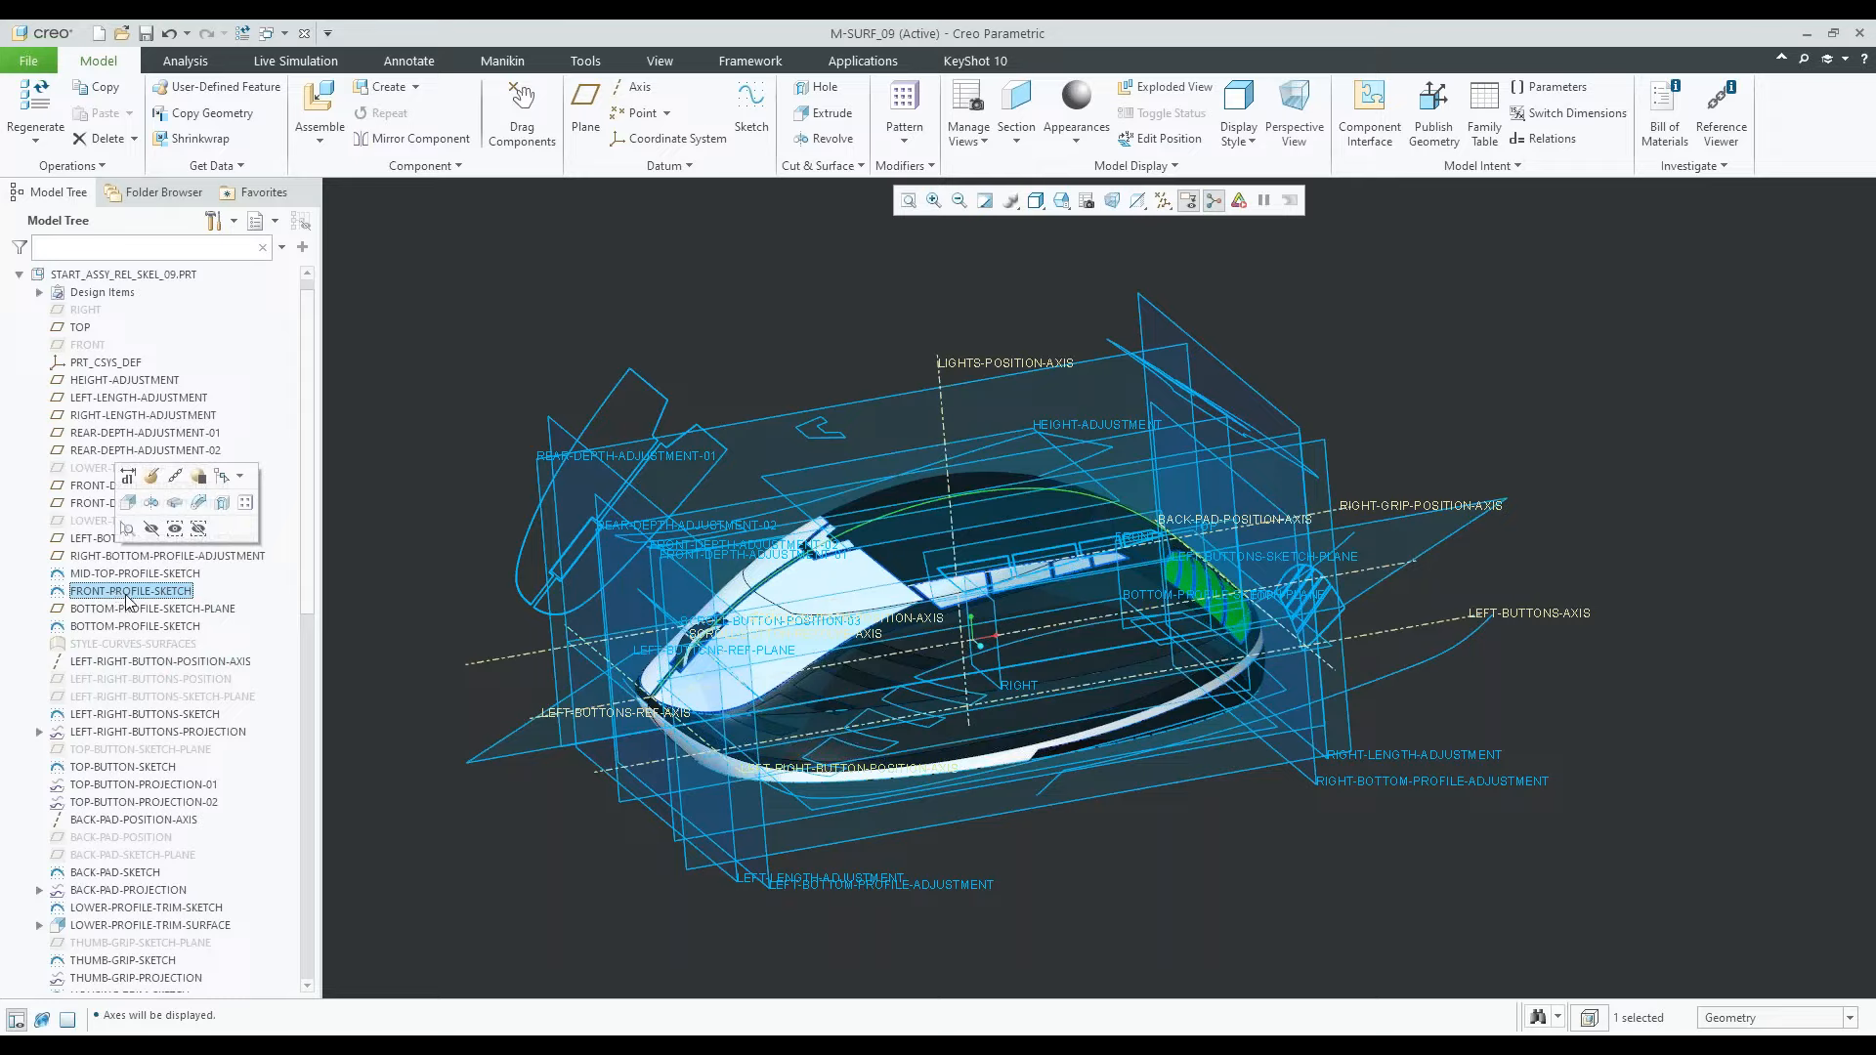
{"action": "left_click", "coordinate": [151, 477]}
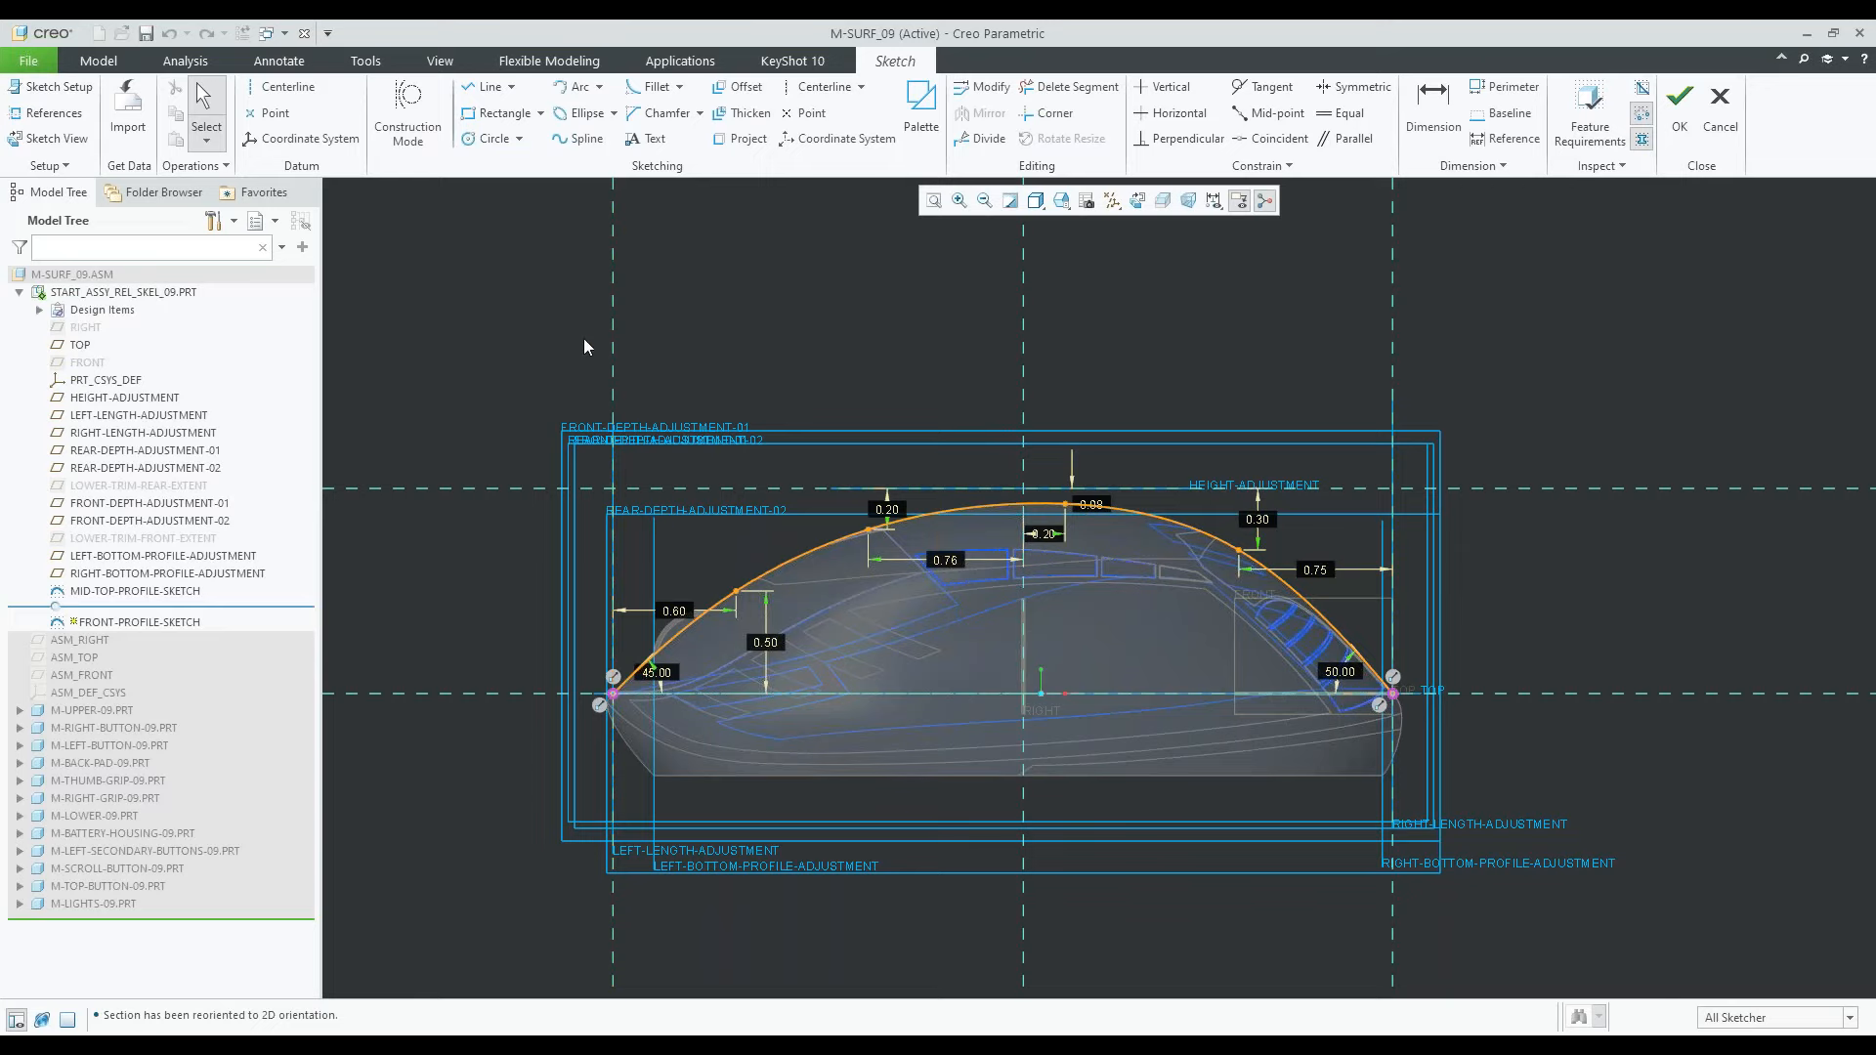
{"action": "left_click", "coordinate": [1680, 115]}
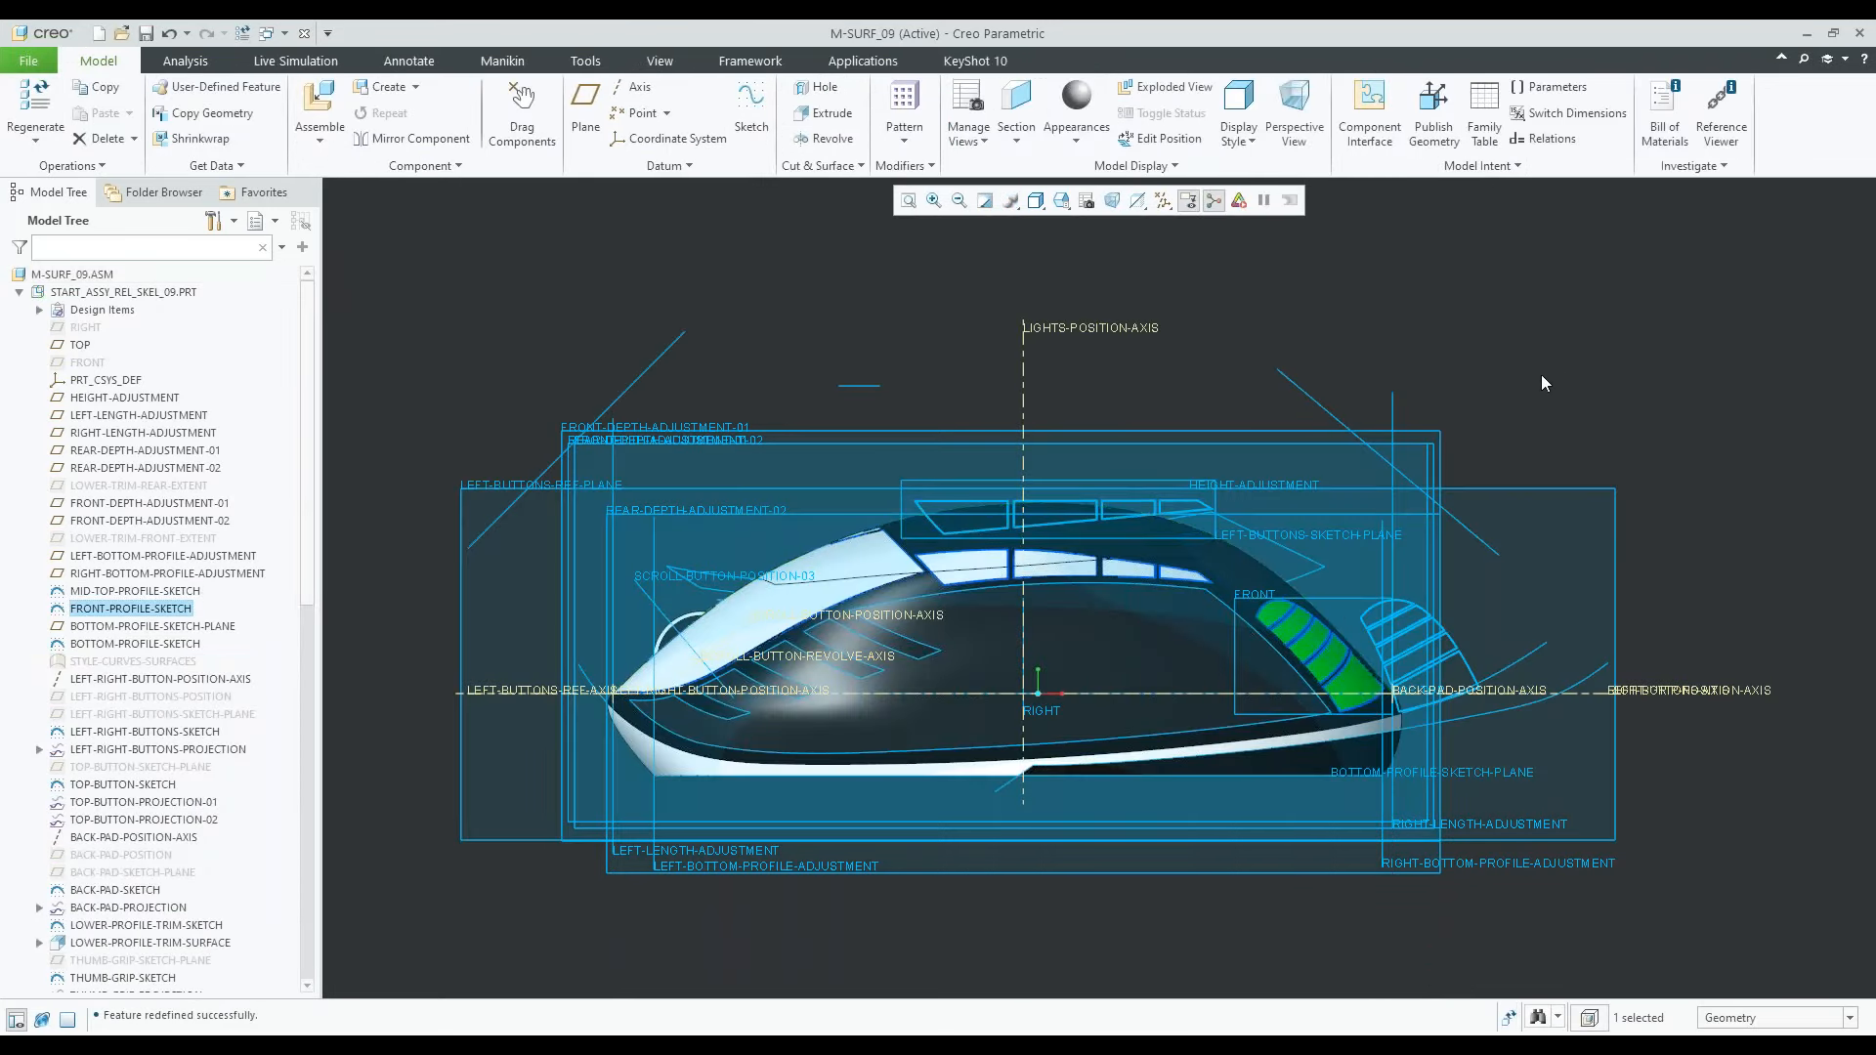
Open MID-TOP-PROFILE-SKETCH in the sketch-plane view, examine its closed profile and dimensions, and close the sketch
{"action": "left_click", "coordinate": [179, 594]}
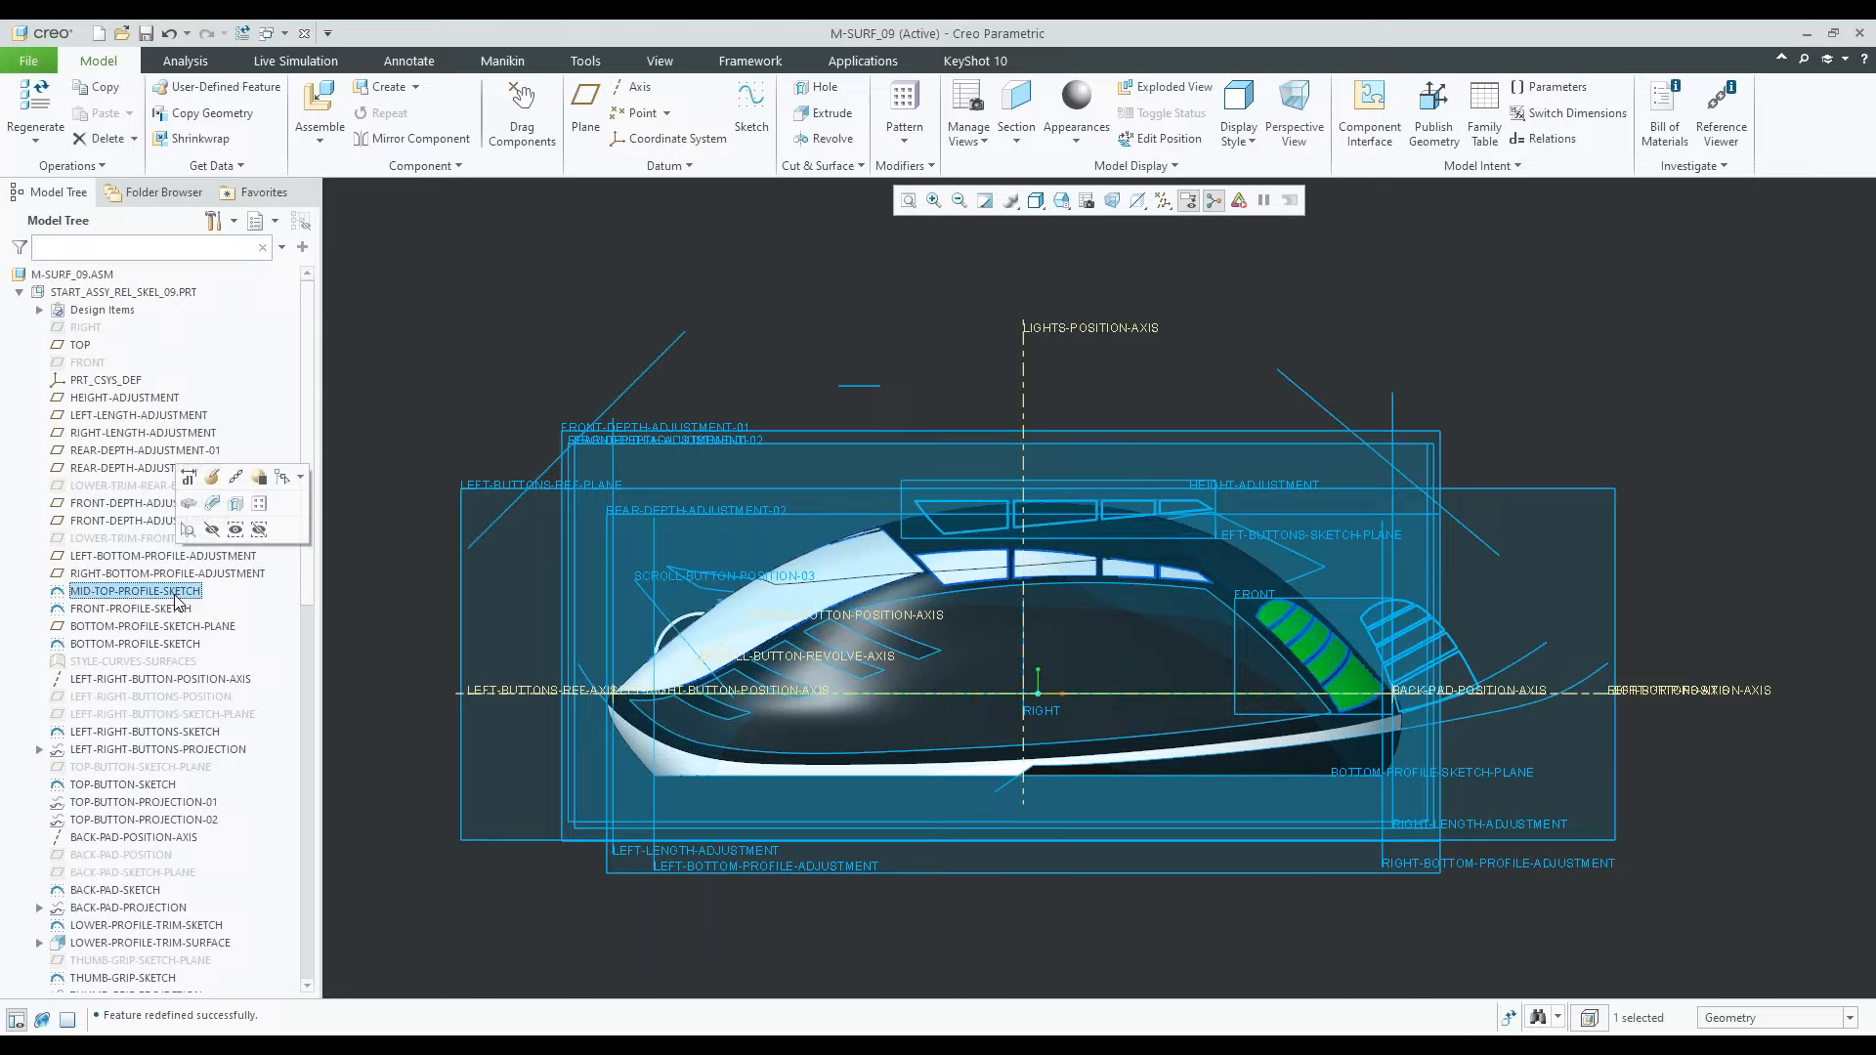
{"action": "left_click", "coordinate": [214, 479]}
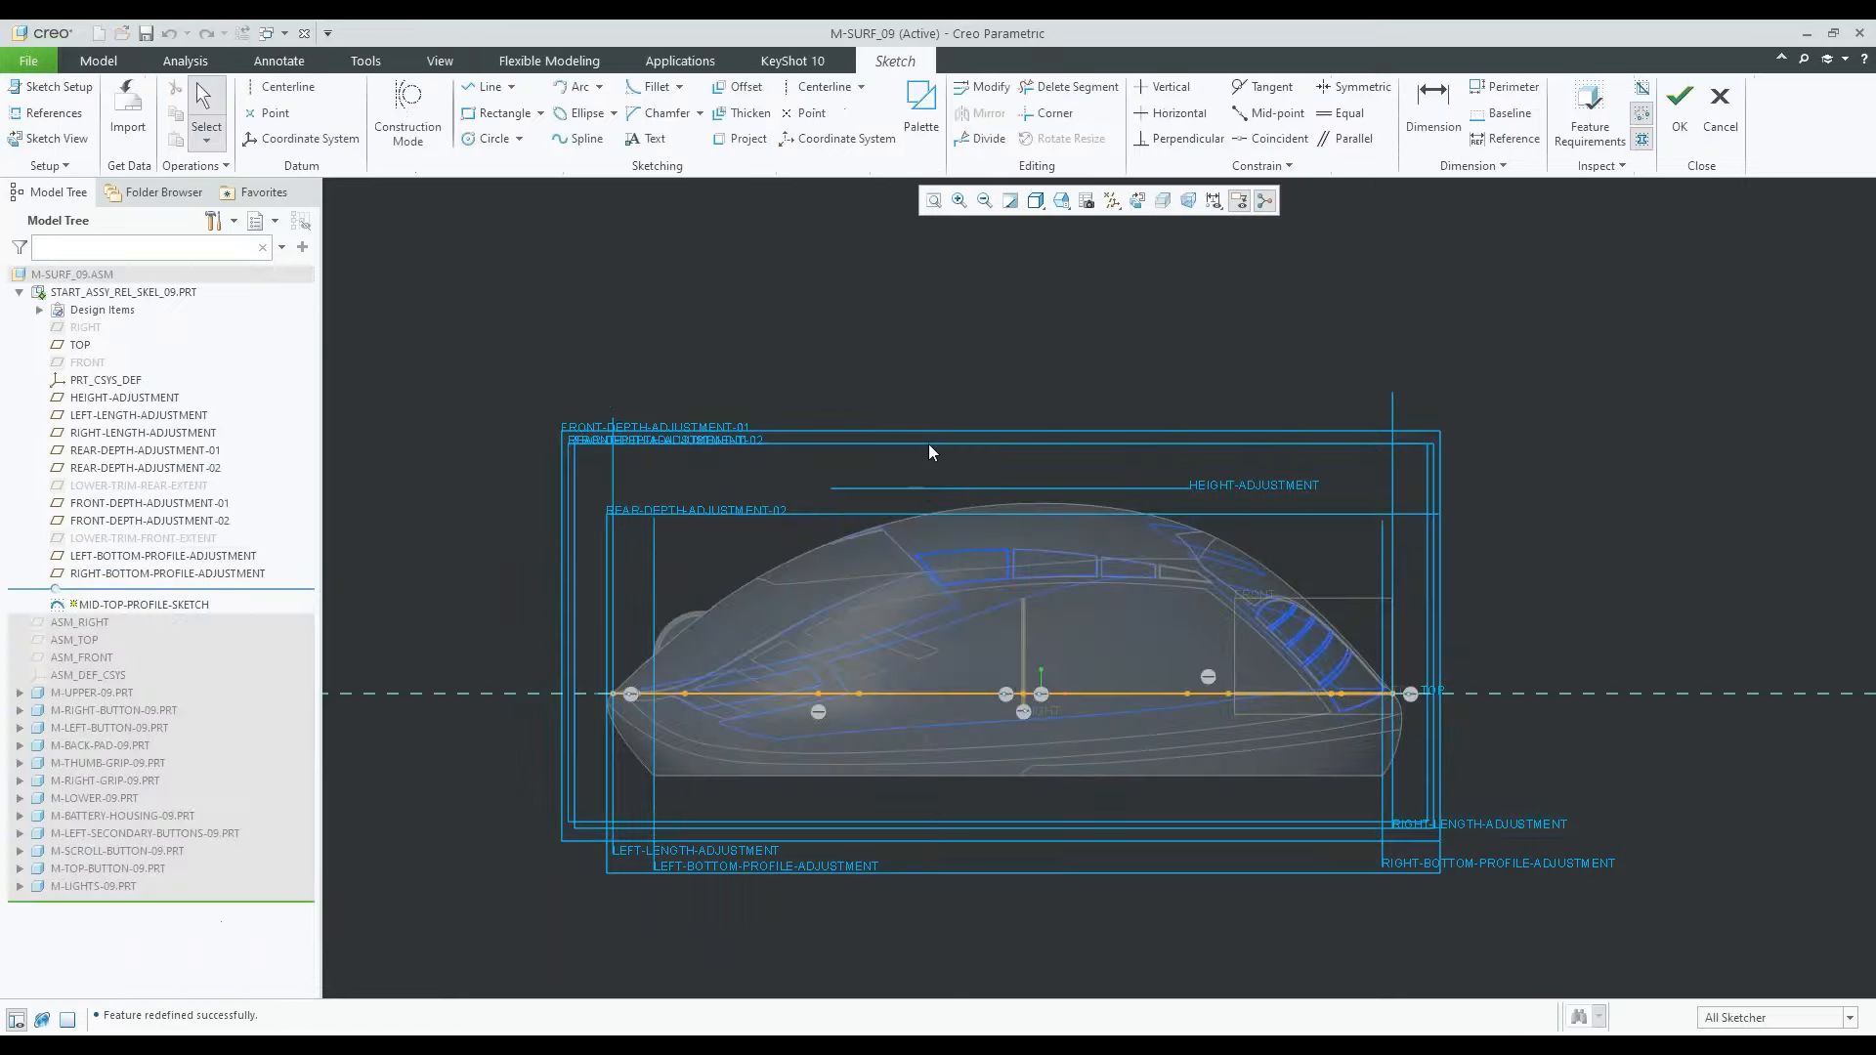
{"action": "middle_click_drag", "start_coordinate": [935, 482], "coordinate": [942, 498]}
{"action": "left_click", "coordinate": [1136, 200]}
{"action": "scroll", "coordinate": [640, 574], "scroll_direction": "down", "scroll_amount": 1}
{"action": "scroll", "coordinate": [640, 569], "scroll_direction": "up", "scroll_amount": 1}
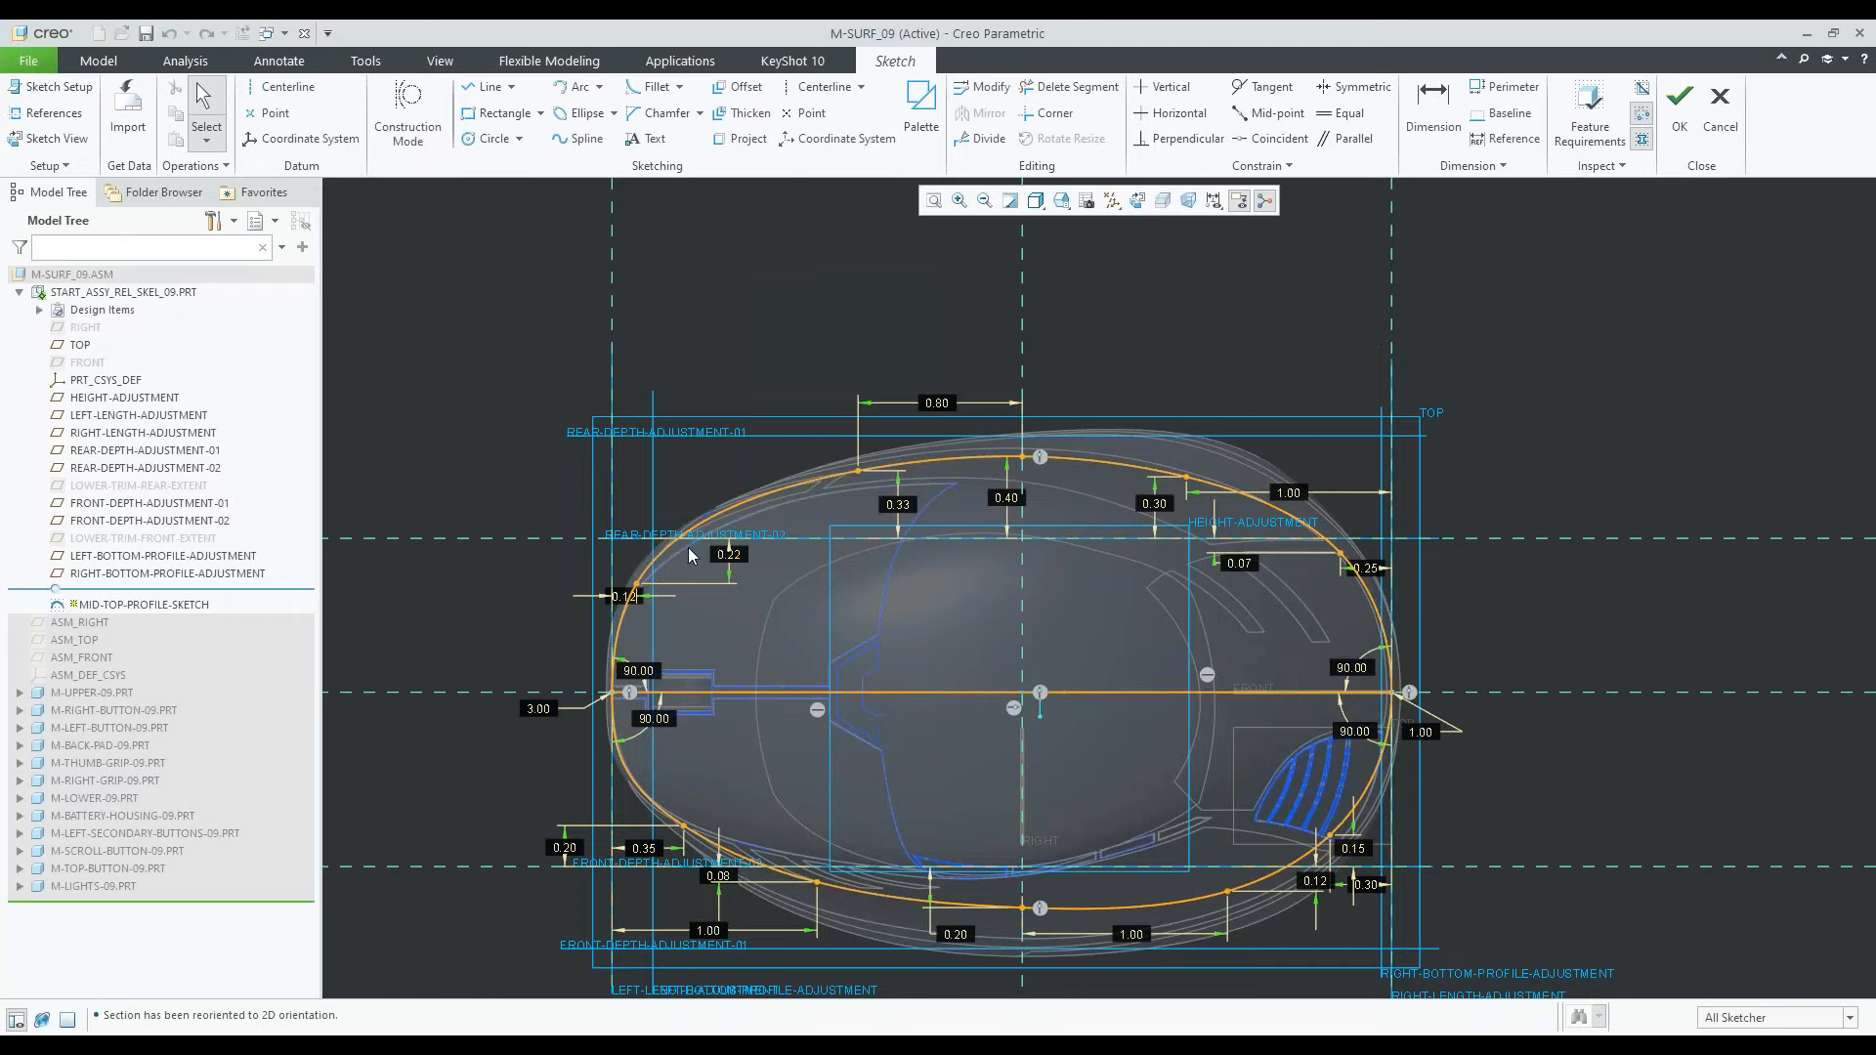
{"action": "scroll", "coordinate": [690, 553], "scroll_direction": "down", "scroll_amount": 1}
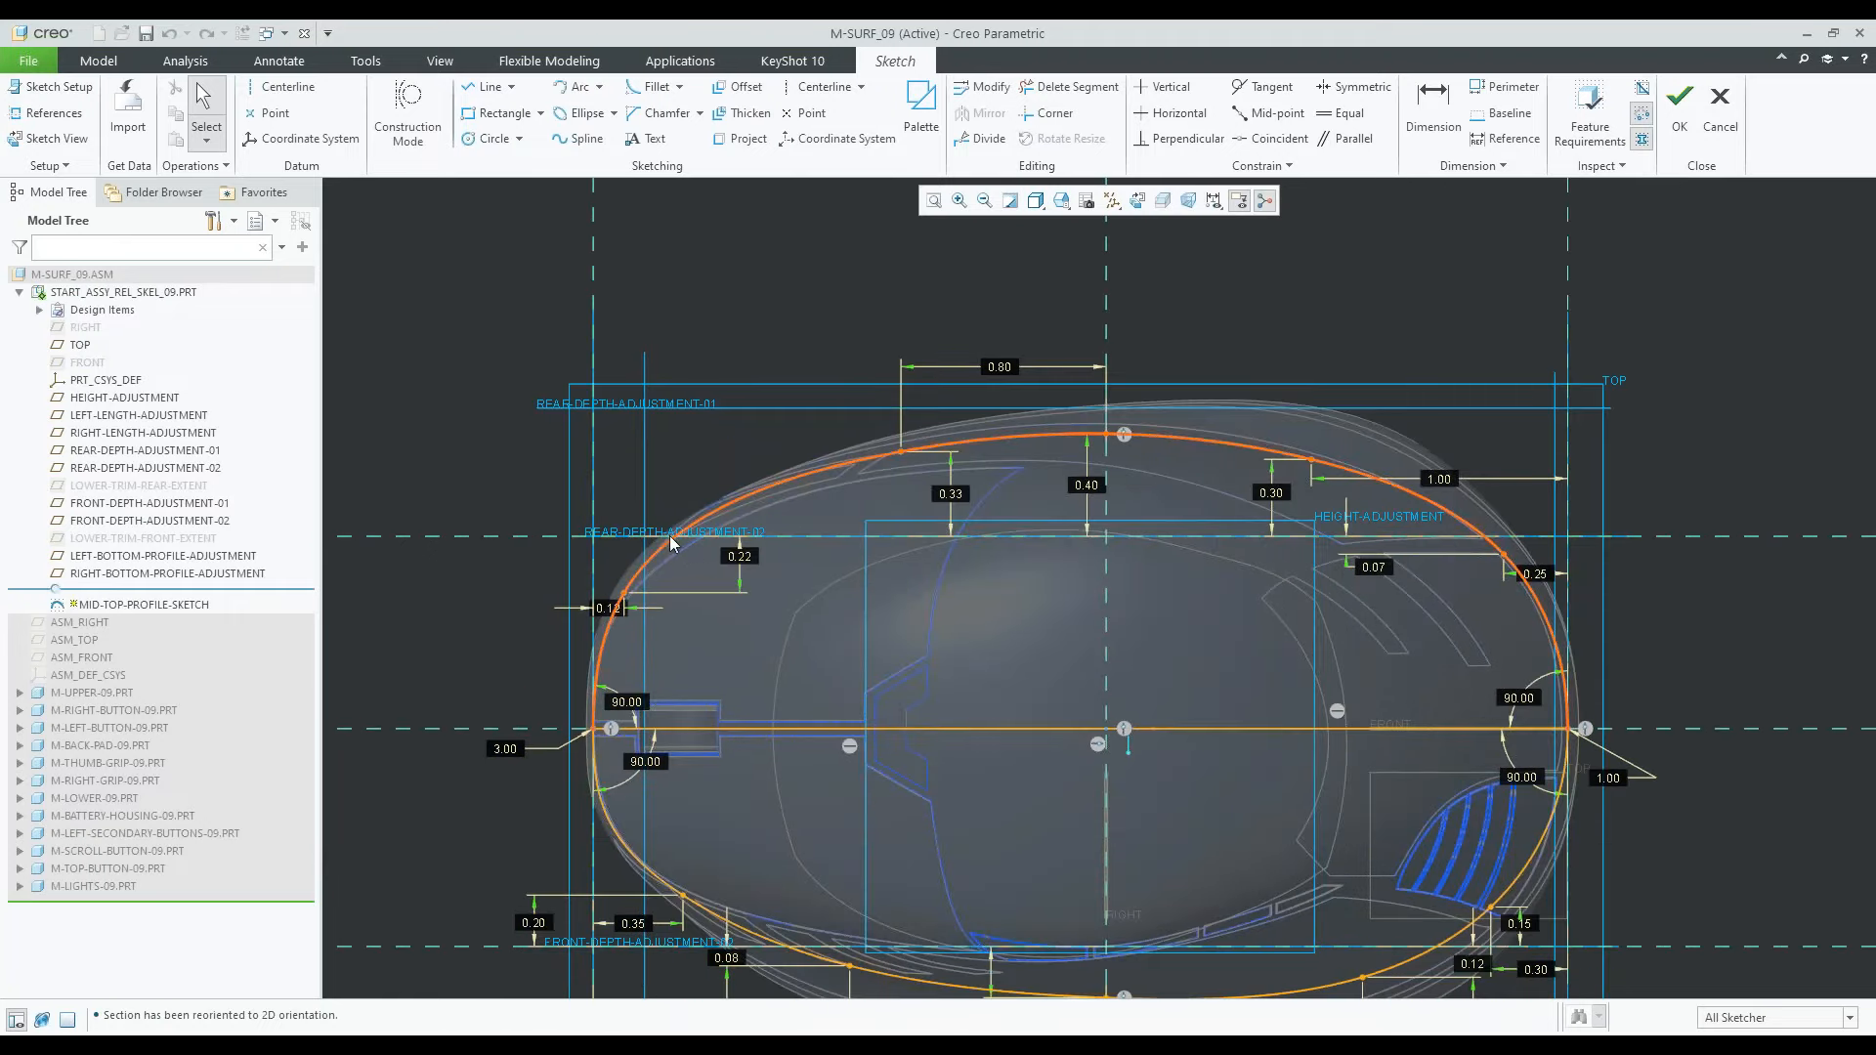
{"action": "left_click", "coordinate": [1679, 98]}
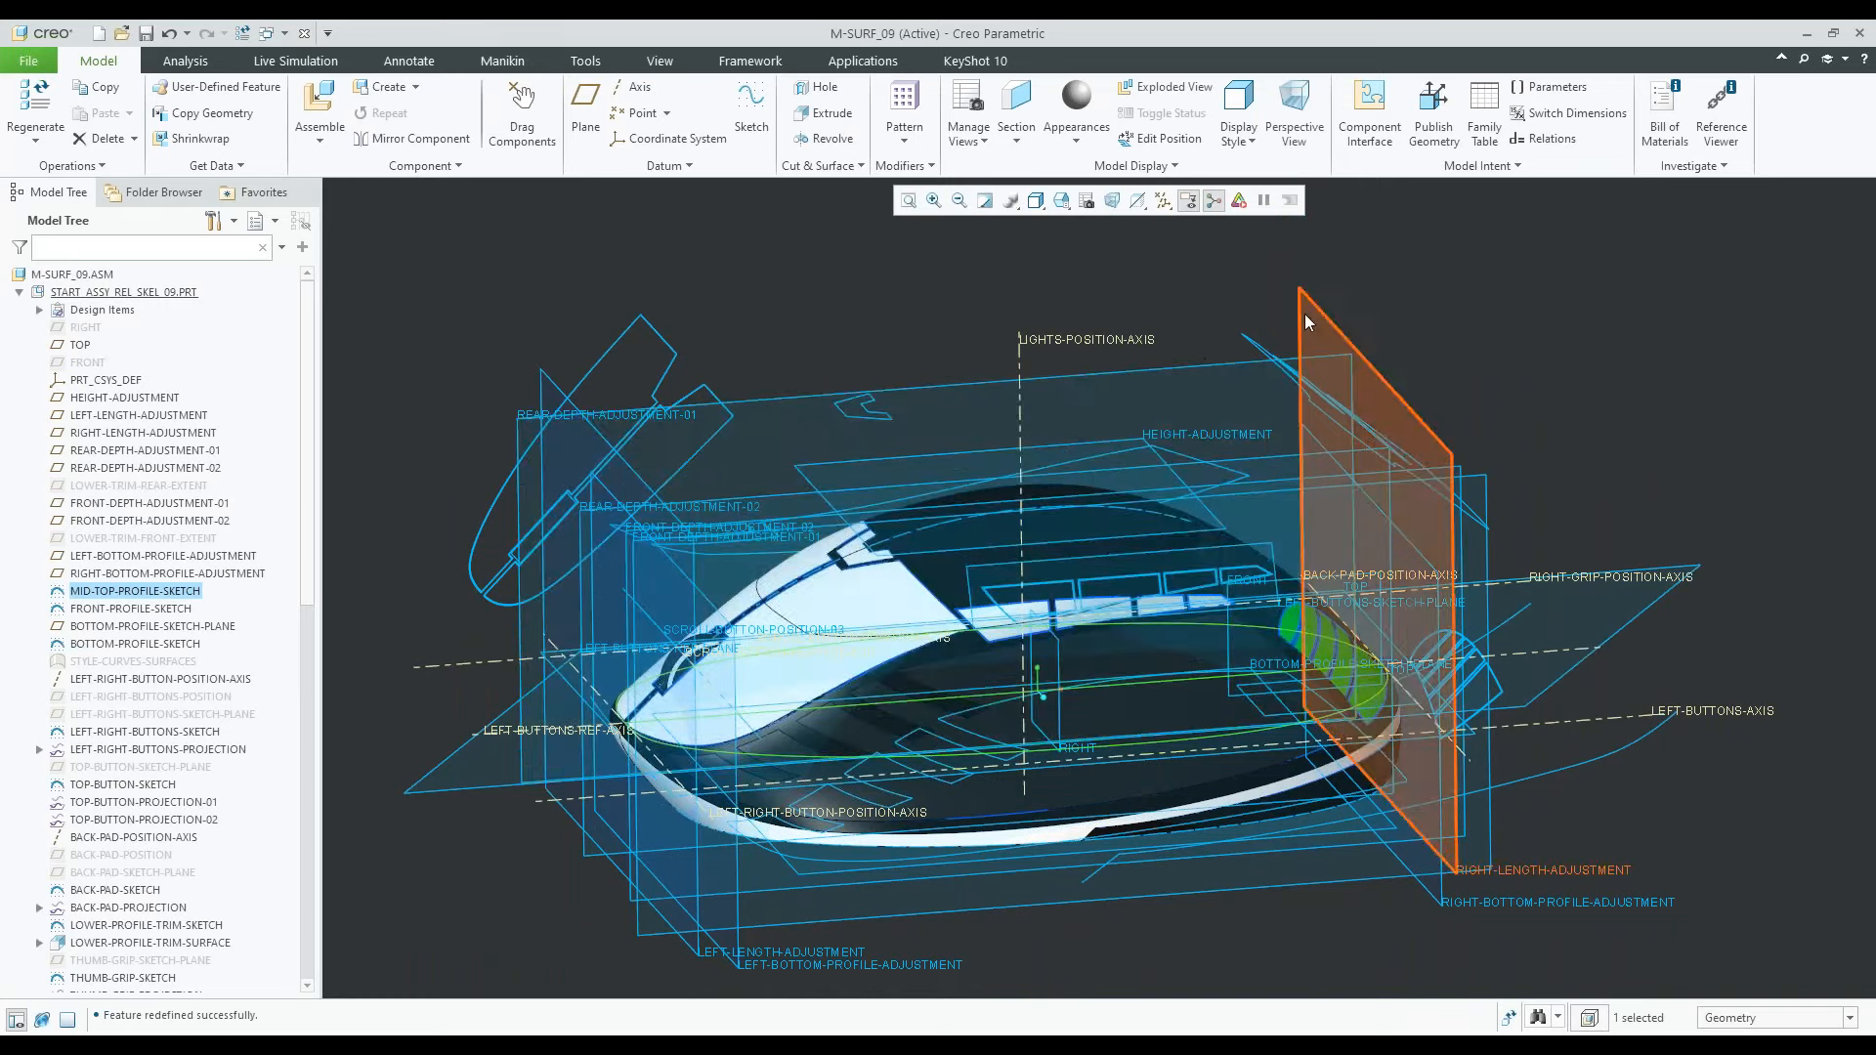
Display the offset dimension of the RIGHT-LENGTH-ADJUSTMENT plane and dismiss it without changing the value
{"action": "left_click", "coordinate": [1310, 303]}
{"action": "left_click", "coordinate": [1329, 196]}
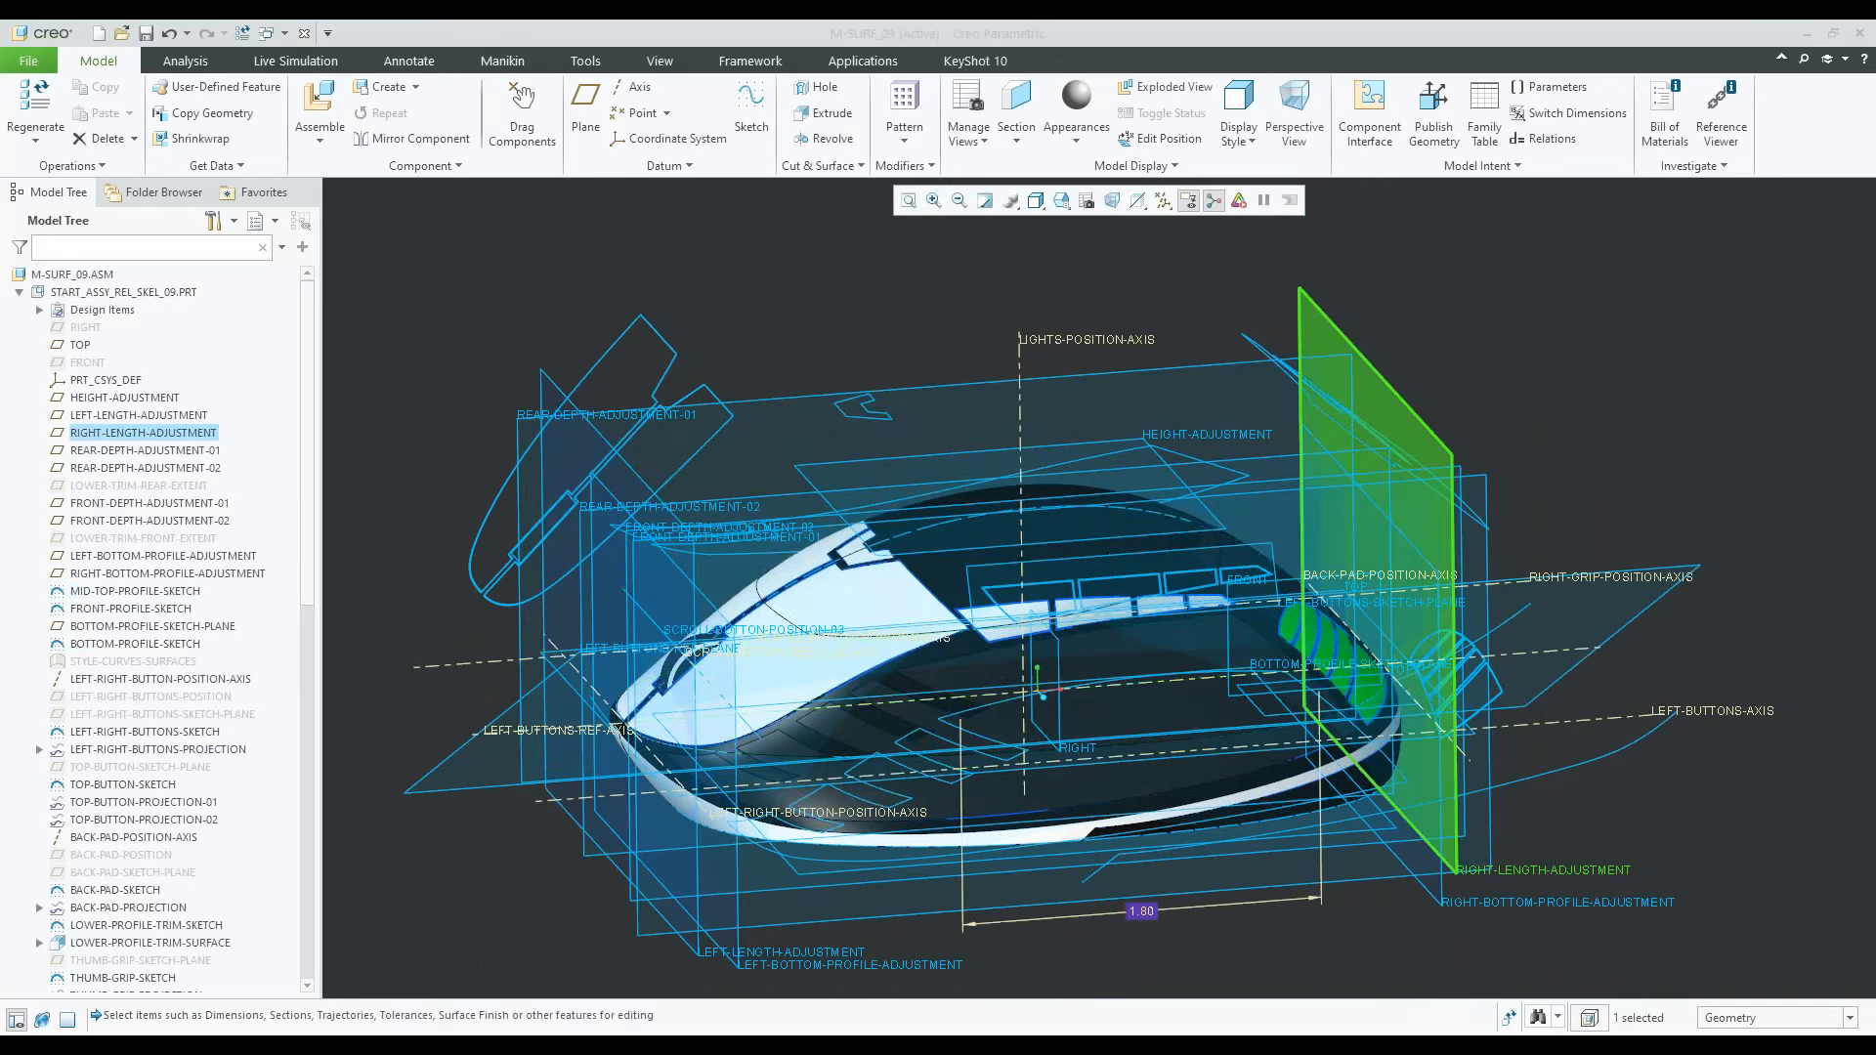
{"action": "left_click", "coordinate": [1286, 251]}
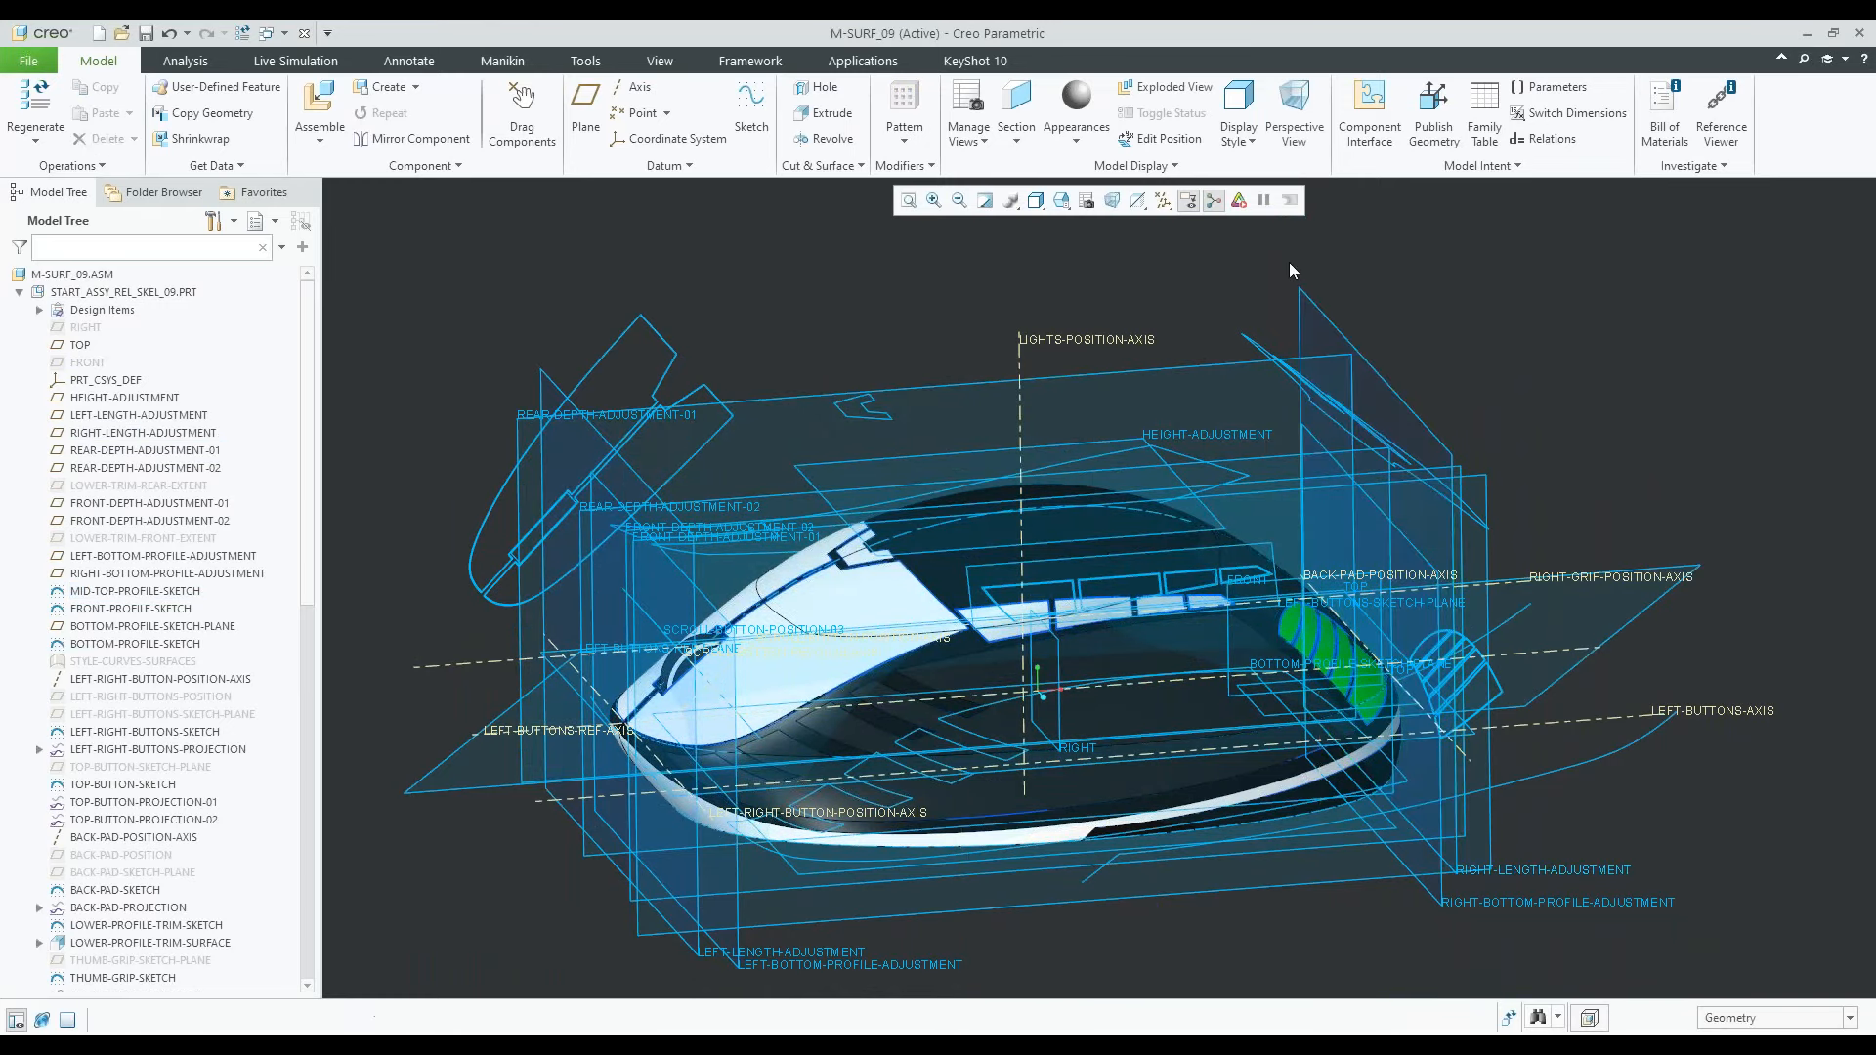
{"action": "scroll", "coordinate": [1010, 579], "scroll_direction": "up", "scroll_amount": 1}
{"action": "mouse_move", "coordinate": [1280, 471]}
{"action": "middle_mouse_down"}
{"action": "mouse_move", "coordinate": [1240, 478]}
{"action": "mouse_move", "coordinate": [1261, 471]}
{"action": "middle_mouse_up"}
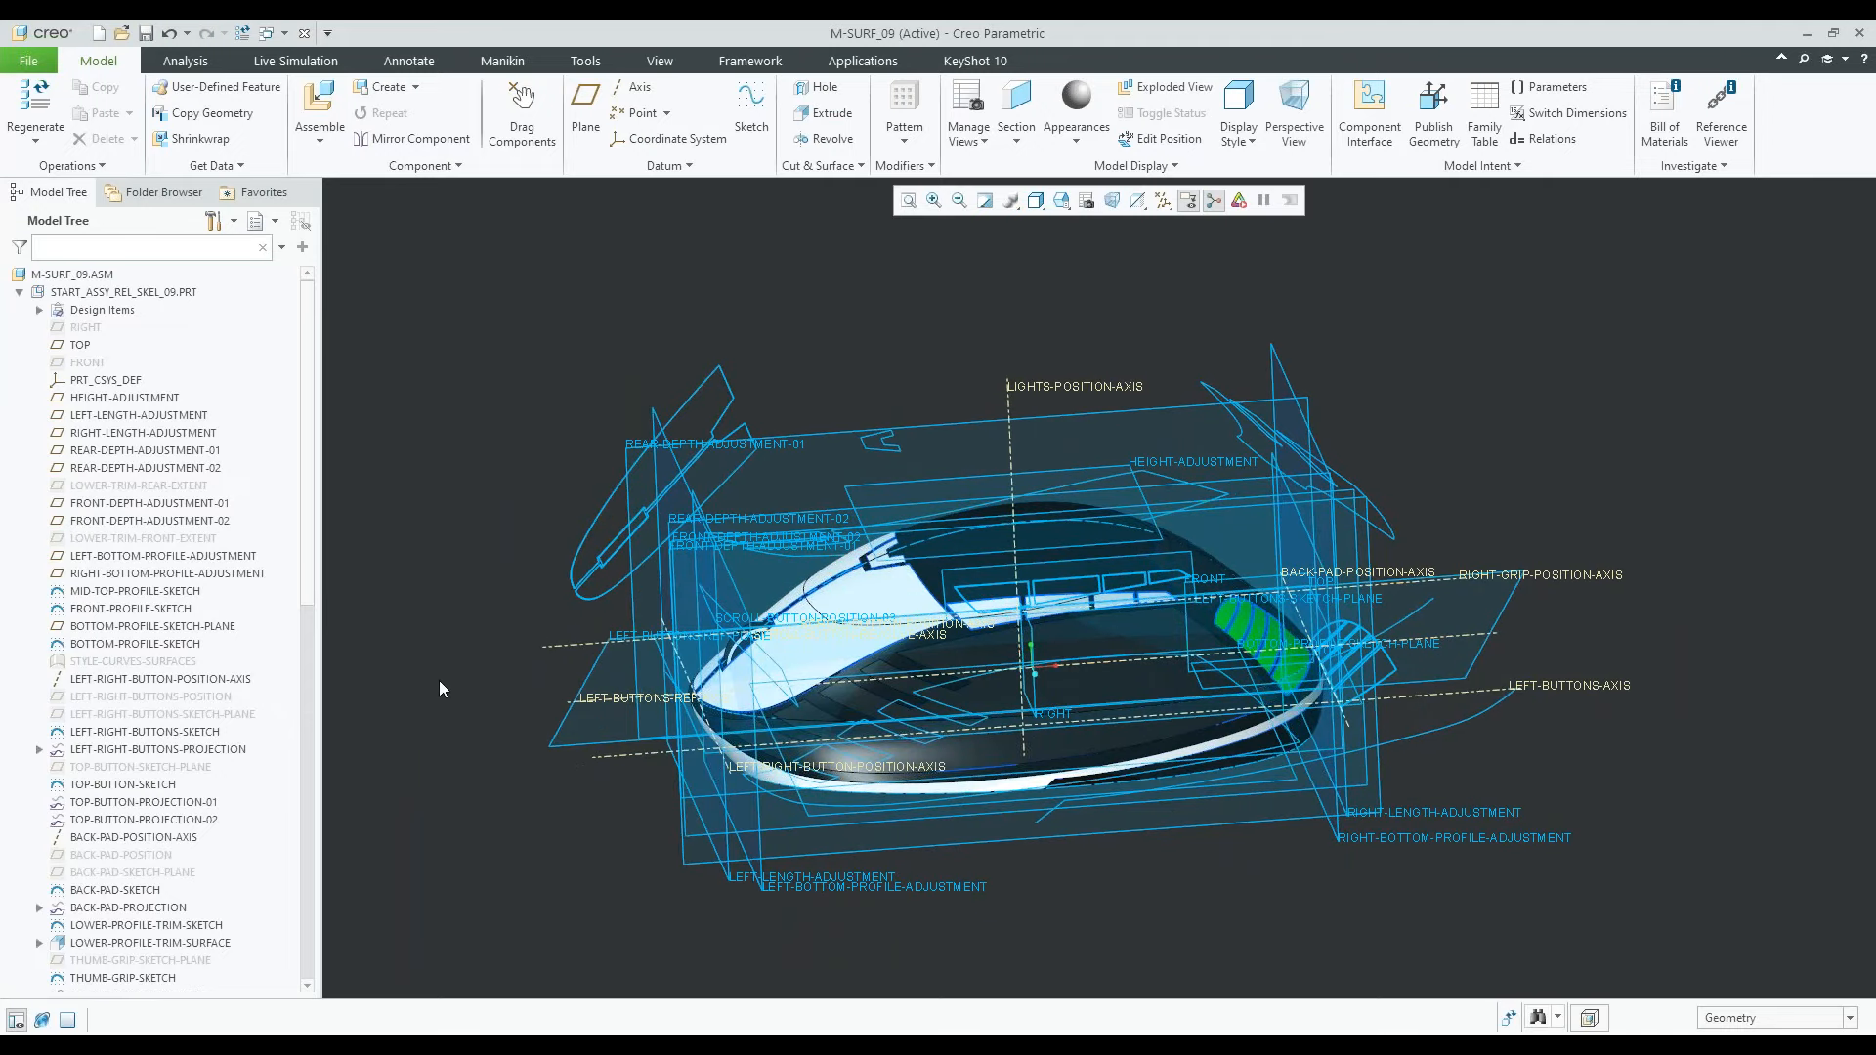
Highlight MID-TOP-PROFILE-SKETCH and FRONT-PROFILE-SKETCH in turn to see their curves on the model
{"action": "left_click", "coordinate": [137, 592]}
{"action": "left_click", "coordinate": [143, 610]}
{"action": "left_click", "coordinate": [150, 595]}
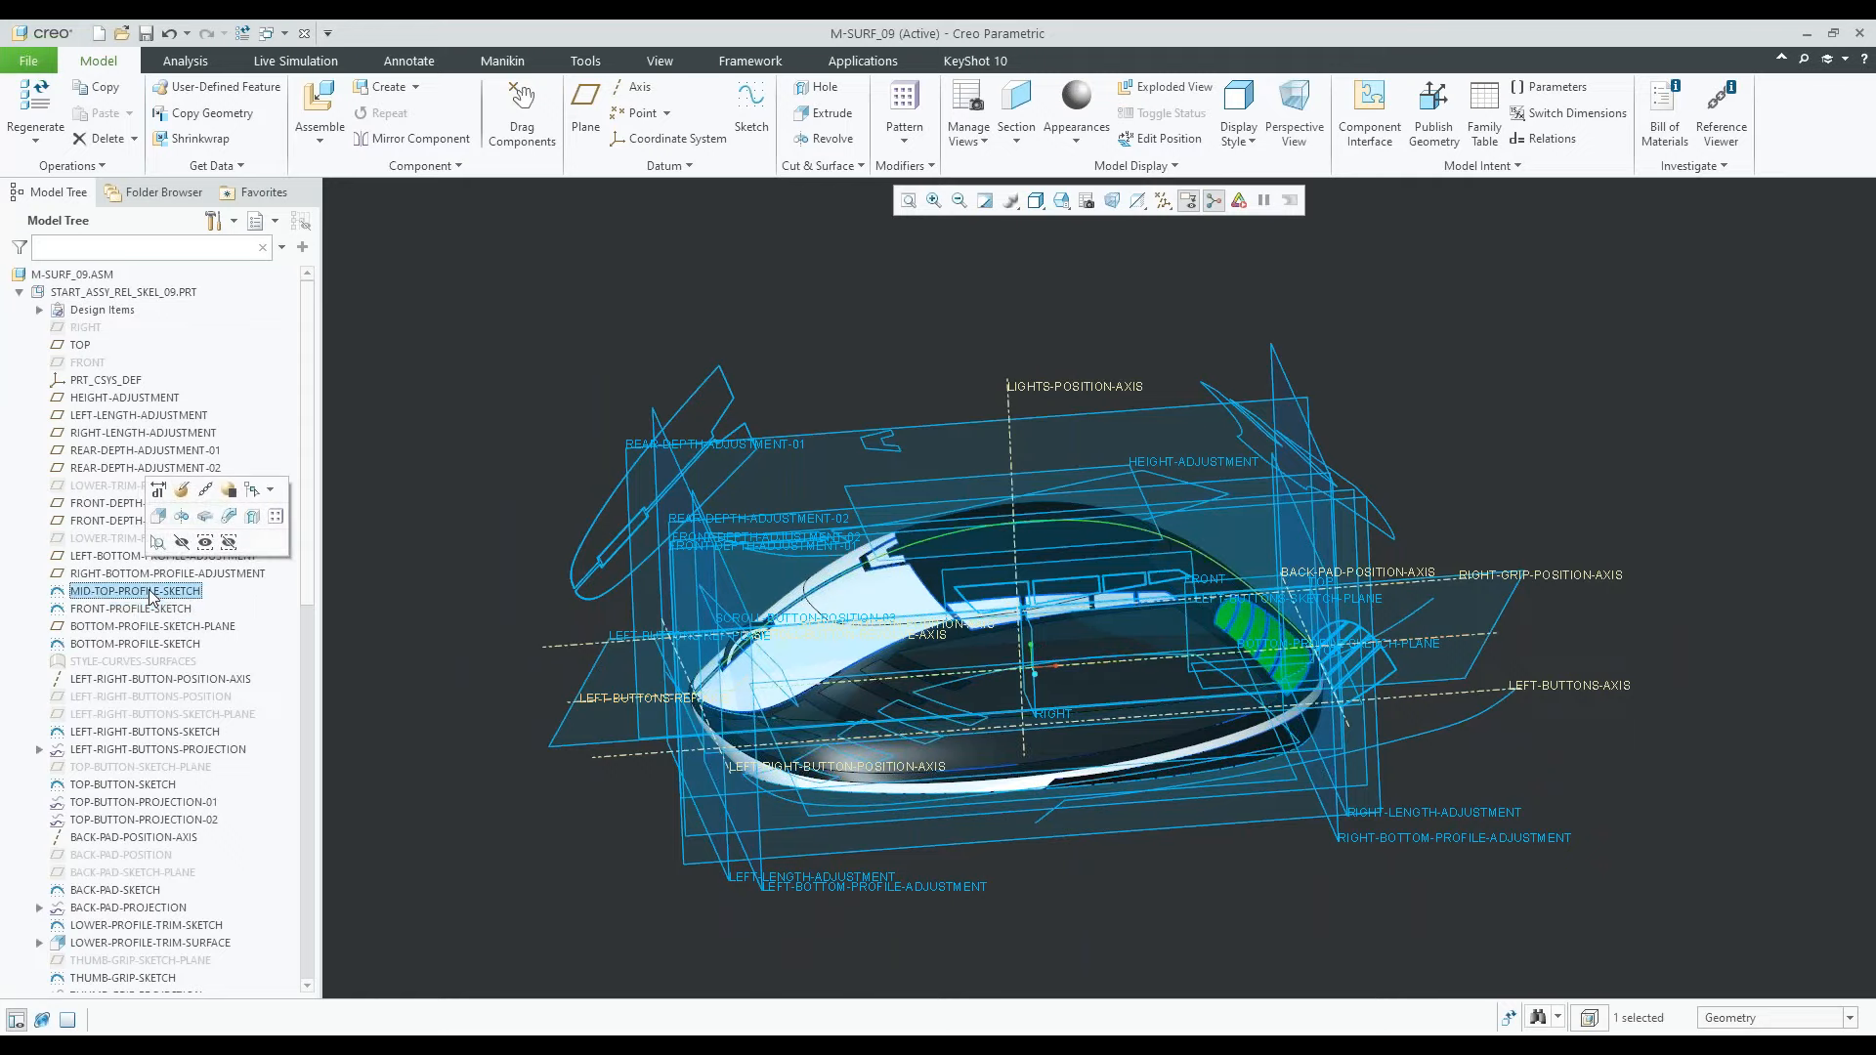
{"action": "left_click", "coordinate": [155, 607]}
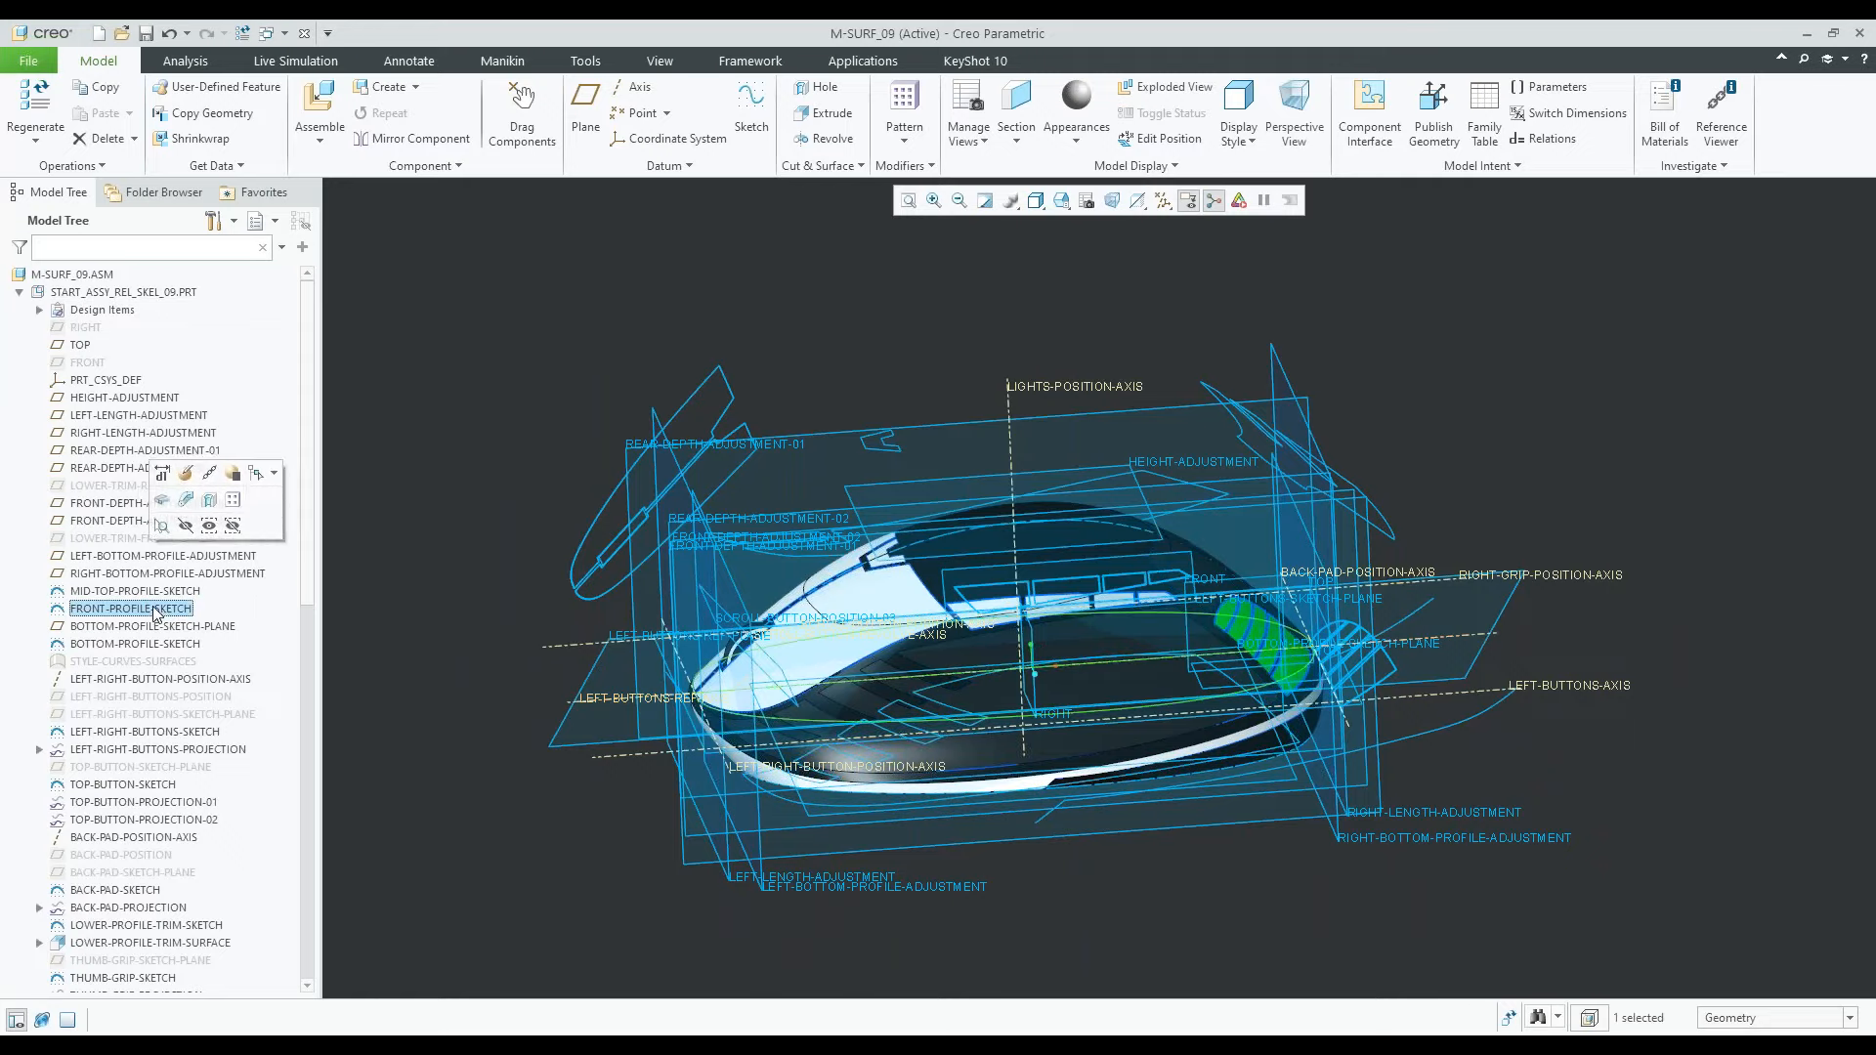
Open the STYLE-CURVES-SURFACES feature for editing and examine its curve network enlarged in the four-view layout
{"action": "left_click", "coordinate": [158, 660]}
{"action": "left_click", "coordinate": [1227, 203]}
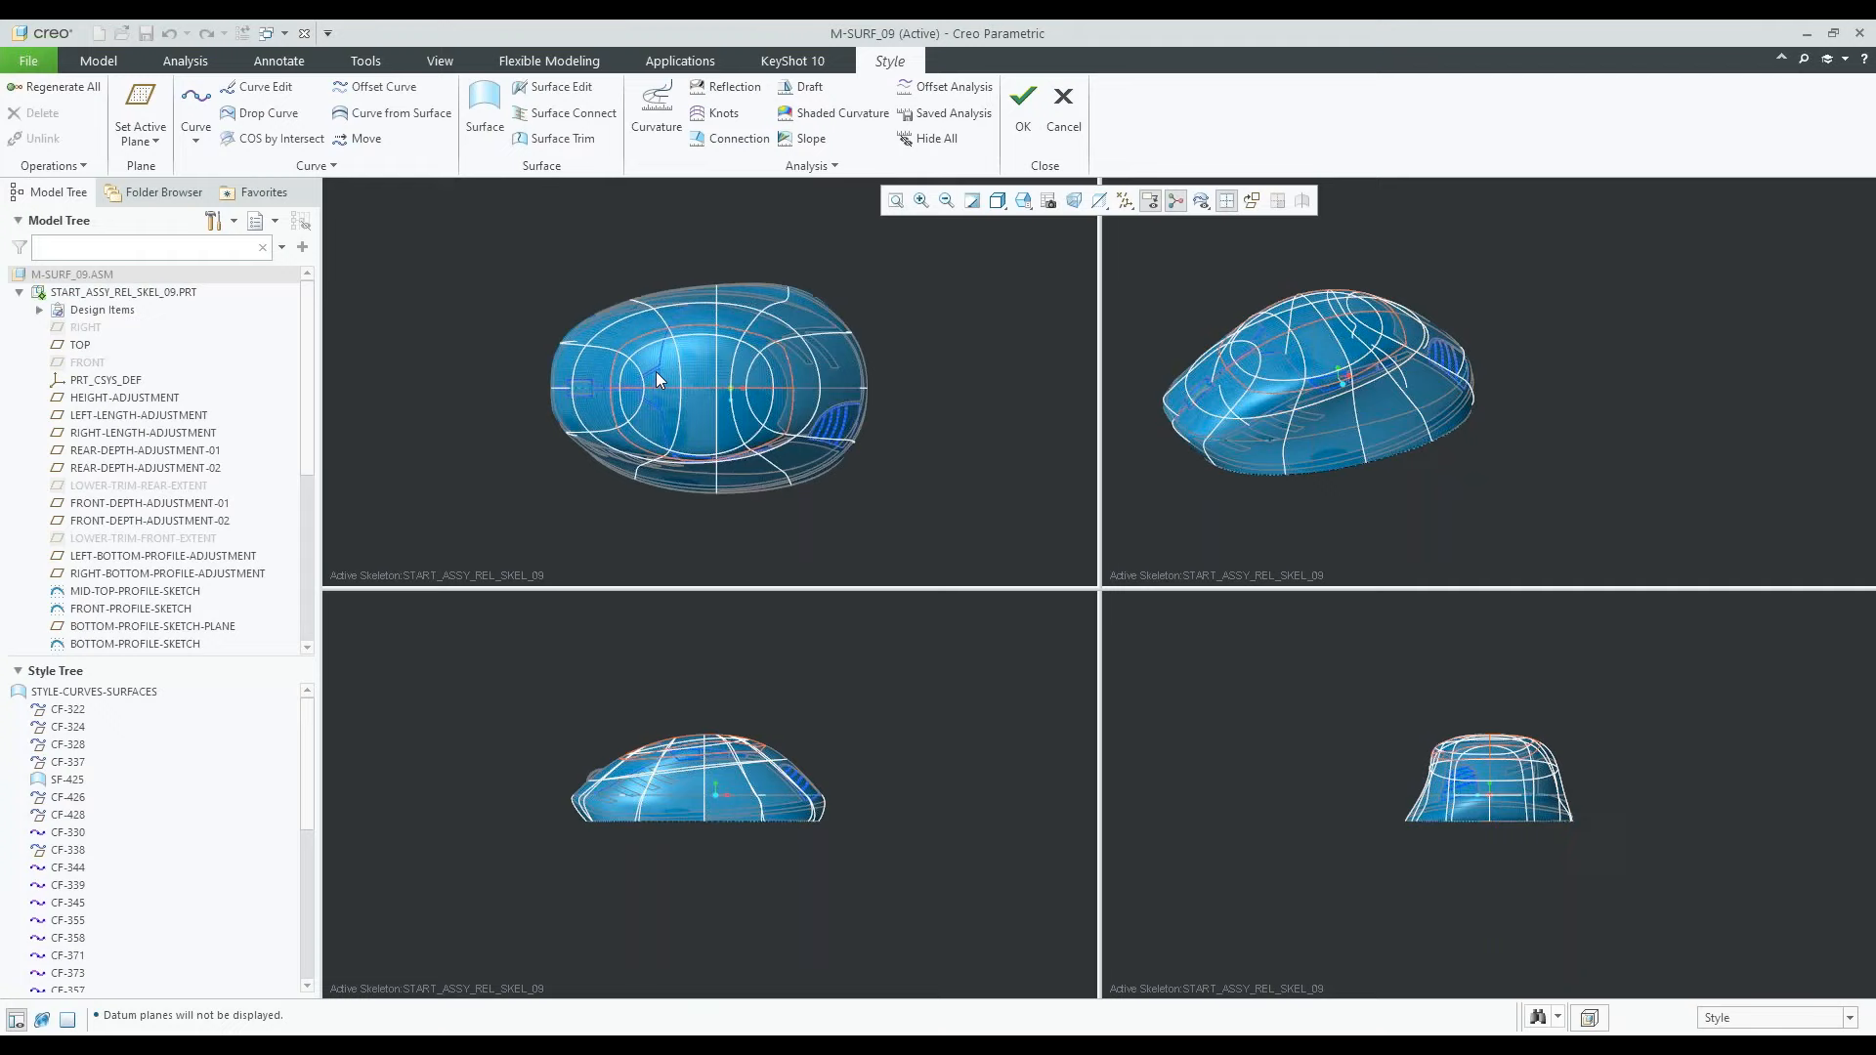
{"action": "scroll", "coordinate": [669, 384], "scroll_direction": "up", "scroll_amount": 5}
{"action": "scroll", "coordinate": [701, 793], "scroll_direction": "up", "scroll_amount": 3}
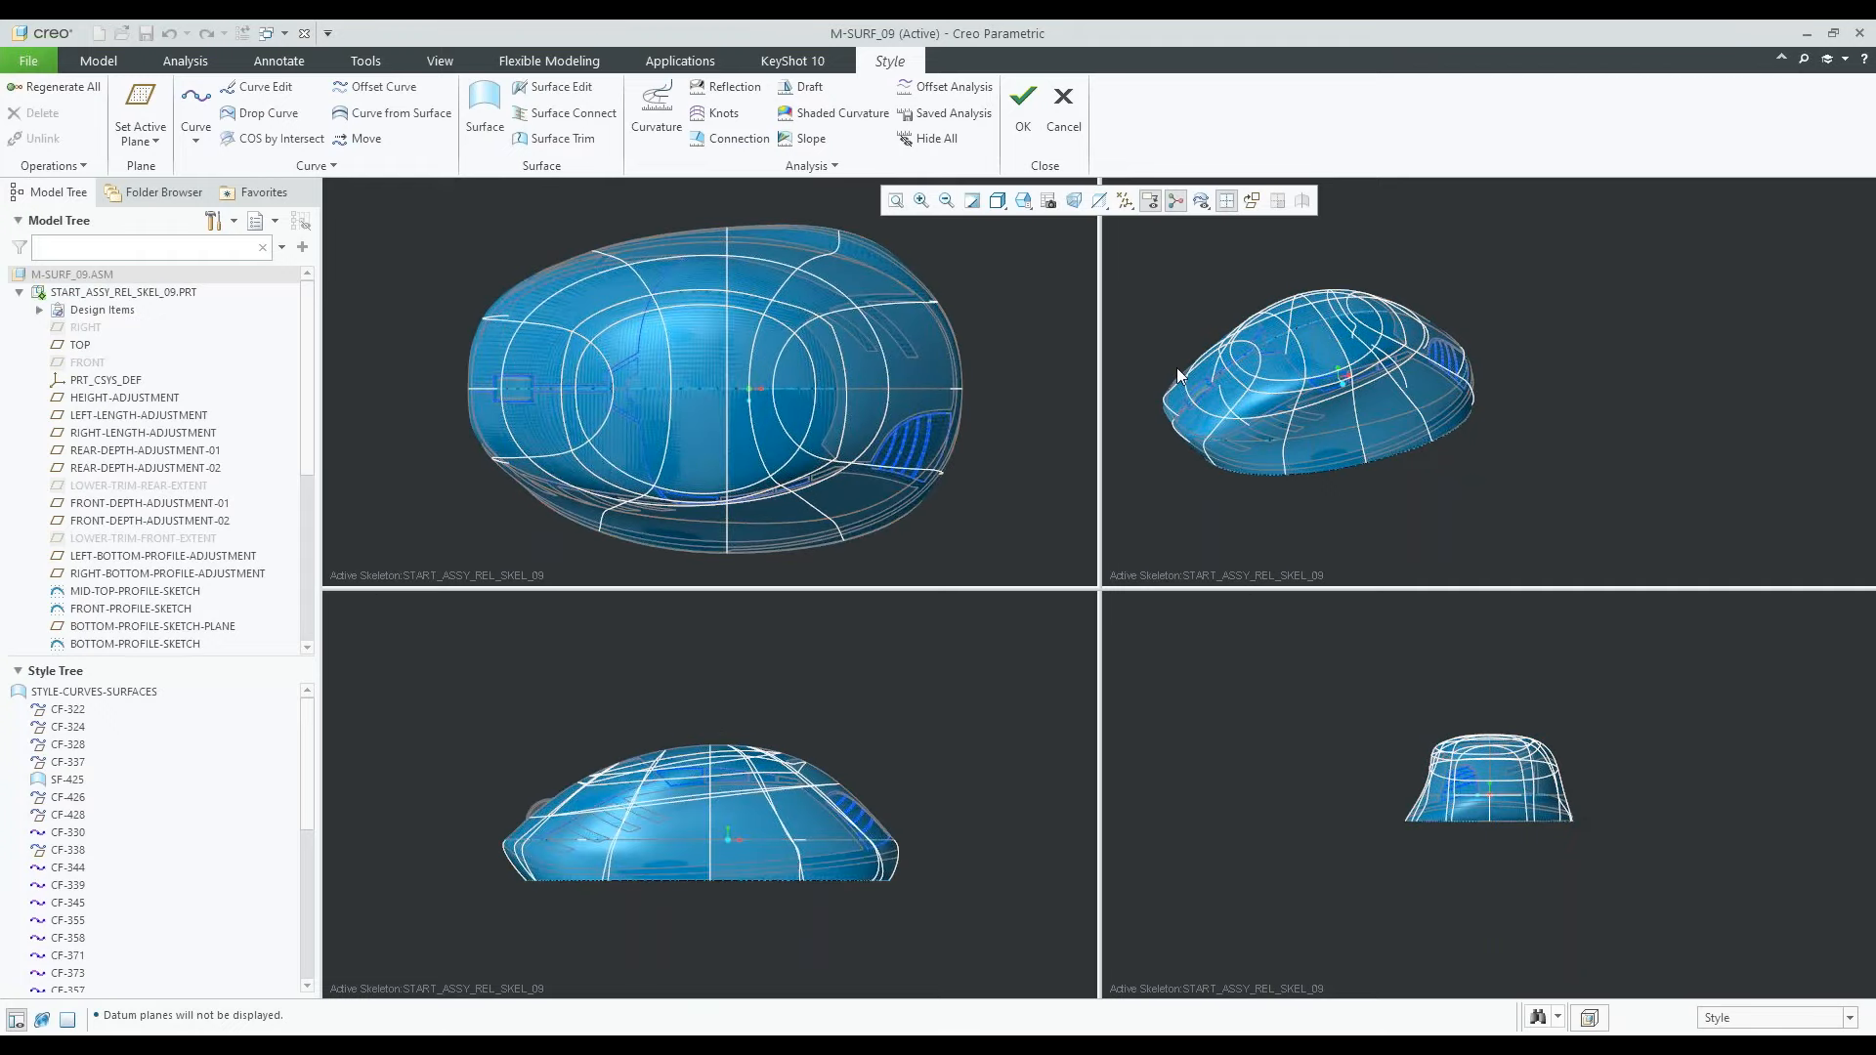
{"action": "scroll", "coordinate": [1178, 367], "scroll_direction": "up", "scroll_amount": 4}
{"action": "scroll", "coordinate": [1541, 765], "scroll_direction": "up", "scroll_amount": 5}
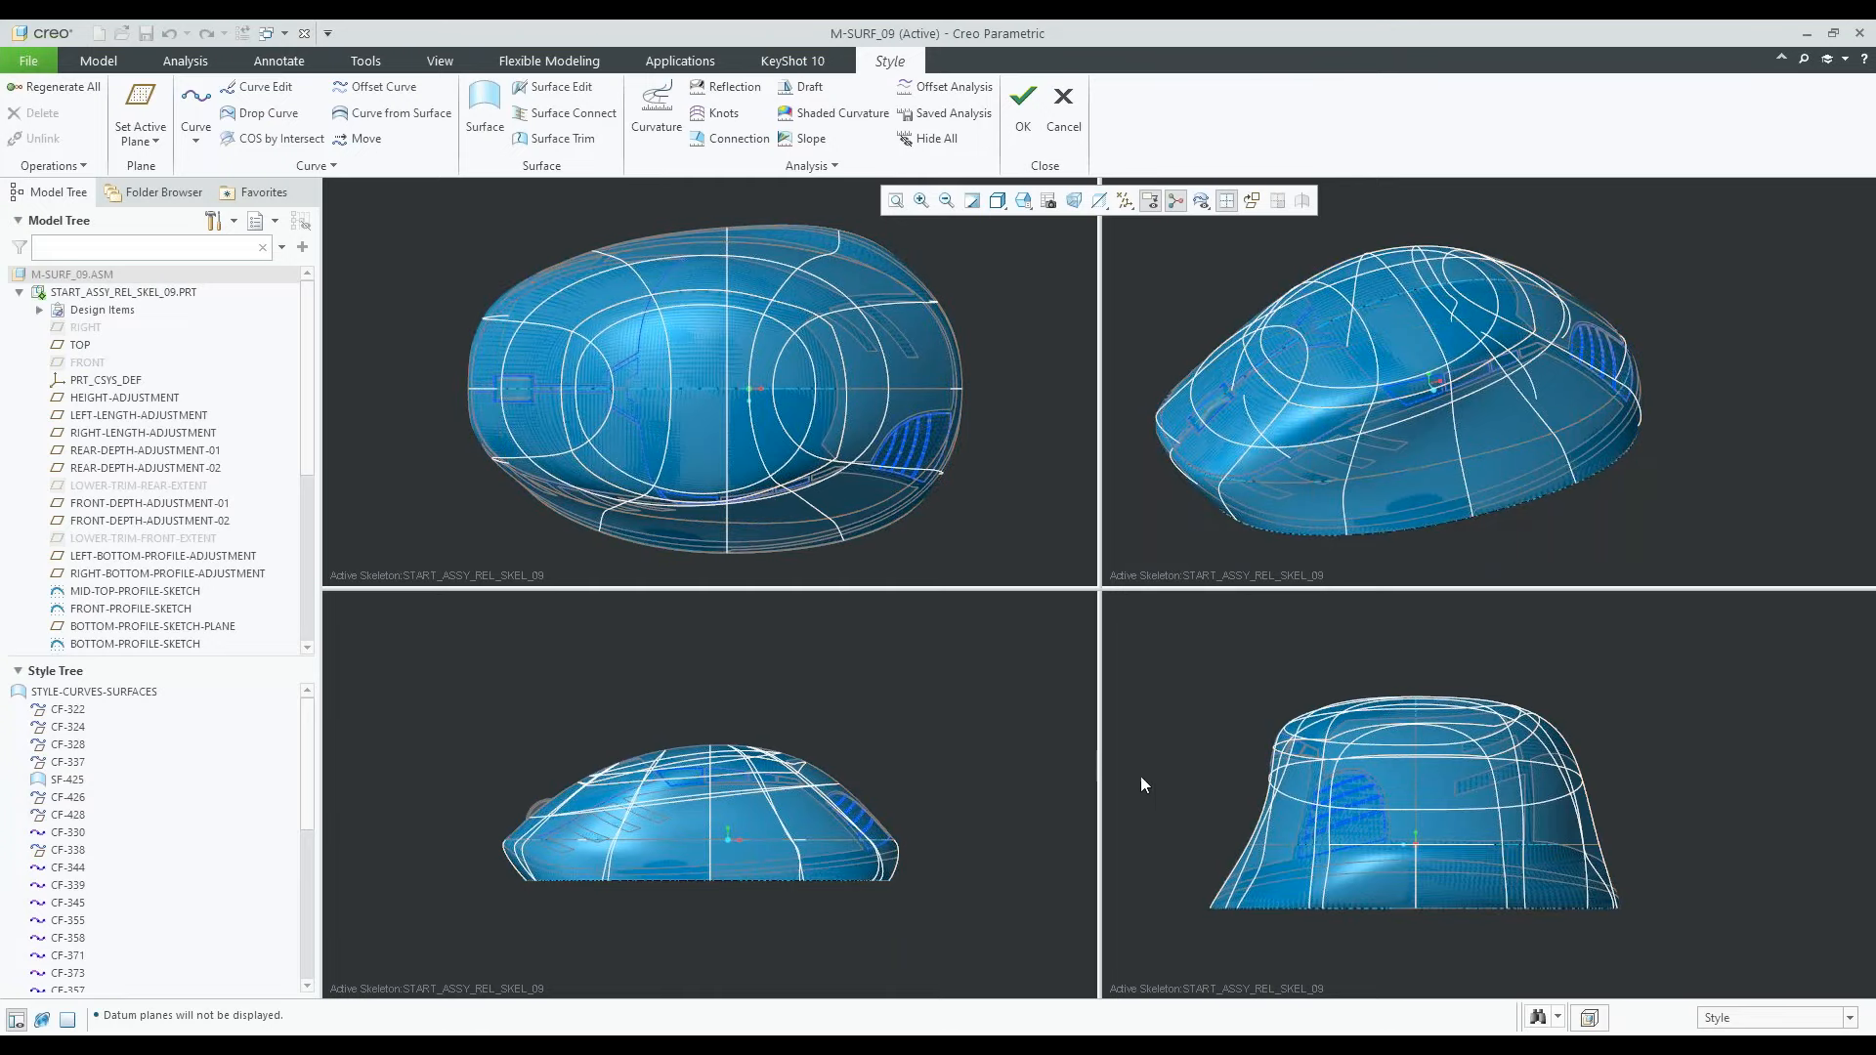
{"action": "scroll", "coordinate": [1470, 819], "scroll_direction": "up", "scroll_amount": 2}
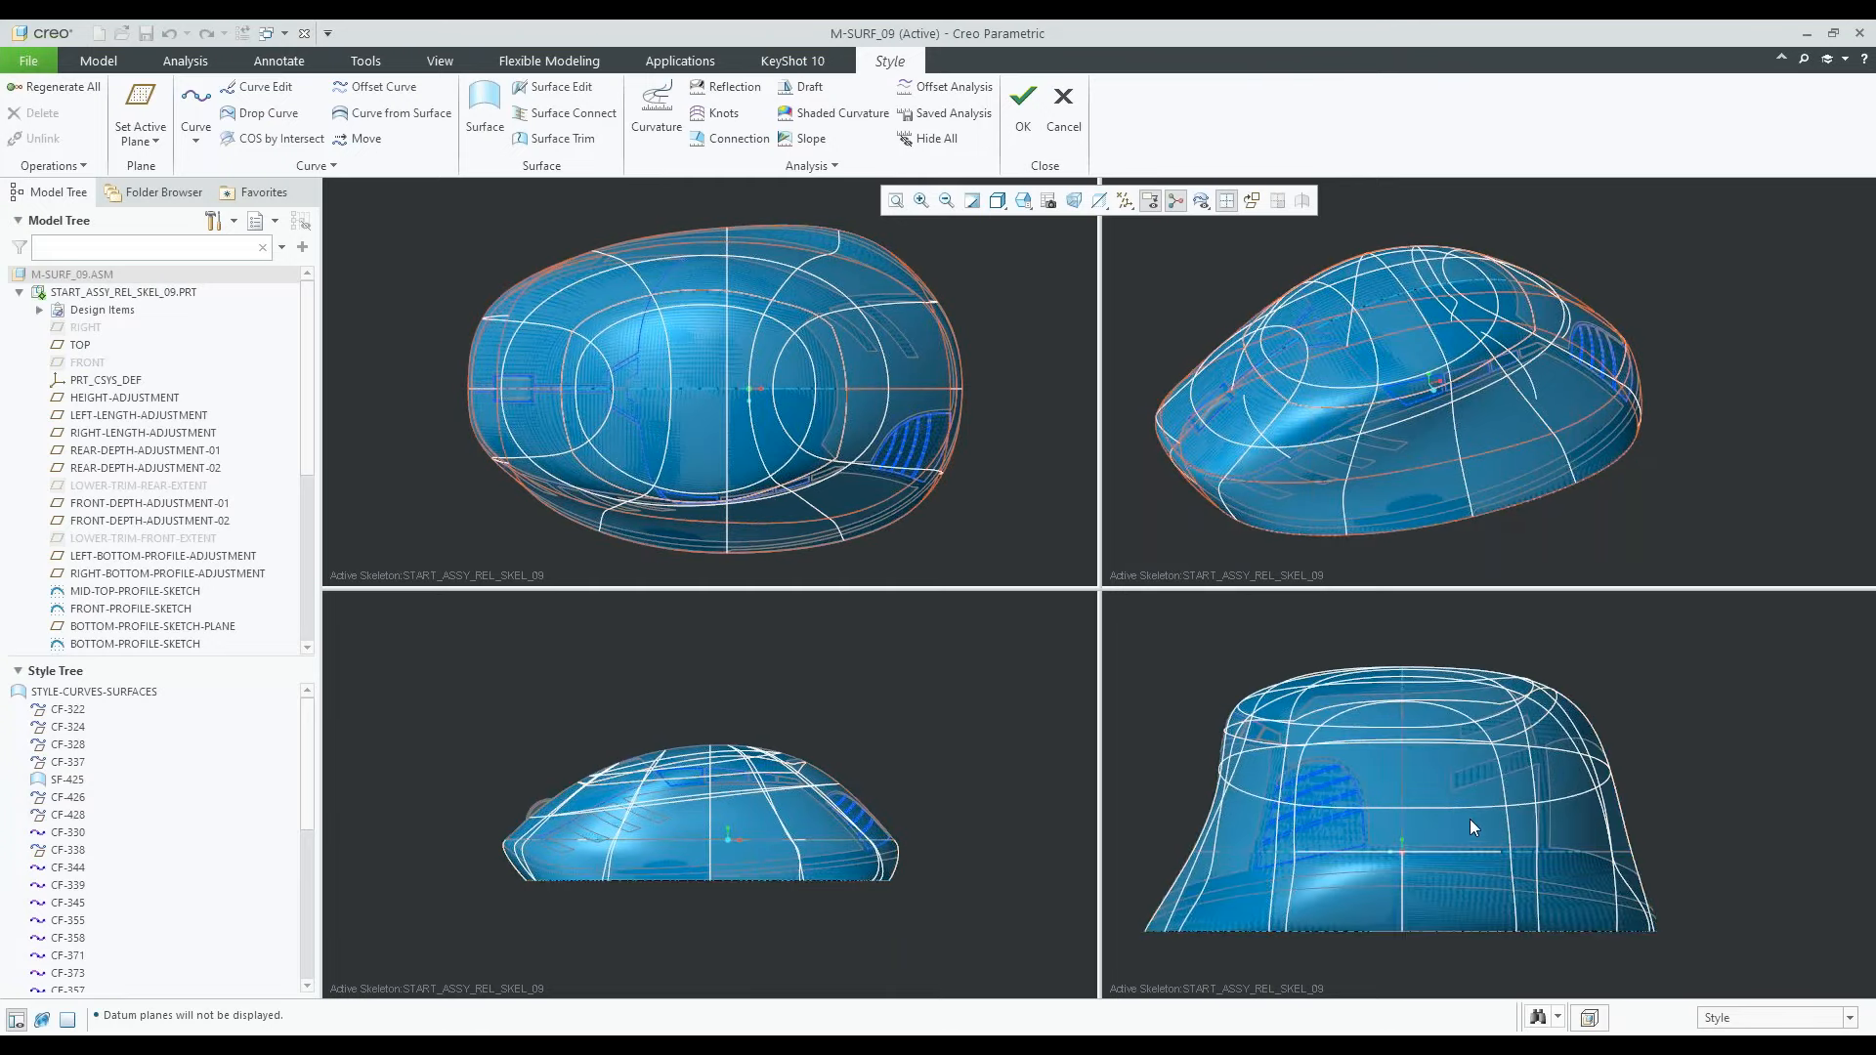
Open style curve CF-373 for curve editing and examine its points close up in the top and 3D views
{"action": "left_click", "coordinate": [752, 410]}
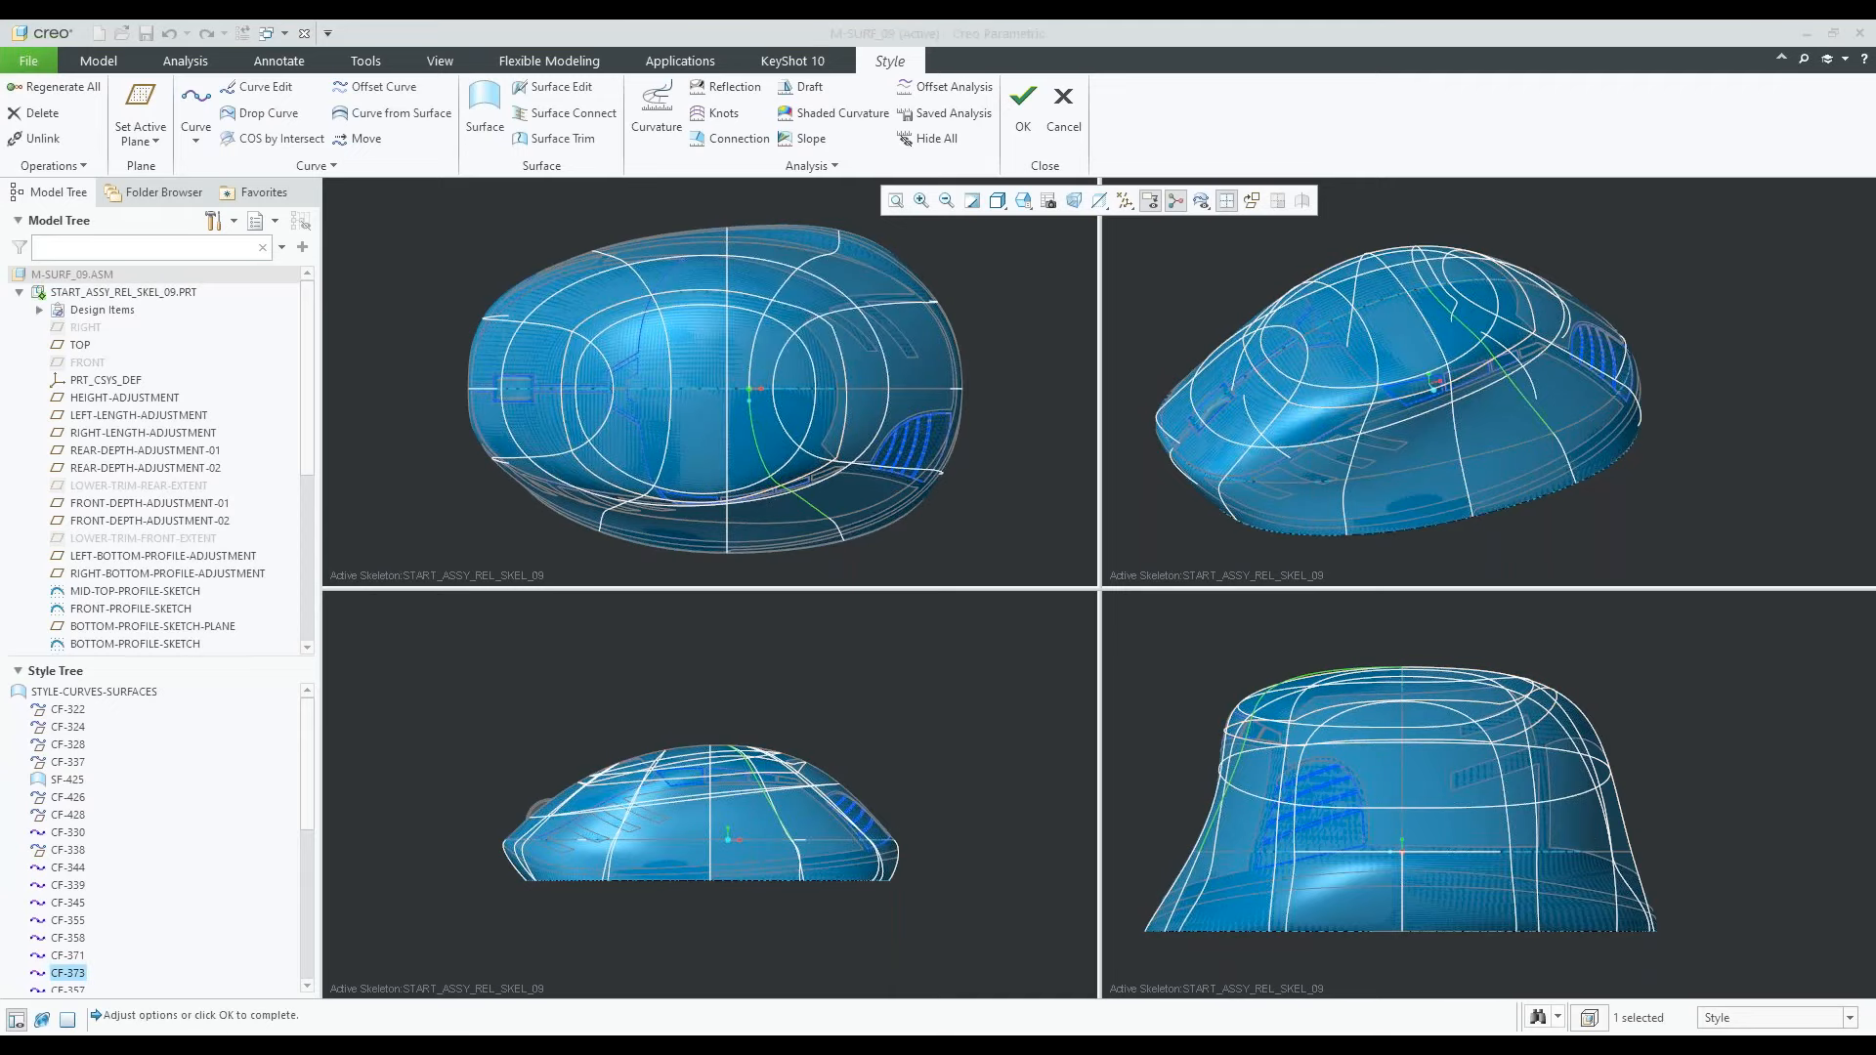
{"action": "double_click", "coordinate": [750, 406]}
{"action": "scroll", "coordinate": [752, 420], "scroll_direction": "up", "scroll_amount": 3}
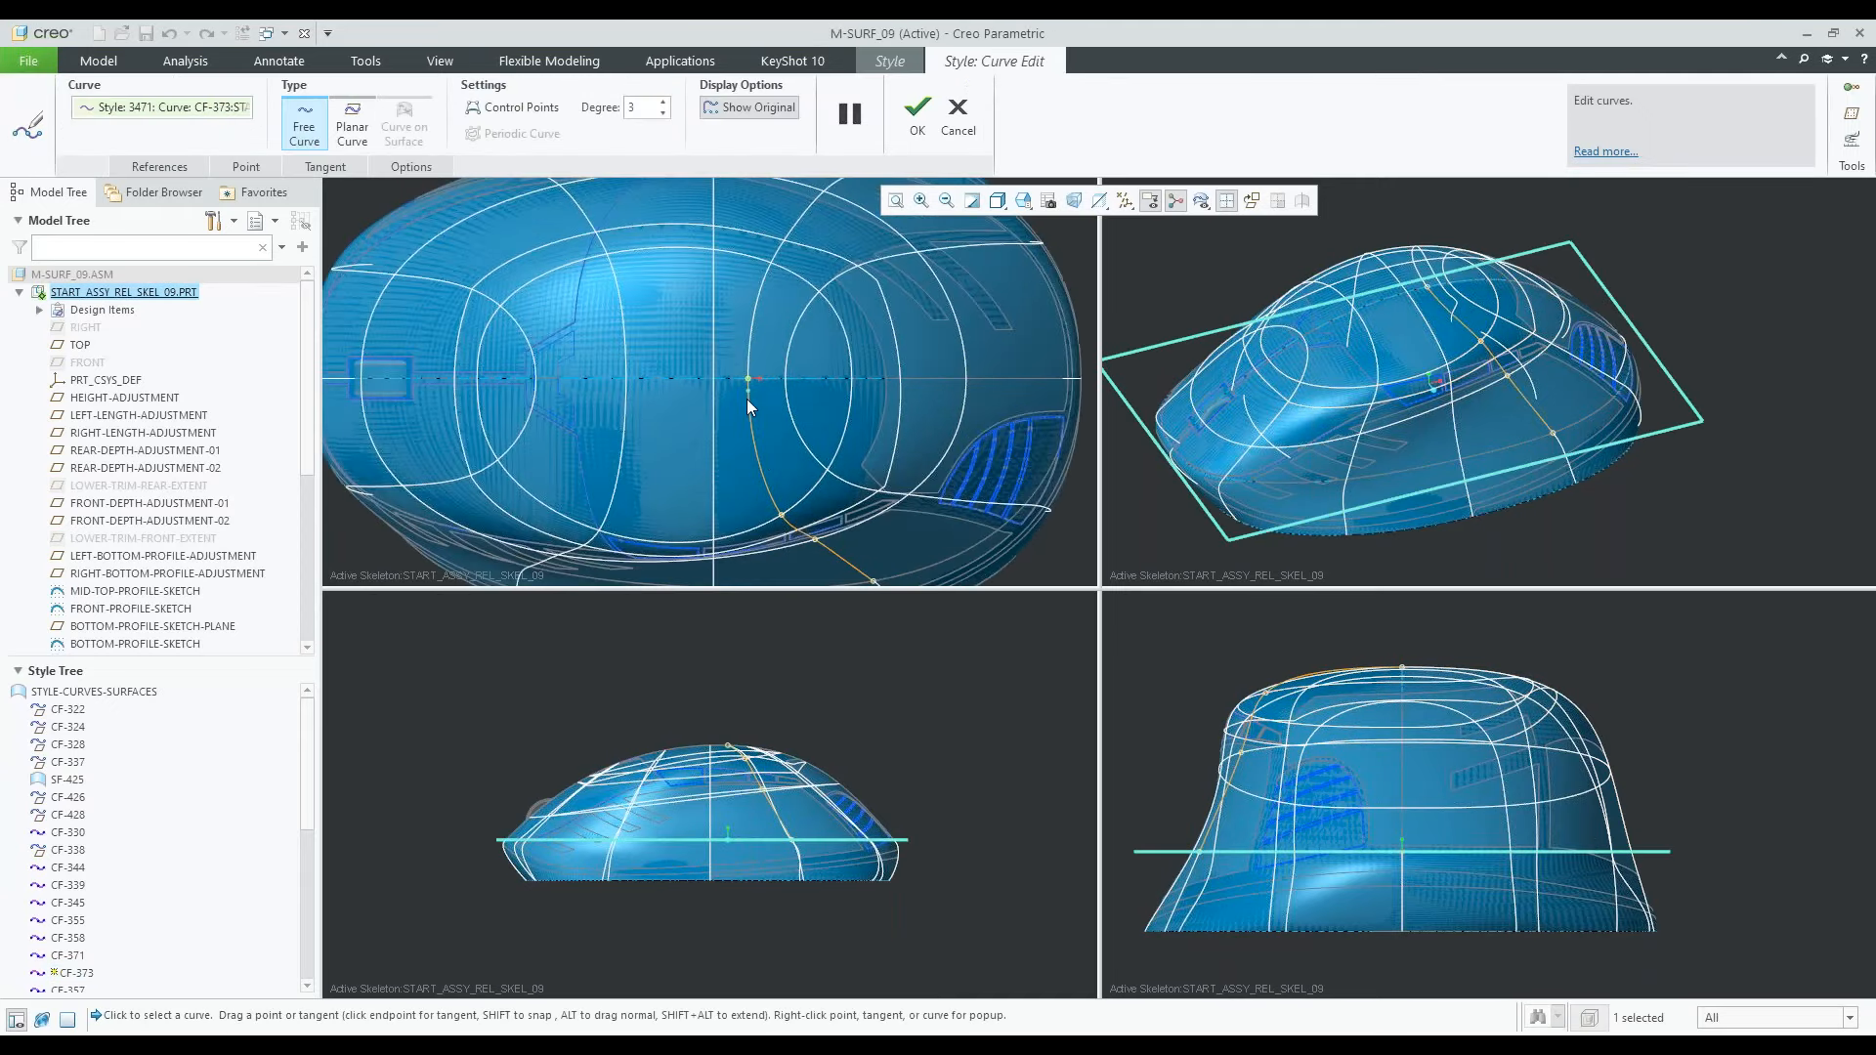
{"action": "scroll", "coordinate": [746, 399], "scroll_direction": "up", "scroll_amount": 2}
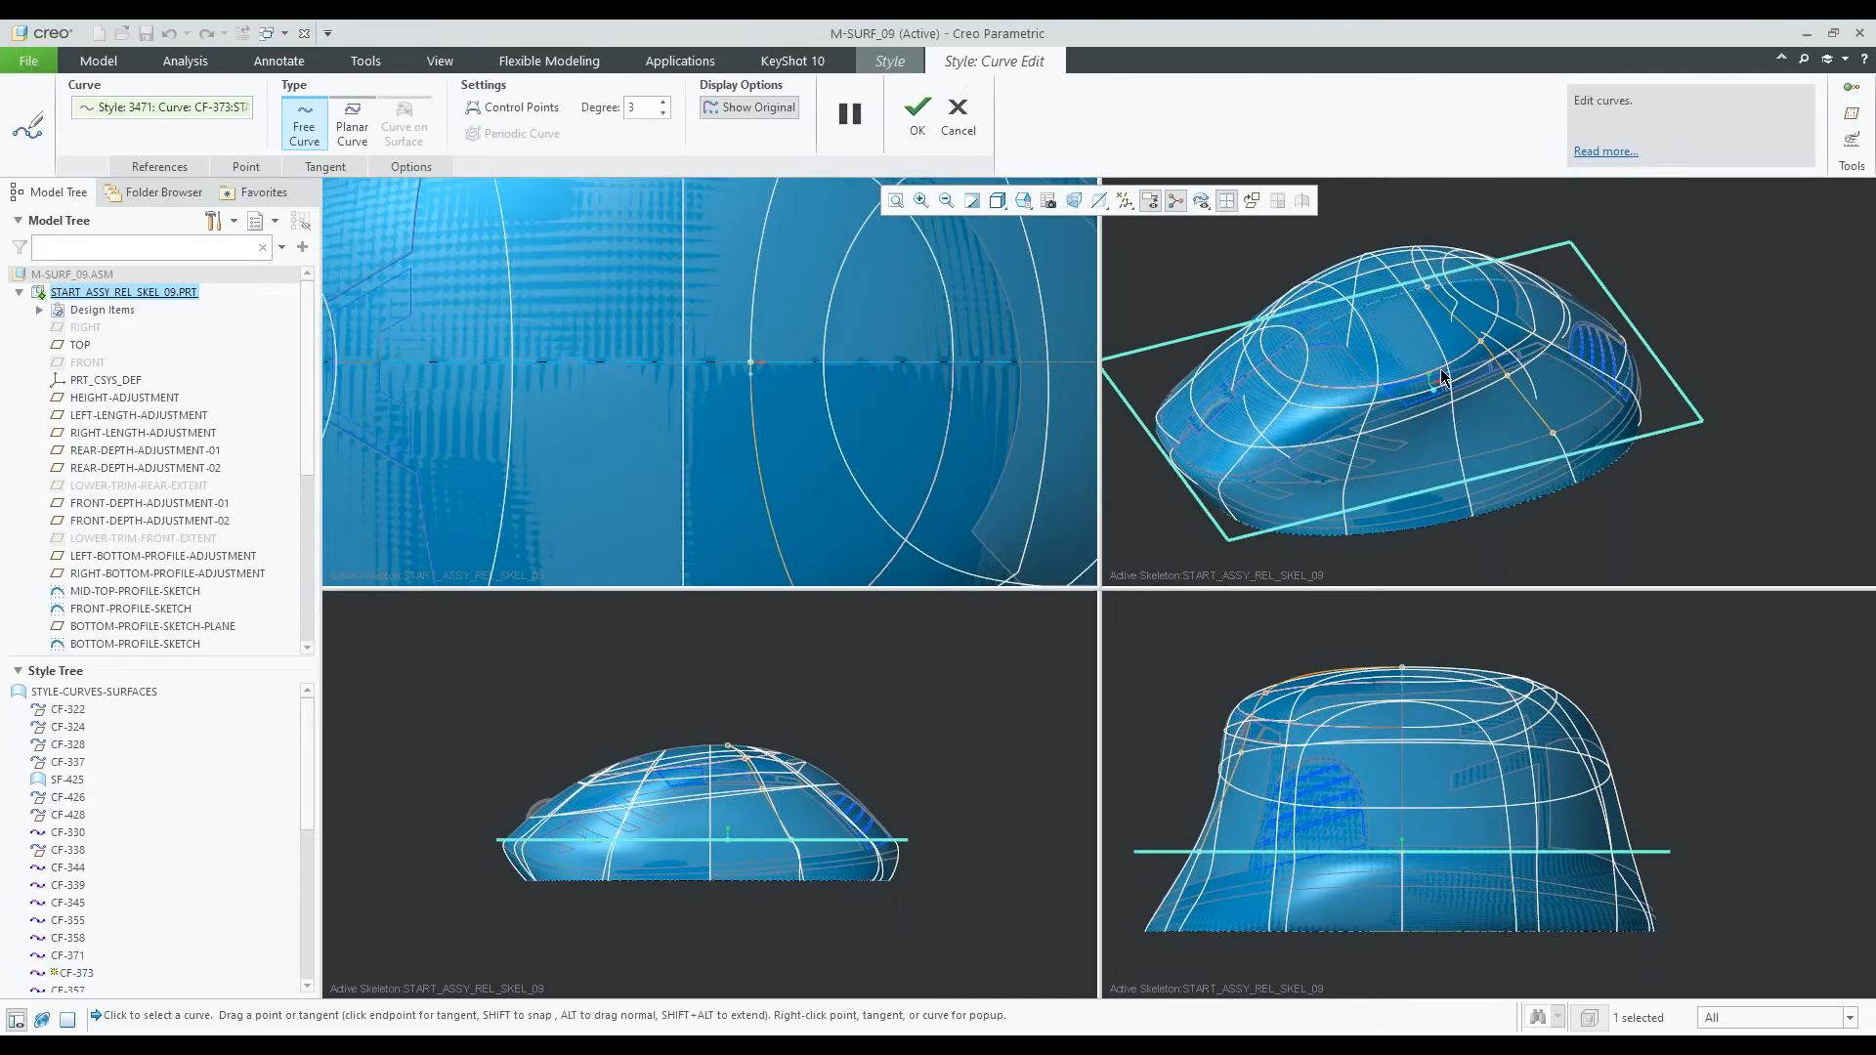
{"action": "scroll", "coordinate": [1534, 338], "scroll_direction": "up", "scroll_amount": 3}
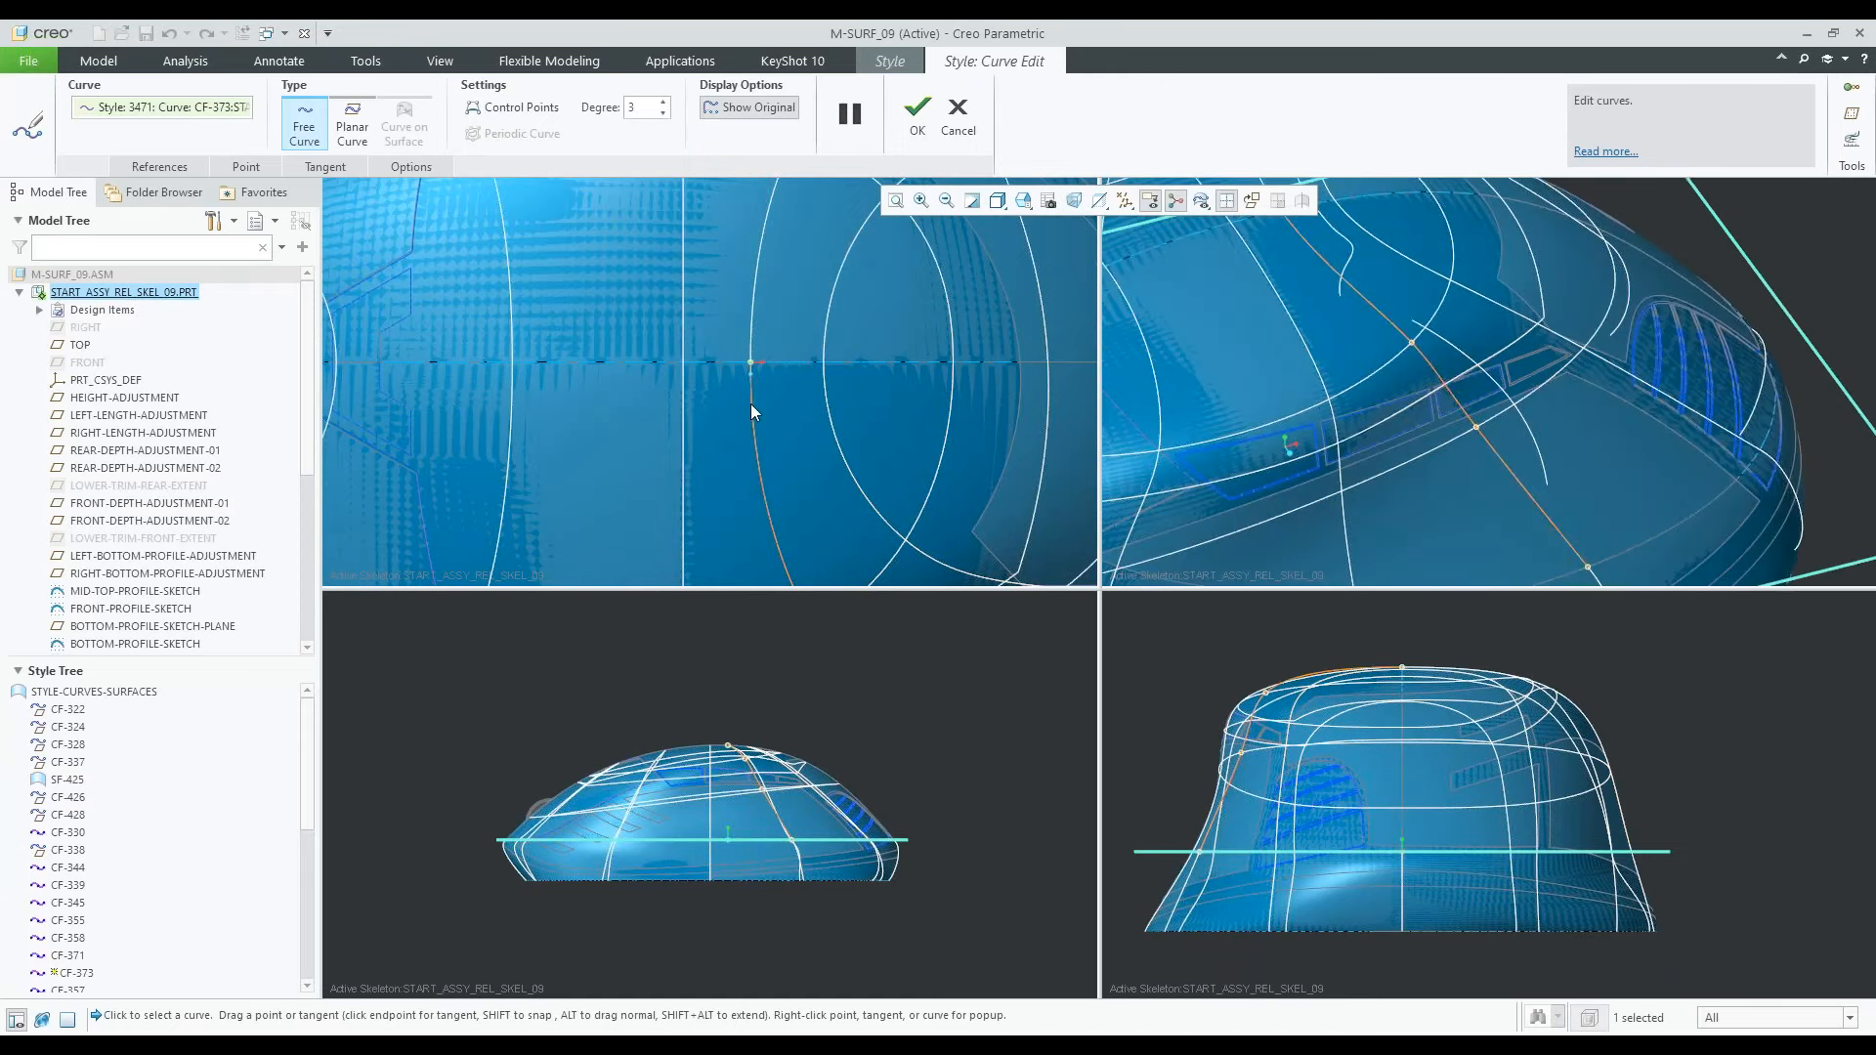
{"action": "scroll", "coordinate": [864, 442], "scroll_direction": "up", "scroll_amount": 6}
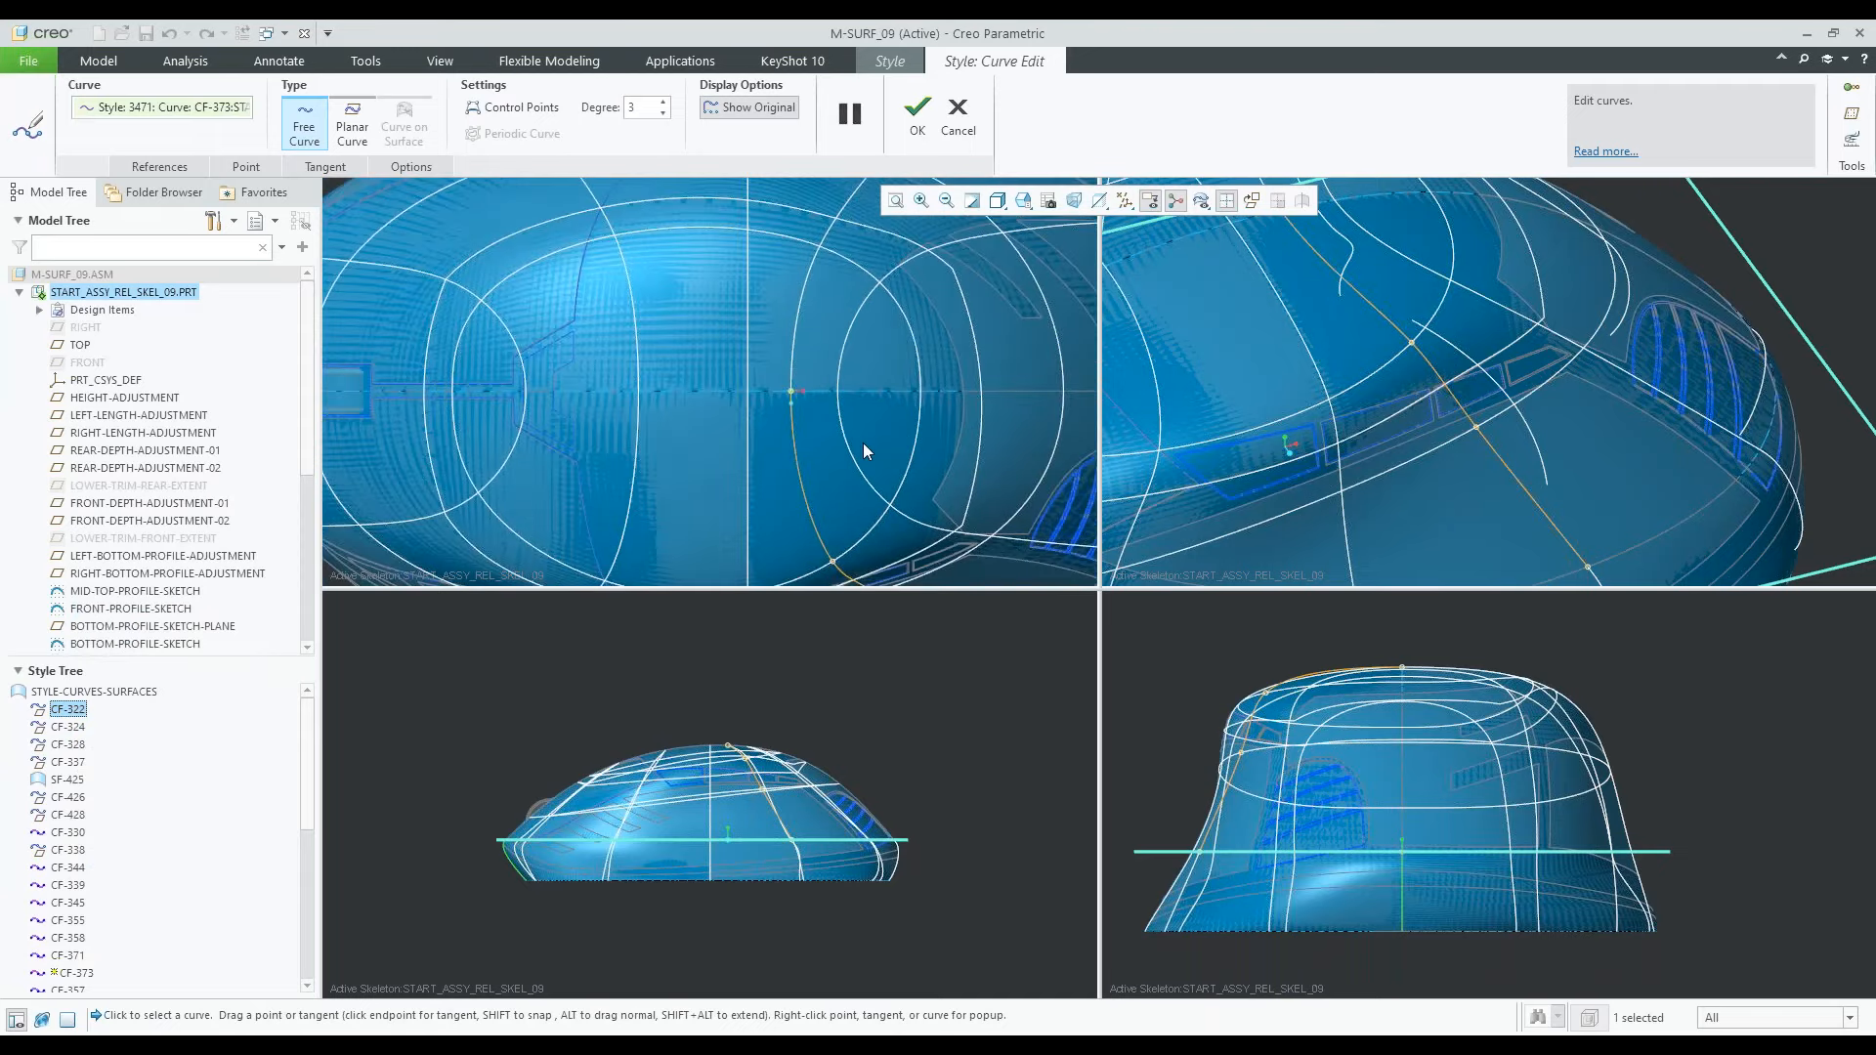
{"action": "scroll", "coordinate": [860, 450], "scroll_direction": "down", "scroll_amount": 6}
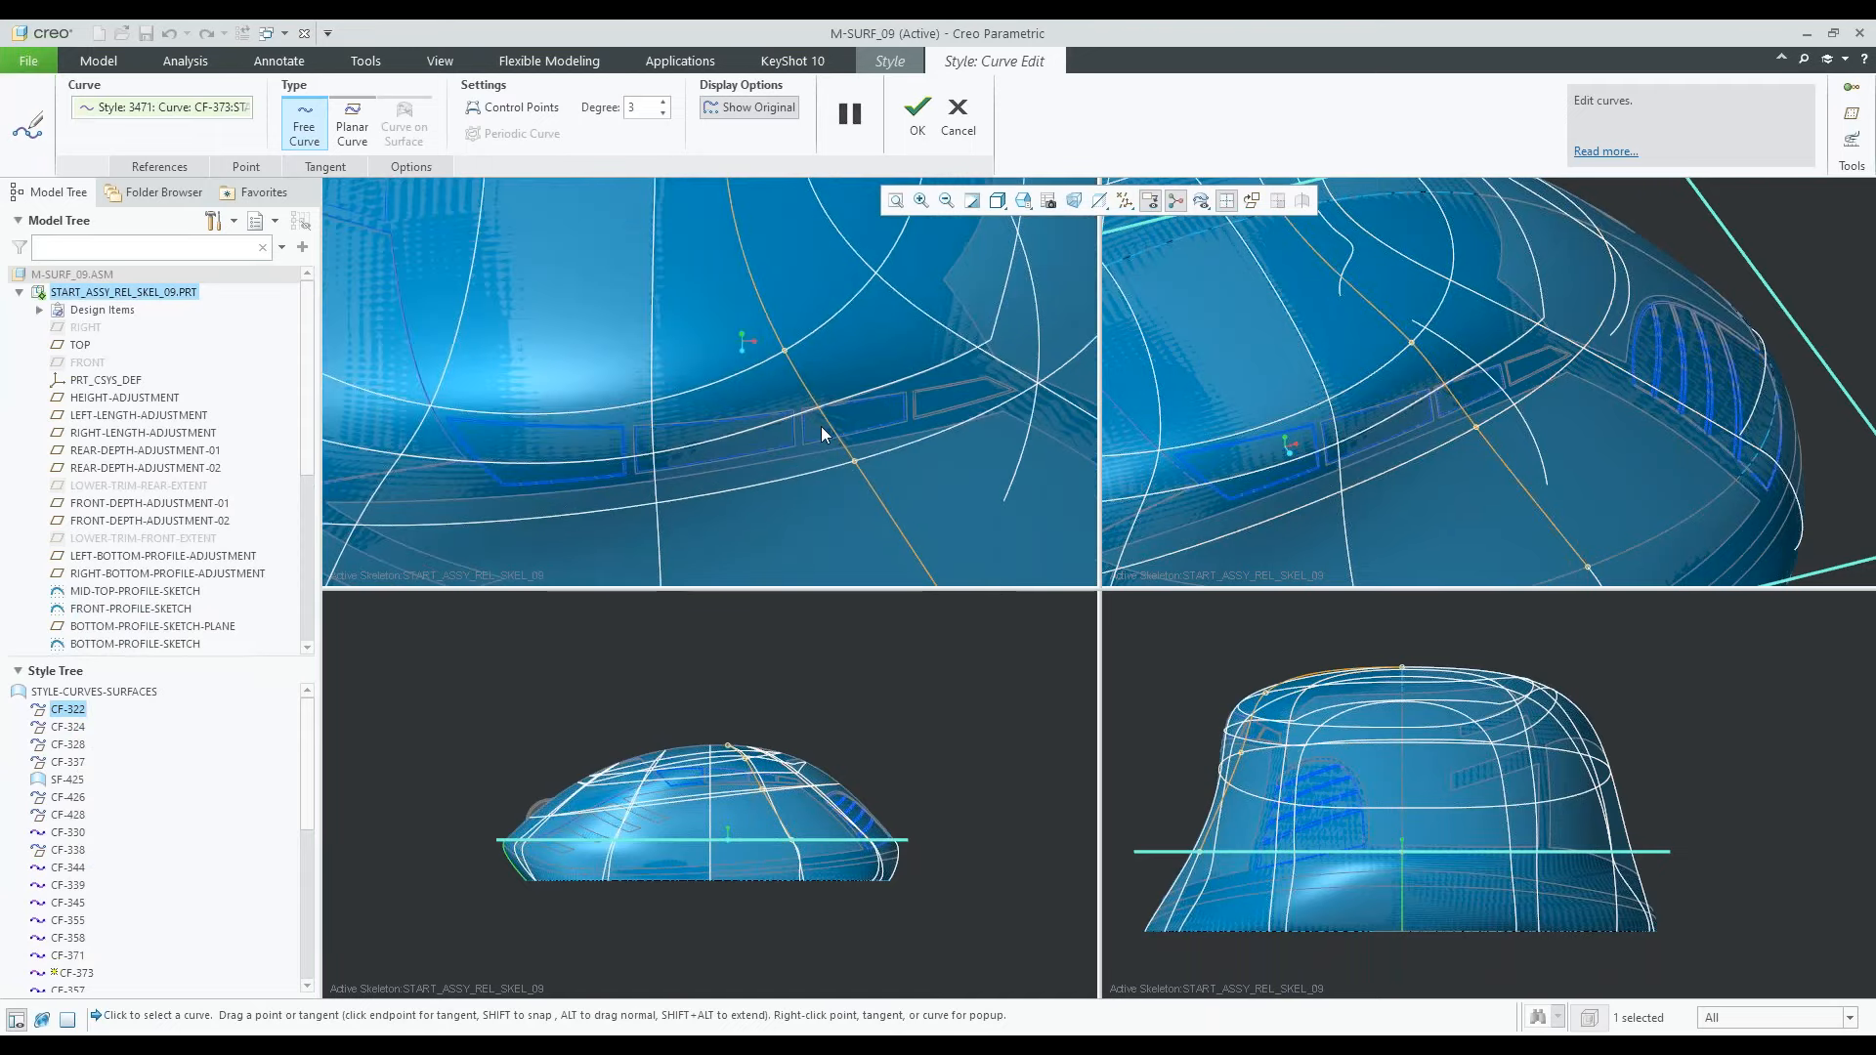
Try shifting the interior point of curve CF-373 near the side lights outward and back, and discard the curve edit
{"action": "mouse_move", "coordinate": [862, 461]}
{"action": "left_mouse_down"}
{"action": "mouse_move", "coordinate": [823, 471]}
{"action": "mouse_move", "coordinate": [884, 451]}
{"action": "left_mouse_up"}
{"action": "scroll", "coordinate": [766, 801], "scroll_direction": "up", "scroll_amount": 5}
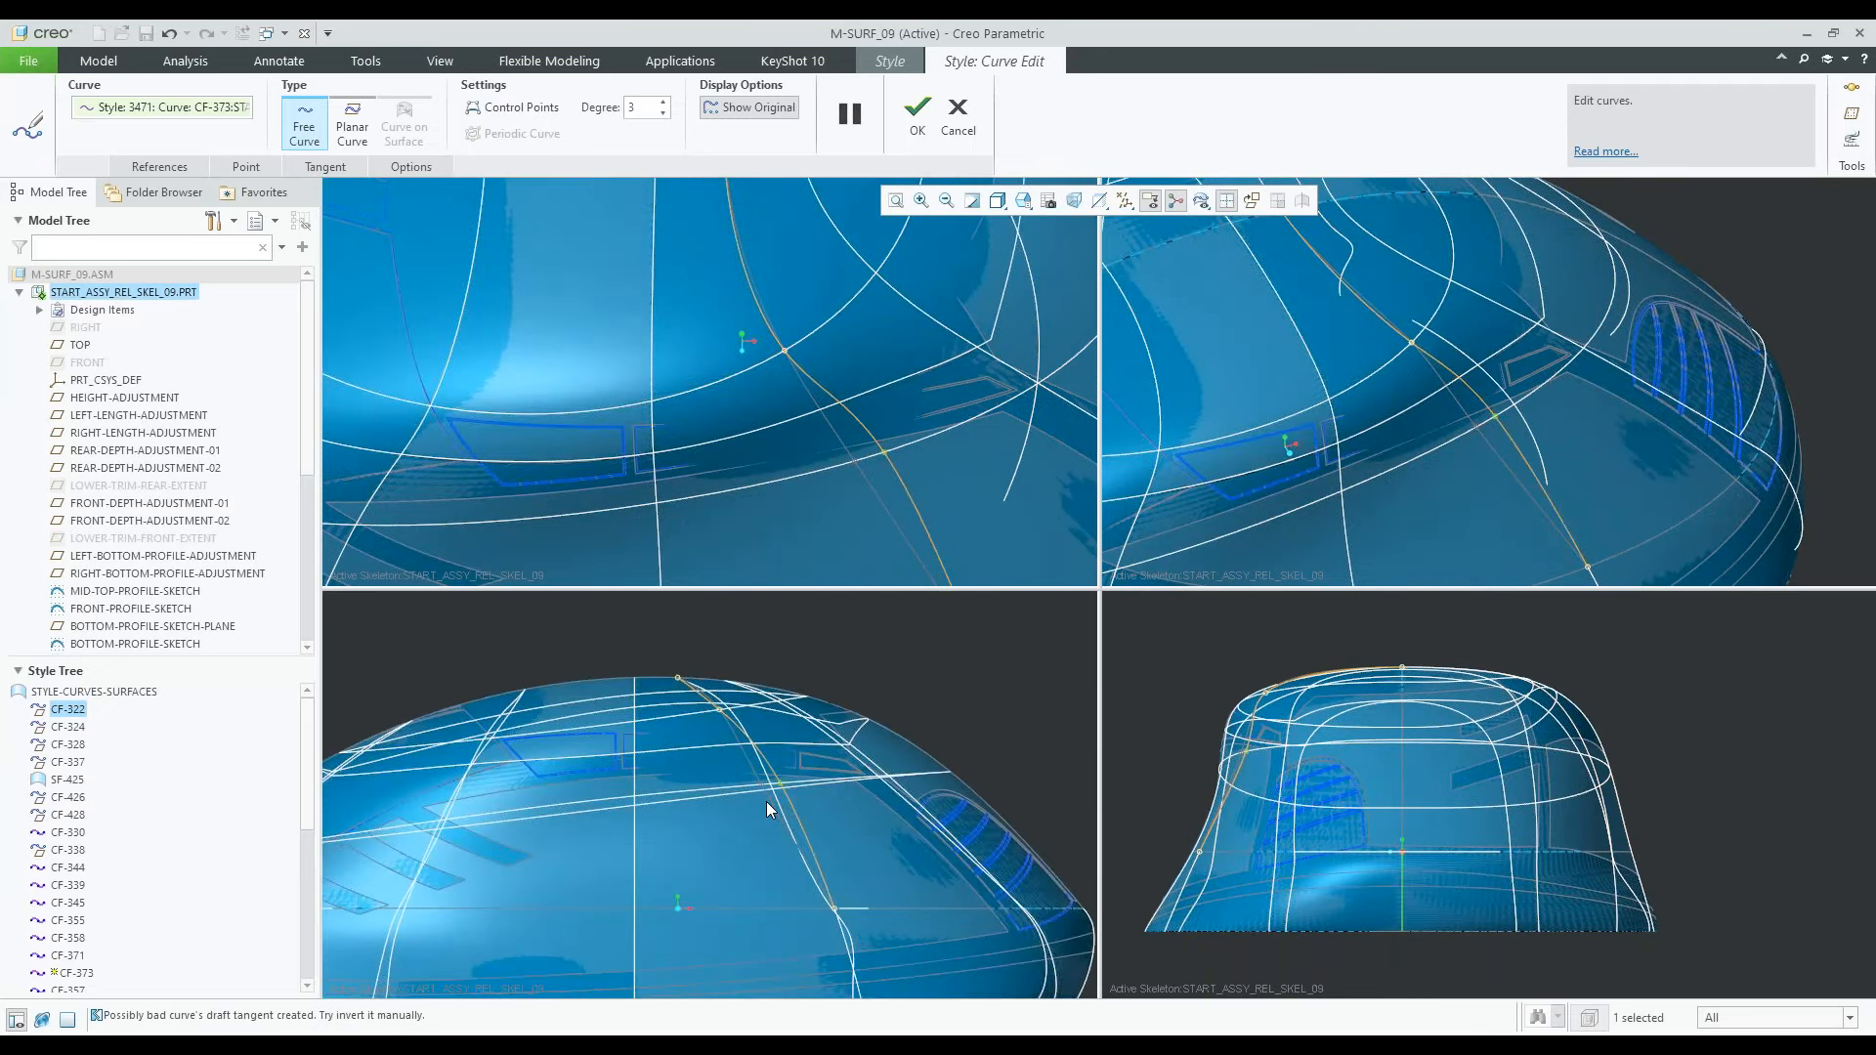
{"action": "left_click_drag", "start_coordinate": [887, 455], "coordinate": [849, 472]}
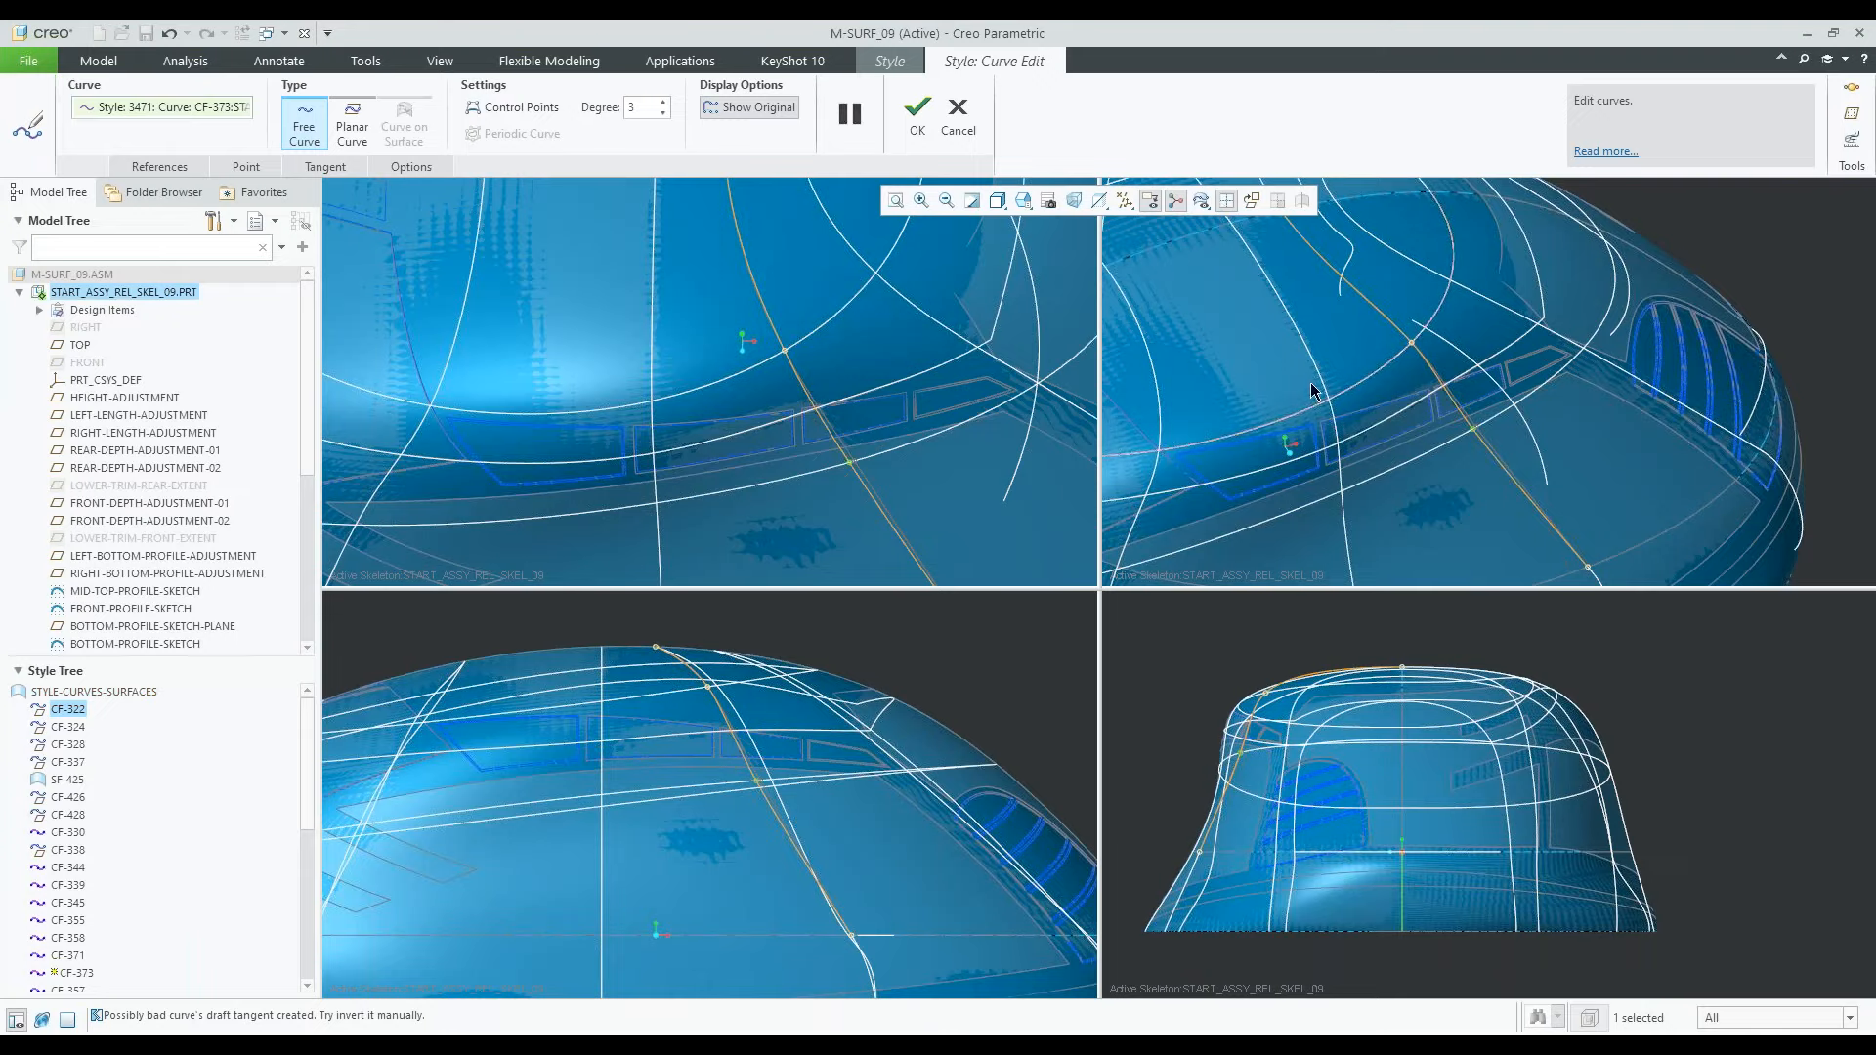
{"action": "left_click", "coordinate": [958, 121]}
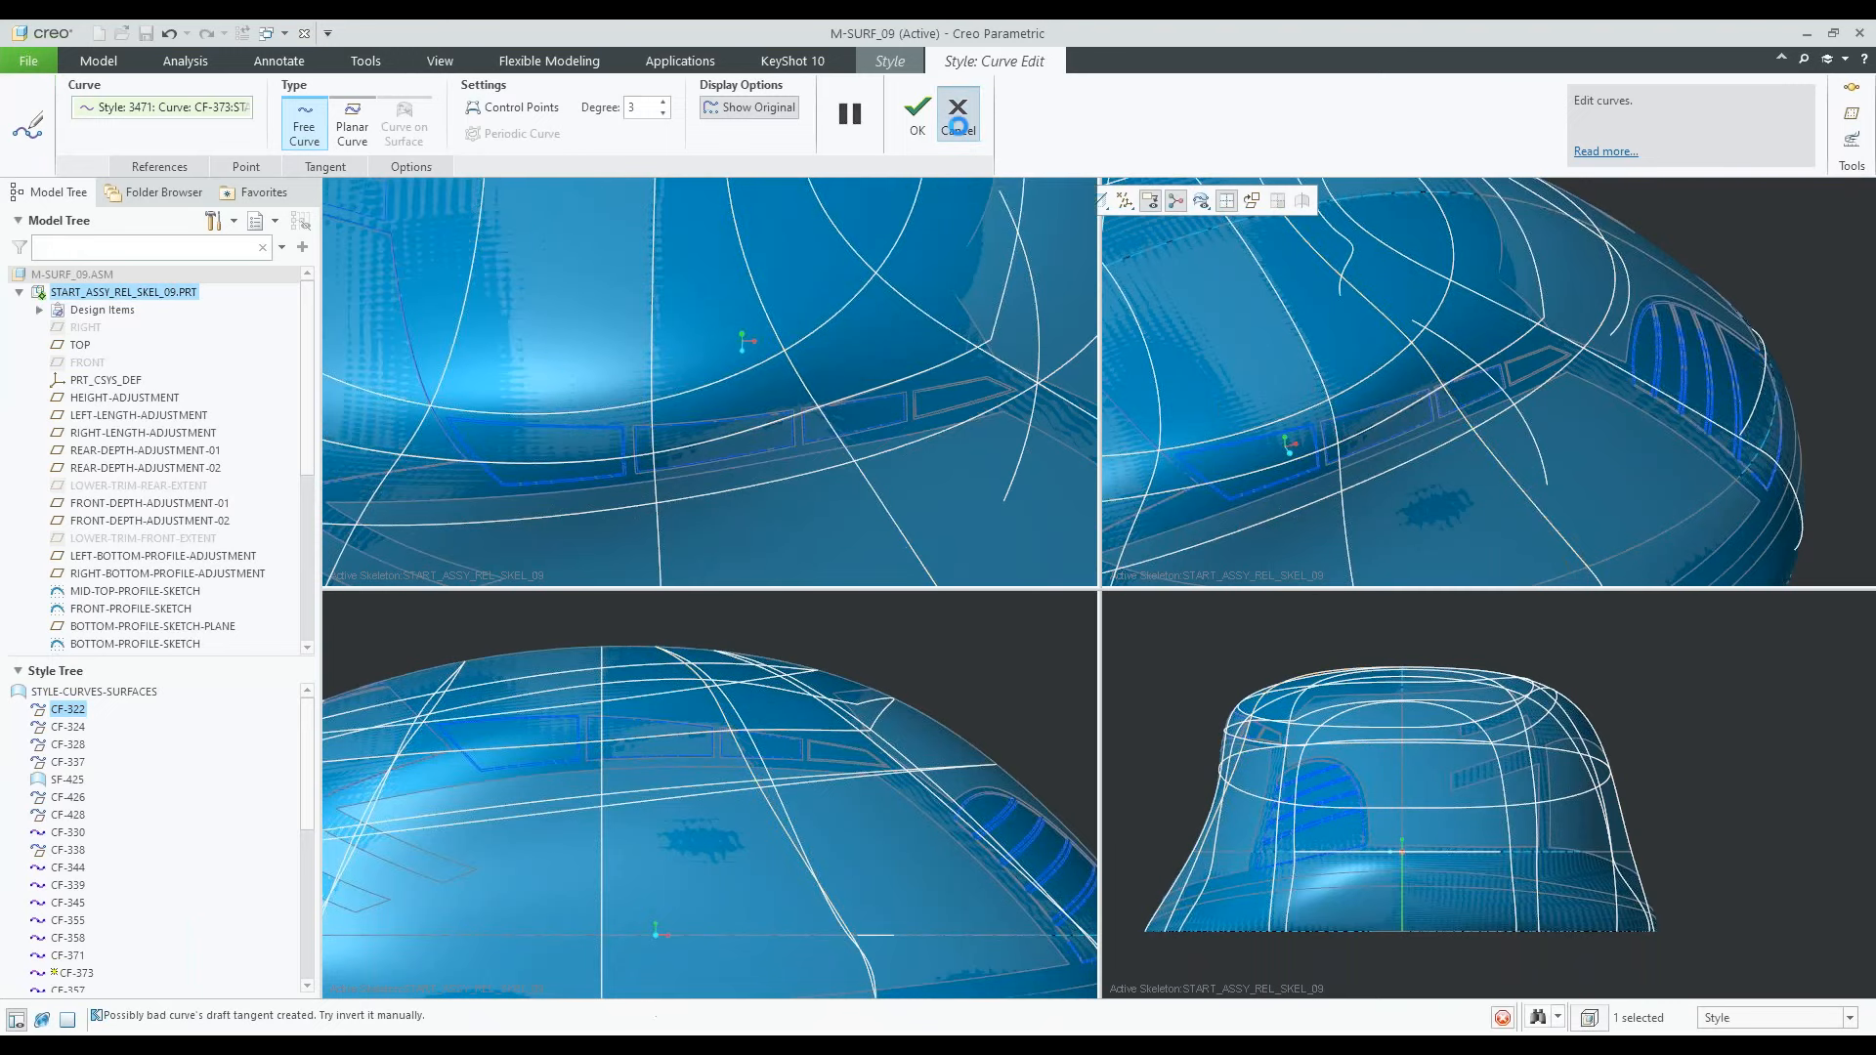
Switch the four-view layout back to a single 3D view of the whole mouse body
{"action": "scroll", "coordinate": [966, 481], "scroll_direction": "up", "scroll_amount": 3}
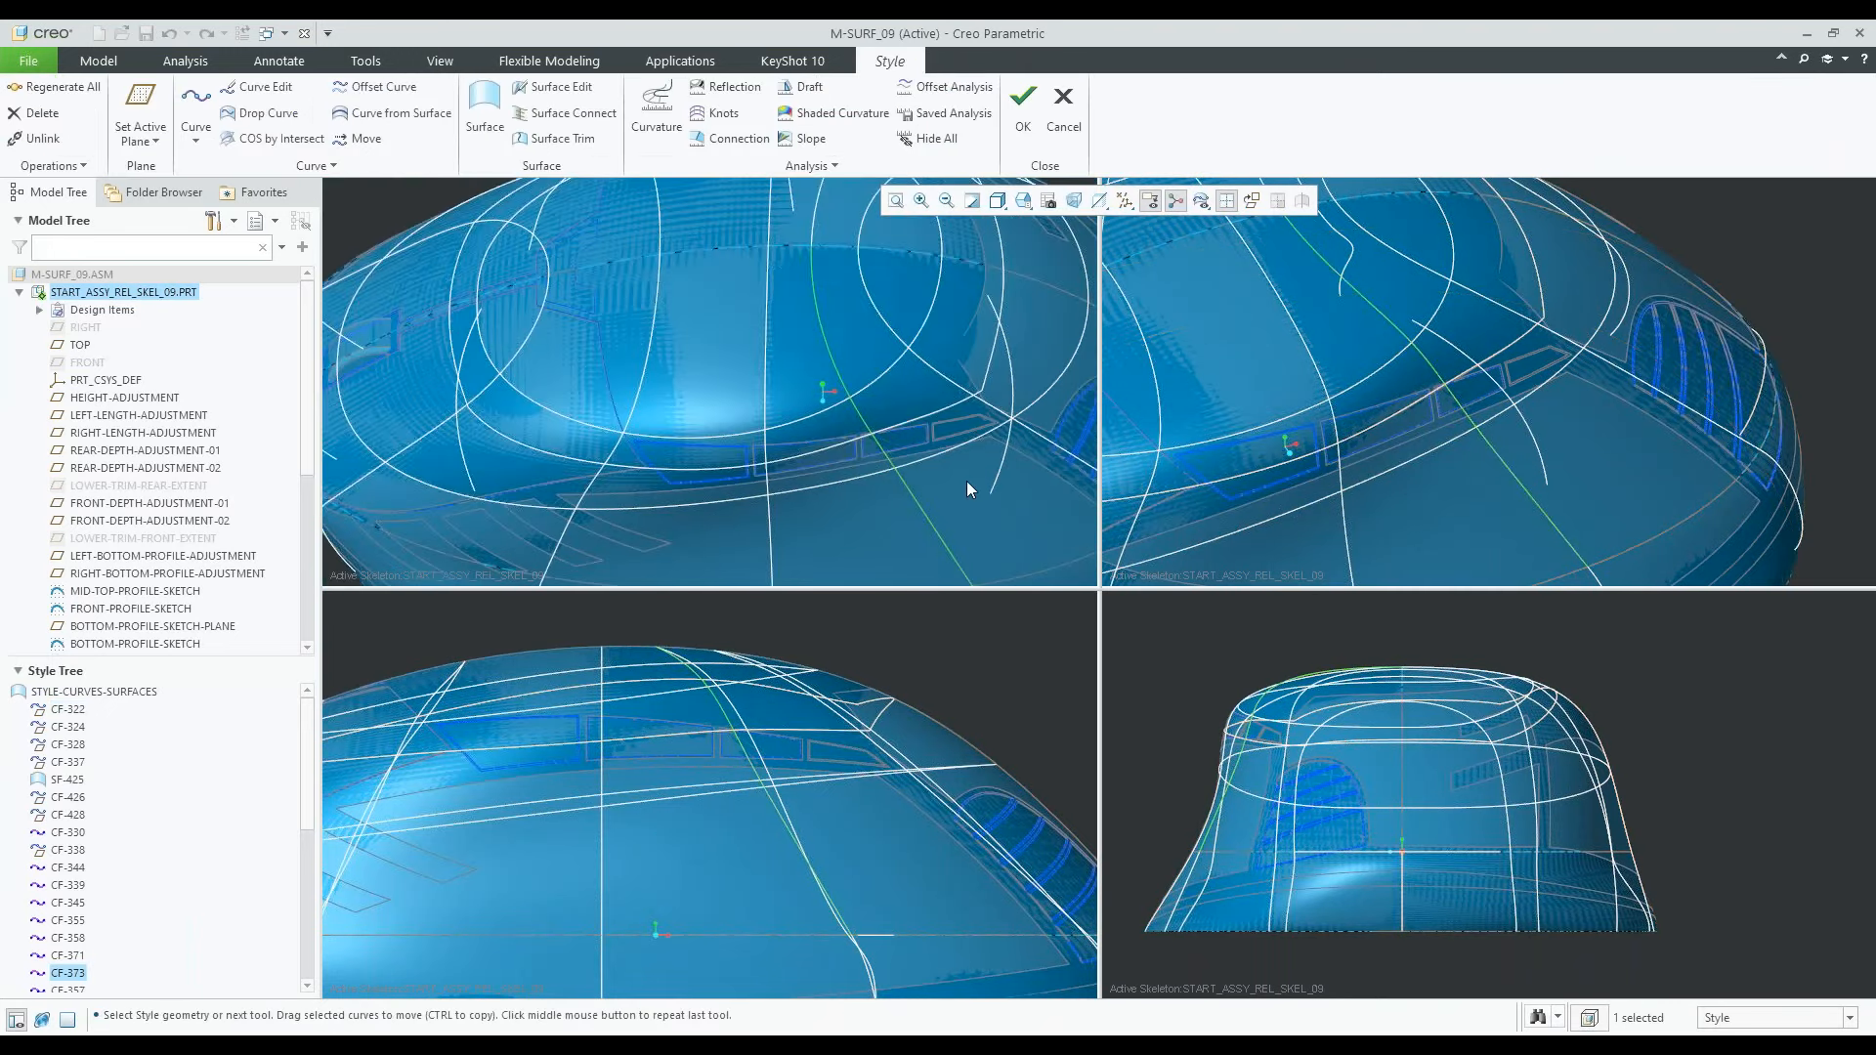
{"action": "left_click", "coordinate": [1227, 201]}
{"action": "scroll", "coordinate": [586, 723], "scroll_direction": "down", "scroll_amount": 5}
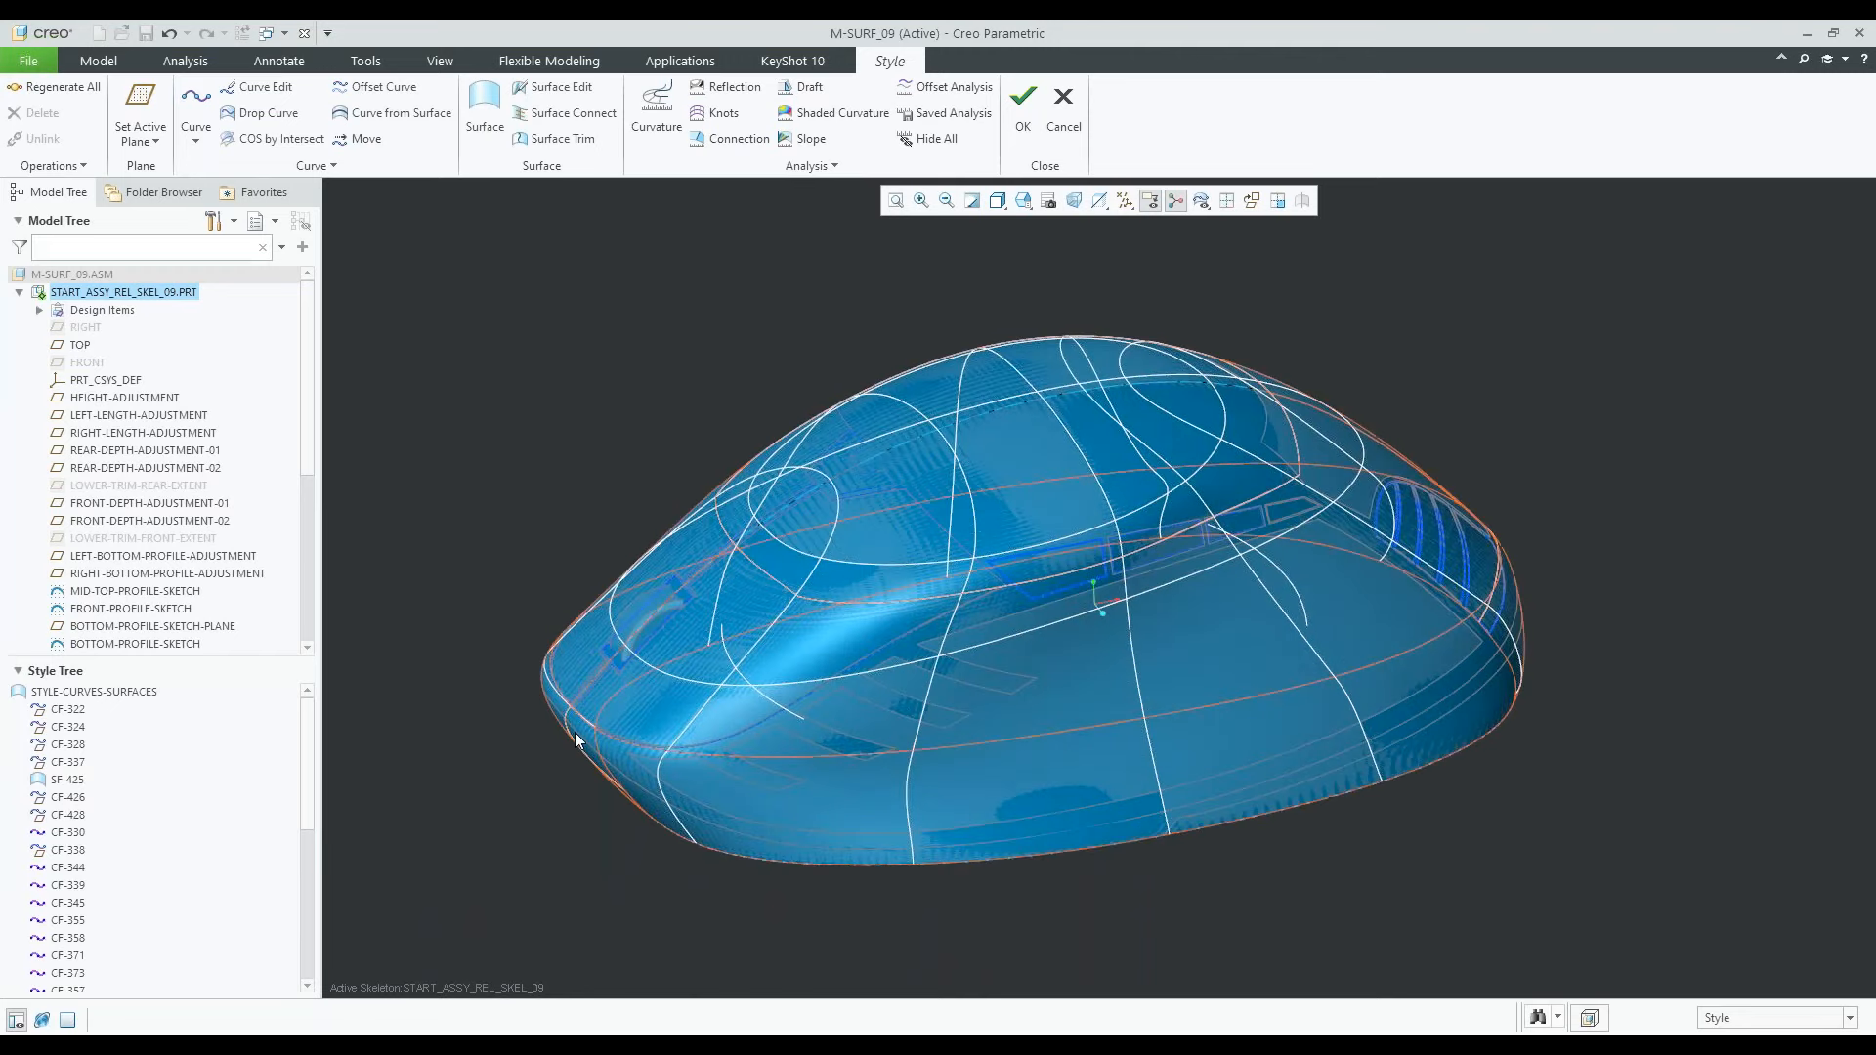
Open planar curve CF-322 at the mouse's nose for editing and display its tangent constraints and properties
{"action": "middle_click_drag", "start_coordinate": [592, 698], "coordinate": [597, 693]}
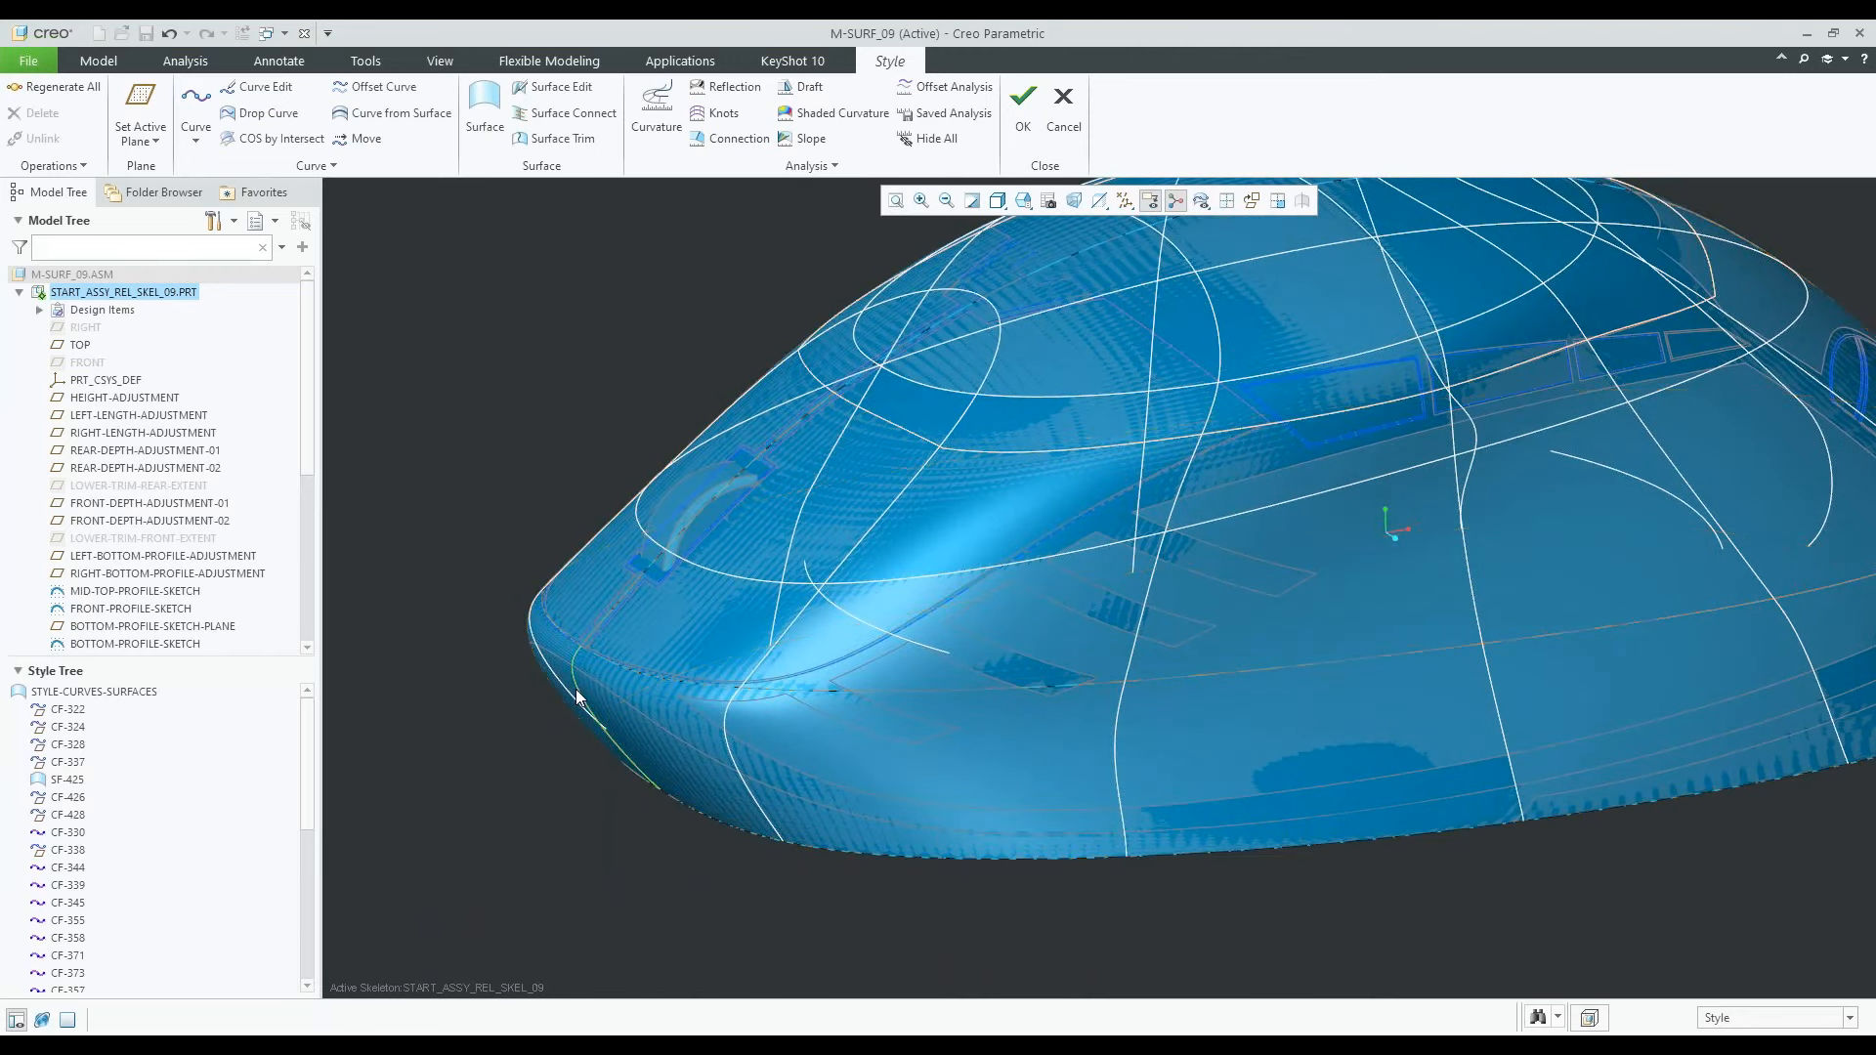
{"action": "left_click", "coordinate": [576, 653]}
{"action": "double_click", "coordinate": [577, 649]}
{"action": "scroll", "coordinate": [547, 636], "scroll_direction": "down", "scroll_amount": 6}
{"action": "scroll", "coordinate": [1018, 475], "scroll_direction": "up", "scroll_amount": 3}
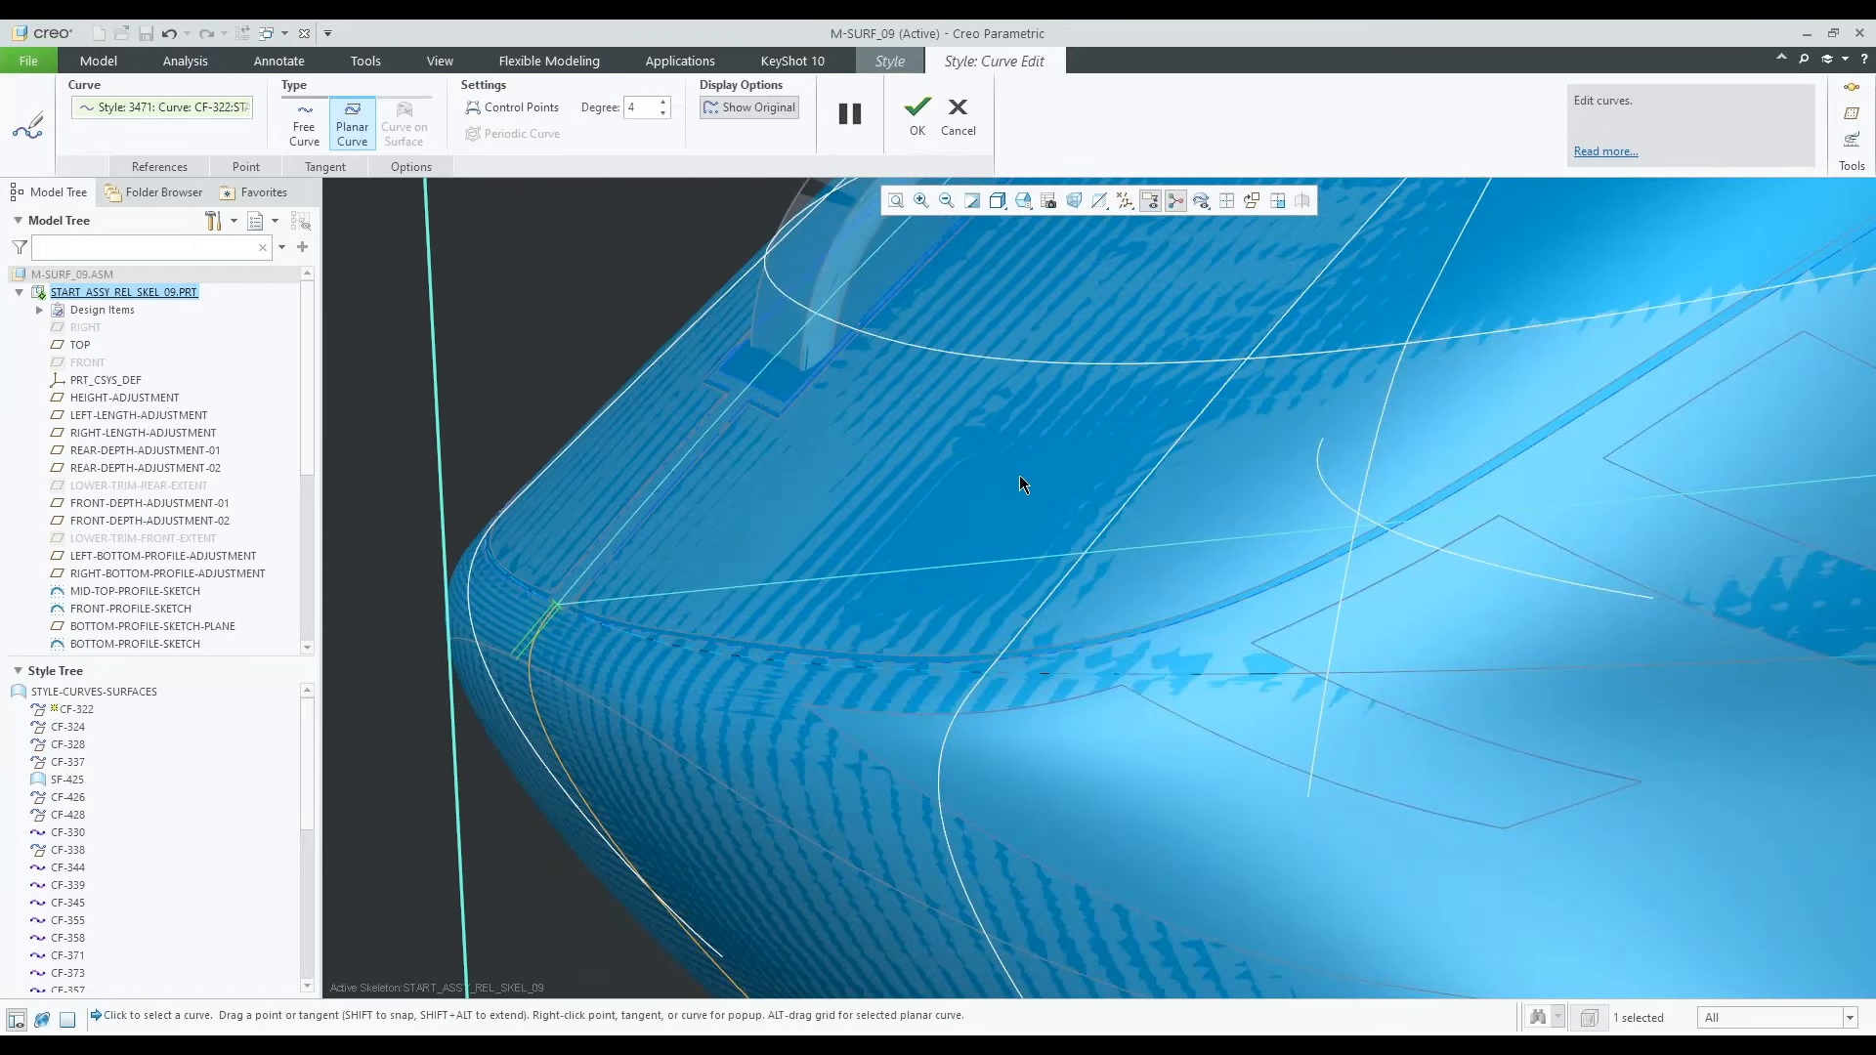
{"action": "left_click", "coordinate": [325, 166]}
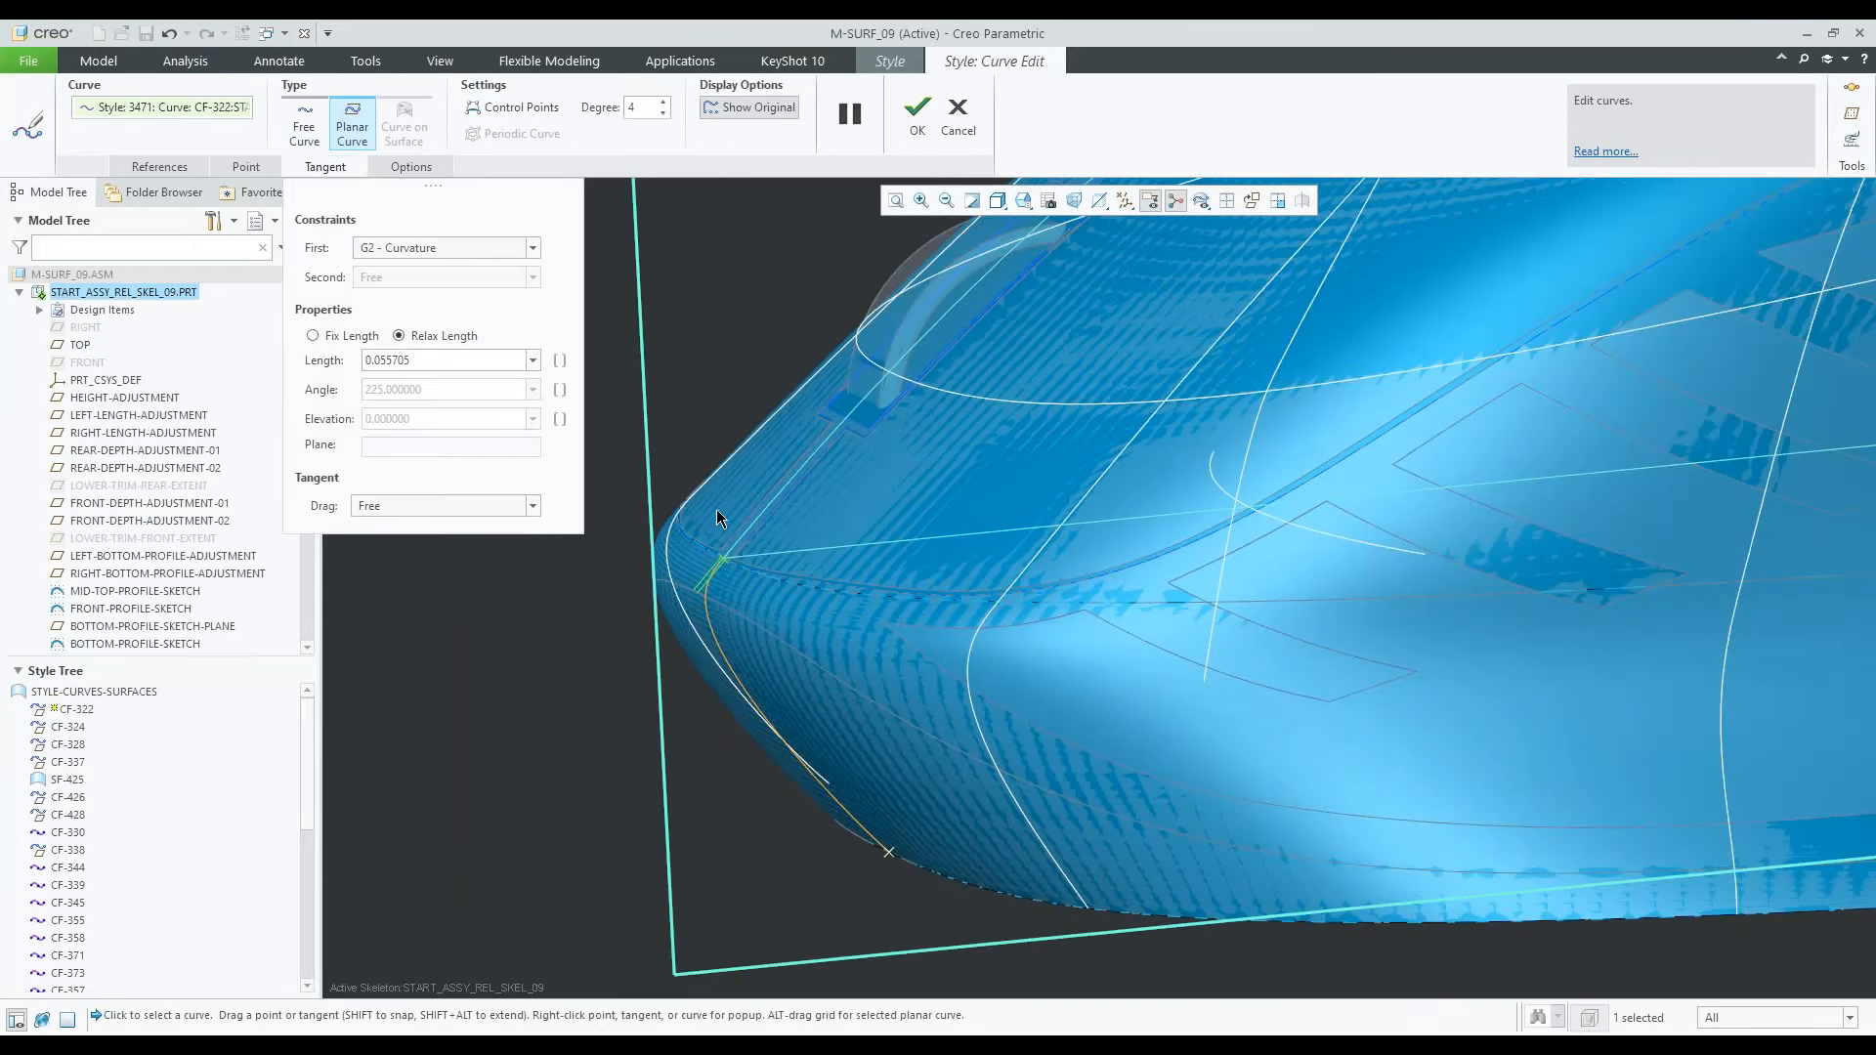
{"action": "scroll", "coordinate": [731, 565], "scroll_direction": "down", "scroll_amount": 1}
{"action": "scroll", "coordinate": [705, 590], "scroll_direction": "down", "scroll_amount": 3}
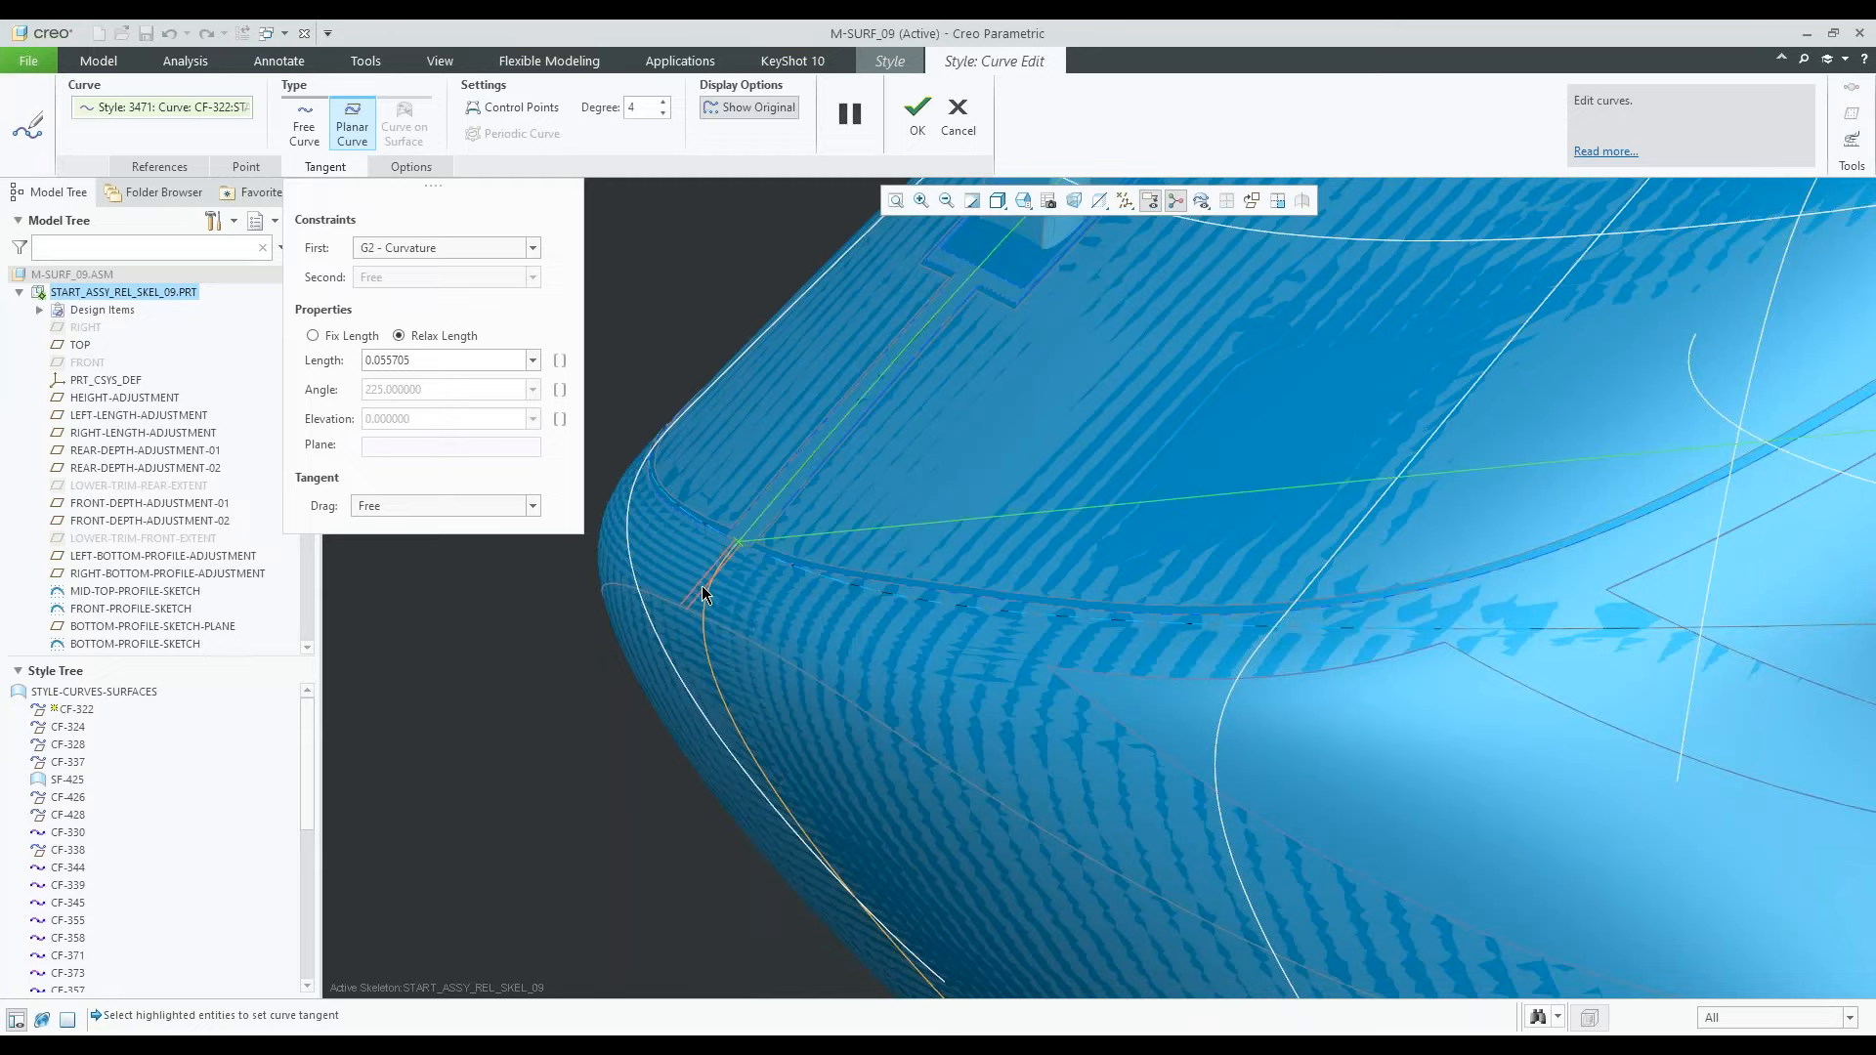
Check the constraint options on the upper-end tangent of curve CF-322 and exit the curve edit without saving changes
{"action": "right_click", "coordinate": [704, 592]}
{"action": "key", "text": "Escape"}
{"action": "middle_click_drag", "start_coordinate": [674, 590], "coordinate": [694, 349]}
{"action": "scroll", "coordinate": [689, 344], "scroll_direction": "up", "scroll_amount": 1}
{"action": "left_click", "coordinate": [957, 116]}
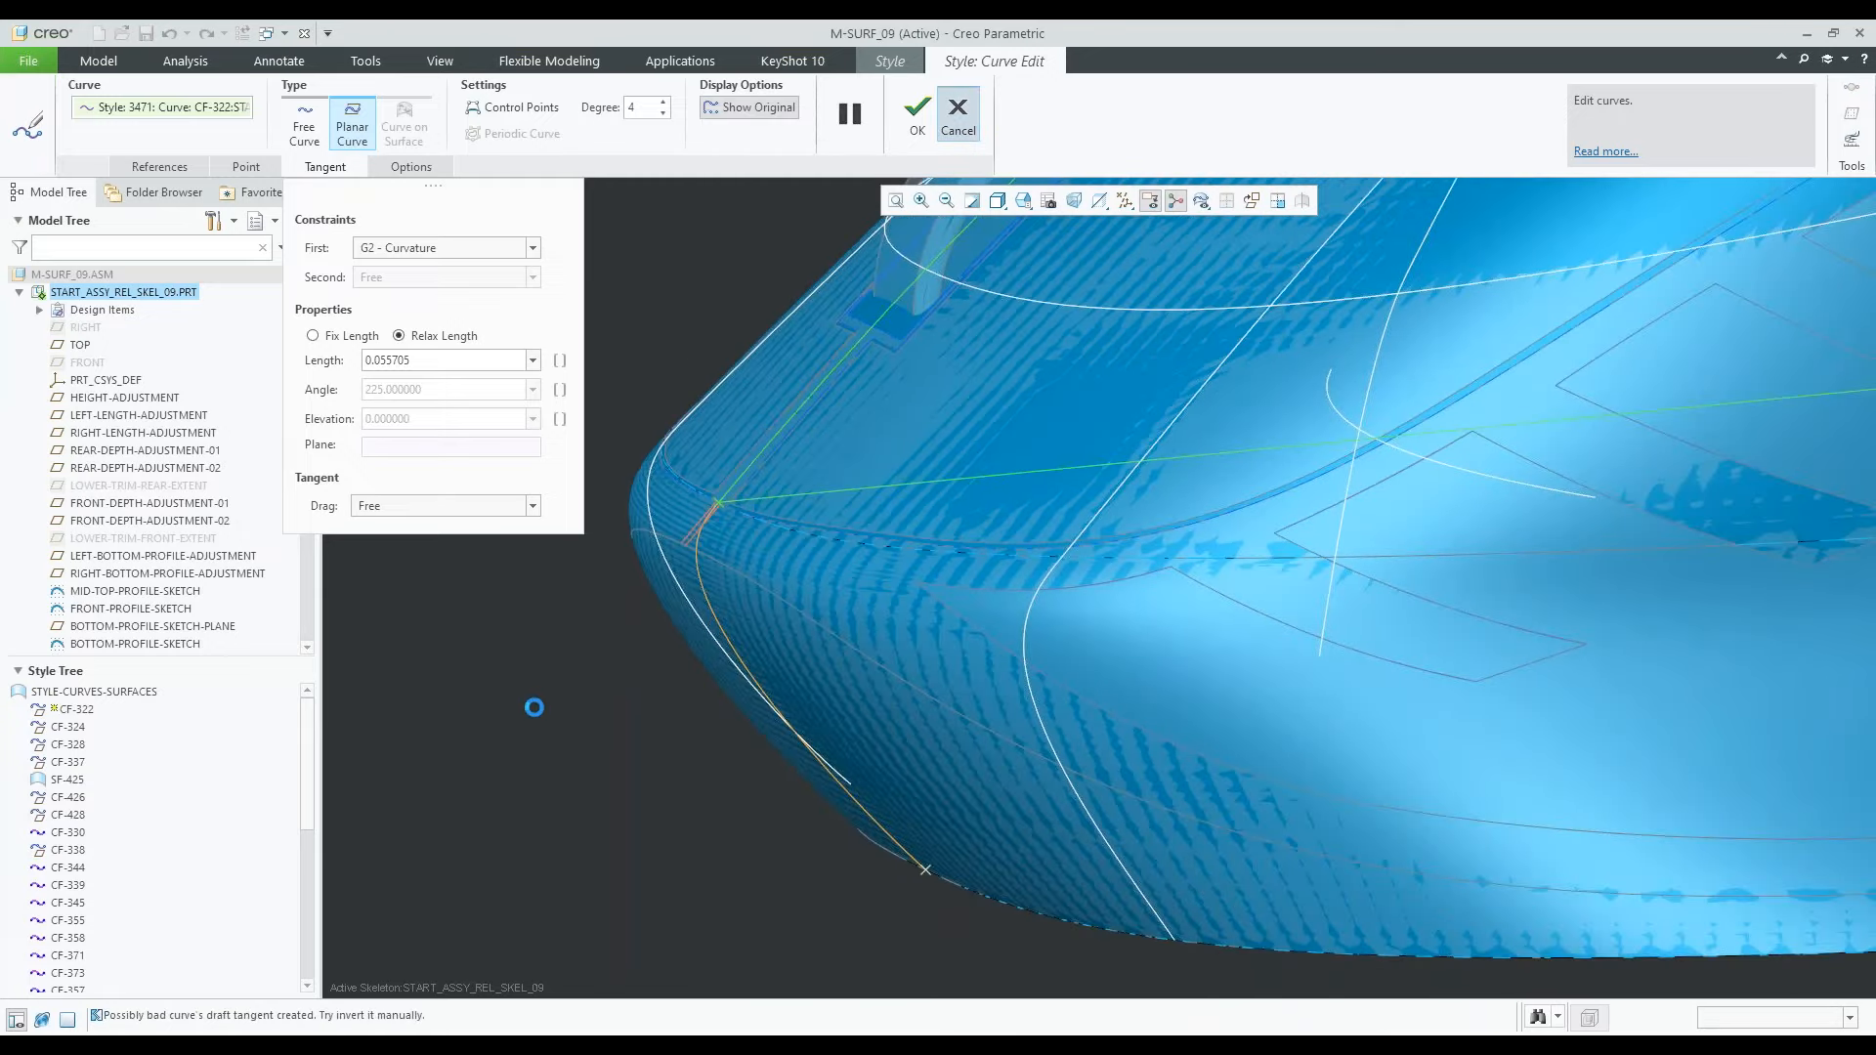
{"action": "scroll", "coordinate": [535, 707], "scroll_direction": "up", "scroll_amount": 8}
{"action": "middle_click_drag", "start_coordinate": [535, 707], "coordinate": [977, 686]}
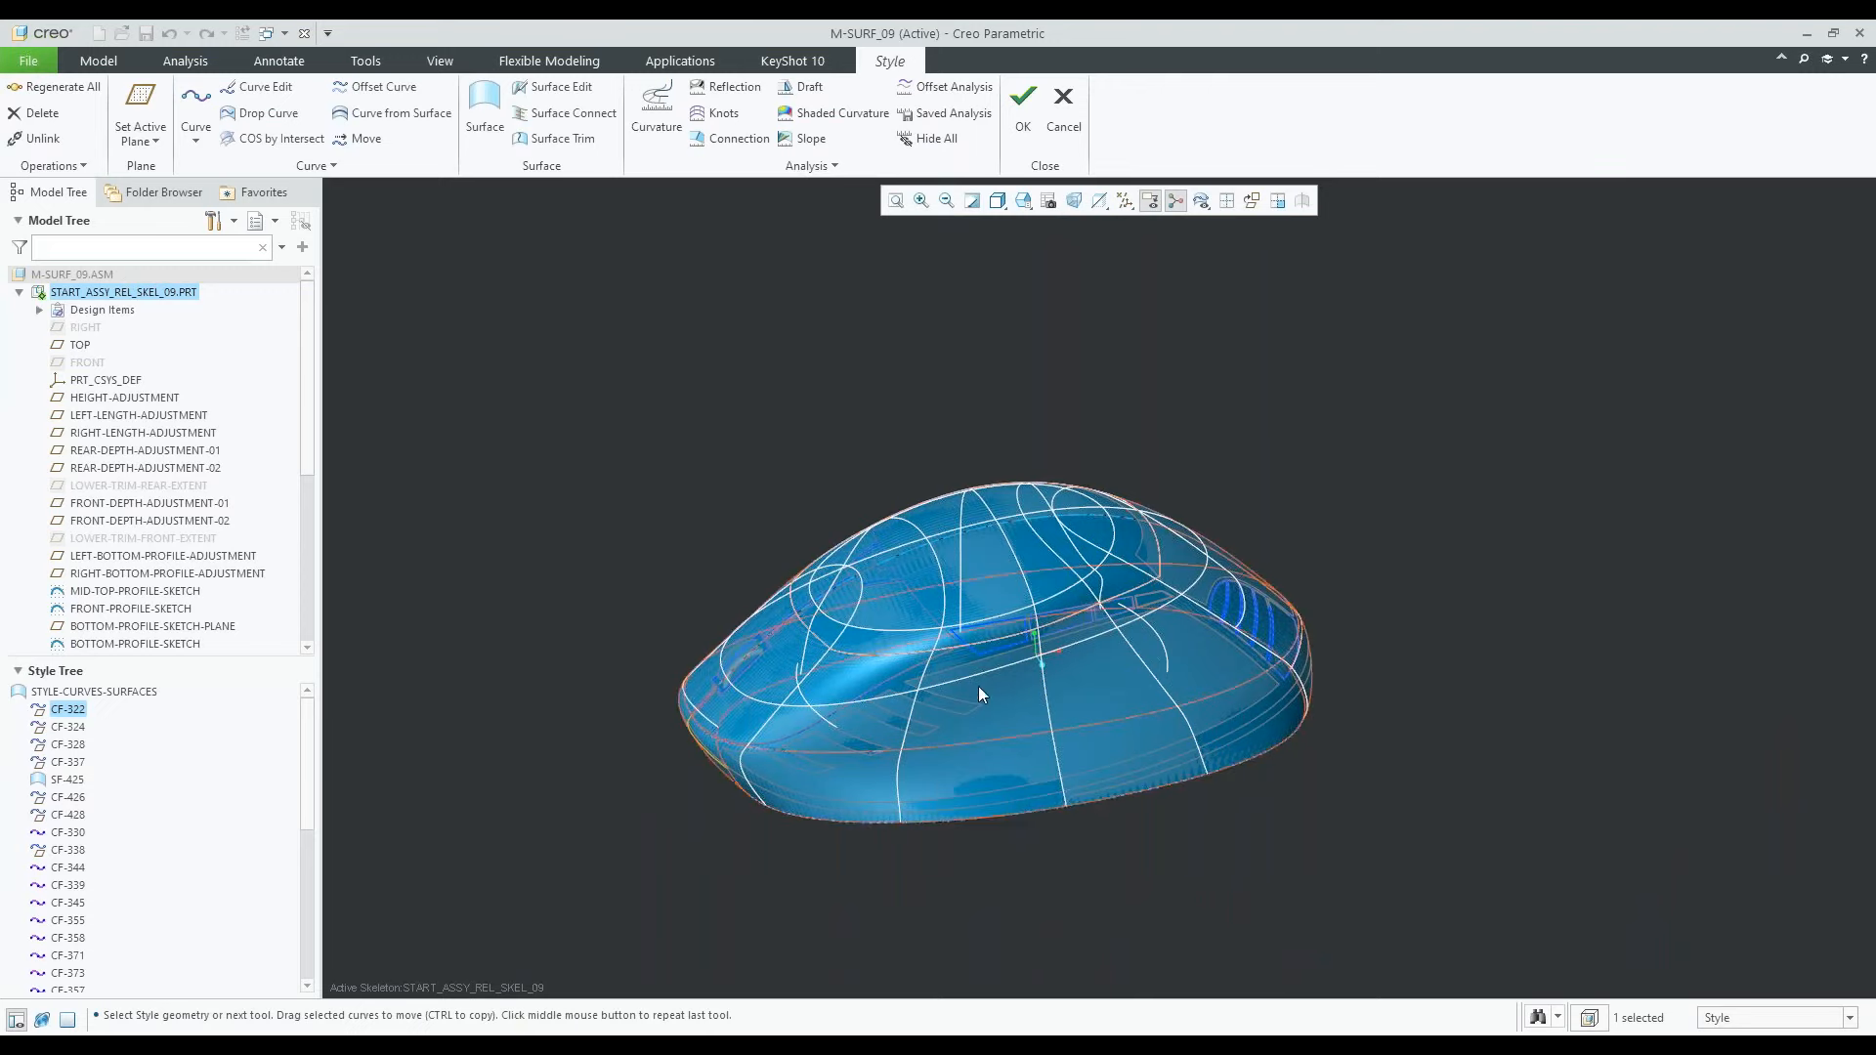
Sketch a free style curve through six points in the empty space beside the mouse body
{"action": "scroll", "coordinate": [900, 636], "scroll_direction": "down", "scroll_amount": 2}
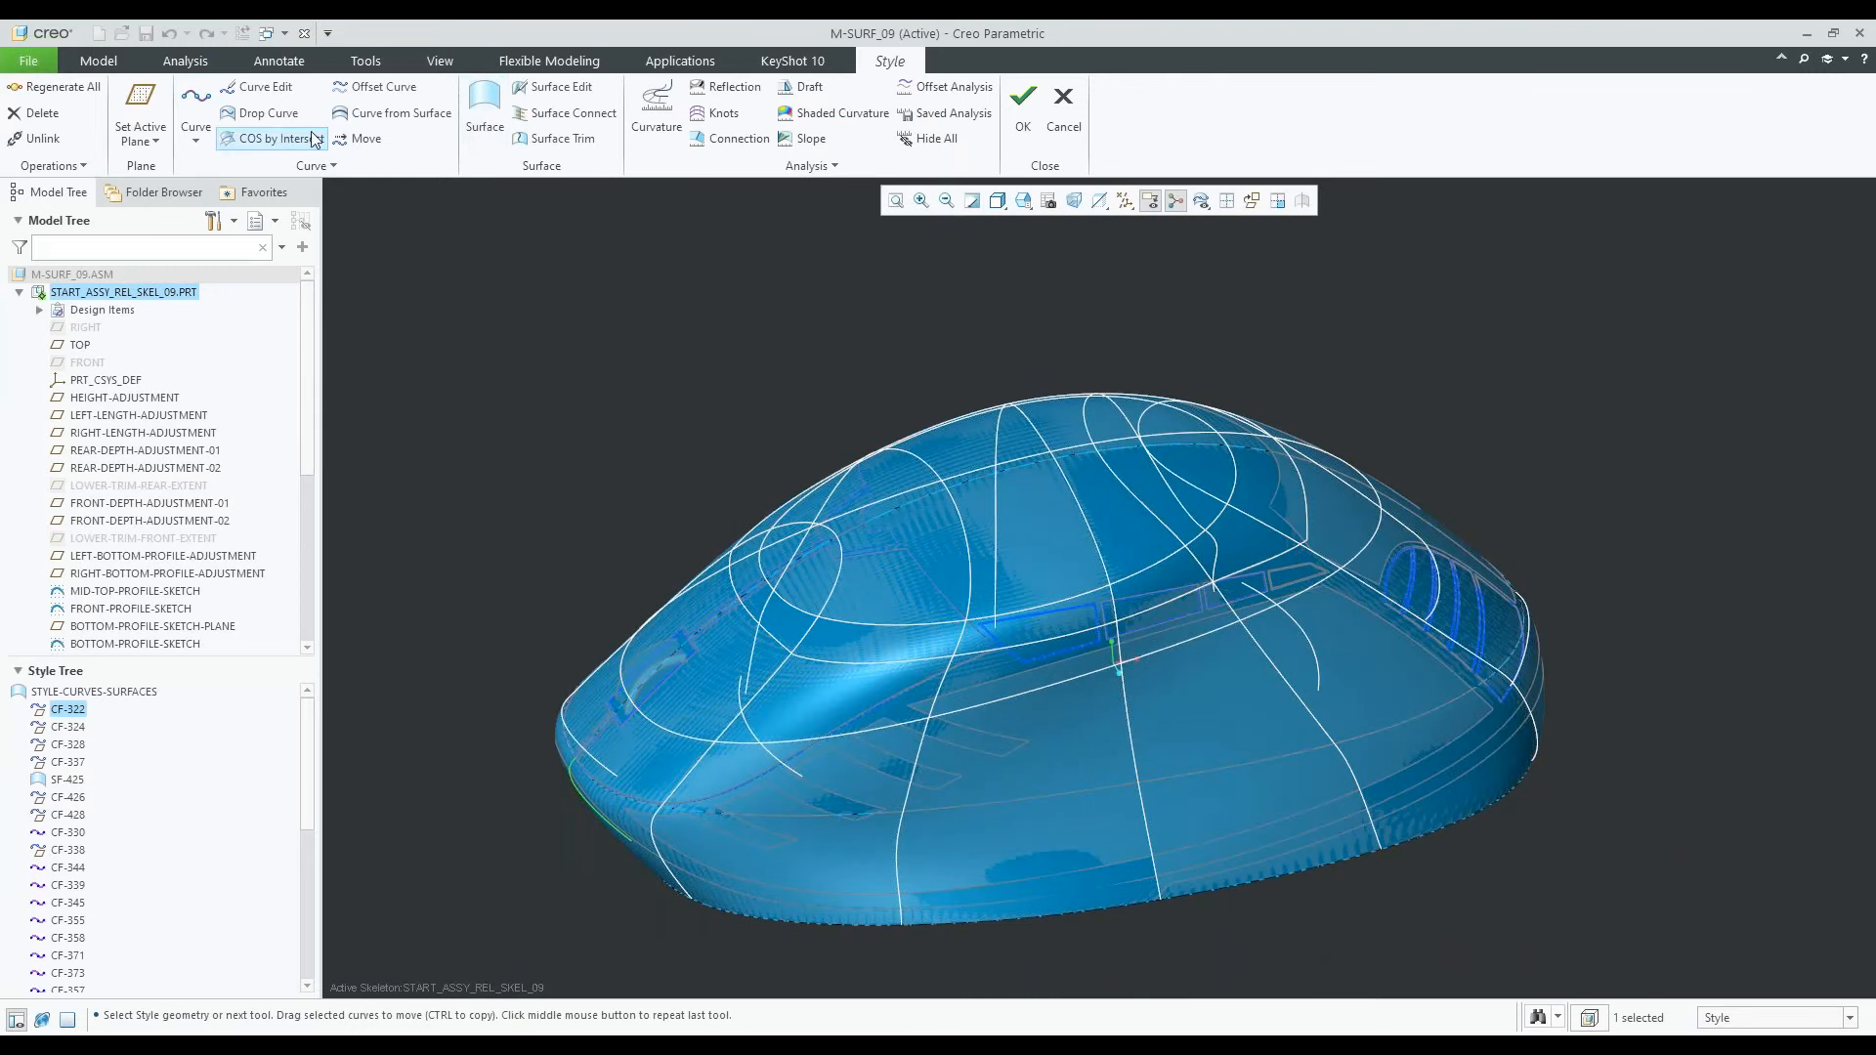
{"action": "left_click", "coordinate": [195, 137]}
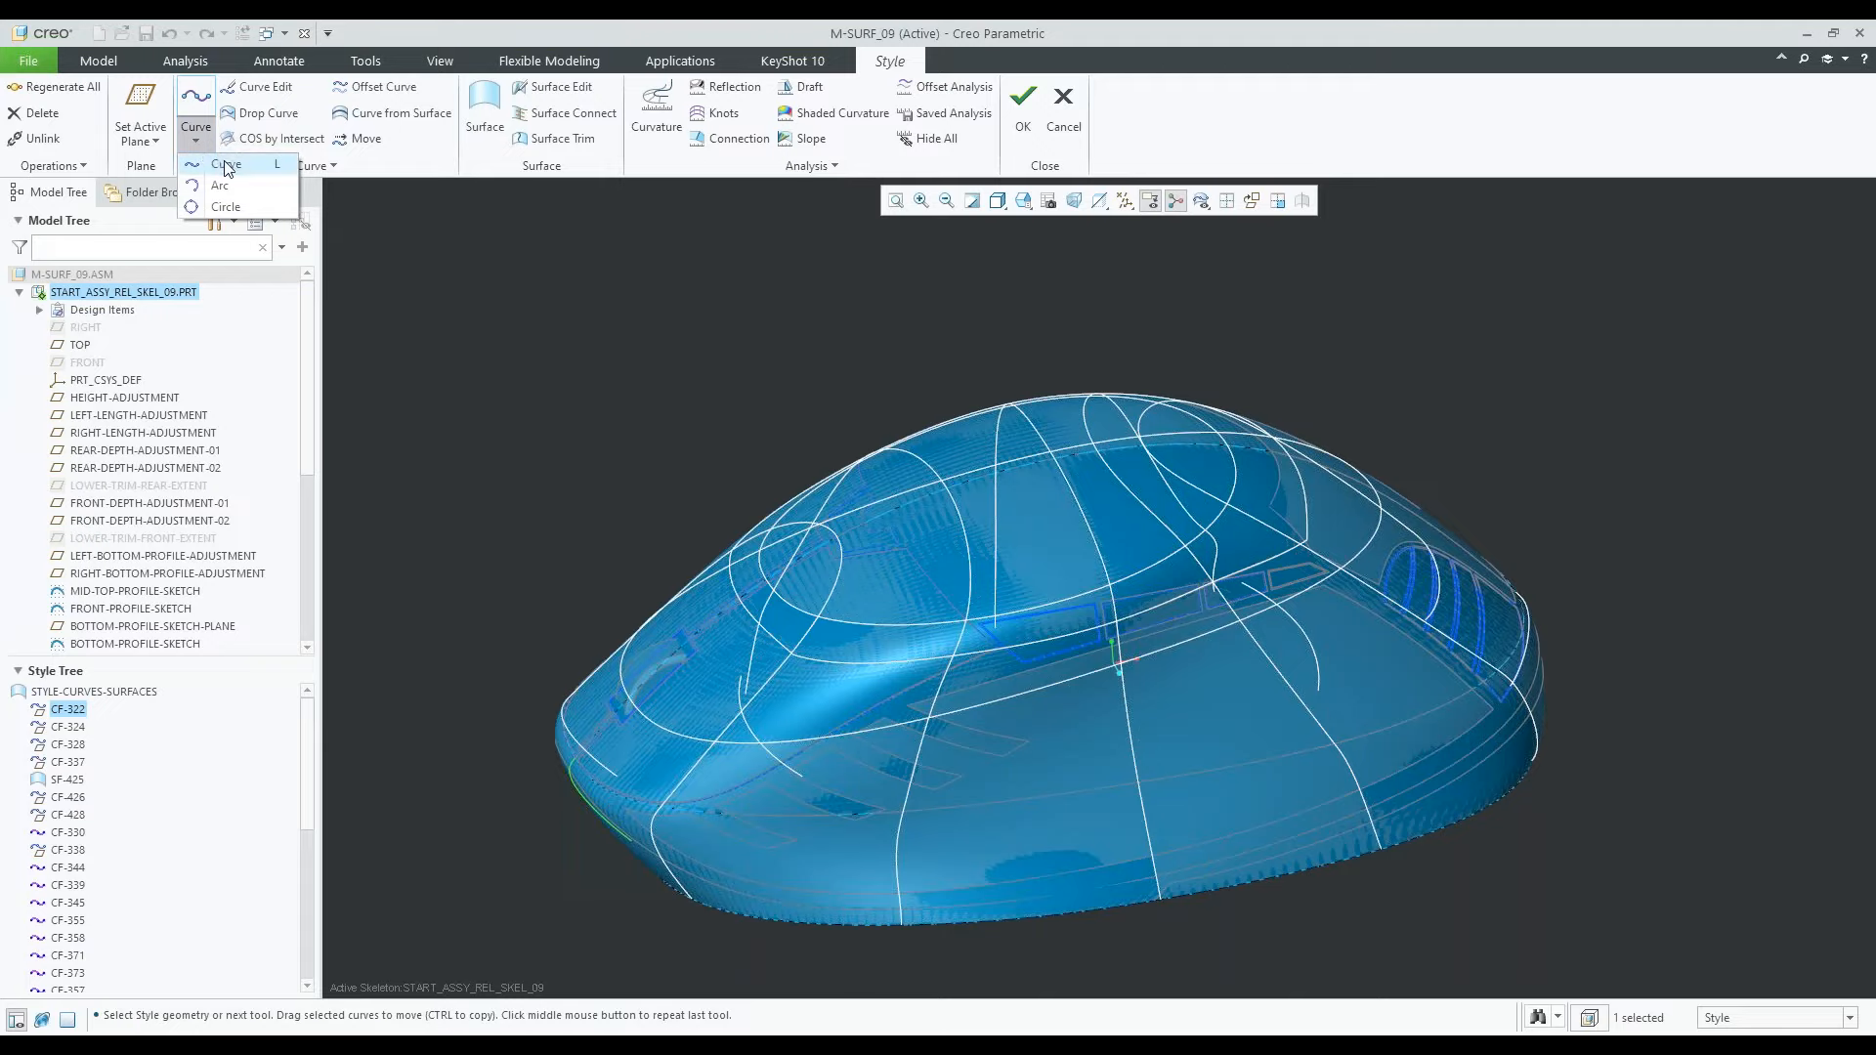
{"action": "left_click", "coordinate": [226, 166]}
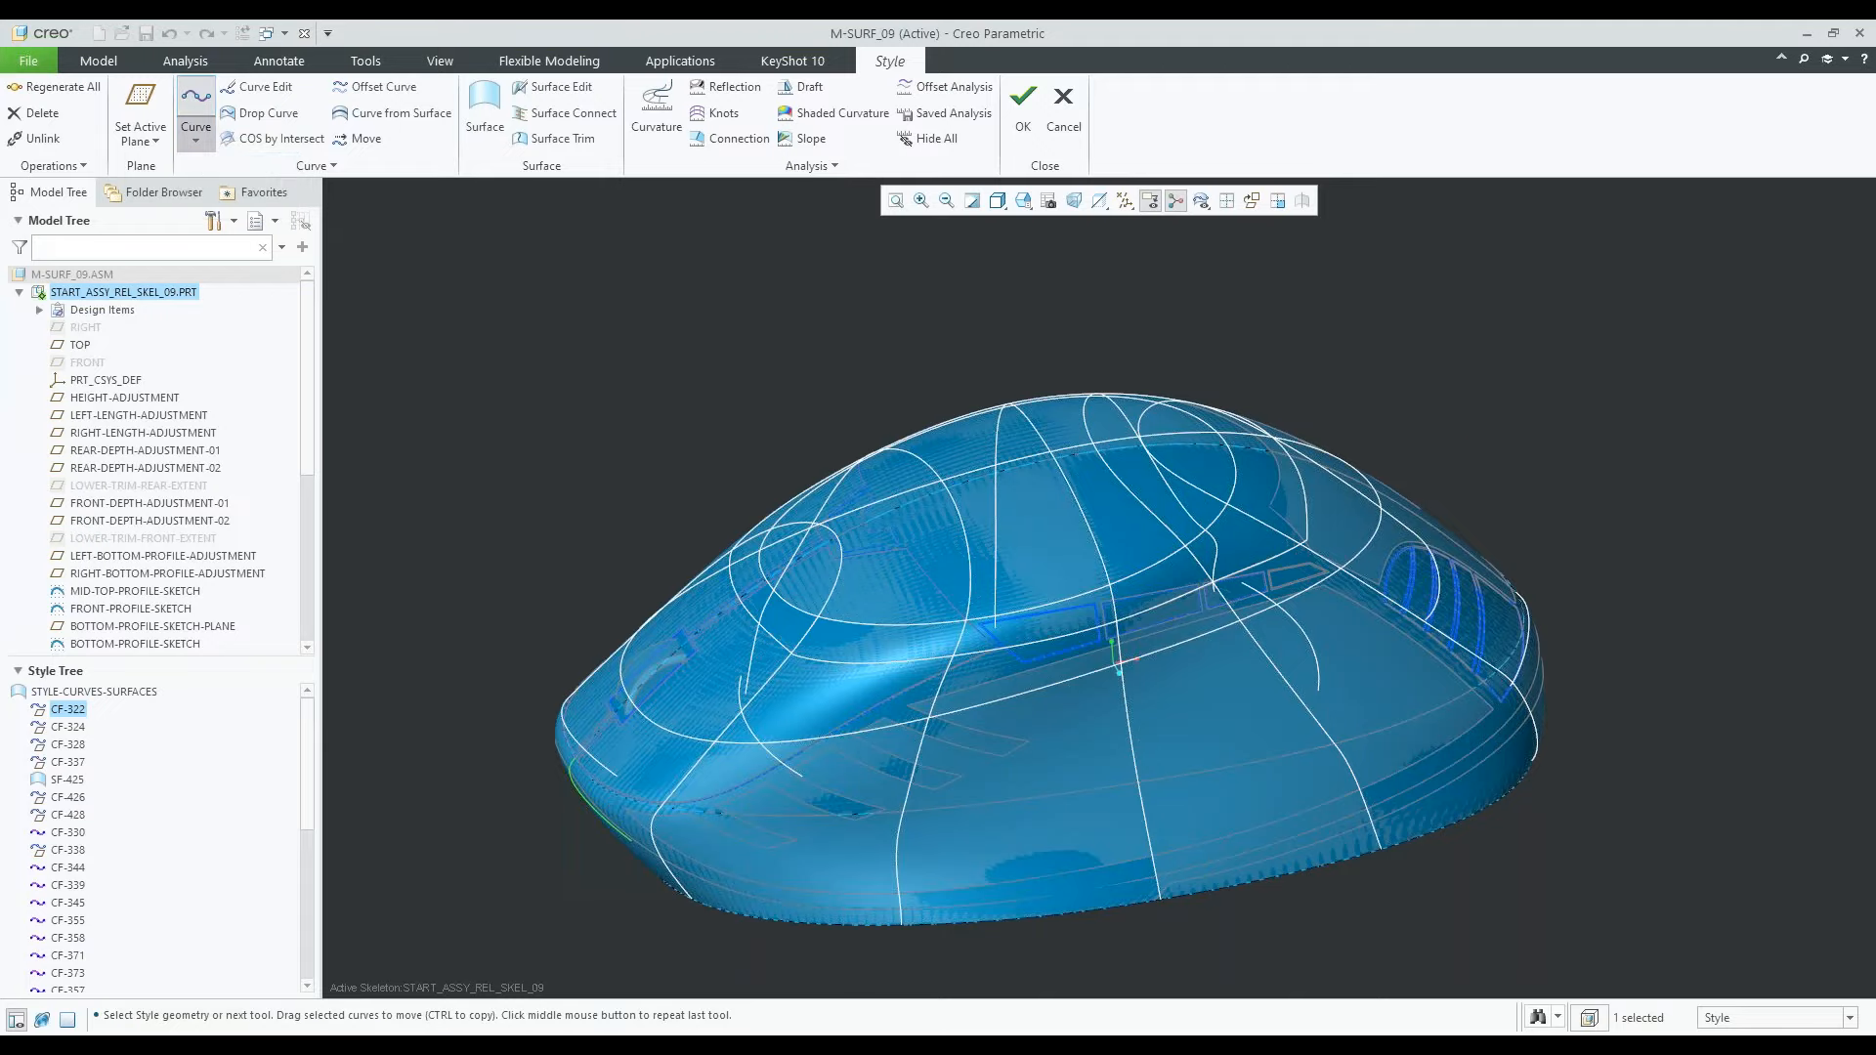
{"action": "scroll", "coordinate": [772, 493], "scroll_direction": "down", "scroll_amount": 3}
{"action": "middle_click_drag", "start_coordinate": [768, 492], "coordinate": [727, 431]}
{"action": "left_click", "coordinate": [655, 481]}
{"action": "left_click", "coordinate": [691, 457]}
{"action": "left_click", "coordinate": [739, 404]}
{"action": "left_click", "coordinate": [773, 378]}
{"action": "left_click", "coordinate": [915, 413]}
{"action": "left_click", "coordinate": [1006, 395]}
{"action": "left_click", "coordinate": [589, 116]}
Open the new free curve for editing, convert it to a planar curve on datum plane TOP, and check its plane reference and offset settings
{"action": "double_click", "coordinate": [915, 413]}
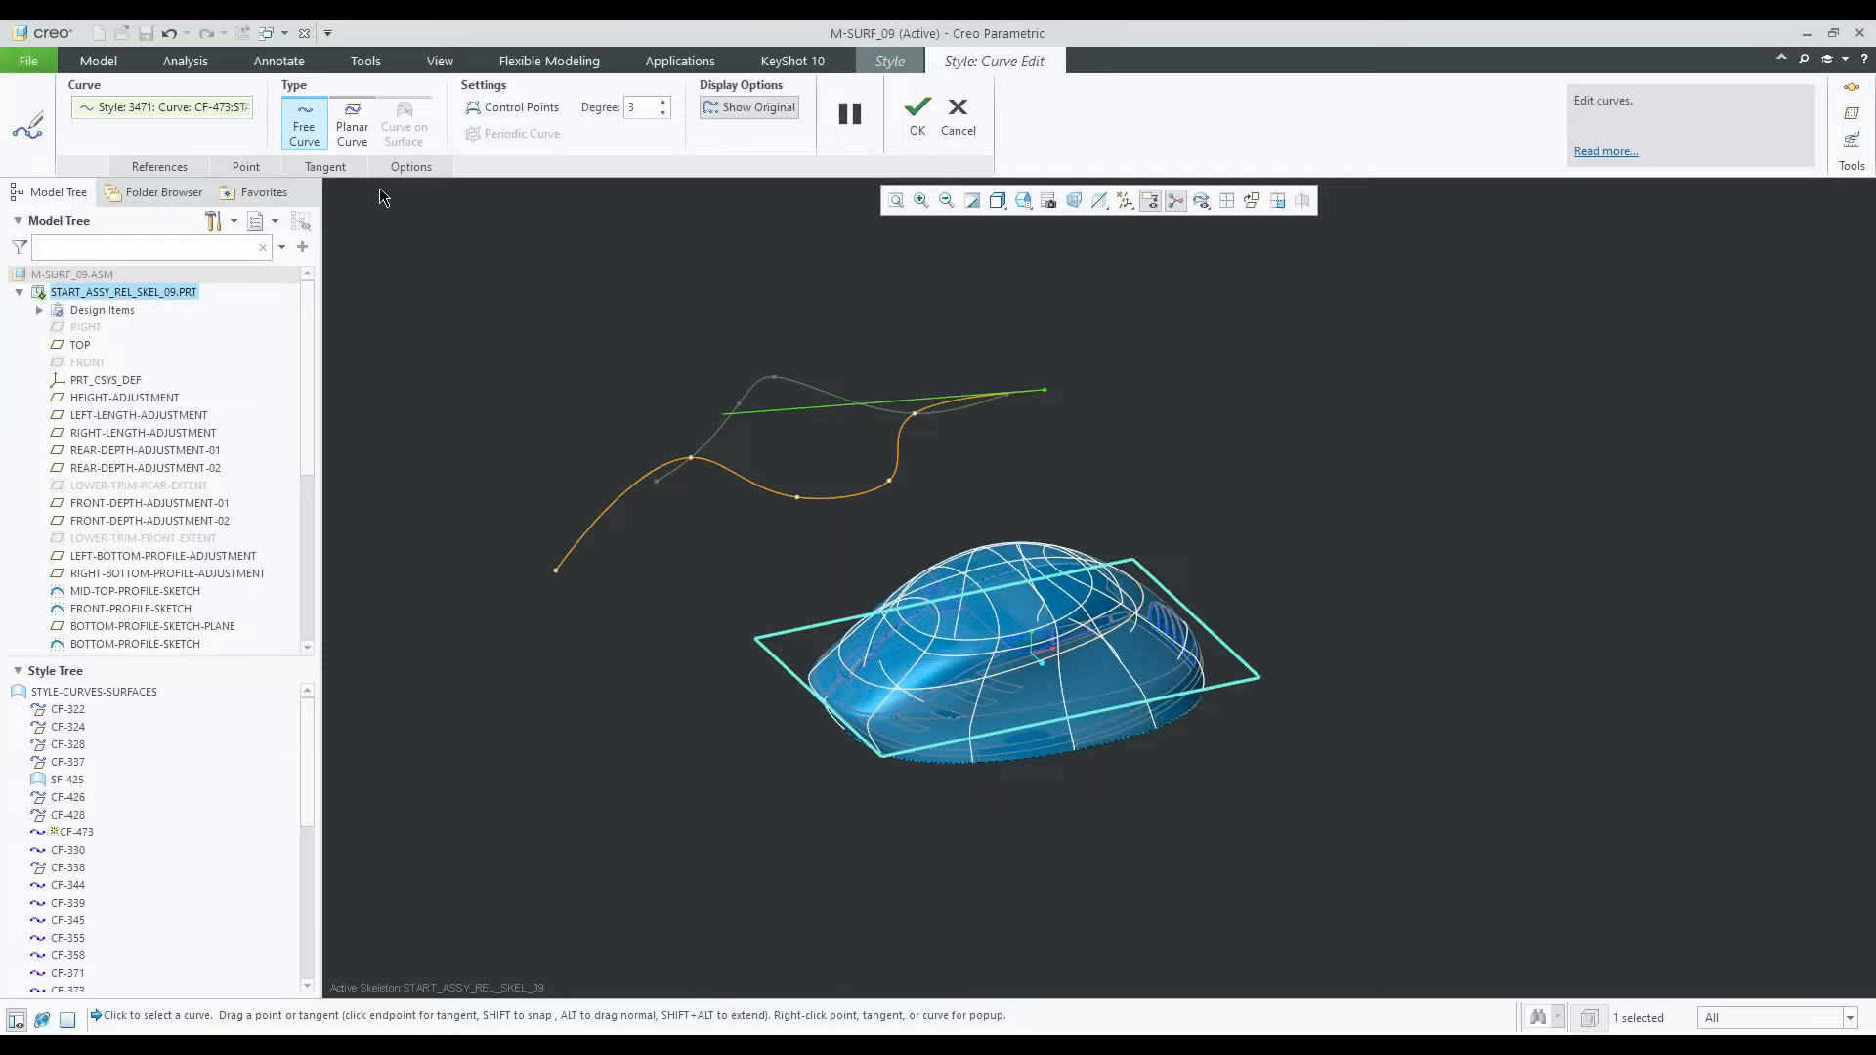
{"action": "left_click", "coordinate": [352, 142]}
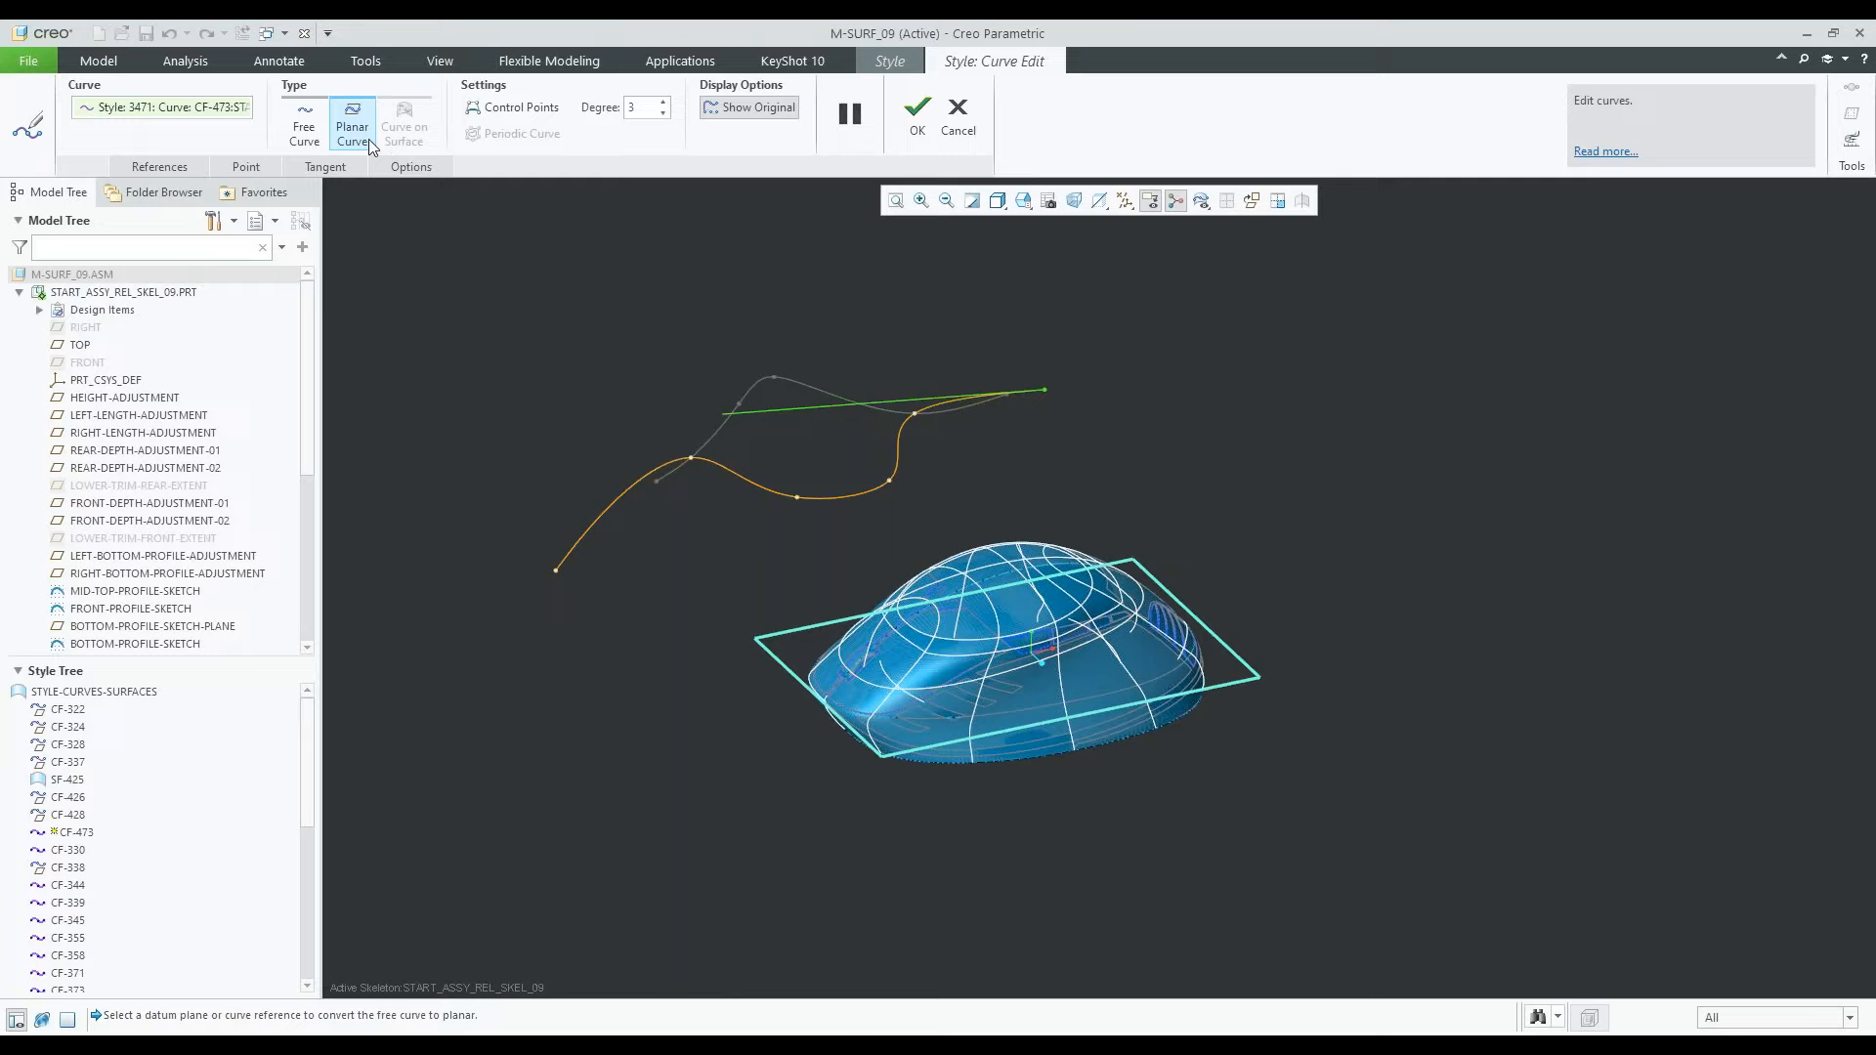
{"action": "left_click", "coordinate": [82, 346]}
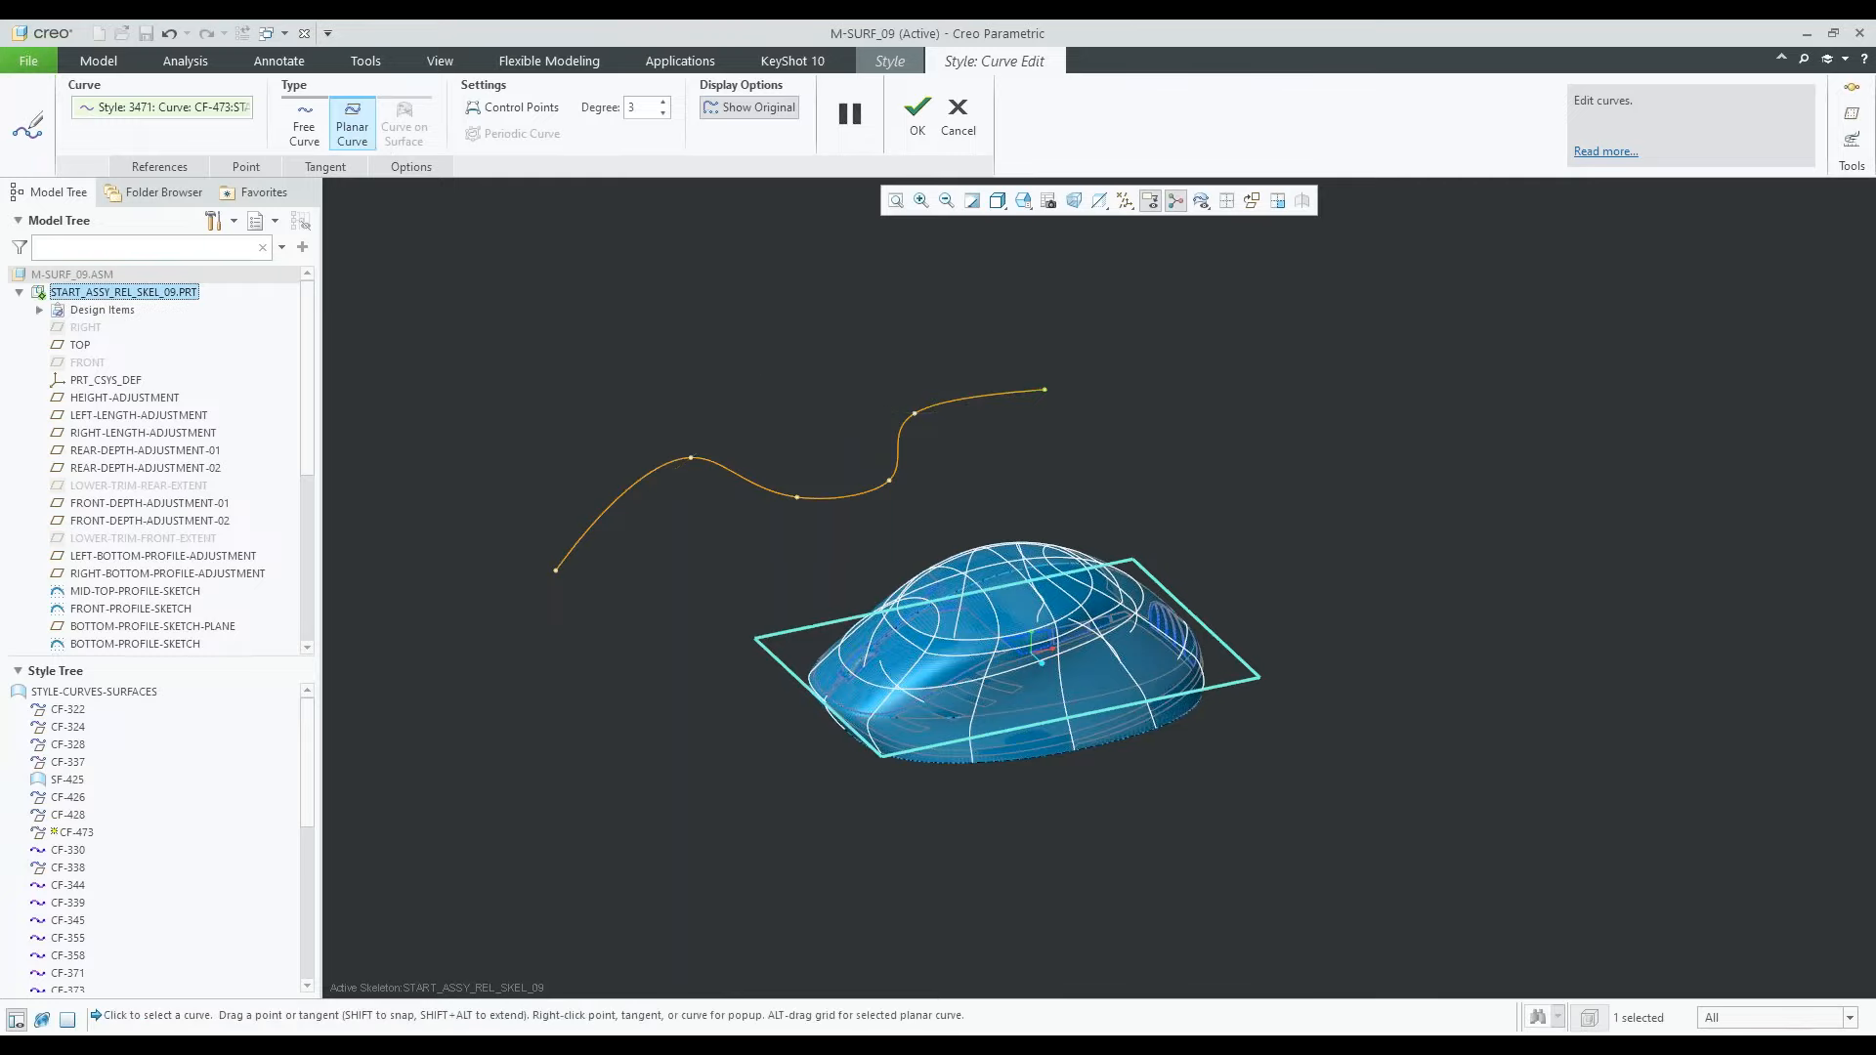
{"action": "scroll", "coordinate": [715, 342], "scroll_direction": "down", "scroll_amount": 1}
{"action": "middle_click_drag", "start_coordinate": [698, 357], "coordinate": [718, 394]}
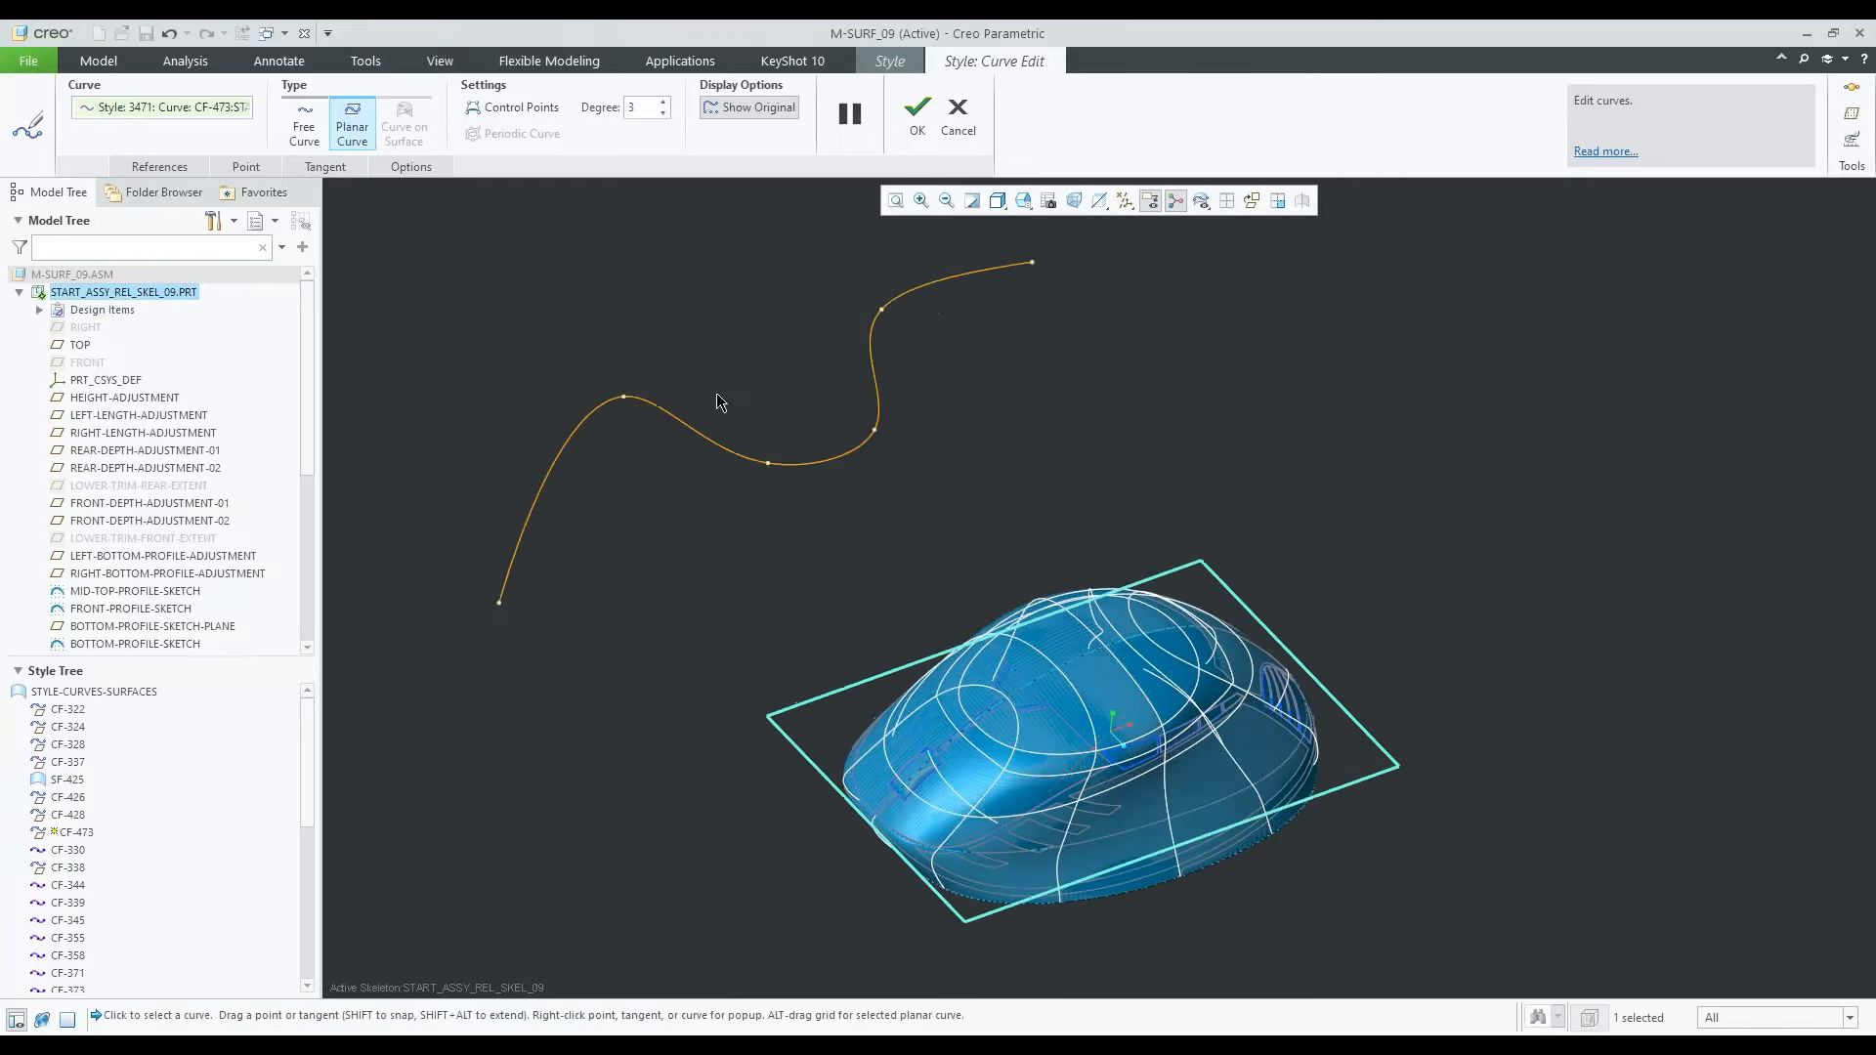
{"action": "left_click", "coordinate": [176, 168]}
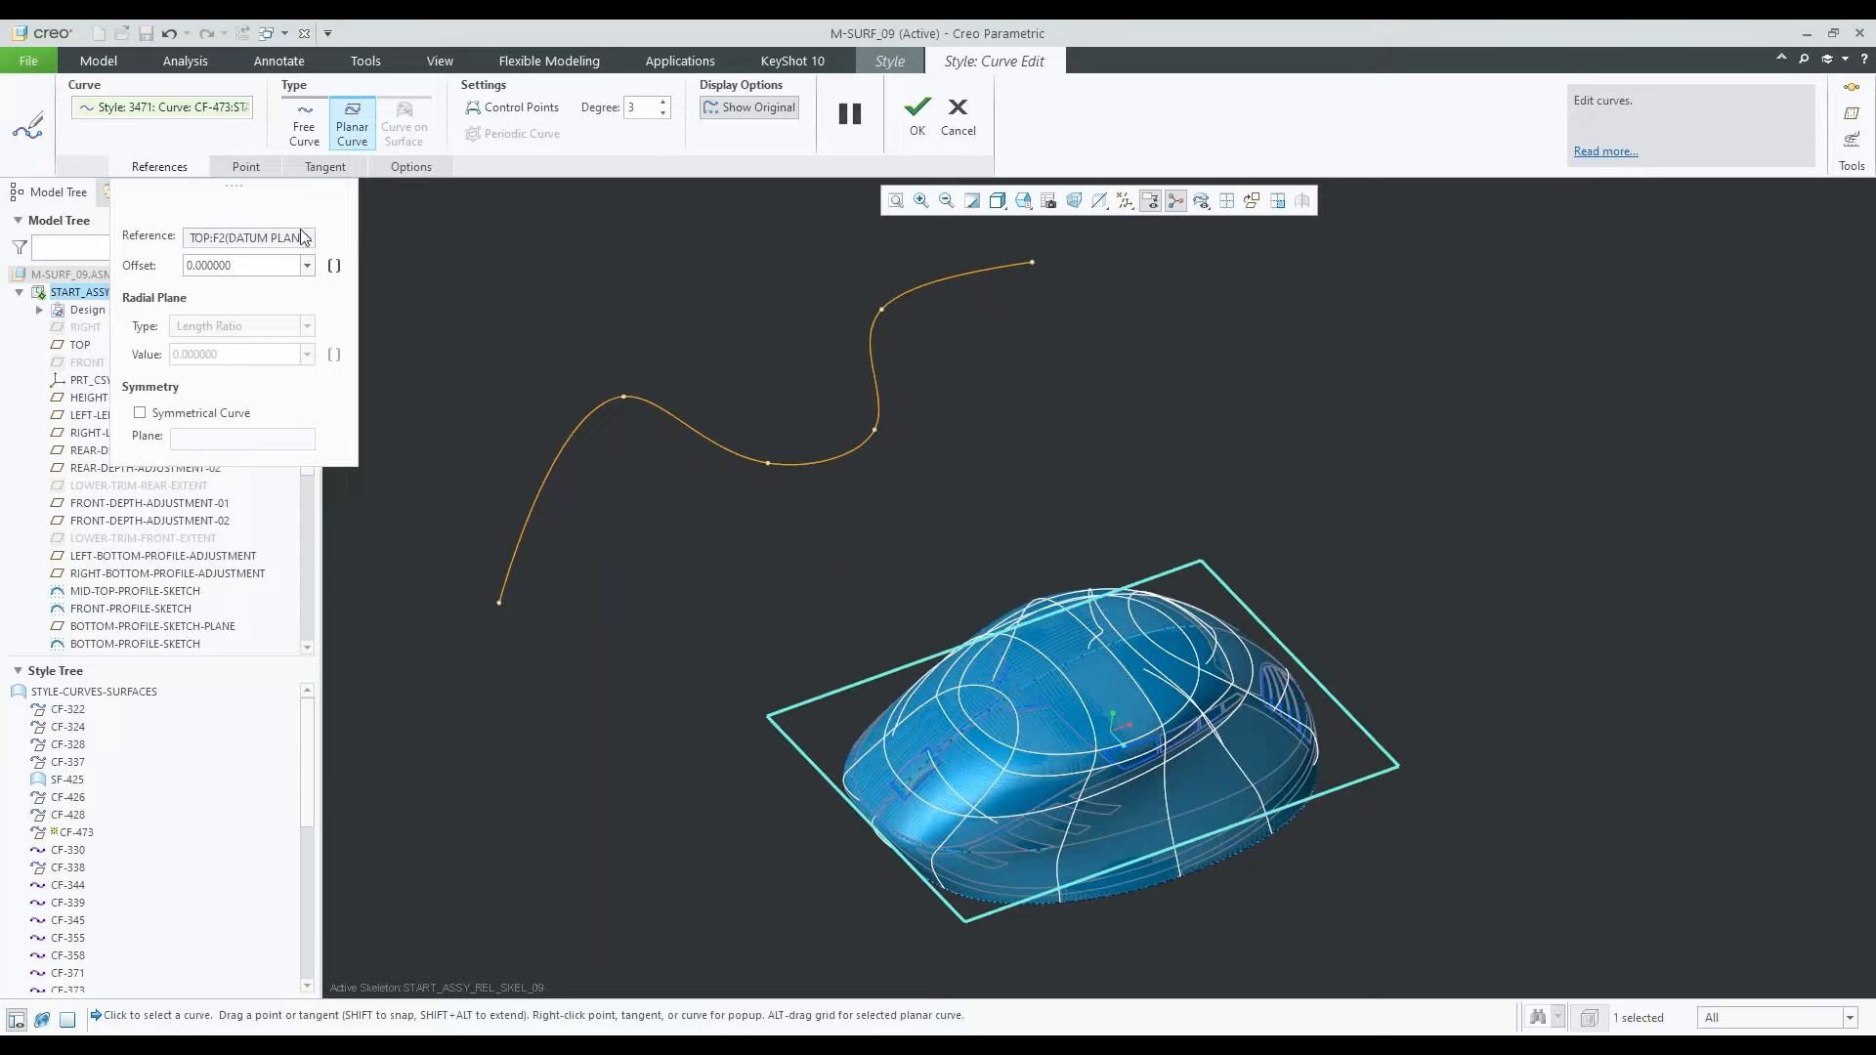
{"action": "left_click", "coordinate": [186, 170]}
Try reshaping the planar test curve by moving several of its points, and leave the curve edit
{"action": "middle_click_drag", "start_coordinate": [616, 368], "coordinate": [860, 439]}
{"action": "left_click_drag", "start_coordinate": [679, 633], "coordinate": [818, 648]}
{"action": "middle_click_drag", "start_coordinate": [889, 501], "coordinate": [889, 460]}
{"action": "scroll", "coordinate": [889, 501], "scroll_direction": "up", "scroll_amount": 1}
{"action": "left_click_drag", "start_coordinate": [667, 557], "coordinate": [672, 528]}
{"action": "left_click_drag", "start_coordinate": [733, 649], "coordinate": [832, 687]}
{"action": "left_click_drag", "start_coordinate": [640, 612], "coordinate": [779, 635]}
{"action": "left_click_drag", "start_coordinate": [655, 576], "coordinate": [771, 519]}
{"action": "left_click", "coordinate": [958, 116]}
Undo the creation of the test curve beside the mouse body
{"action": "middle_click_drag", "start_coordinate": [824, 502], "coordinate": [744, 538]}
{"action": "scroll", "coordinate": [176, 869], "scroll_direction": "down", "scroll_amount": 6}
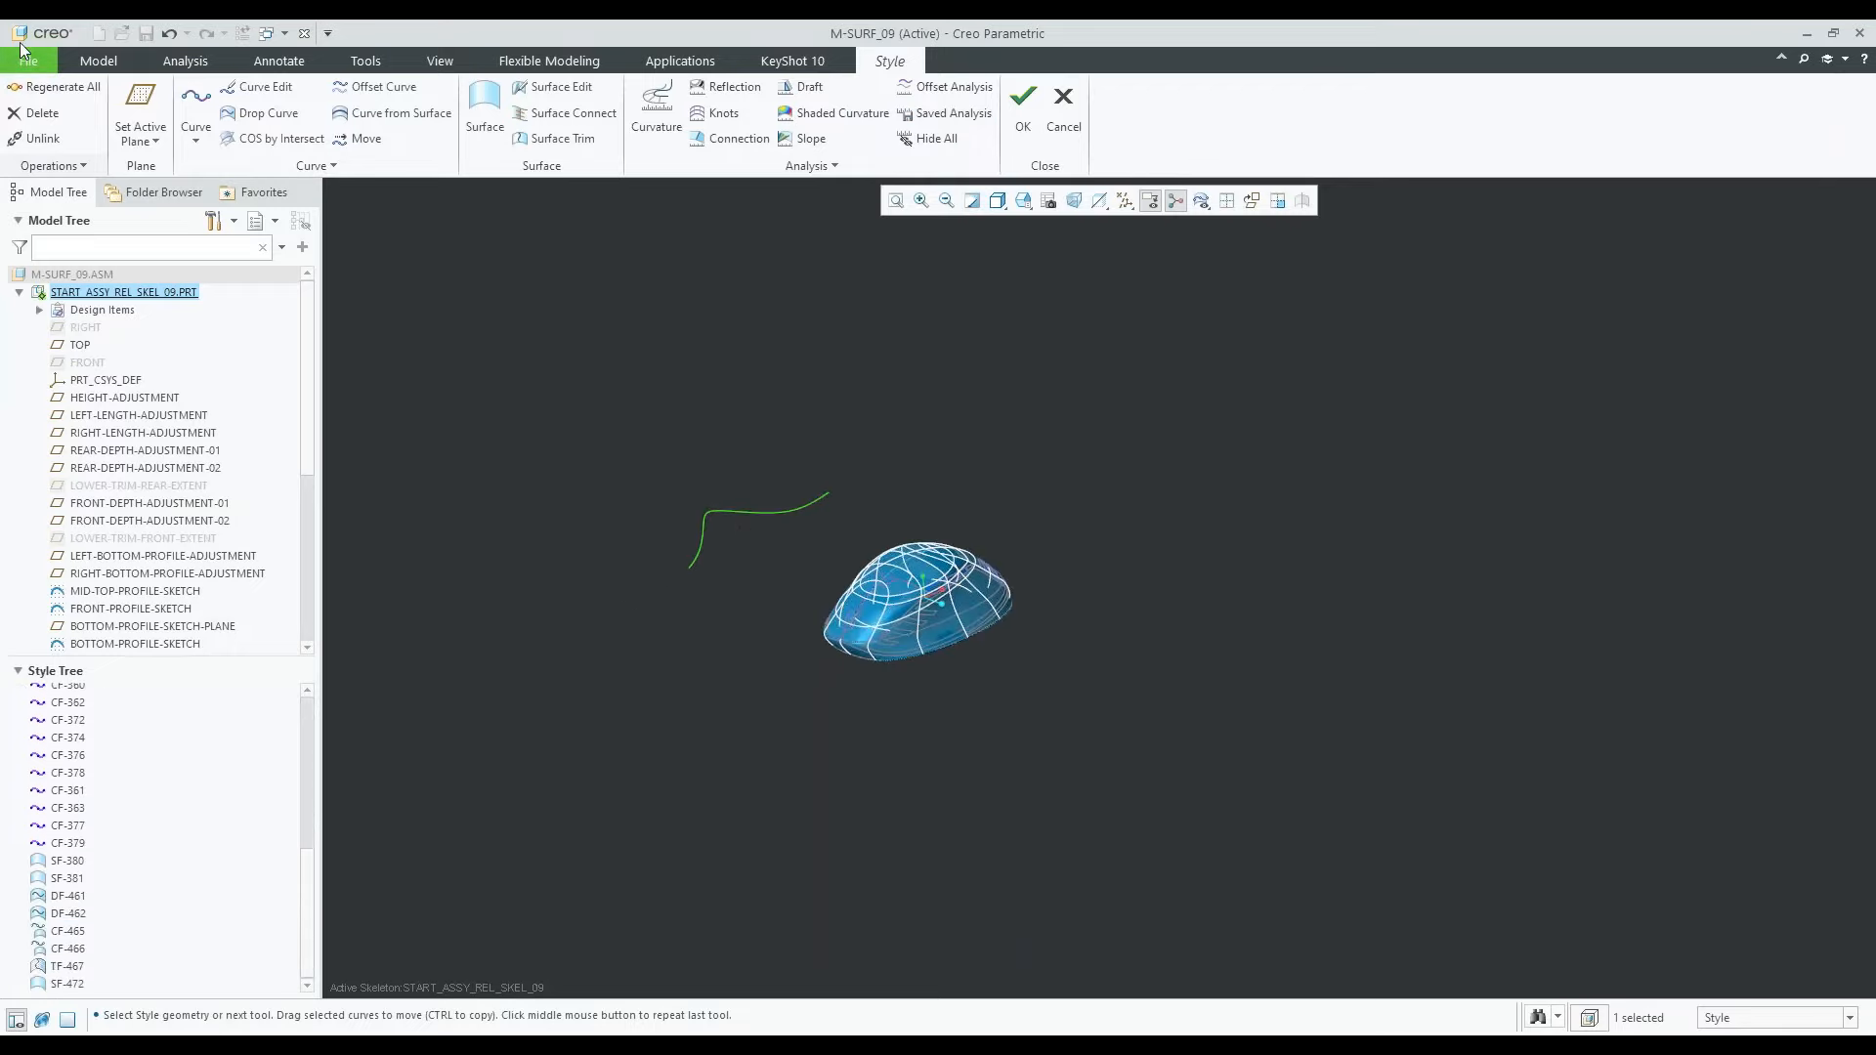
{"action": "left_click", "coordinate": [169, 33]}
{"action": "scroll", "coordinate": [1053, 575], "scroll_direction": "down", "scroll_amount": 2}
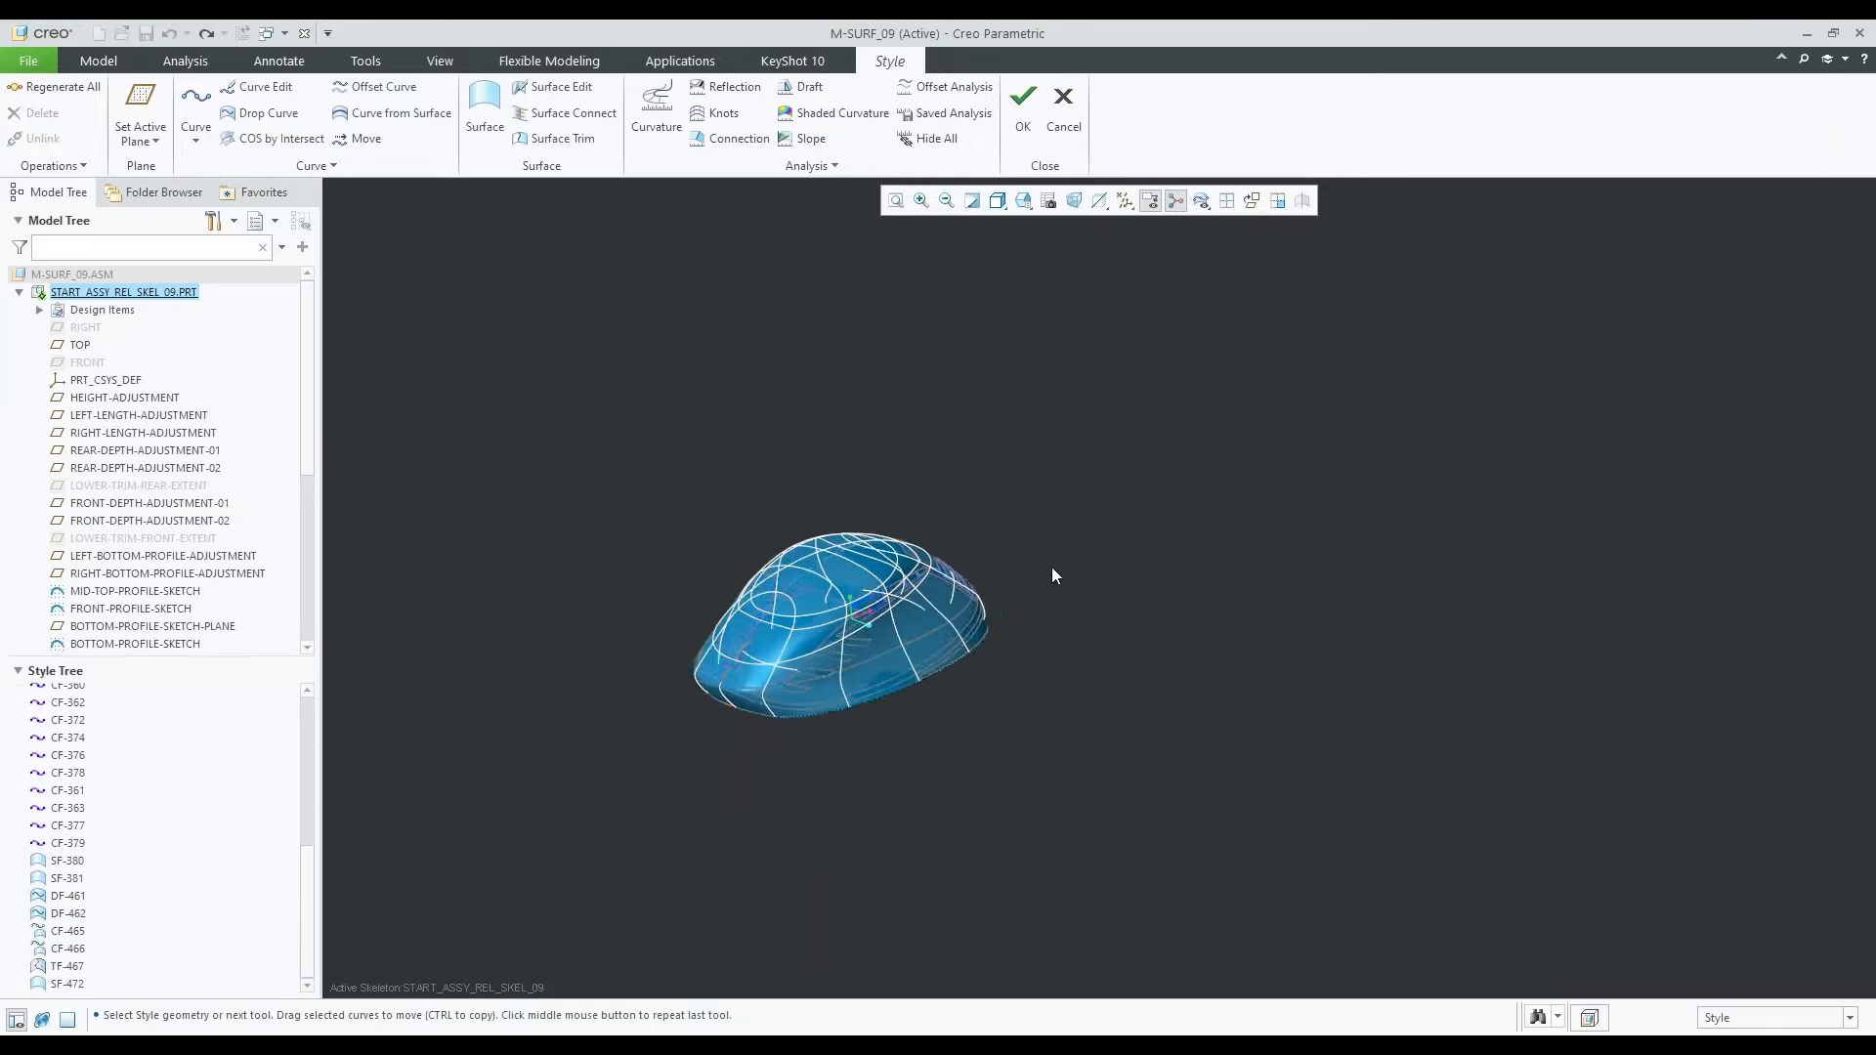
Open boundary surface SF-381 for editing and view its curve network around the mouse body
{"action": "scroll", "coordinate": [1052, 572], "scroll_direction": "down", "scroll_amount": 3}
{"action": "middle_click_drag", "start_coordinate": [783, 665], "coordinate": [717, 631]}
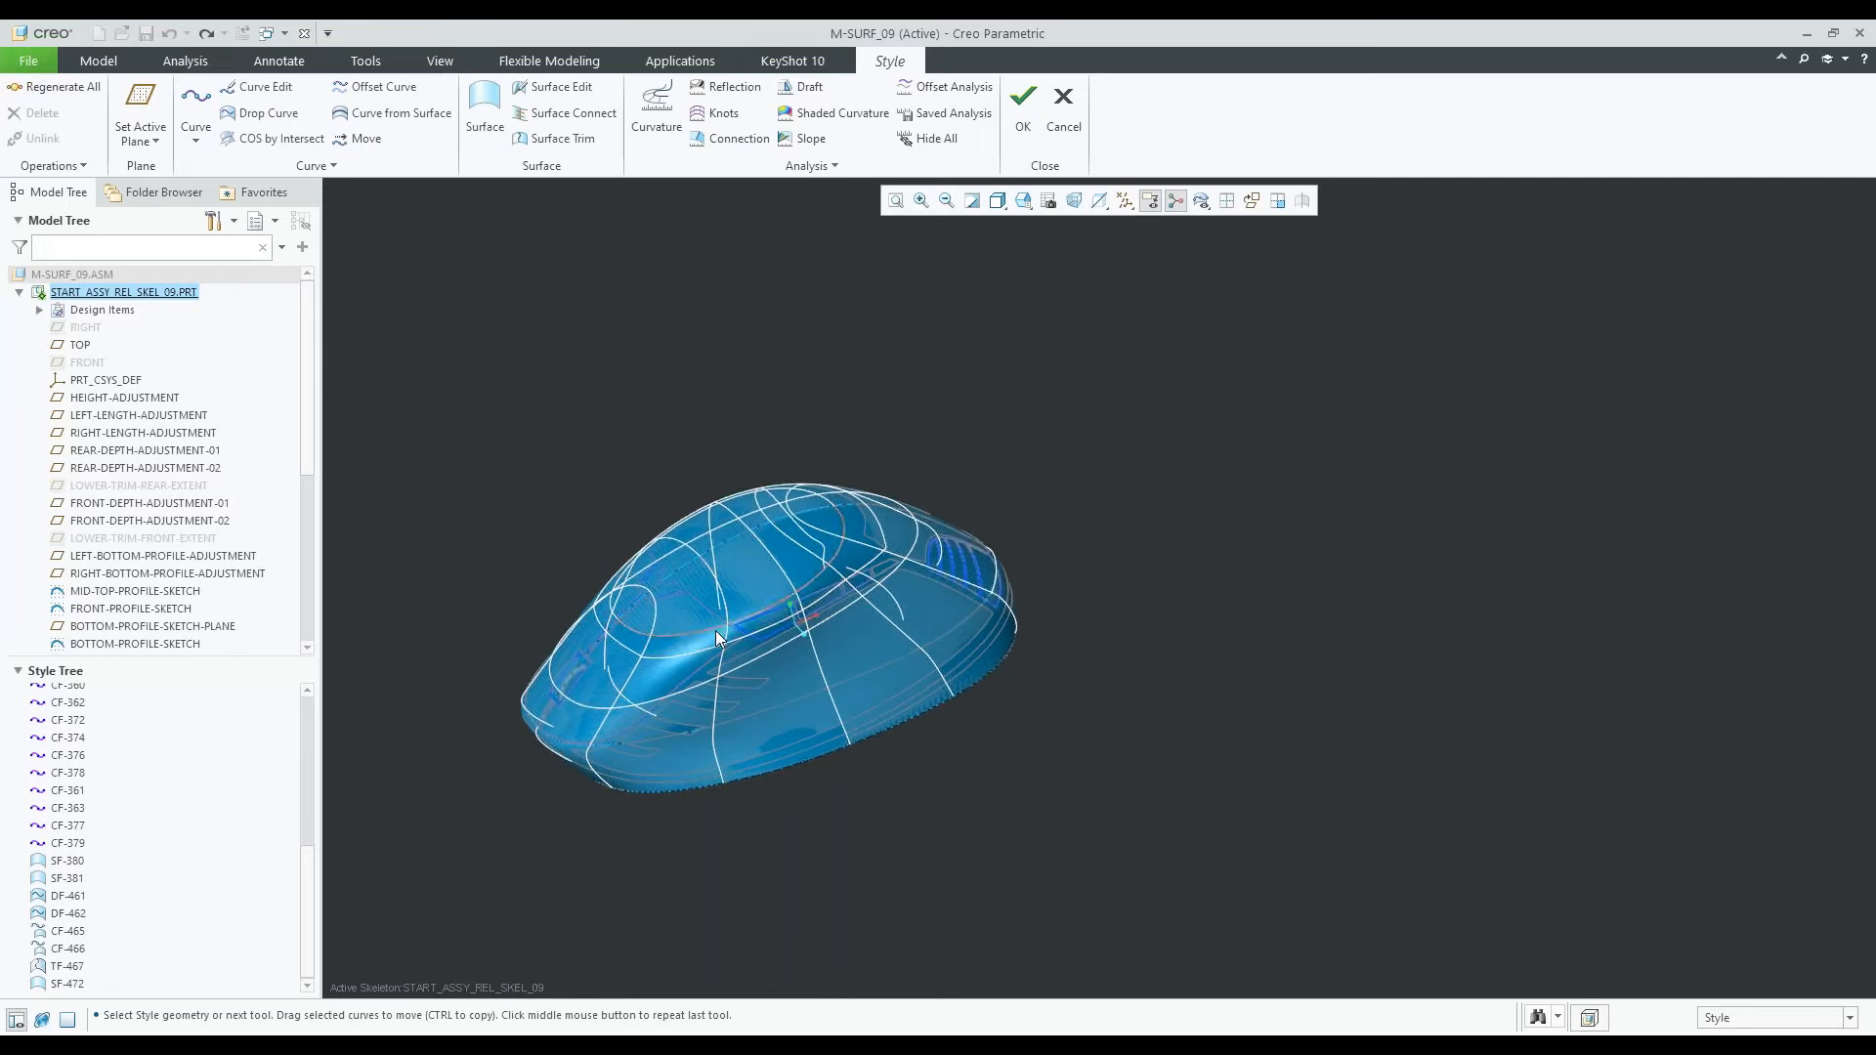
{"action": "scroll", "coordinate": [721, 684], "scroll_direction": "down", "scroll_amount": 3}
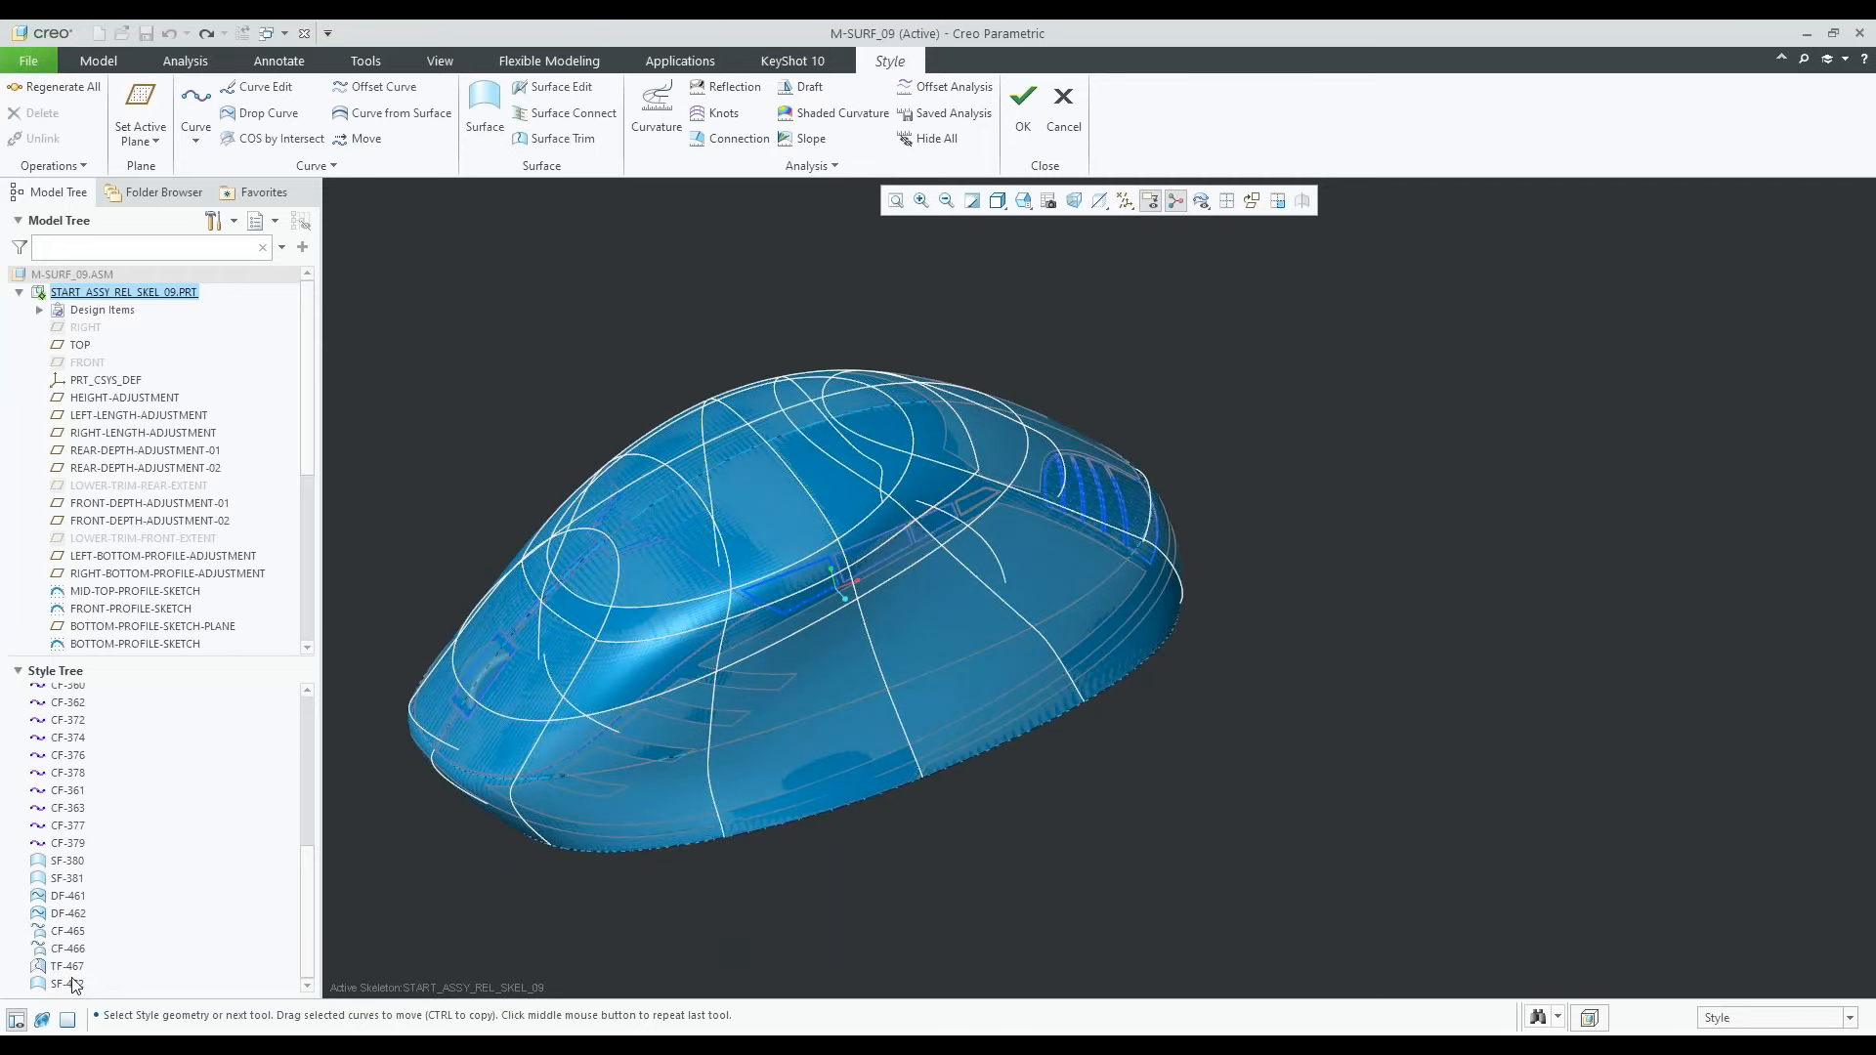
{"action": "double_click", "coordinate": [66, 878]}
{"action": "scroll", "coordinate": [854, 611], "scroll_direction": "up", "scroll_amount": 3}
{"action": "middle_click_drag", "start_coordinate": [743, 596], "coordinate": [693, 411]}
{"action": "scroll", "coordinate": [693, 411], "scroll_direction": "down", "scroll_amount": 2}
{"action": "scroll", "coordinate": [765, 518], "scroll_direction": "down", "scroll_amount": 3}
{"action": "middle_click_drag", "start_coordinate": [765, 518], "coordinate": [723, 630]}
{"action": "scroll", "coordinate": [739, 577], "scroll_direction": "up", "scroll_amount": 2}
Inspect the connection marker on the centre boundary of surface SF-381 up close and check its options without choosing one
{"action": "scroll", "coordinate": [737, 570], "scroll_direction": "down", "scroll_amount": 3}
{"action": "scroll", "coordinate": [684, 596], "scroll_direction": "down", "scroll_amount": 3}
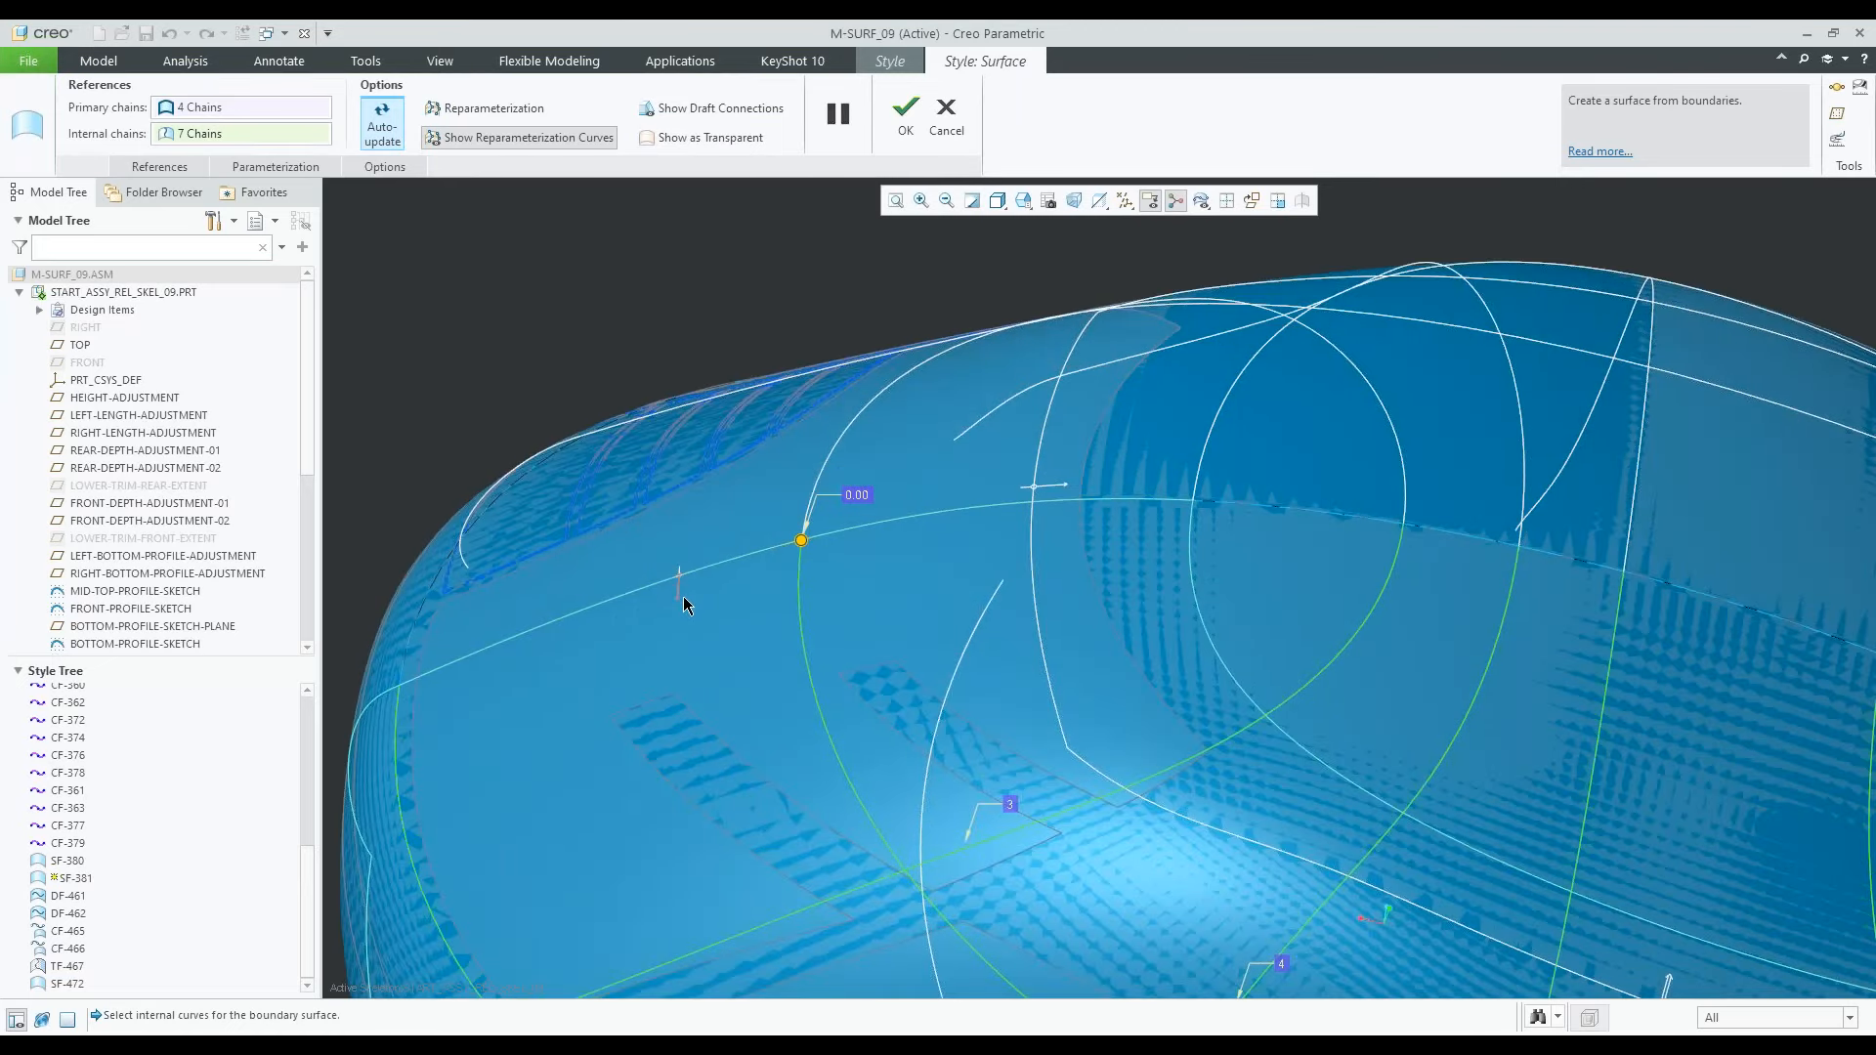
{"action": "scroll", "coordinate": [683, 596], "scroll_direction": "down", "scroll_amount": 1}
{"action": "scroll", "coordinate": [686, 589], "scroll_direction": "up", "scroll_amount": 3}
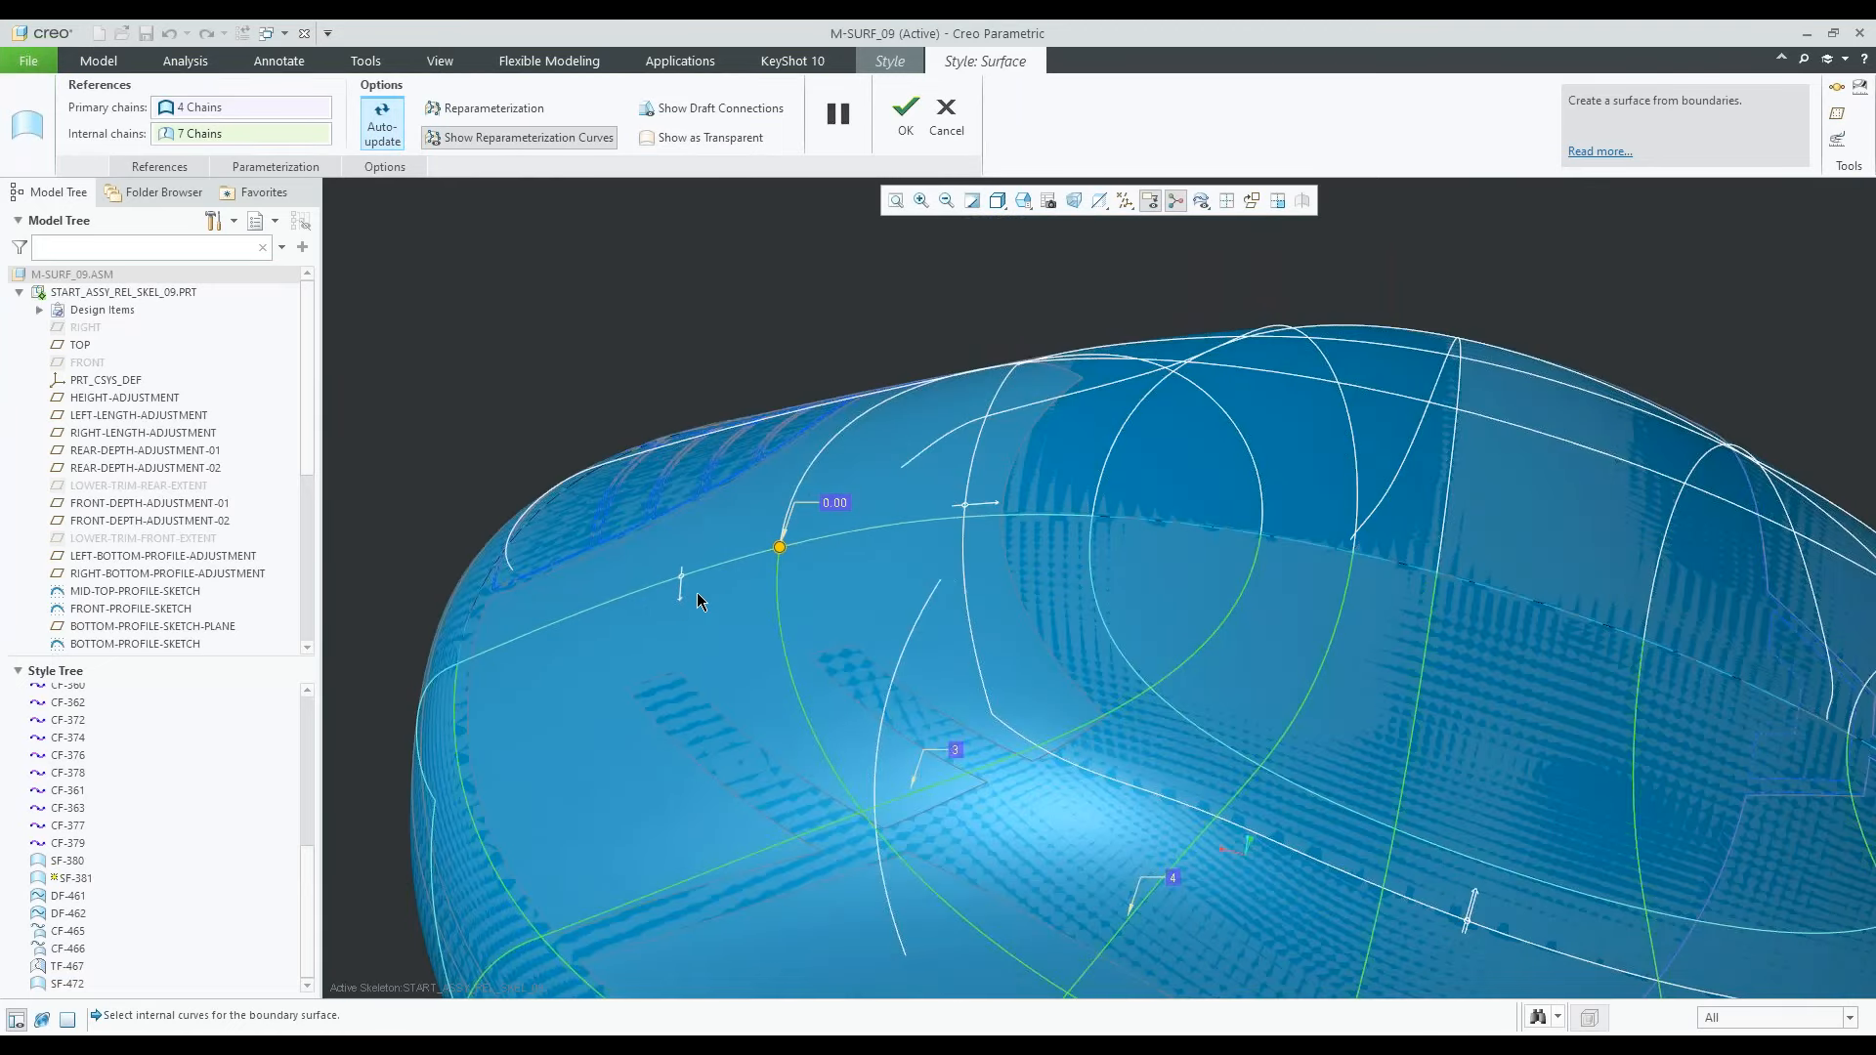
{"action": "scroll", "coordinate": [696, 593], "scroll_direction": "down", "scroll_amount": 1}
{"action": "scroll", "coordinate": [696, 592], "scroll_direction": "down", "scroll_amount": 1}
{"action": "right_click", "coordinate": [676, 589]}
{"action": "key", "text": "Escape"}
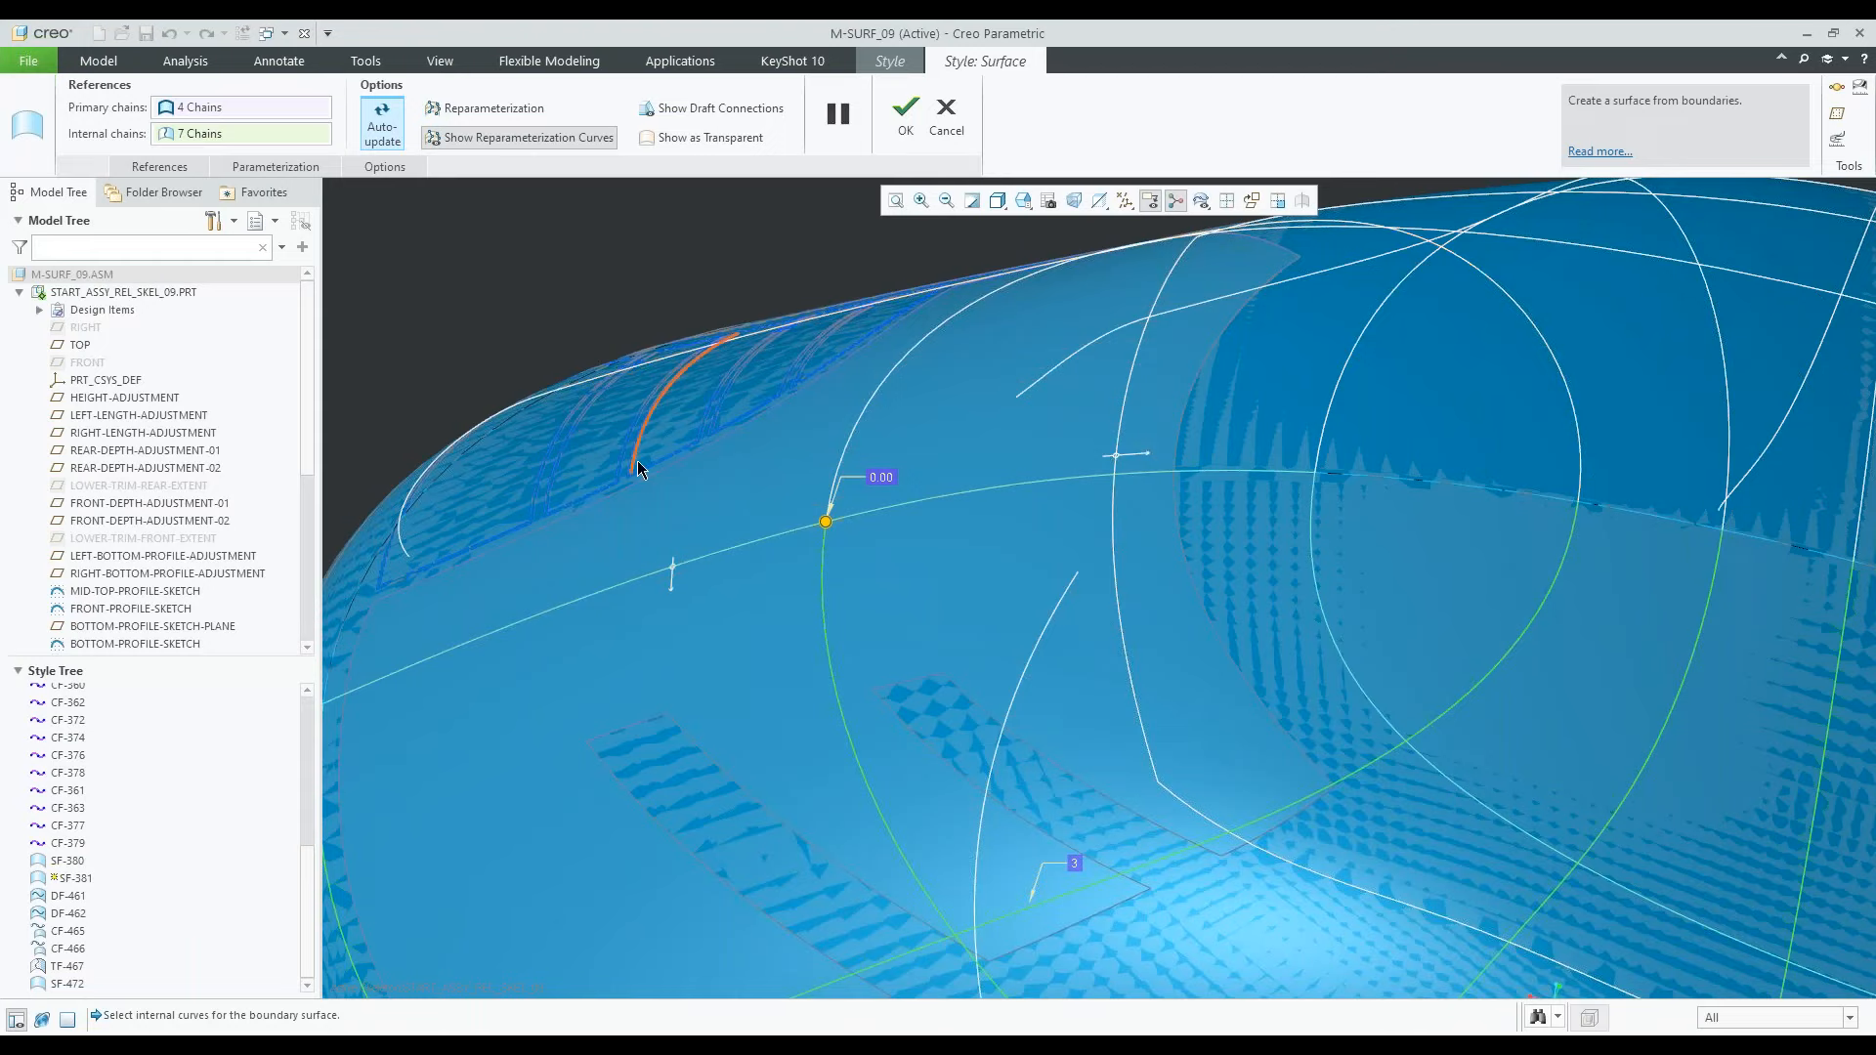
Display the primary and internal chain references of surface SF-381 and compare them with the numbered curves on the body
{"action": "scroll", "coordinate": [637, 461], "scroll_direction": "up", "scroll_amount": 3}
{"action": "scroll", "coordinate": [641, 476], "scroll_direction": "up", "scroll_amount": 3}
{"action": "middle_click_drag", "start_coordinate": [1124, 684], "coordinate": [986, 631]}
{"action": "scroll", "coordinate": [986, 630], "scroll_direction": "up", "scroll_amount": 2}
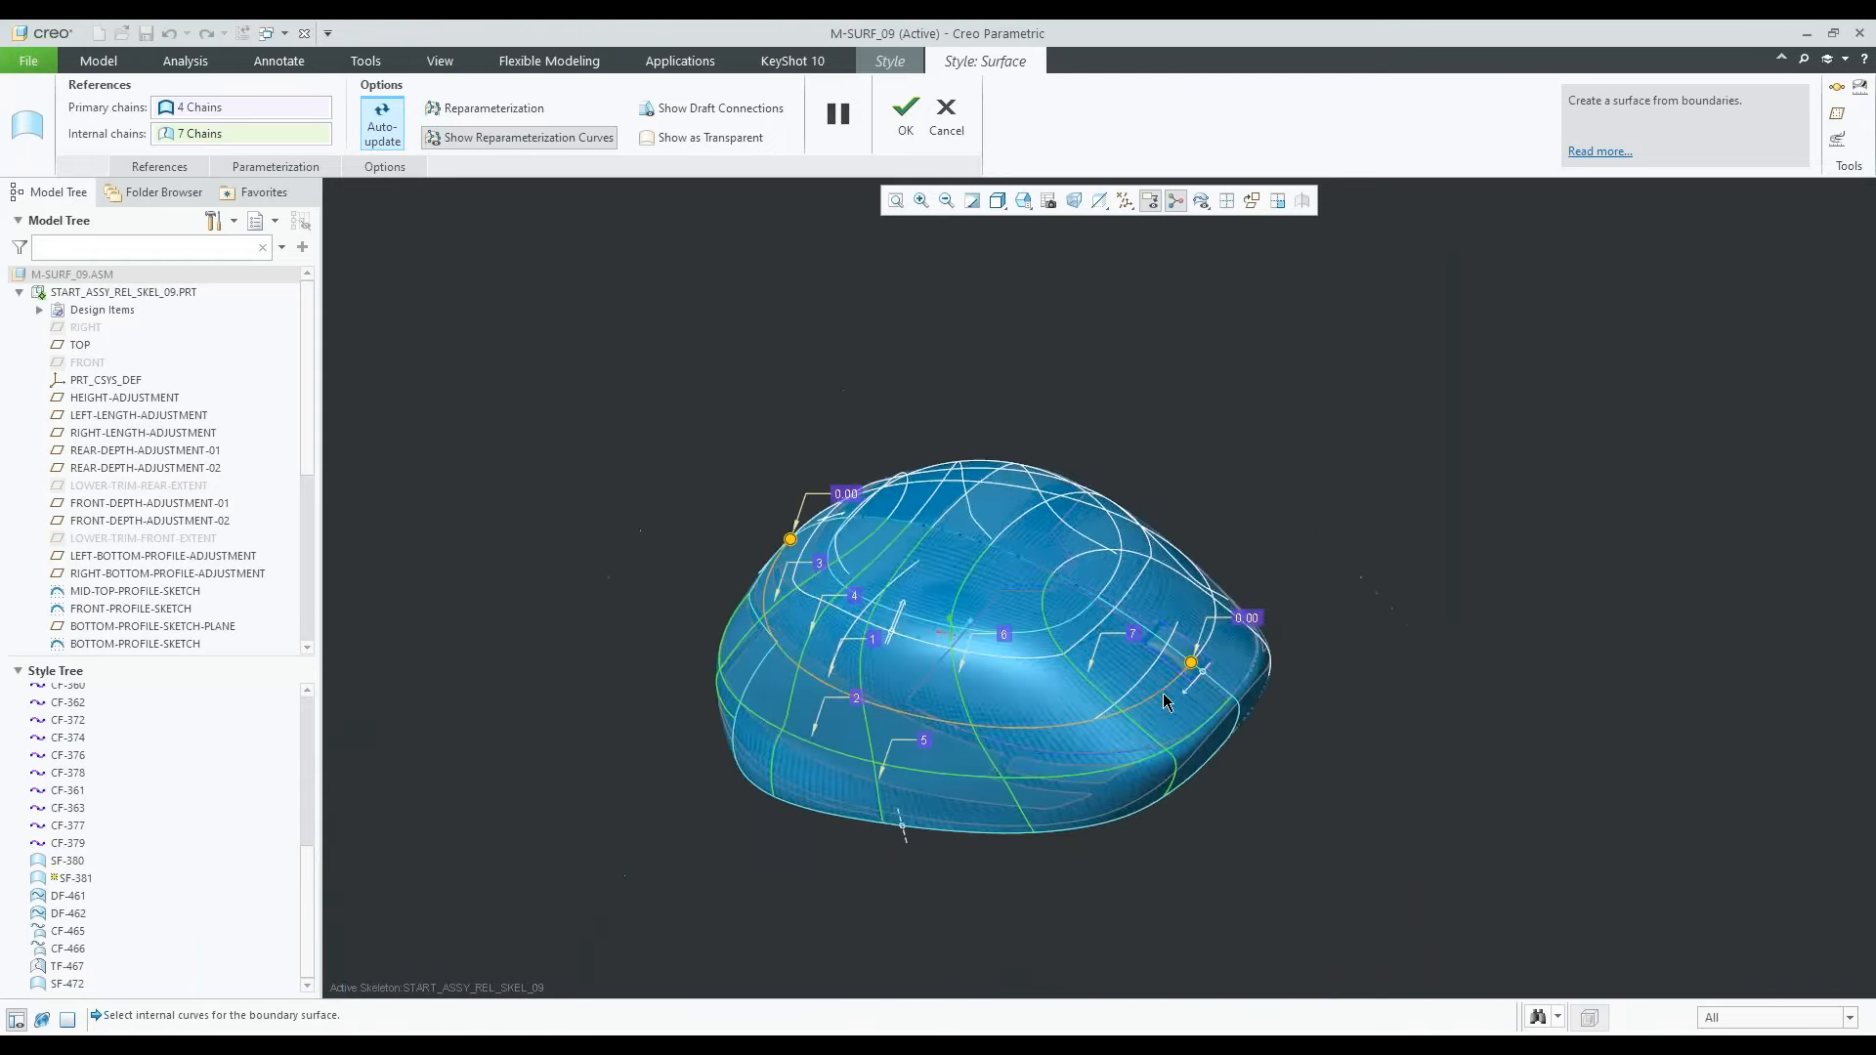
{"action": "scroll", "coordinate": [1105, 699], "scroll_direction": "down", "scroll_amount": 2}
{"action": "left_click", "coordinate": [159, 166]}
{"action": "scroll", "coordinate": [1097, 565], "scroll_direction": "up", "scroll_amount": 2}
{"action": "middle_click_drag", "start_coordinate": [1062, 553], "coordinate": [760, 563]}
{"action": "scroll", "coordinate": [760, 565], "scroll_direction": "down", "scroll_amount": 2}
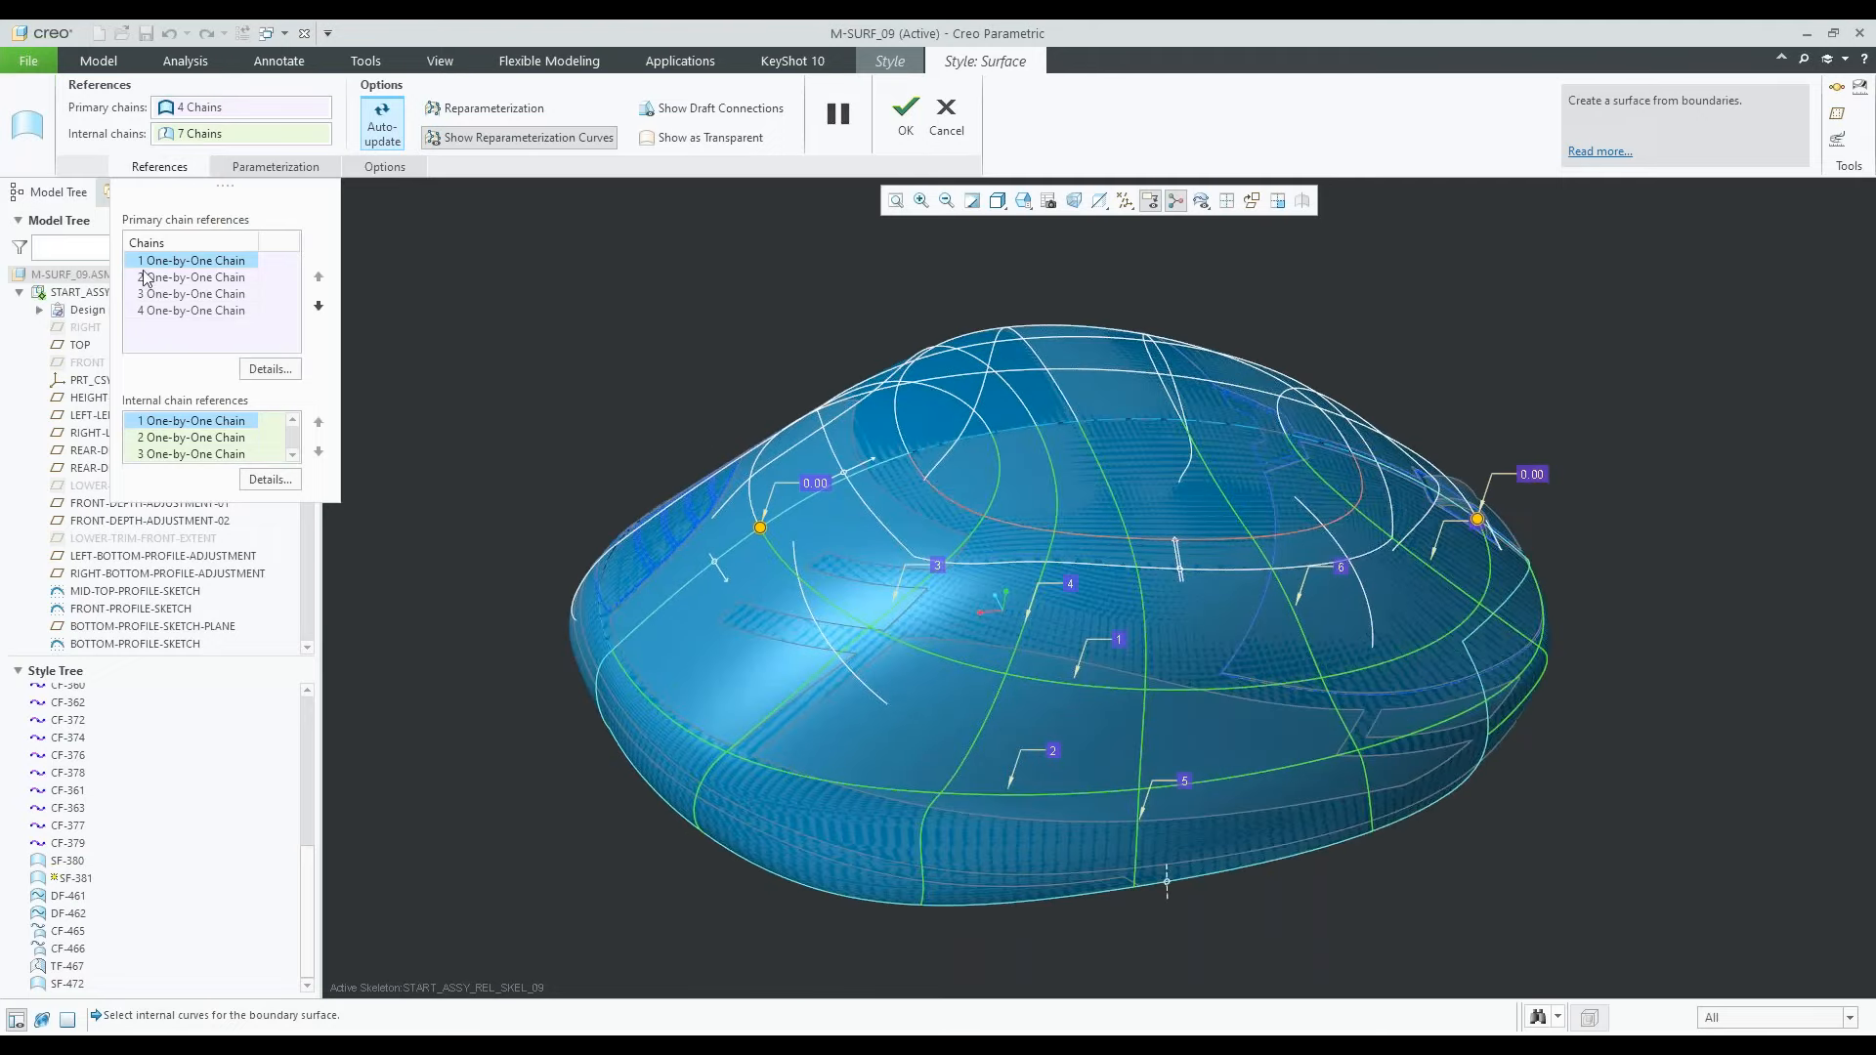
{"action": "middle_click_drag", "start_coordinate": [767, 584], "coordinate": [760, 533]}
{"action": "scroll", "coordinate": [760, 532], "scroll_direction": "up", "scroll_amount": 1}
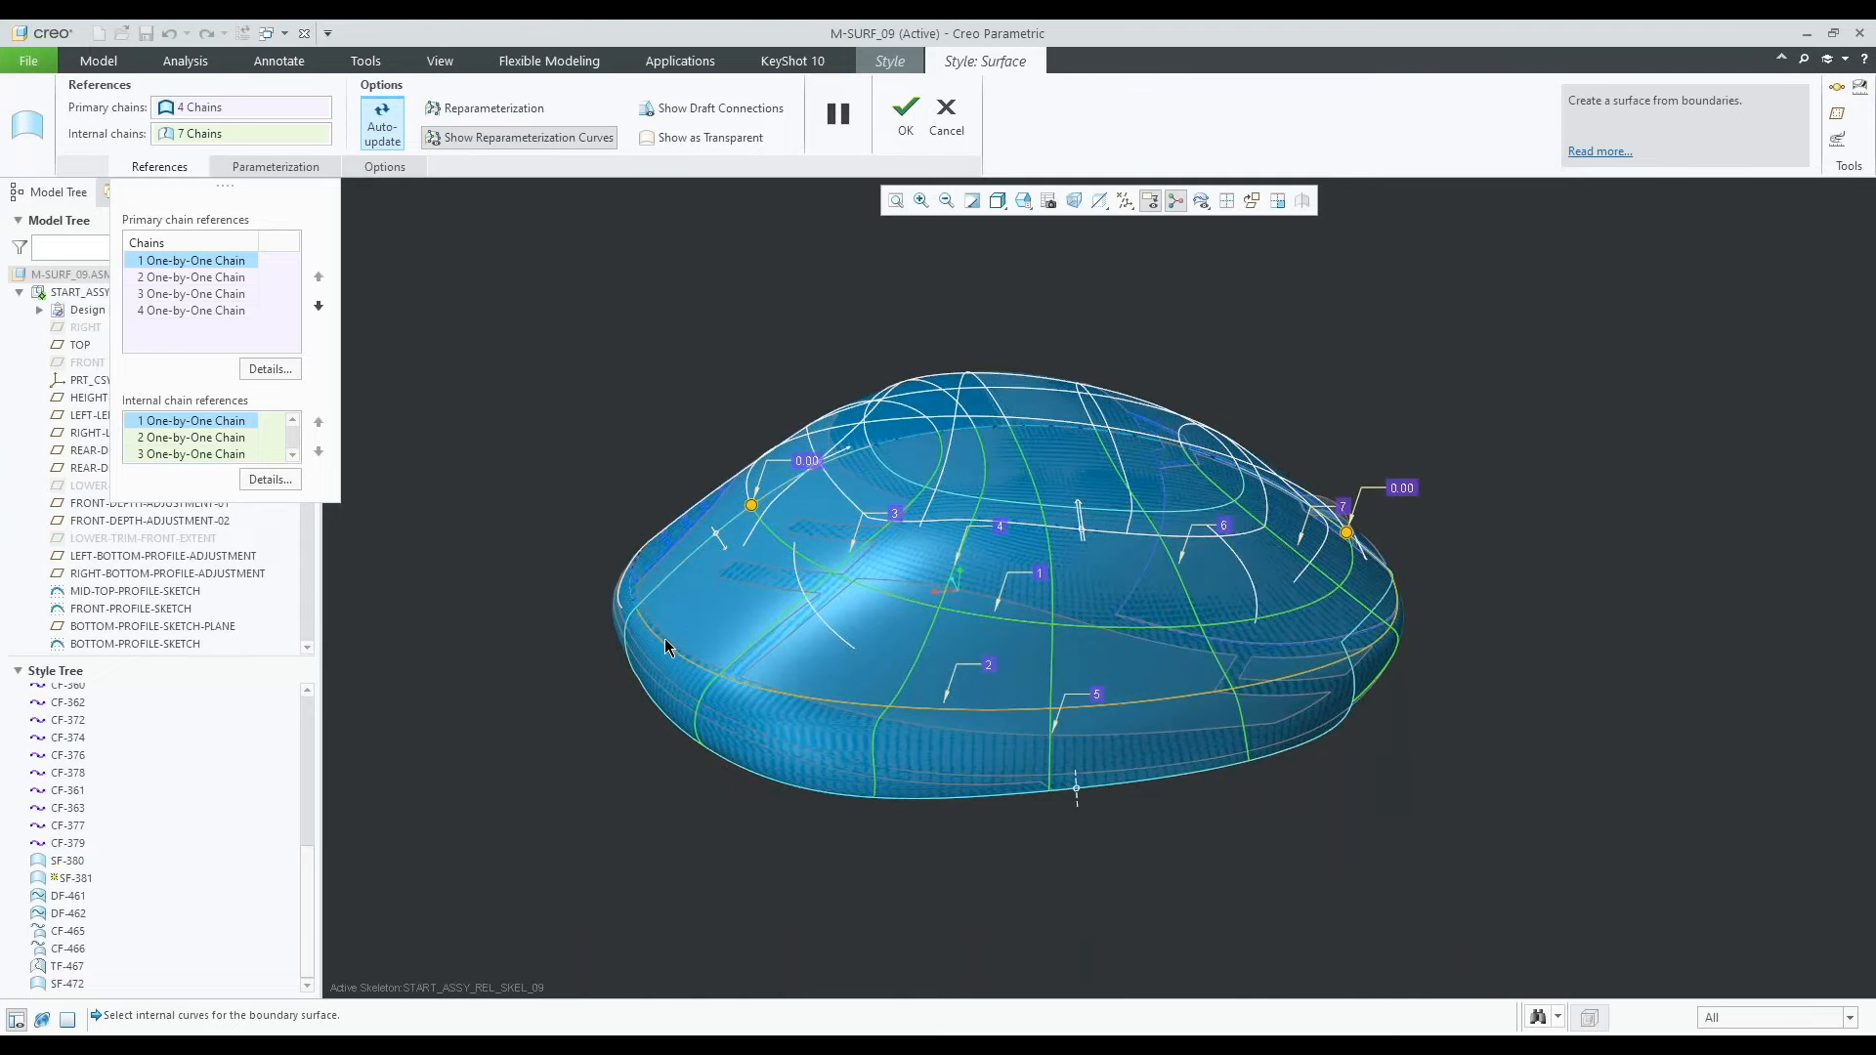
Examine how the primary and internal chains shape surface SF-381, and exit the surface edit without saving changes
{"action": "mouse_move", "coordinate": [1073, 559]}
{"action": "middle_mouse_down"}
{"action": "mouse_move", "coordinate": [1021, 566]}
{"action": "mouse_move", "coordinate": [1255, 520]}
{"action": "mouse_move", "coordinate": [782, 518]}
{"action": "mouse_move", "coordinate": [753, 565]}
{"action": "middle_mouse_up"}
{"action": "left_click", "coordinate": [276, 138]}
{"action": "middle_click_drag", "start_coordinate": [700, 604], "coordinate": [704, 627]}
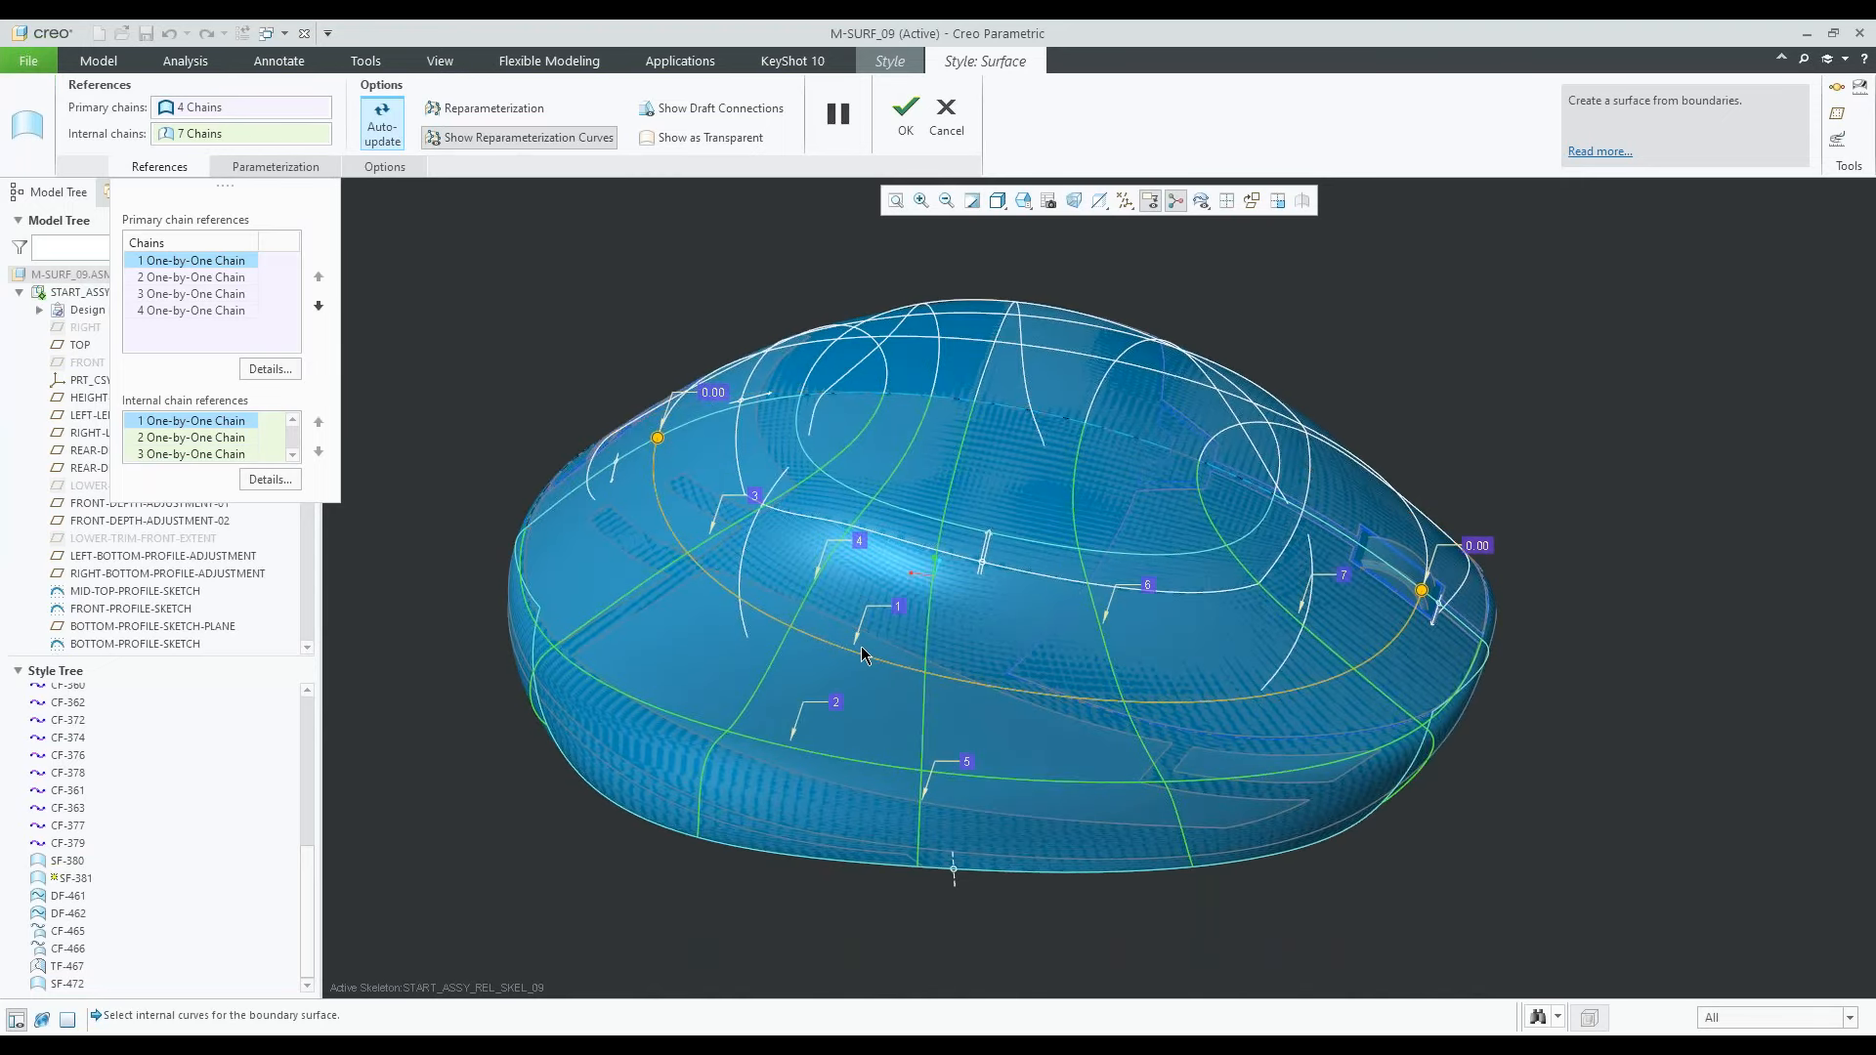
{"action": "middle_click_drag", "start_coordinate": [860, 646], "coordinate": [852, 629]}
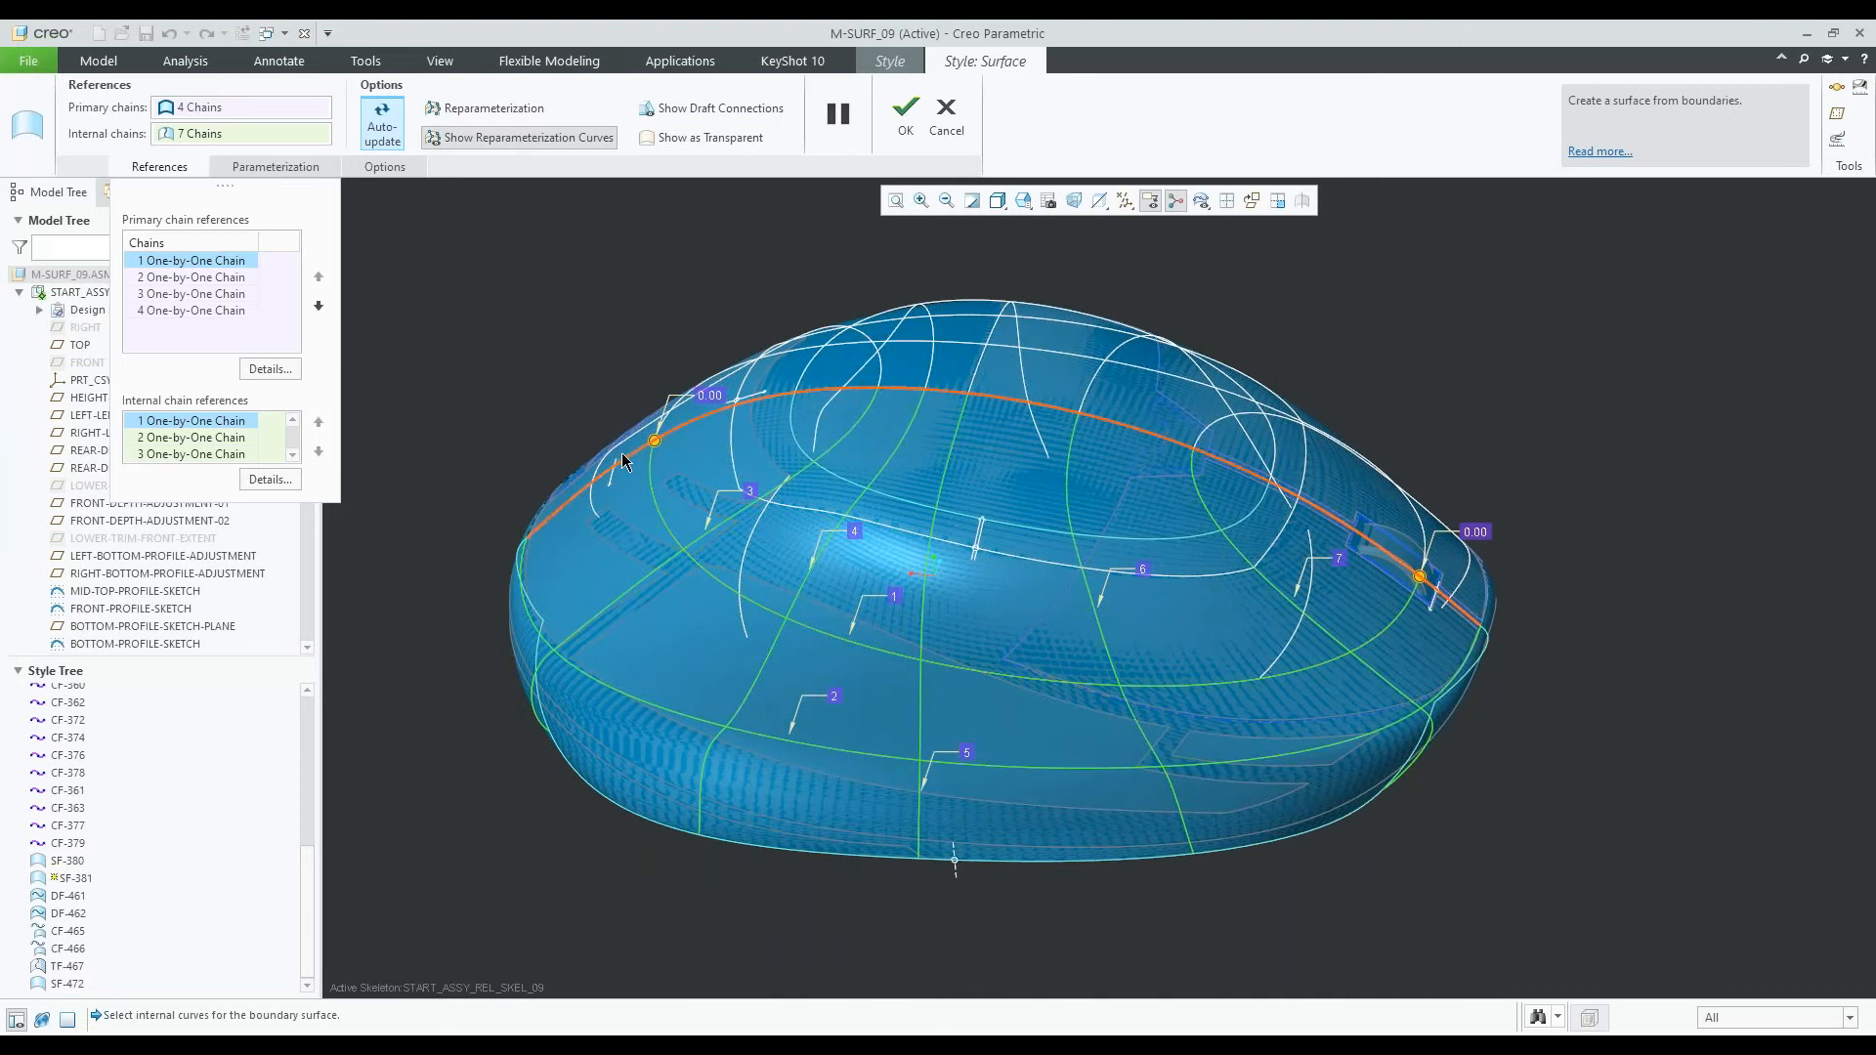
{"action": "middle_click_drag", "start_coordinate": [1033, 681], "coordinate": [606, 589]}
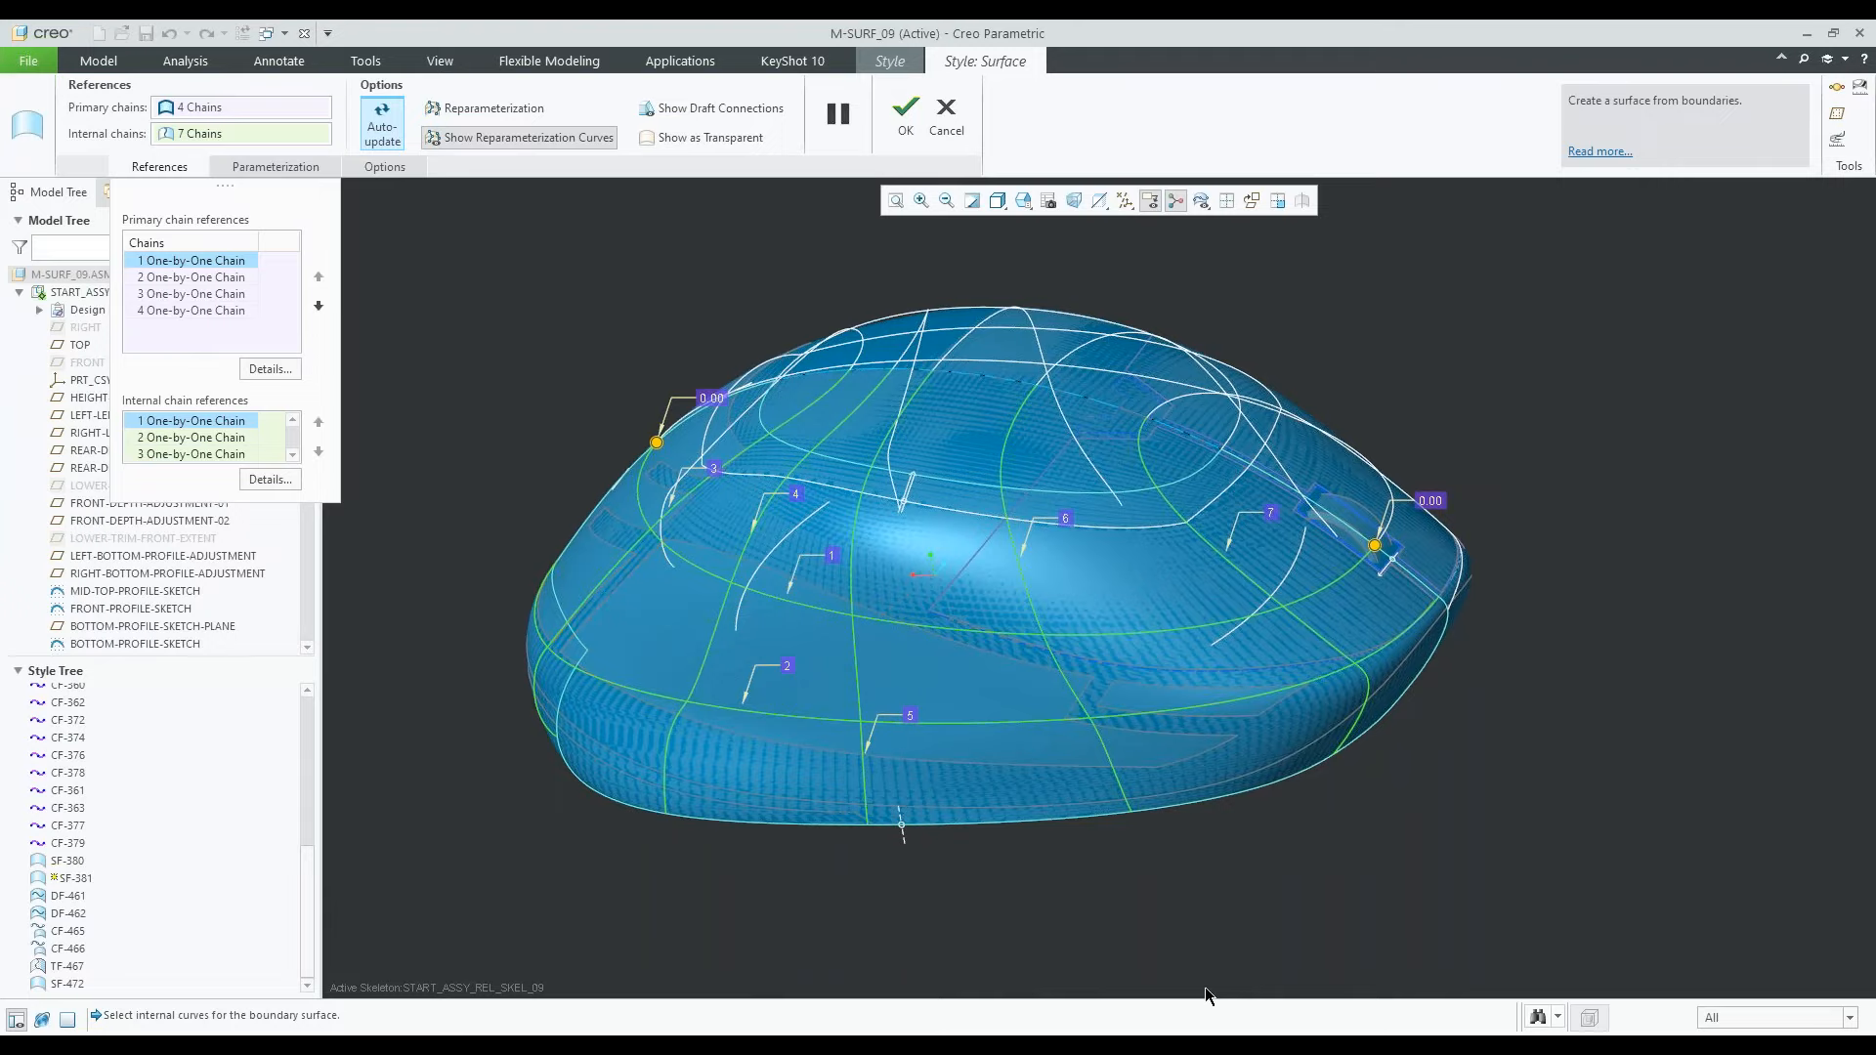
{"action": "mouse_move", "coordinate": [904, 505]}
{"action": "middle_mouse_down"}
{"action": "mouse_move", "coordinate": [566, 628]}
{"action": "mouse_move", "coordinate": [704, 561]}
{"action": "mouse_move", "coordinate": [750, 589]}
{"action": "middle_mouse_up"}
{"action": "left_click", "coordinate": [948, 115]}
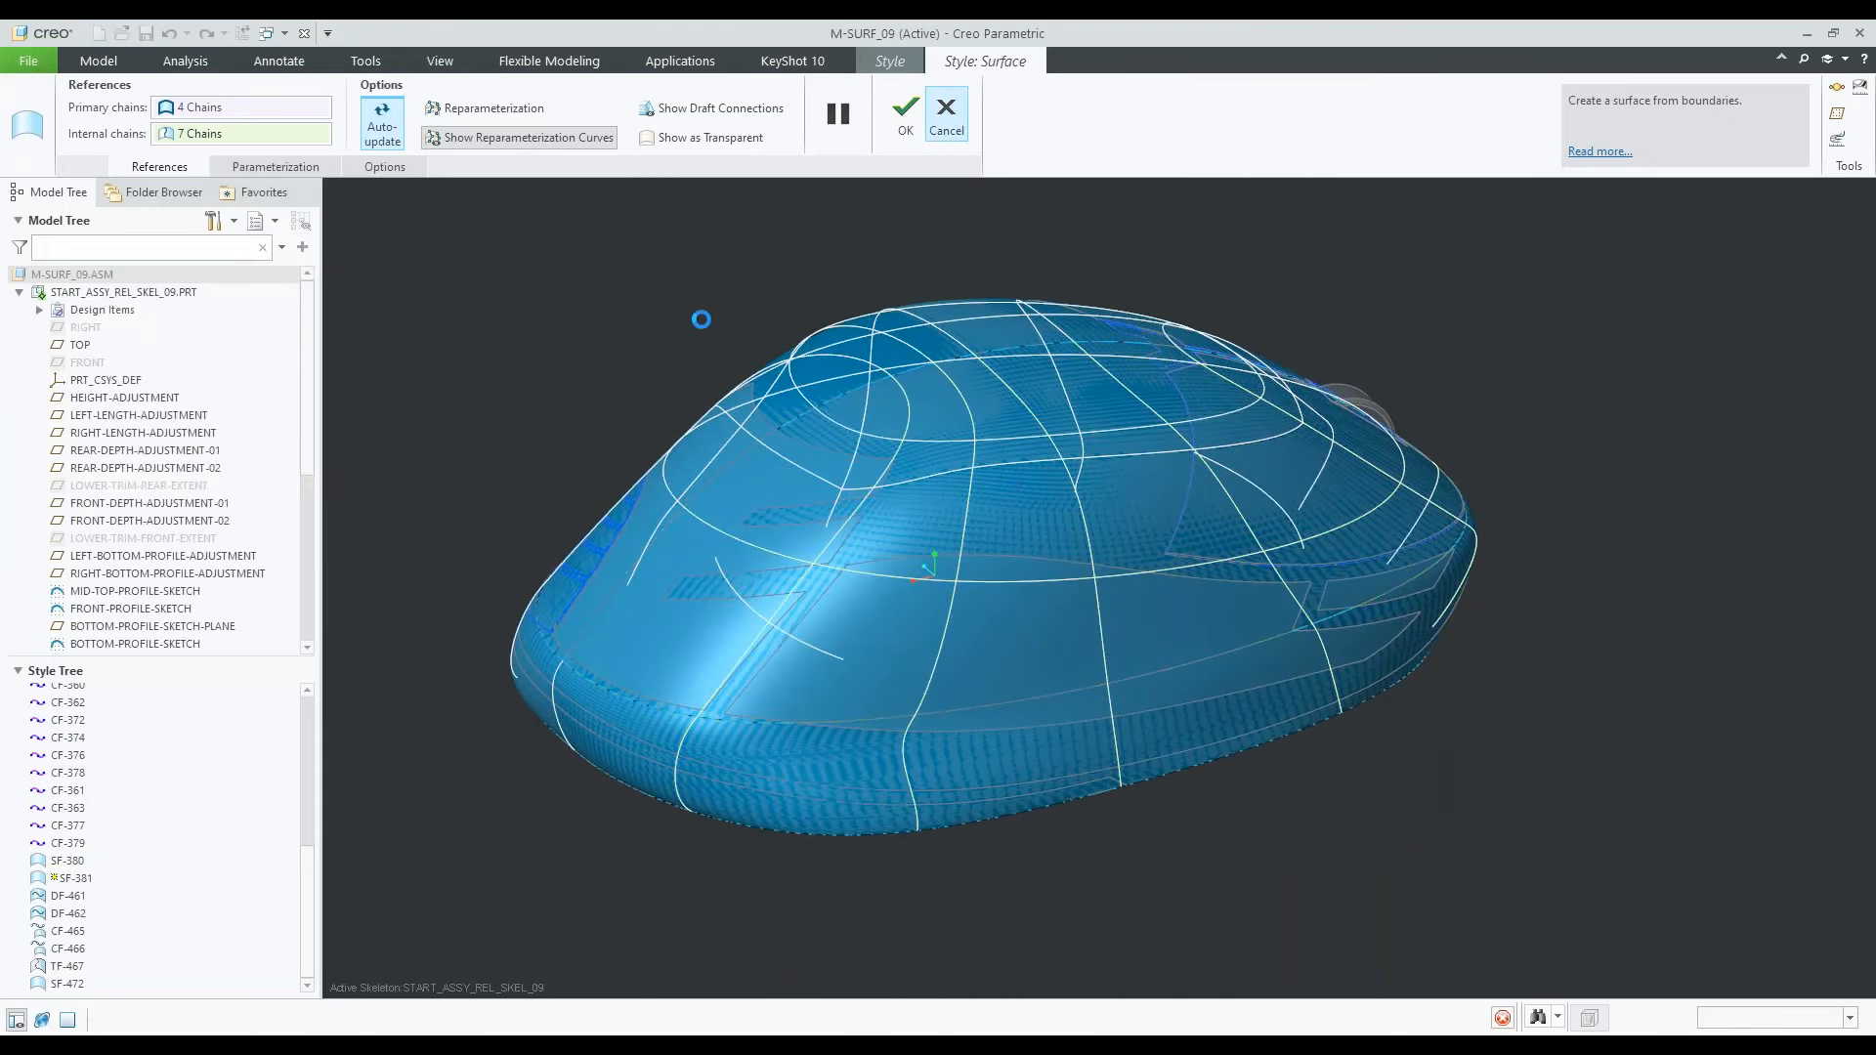
Exit the STYLE-CURVES-SURFACES feature and discard any changes to return to the skeleton model
{"action": "left_click", "coordinate": [510, 441]}
{"action": "middle_click_drag", "start_coordinate": [510, 441], "coordinate": [696, 738]}
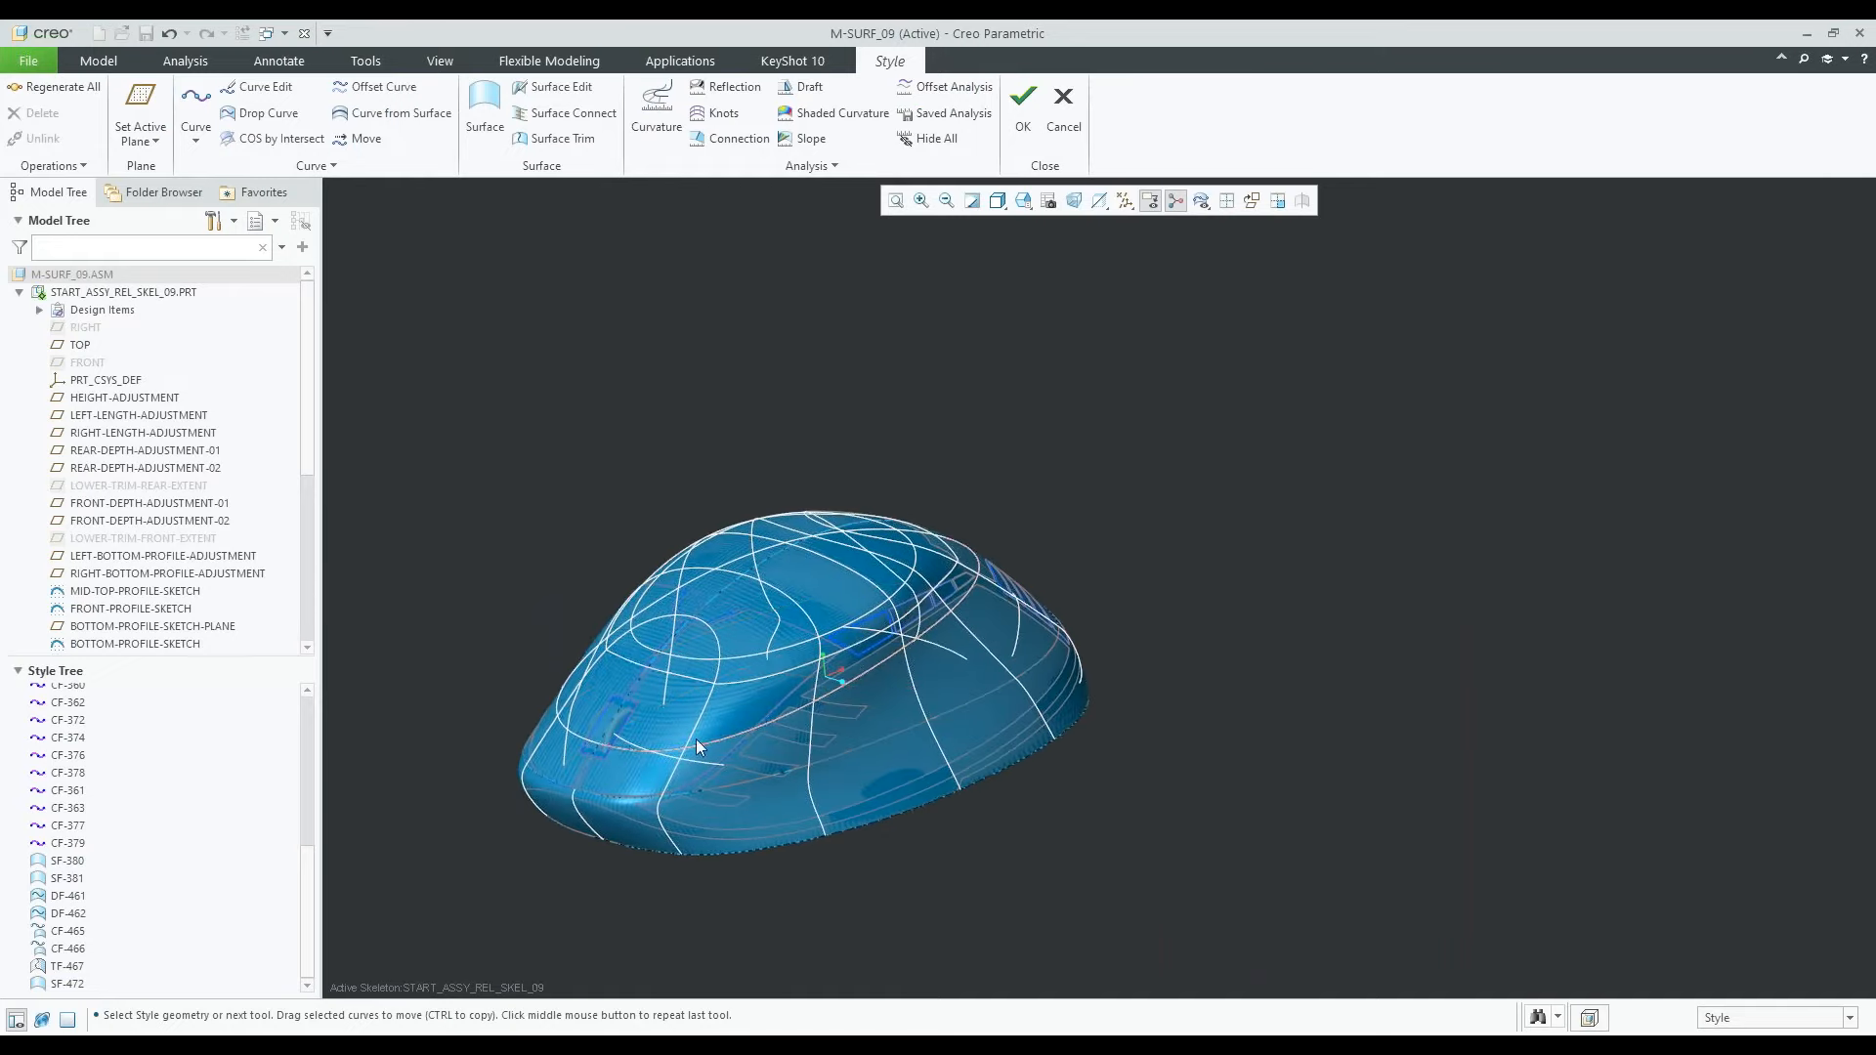
{"action": "left_click", "coordinate": [1059, 127]}
{"action": "key", "text": "Return"}
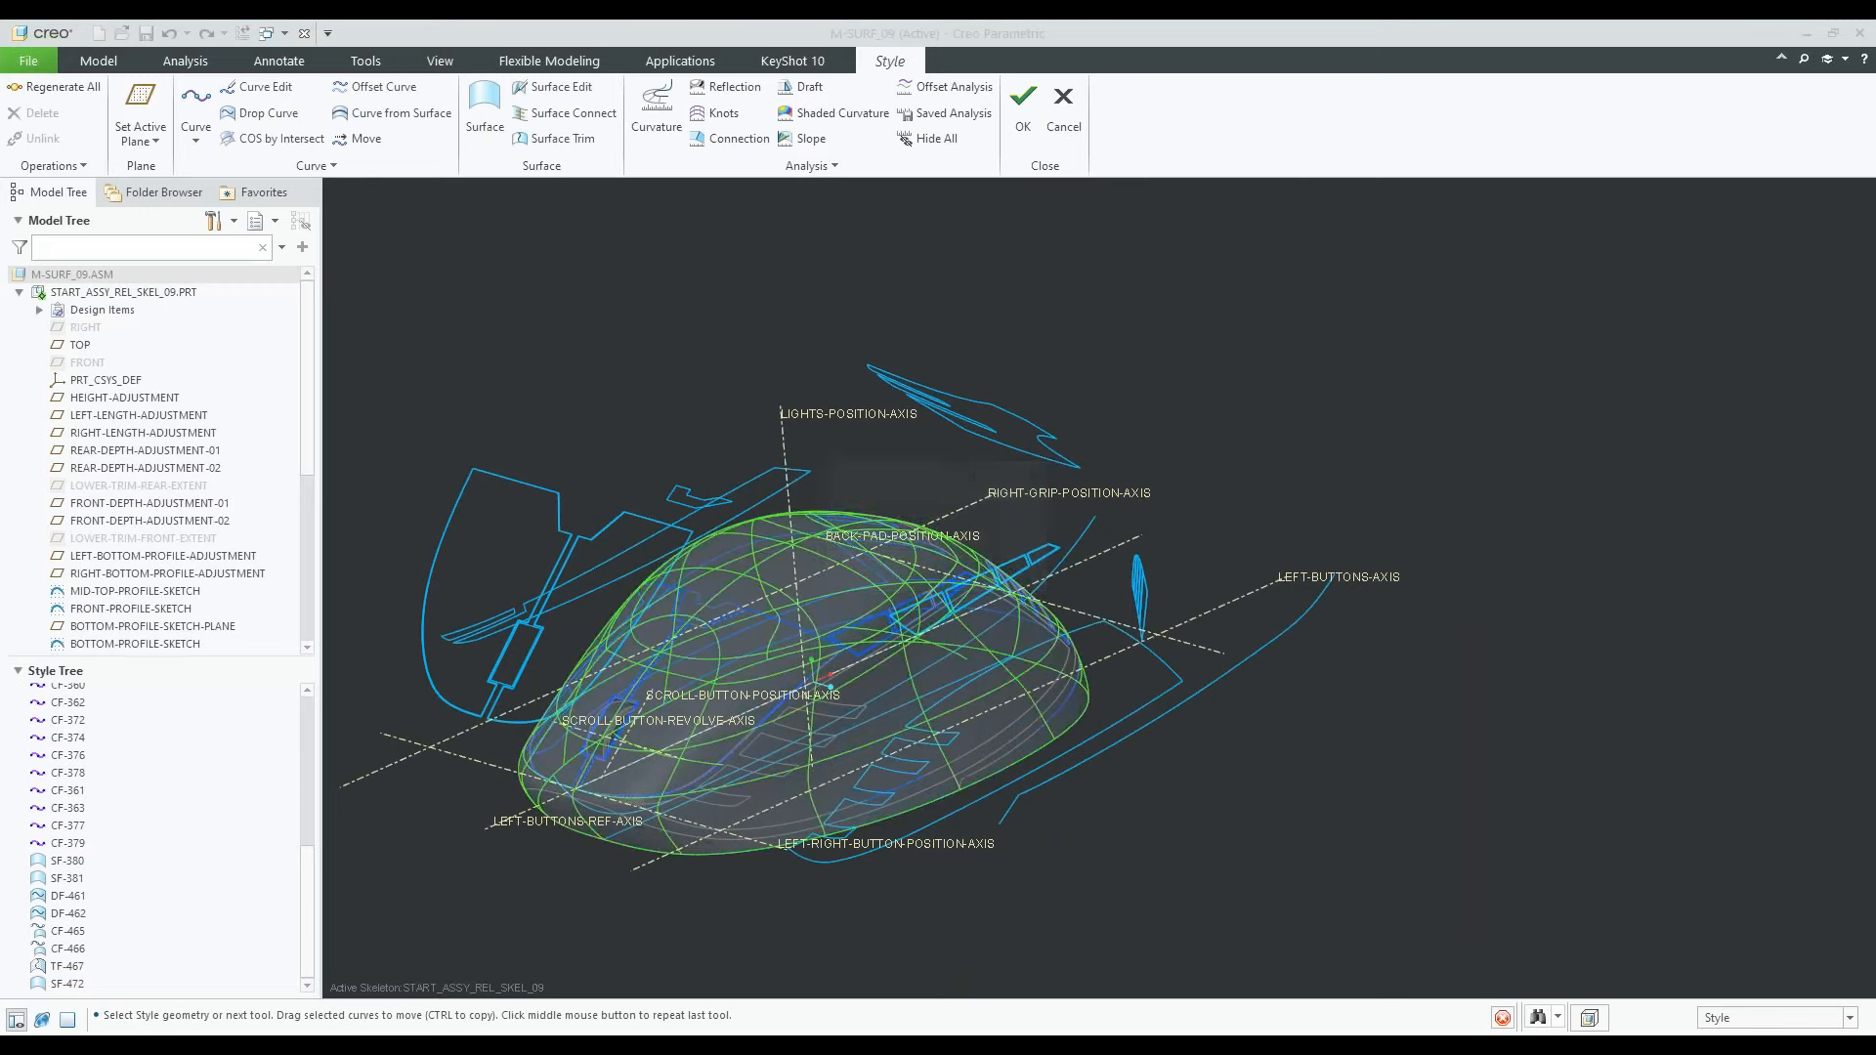
{"action": "mouse_move", "coordinate": [913, 566]}
{"action": "middle_mouse_down"}
{"action": "mouse_move", "coordinate": [835, 598]}
{"action": "mouse_move", "coordinate": [879, 562]}
{"action": "middle_mouse_up"}
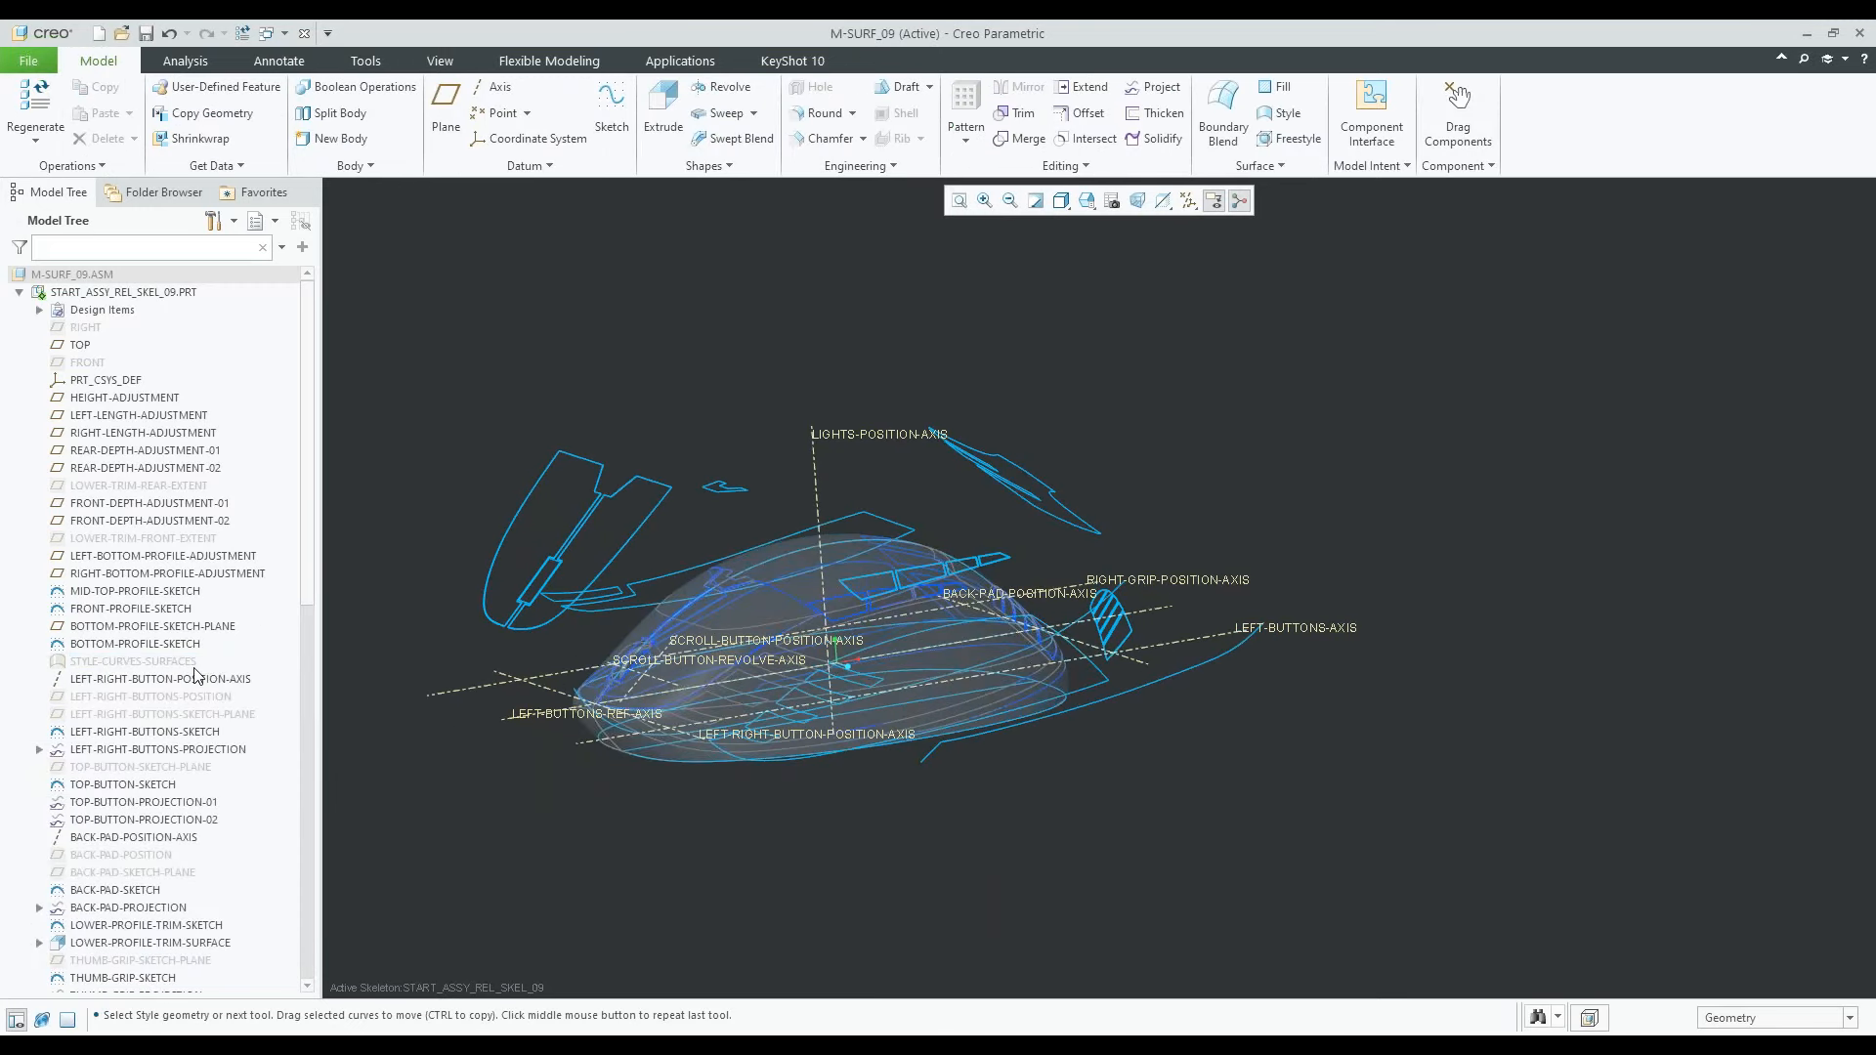
Identify the left and right buttons sketch and its projection among the skeleton's part-dividing sketches around the mouse body
{"action": "scroll", "coordinate": [195, 674], "scroll_direction": "down", "scroll_amount": 1}
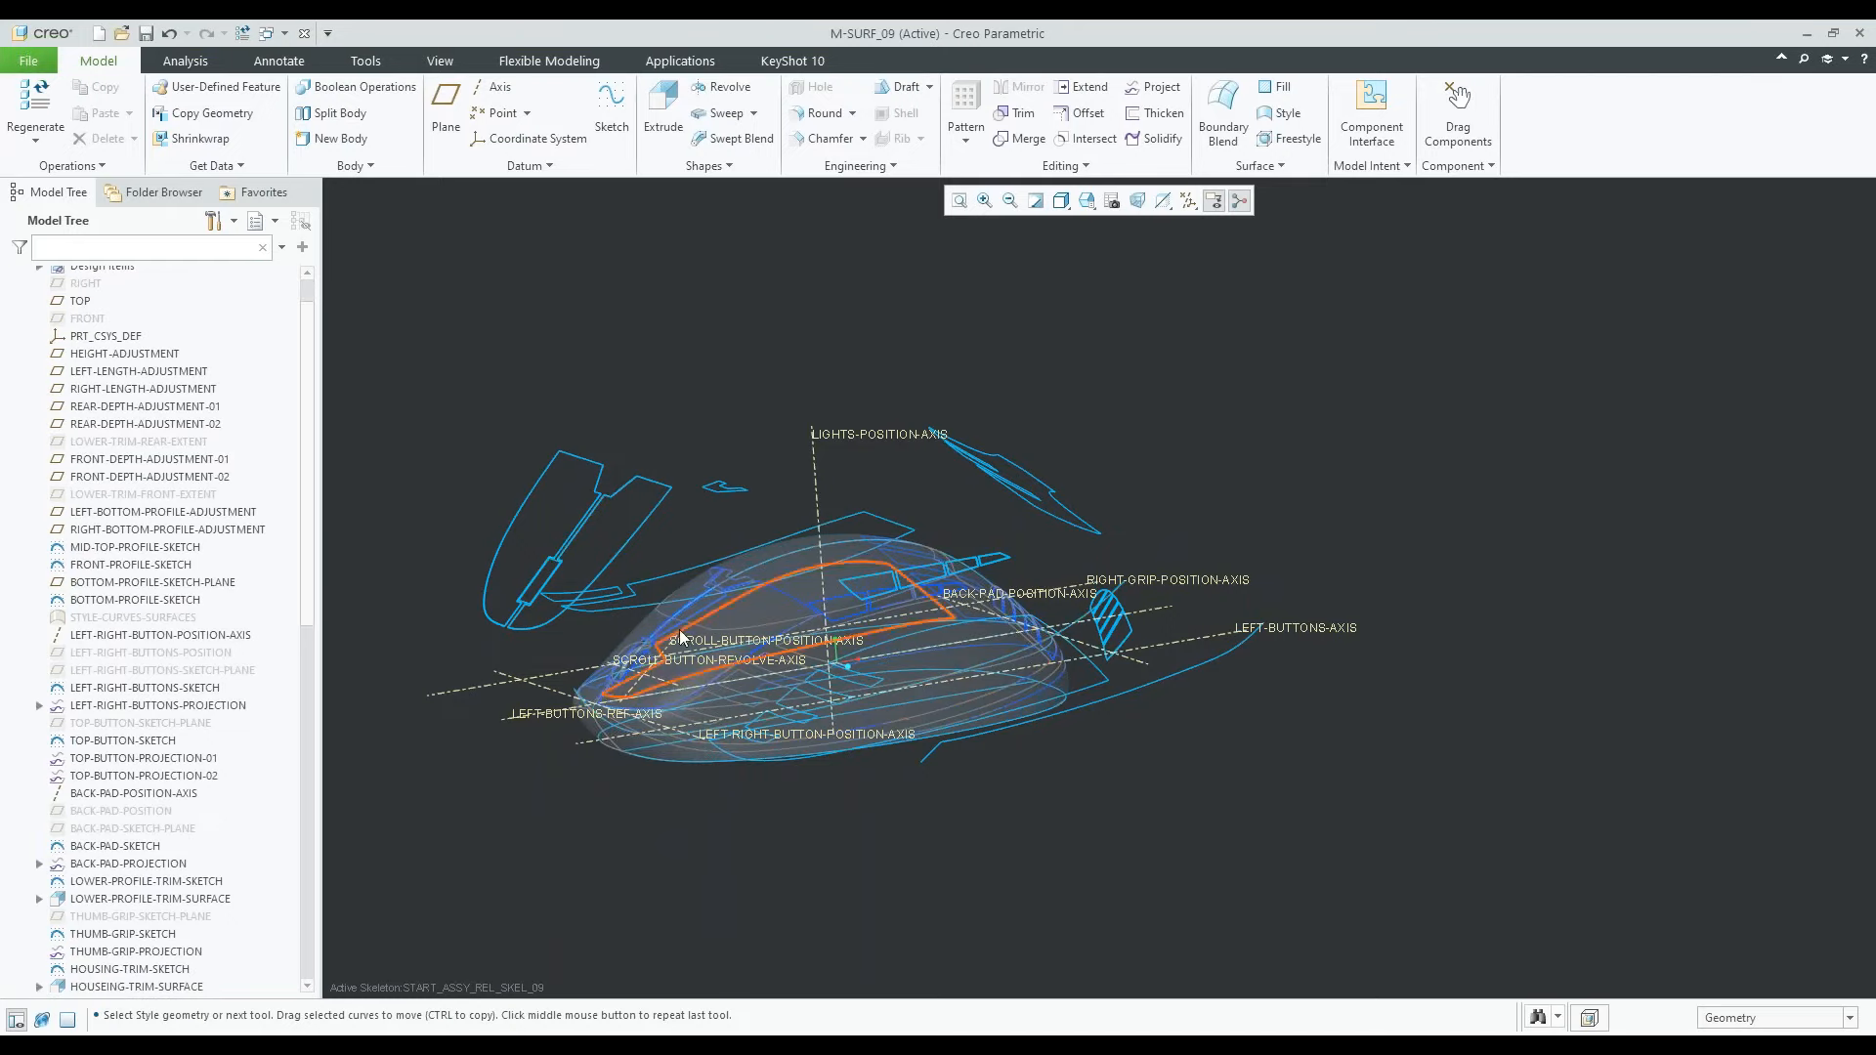
{"action": "scroll", "coordinate": [558, 513], "scroll_direction": "down", "scroll_amount": 2}
{"action": "scroll", "coordinate": [559, 518], "scroll_direction": "up", "scroll_amount": 2}
{"action": "scroll", "coordinate": [162, 616], "scroll_direction": "down", "scroll_amount": 2}
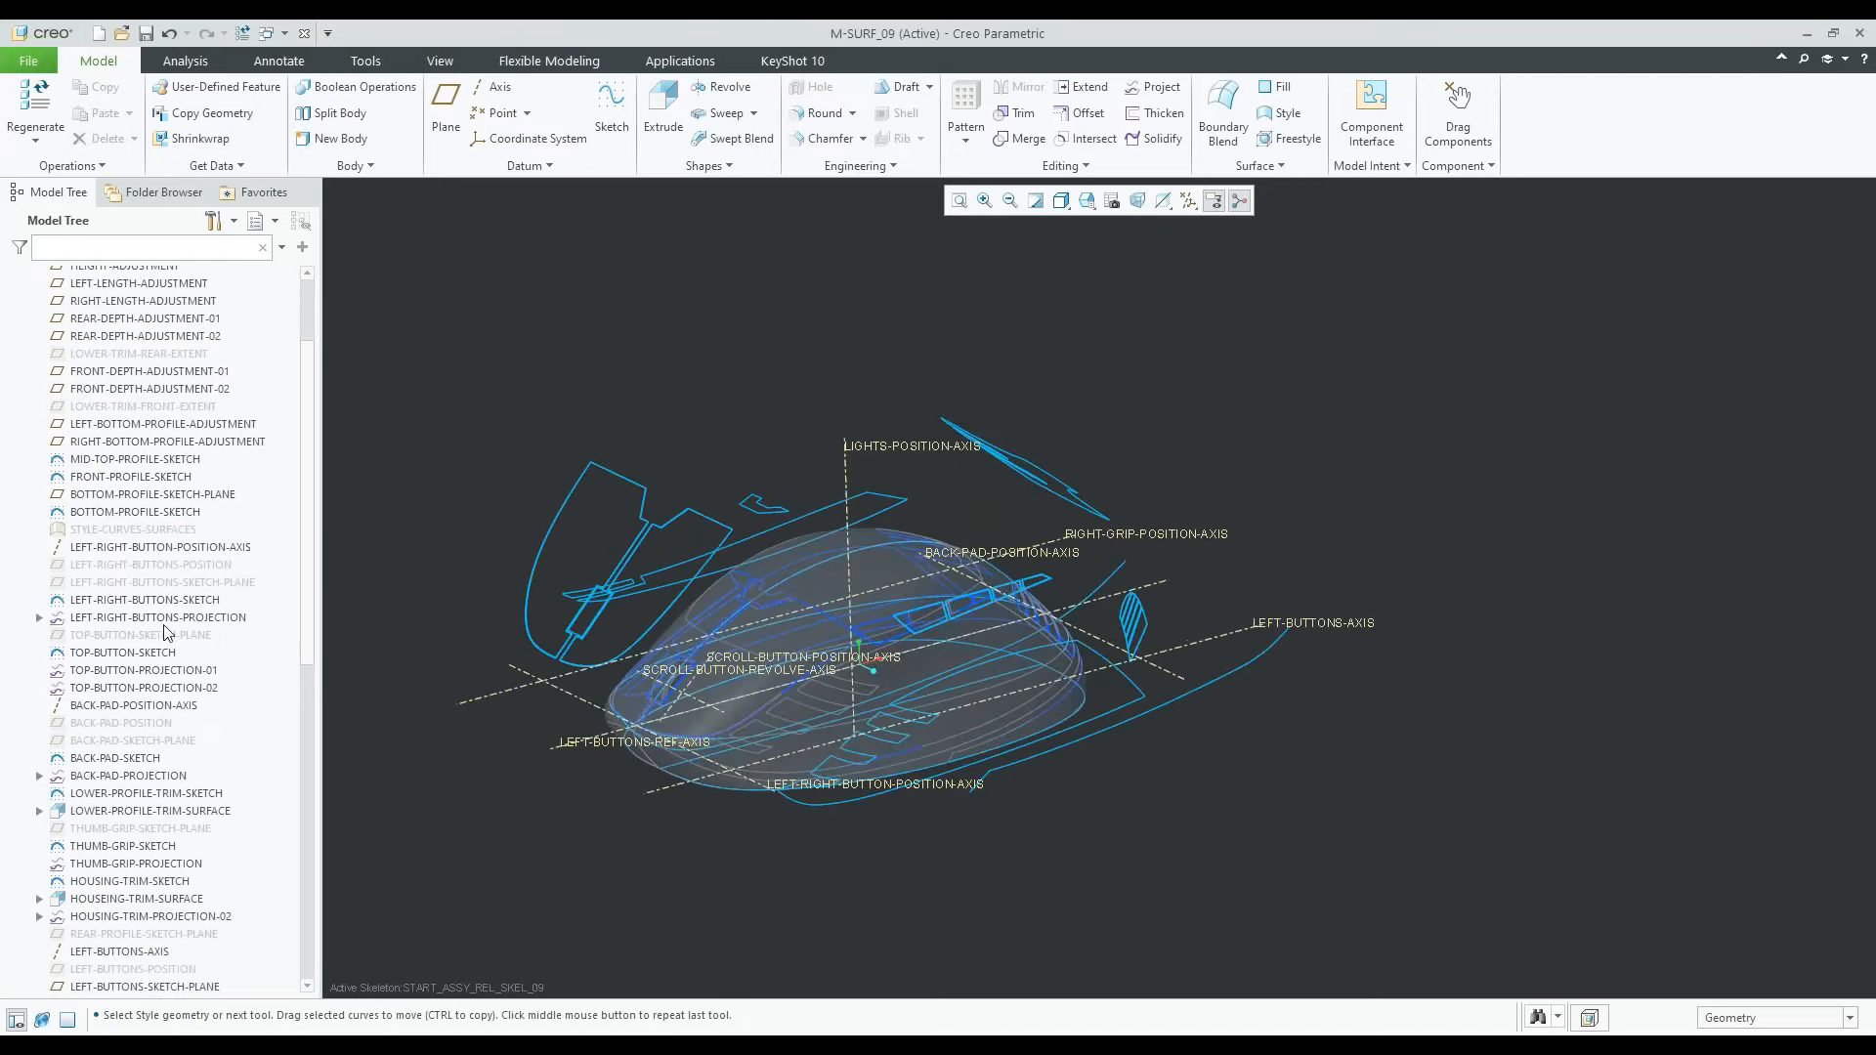
{"action": "left_click", "coordinate": [645, 488]}
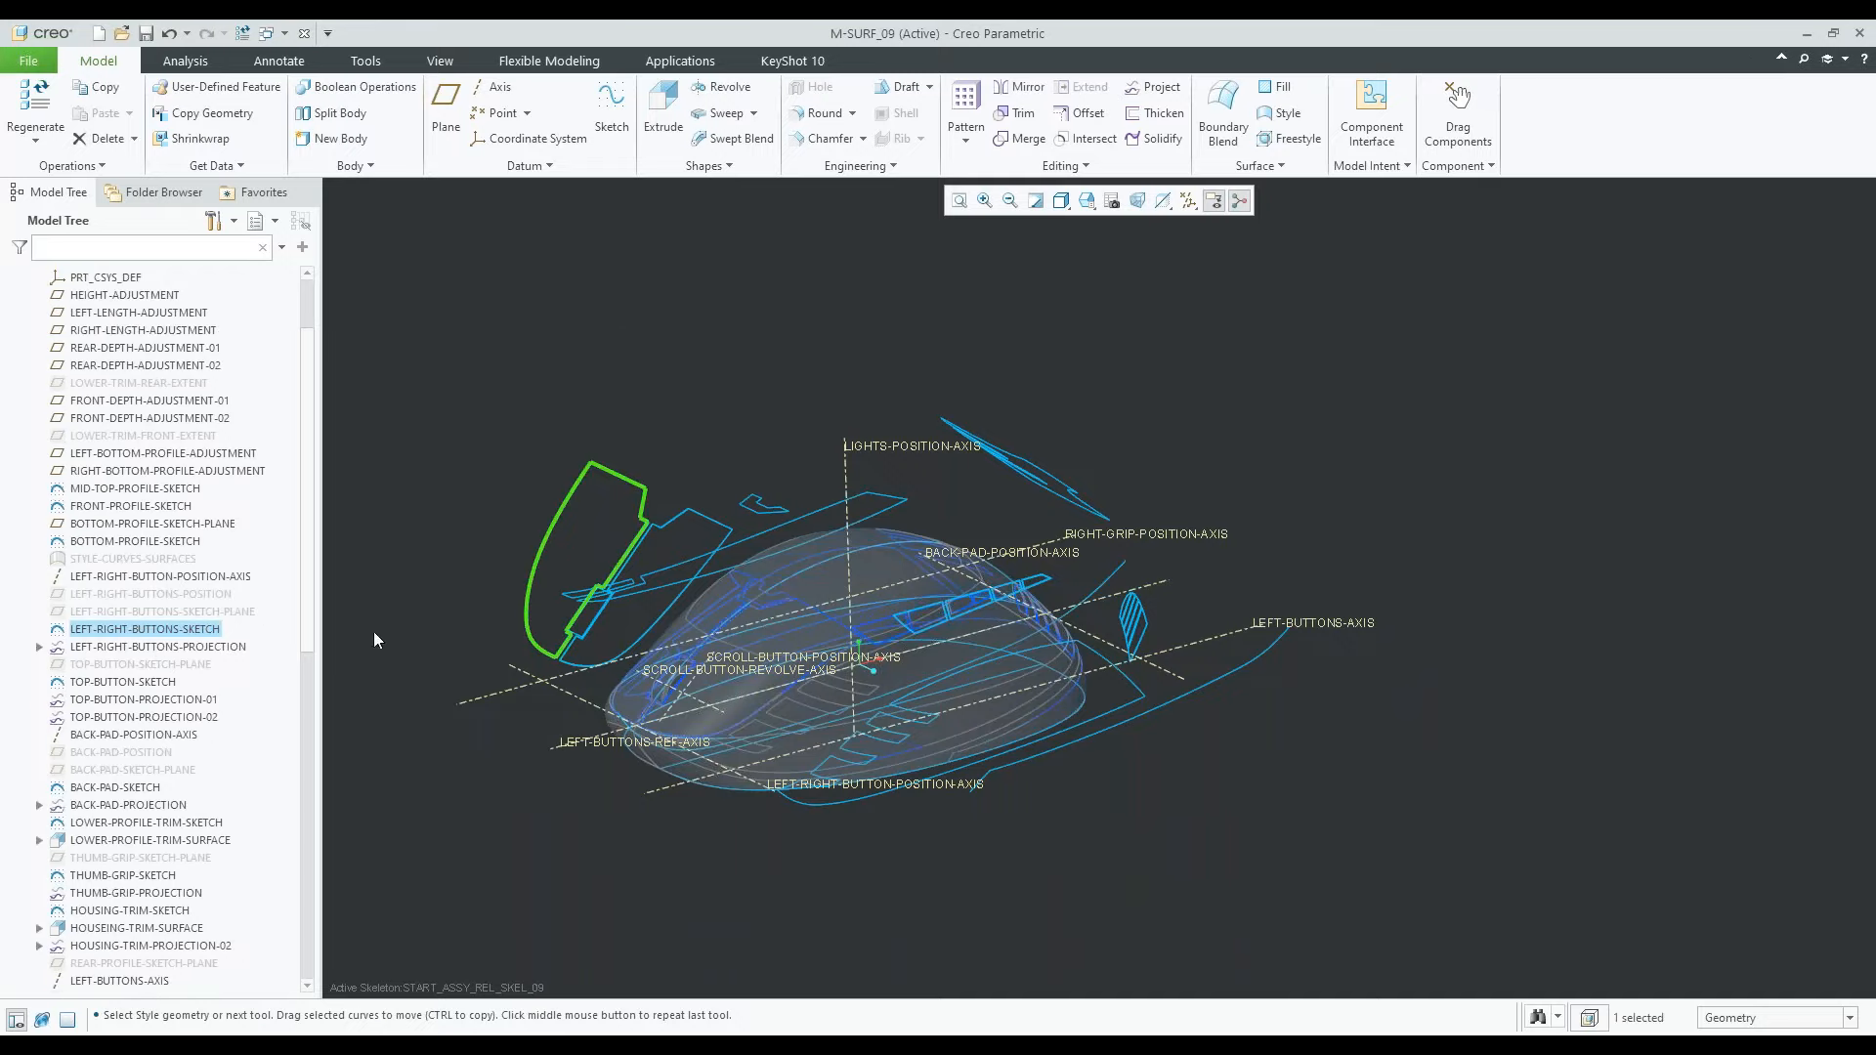
{"action": "left_click", "coordinate": [679, 517]}
{"action": "left_click", "coordinate": [625, 428]}
{"action": "scroll", "coordinate": [724, 672], "scroll_direction": "down", "scroll_amount": 2}
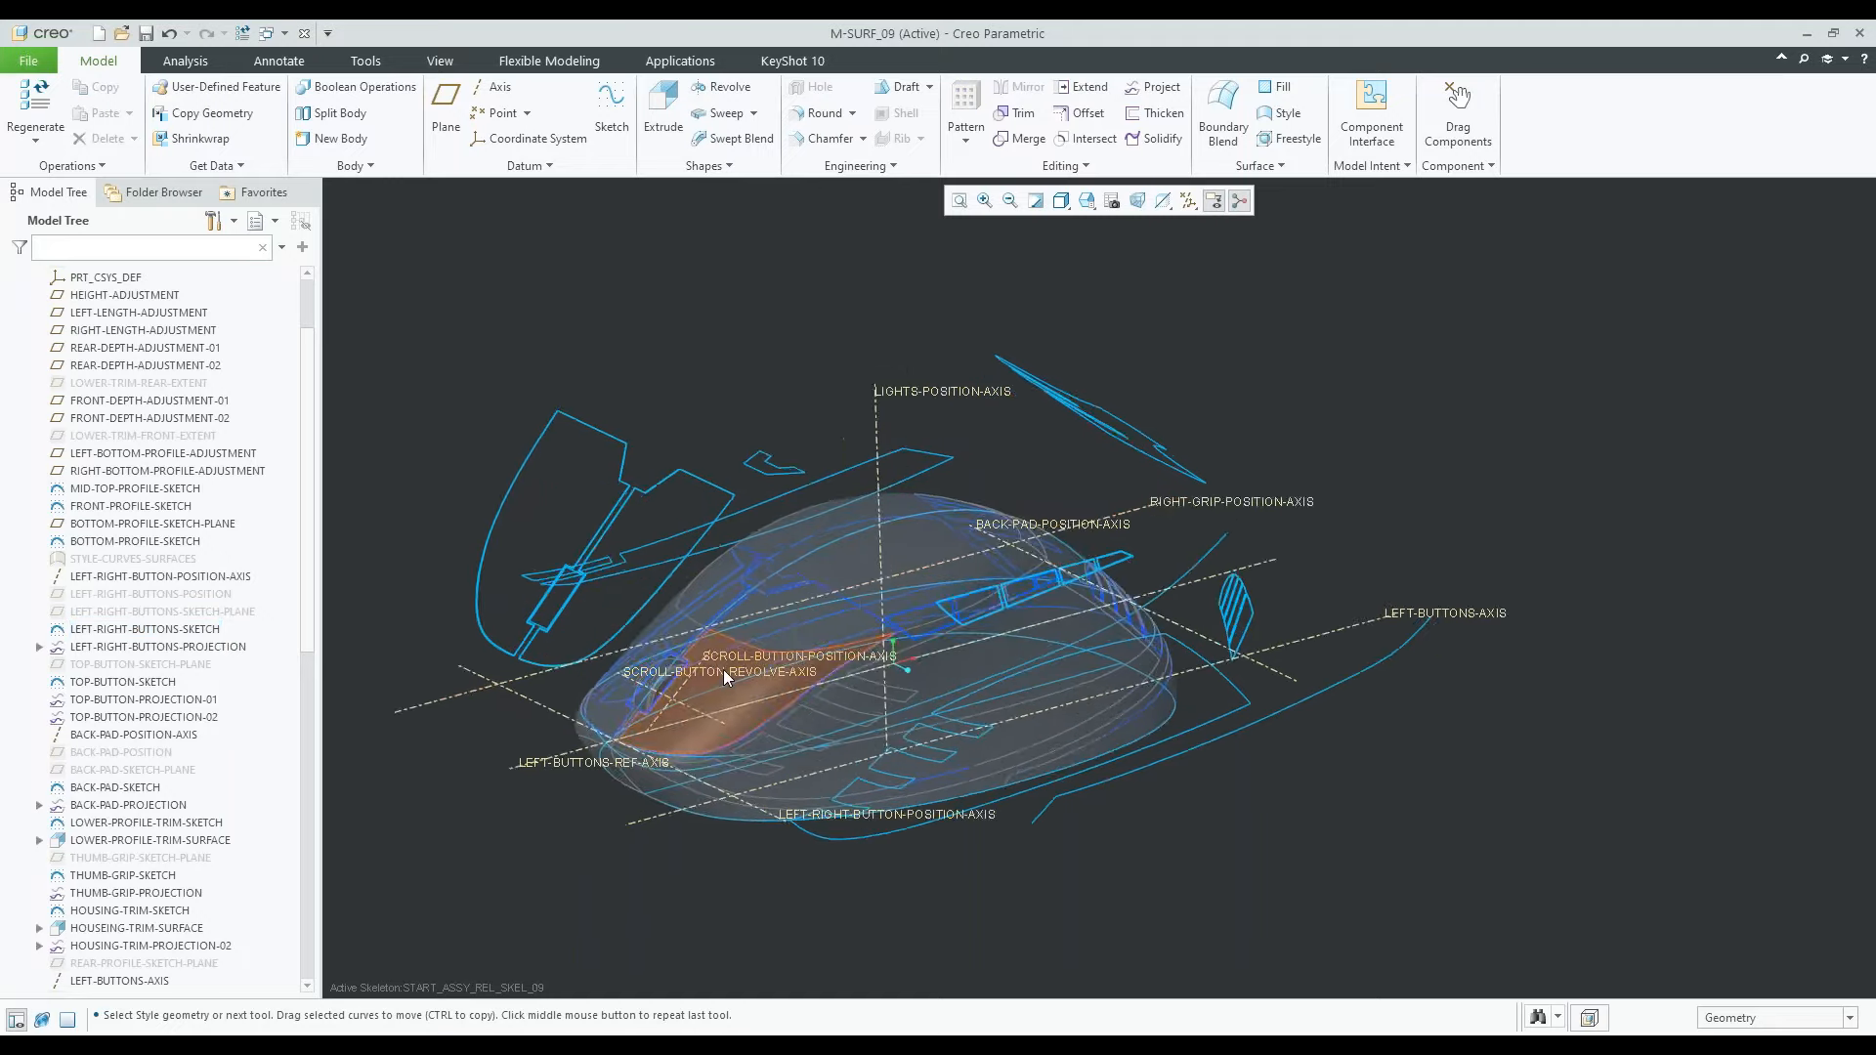
{"action": "mouse_move", "coordinate": [684, 602]}
{"action": "middle_mouse_down"}
{"action": "mouse_move", "coordinate": [681, 623]}
{"action": "mouse_move", "coordinate": [736, 456]}
{"action": "middle_mouse_up"}
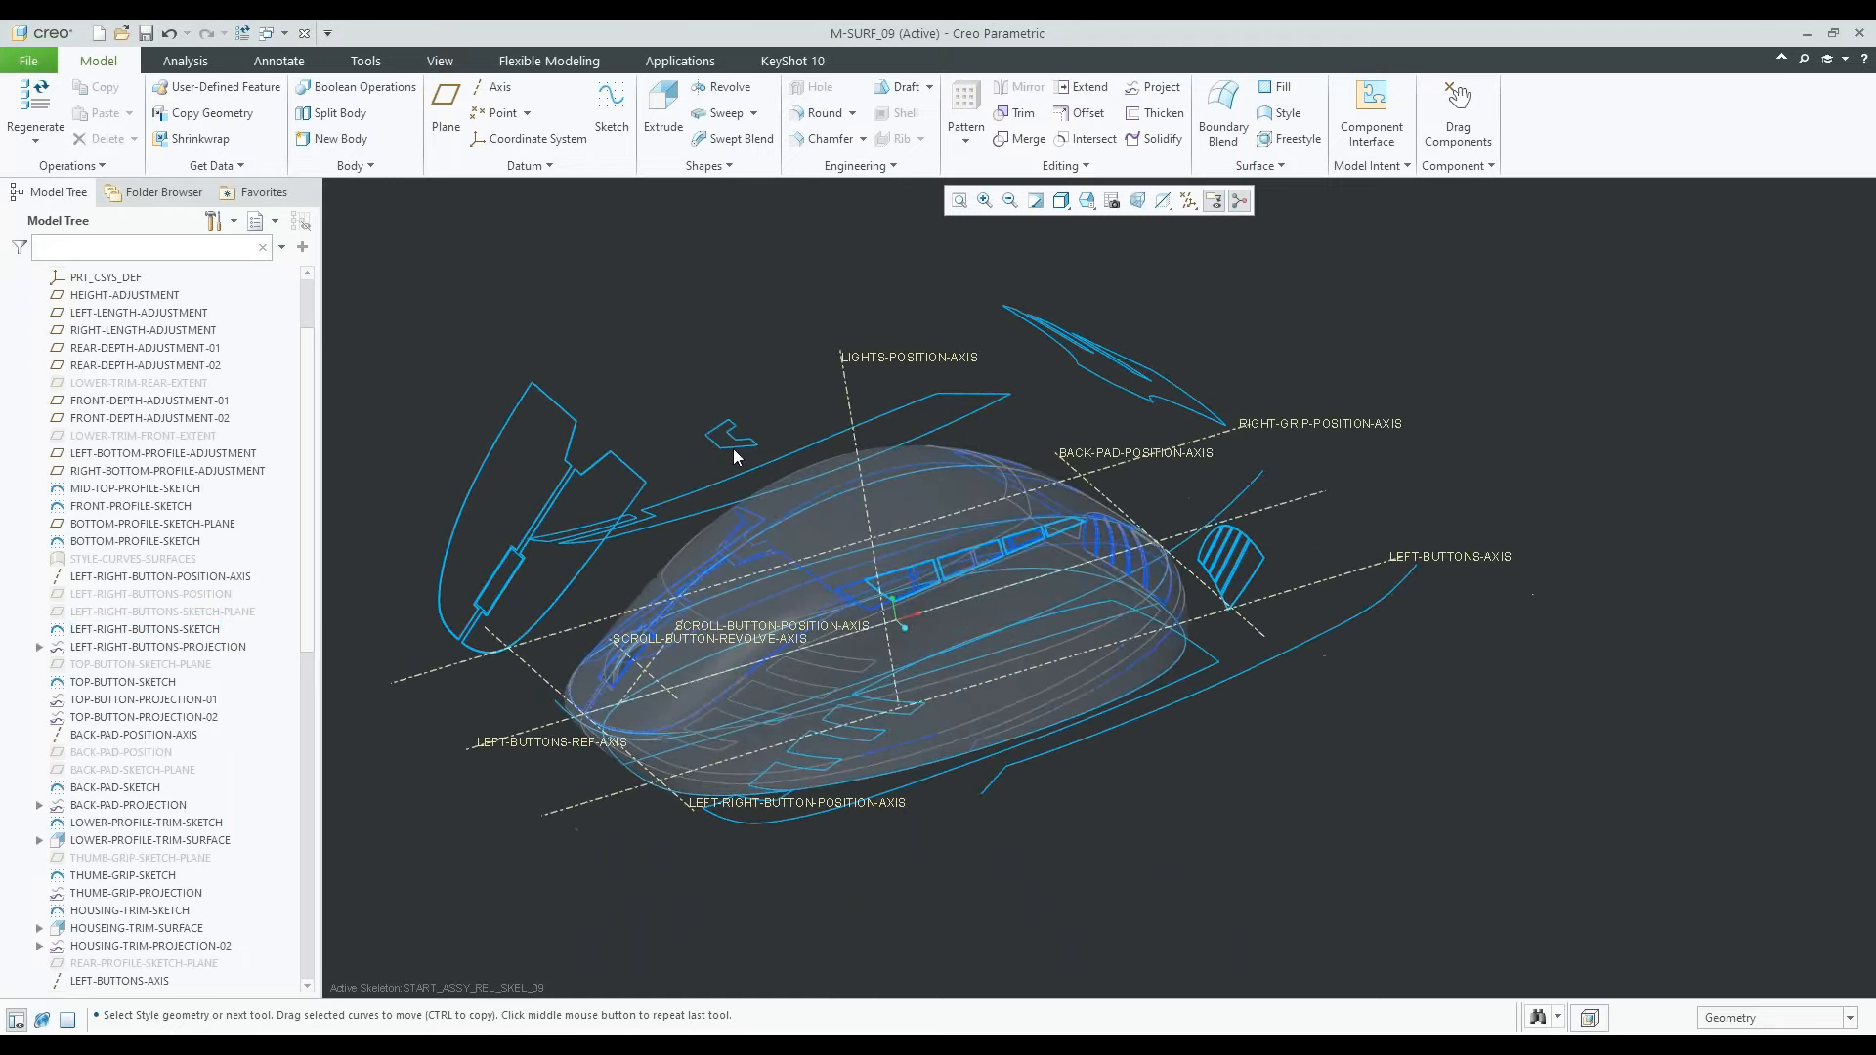
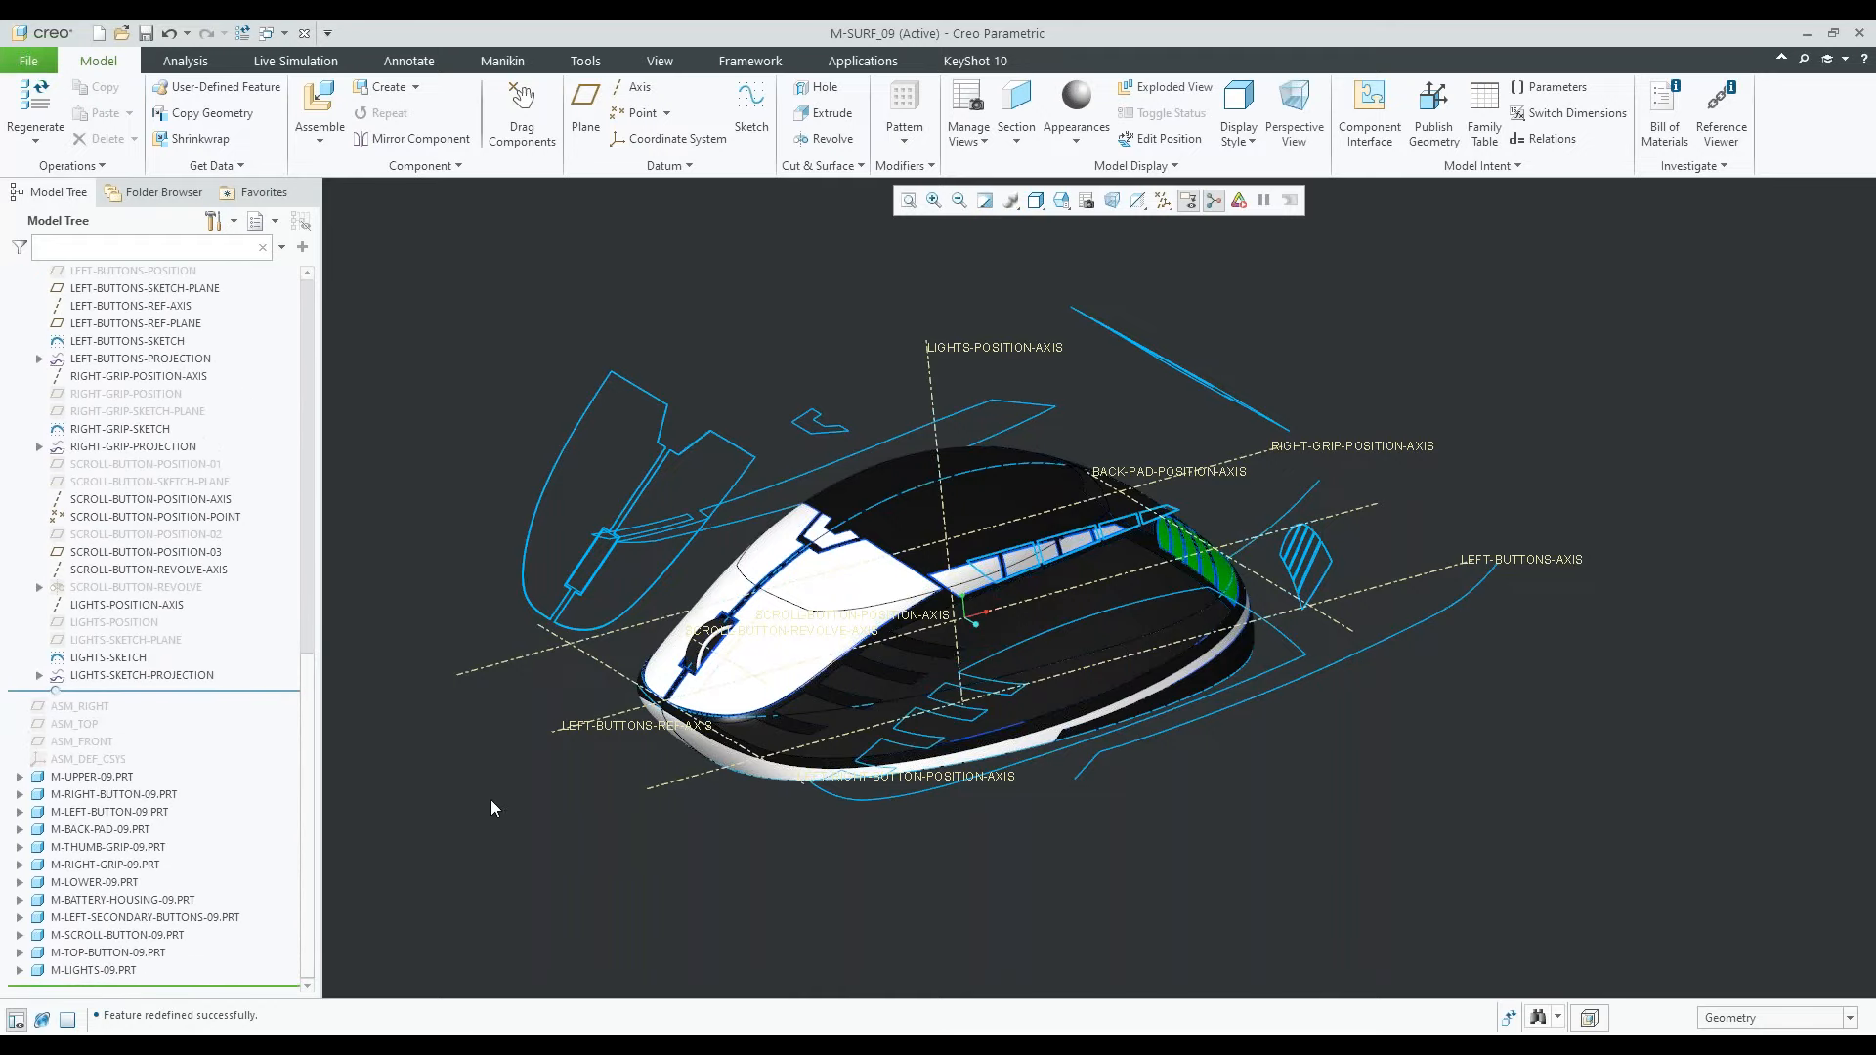
Activate the M-UPPER-09.PRT component and expand its feature list to show the copied geometry, trims and thicken
{"action": "scroll", "coordinate": [787, 453], "scroll_direction": "up", "scroll_amount": 2}
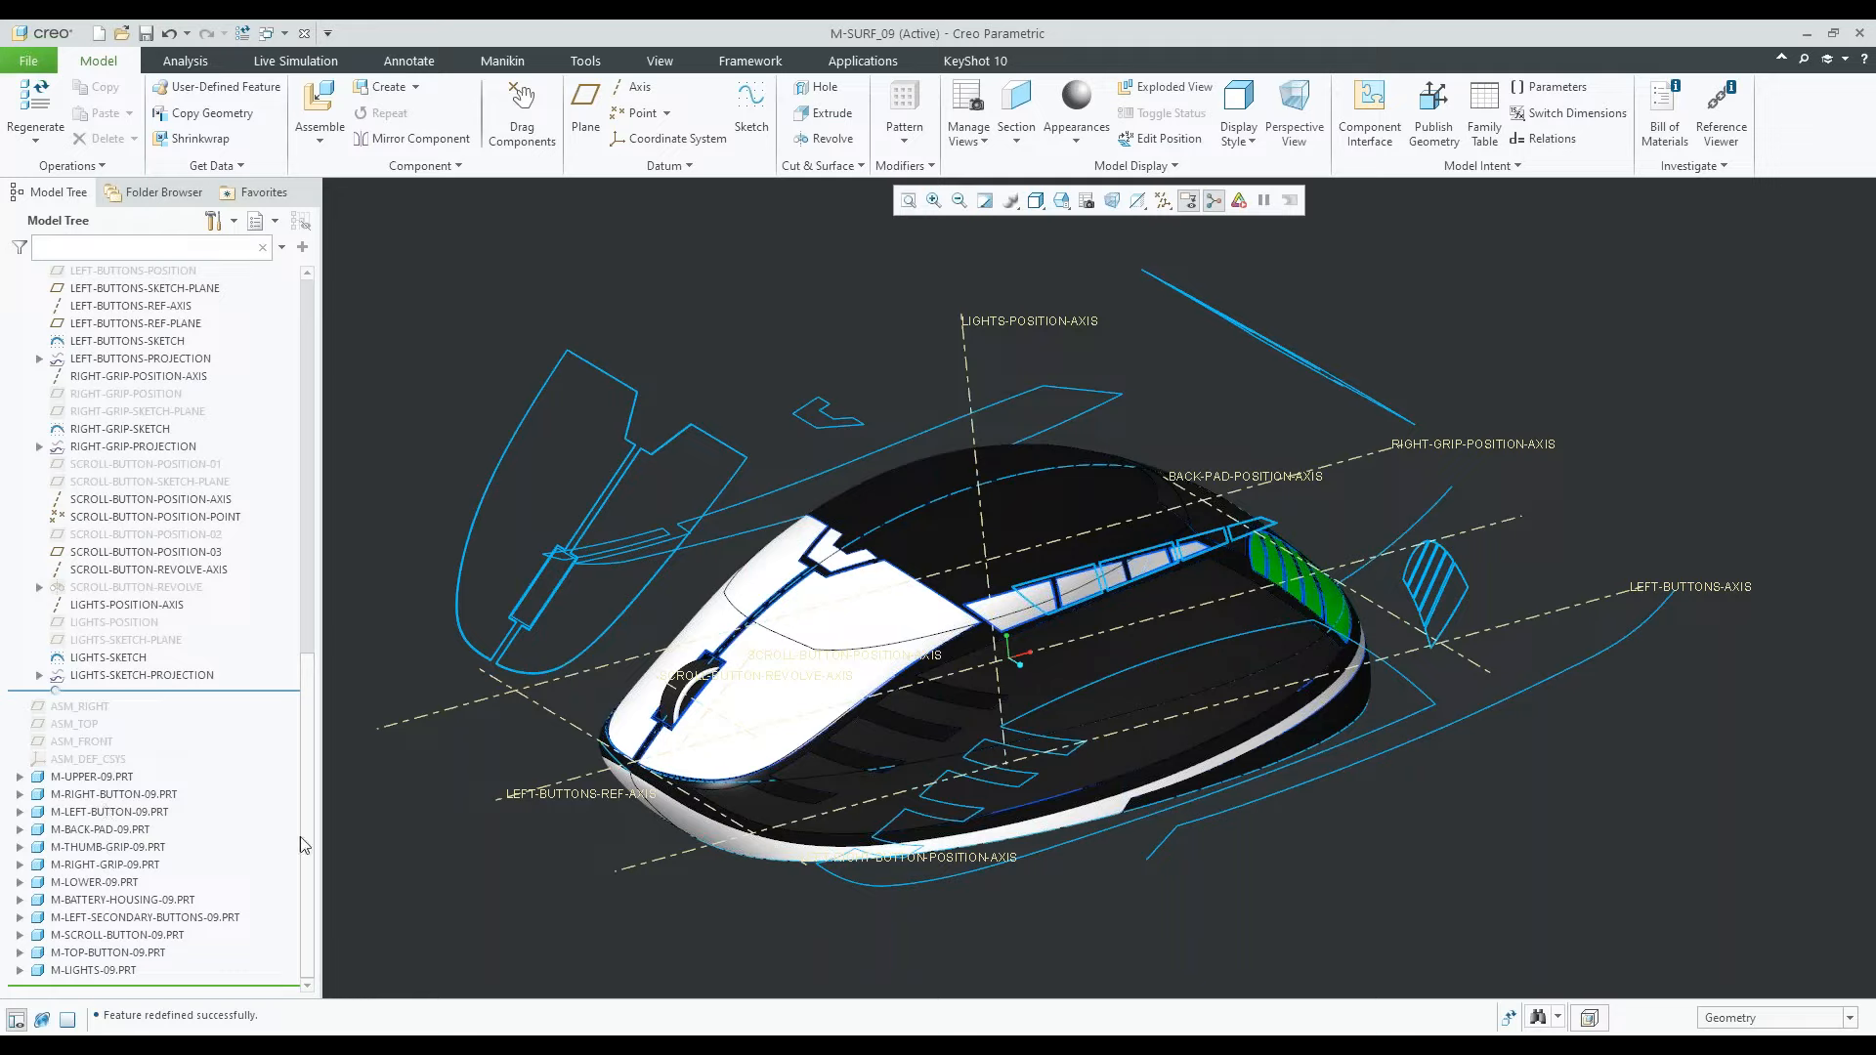
{"action": "left_click", "coordinate": [97, 777]}
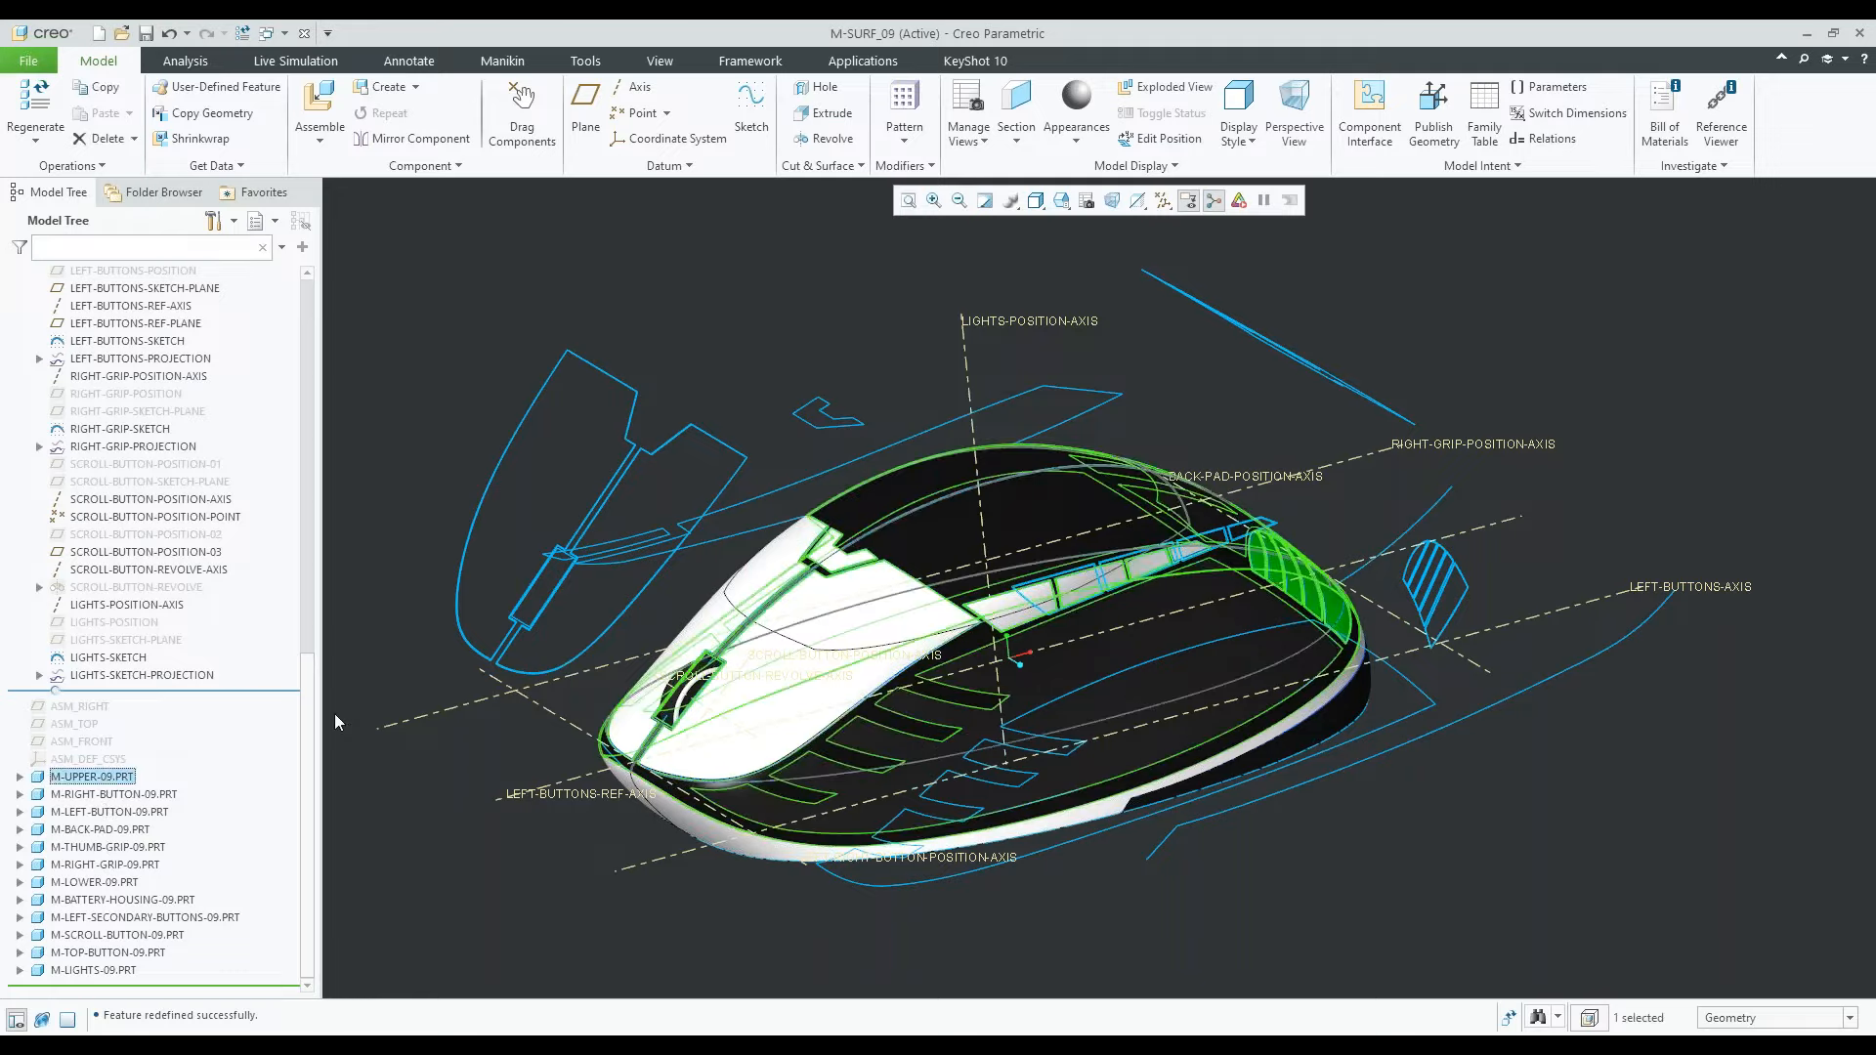
{"action": "key", "text": "ctrl+a"}
{"action": "left_click", "coordinate": [20, 777]}
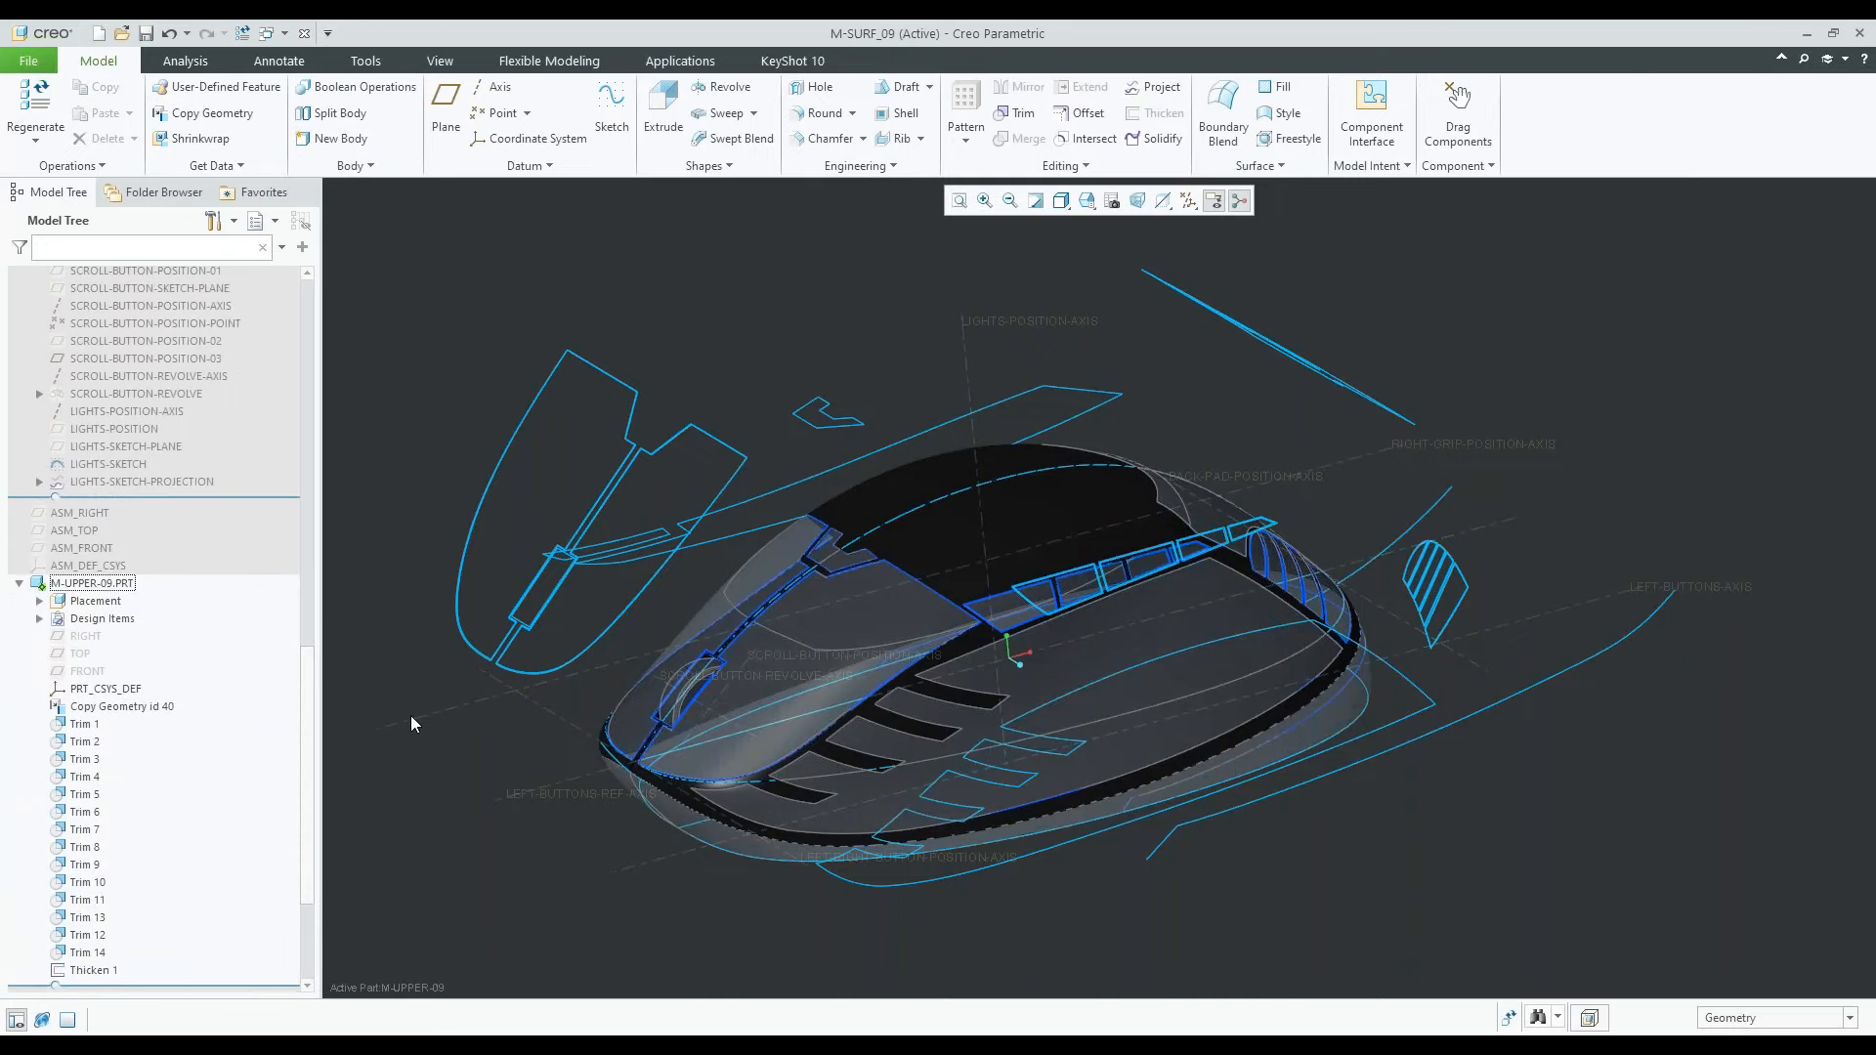
{"action": "scroll", "coordinate": [518, 811], "scroll_direction": "down", "scroll_amount": 2}
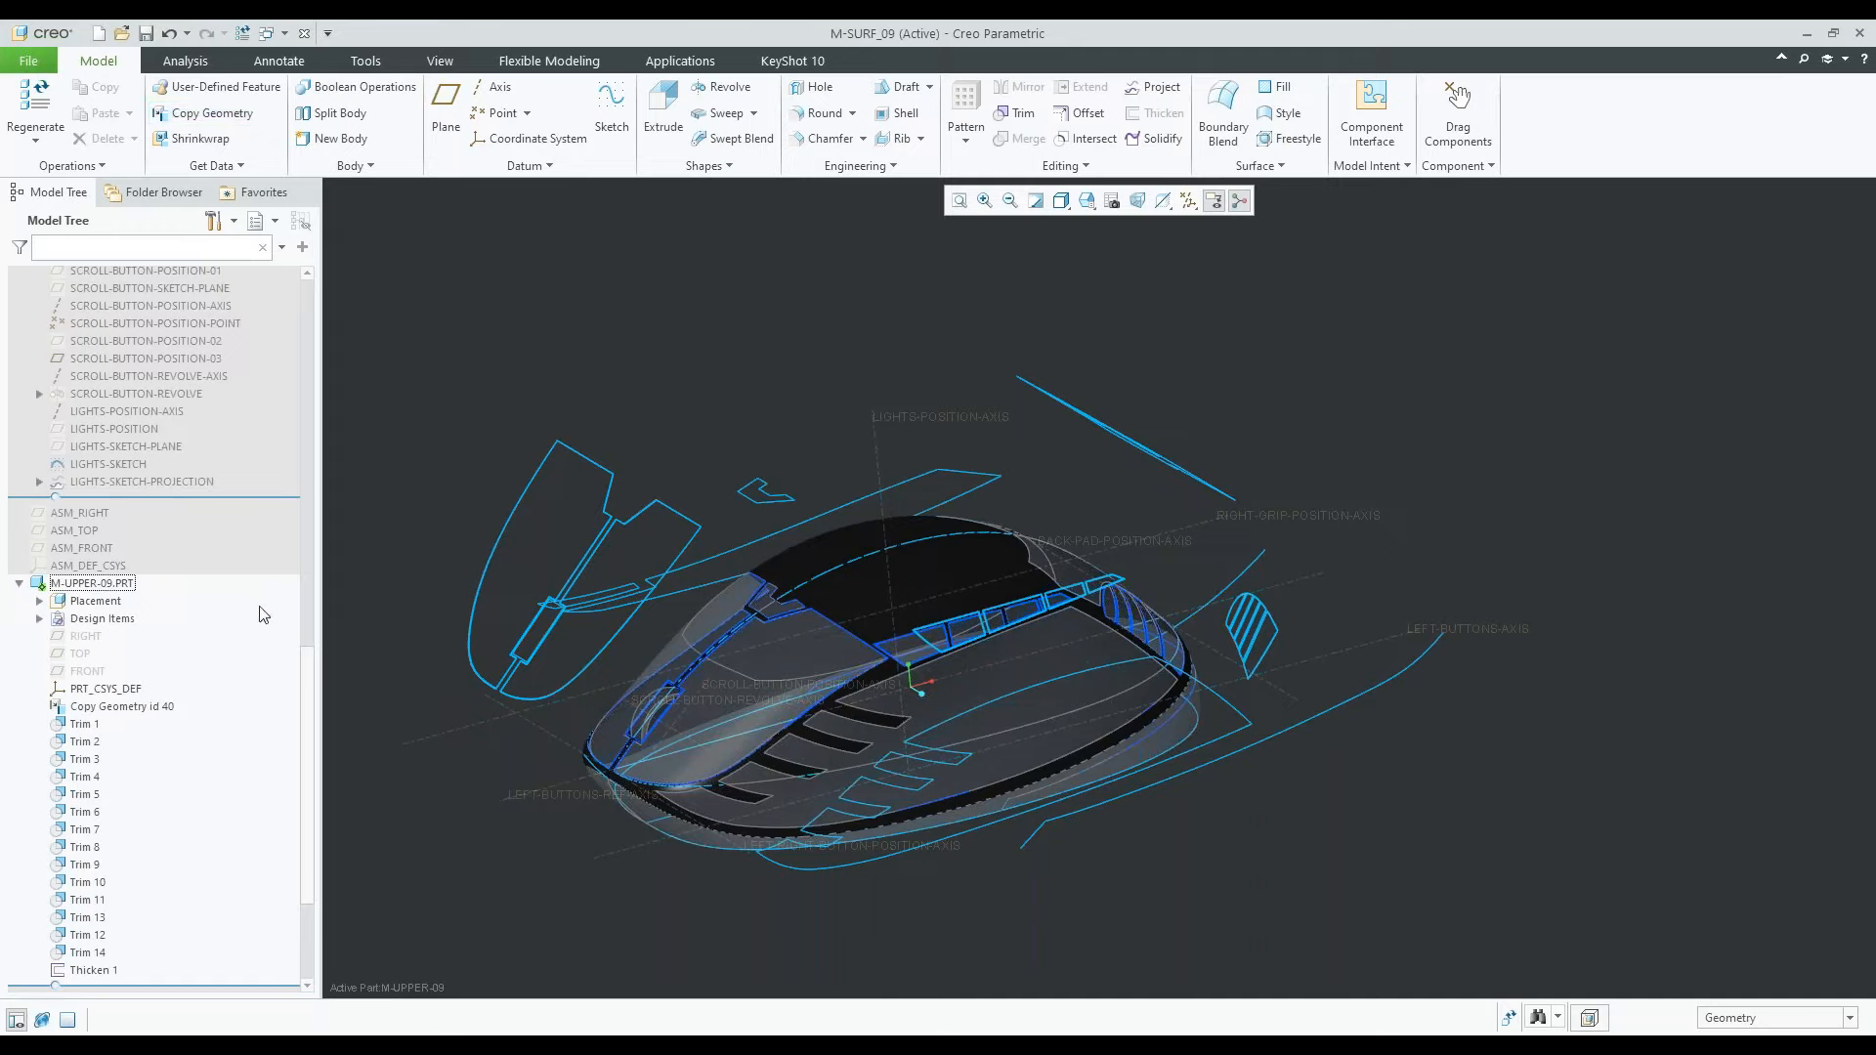
Open Copy Geometry id 40 of M-UPPER-09.PRT for editing and show the skeleton's STYLE-CURVES-SURFACES feature
{"action": "left_click", "coordinate": [140, 710]}
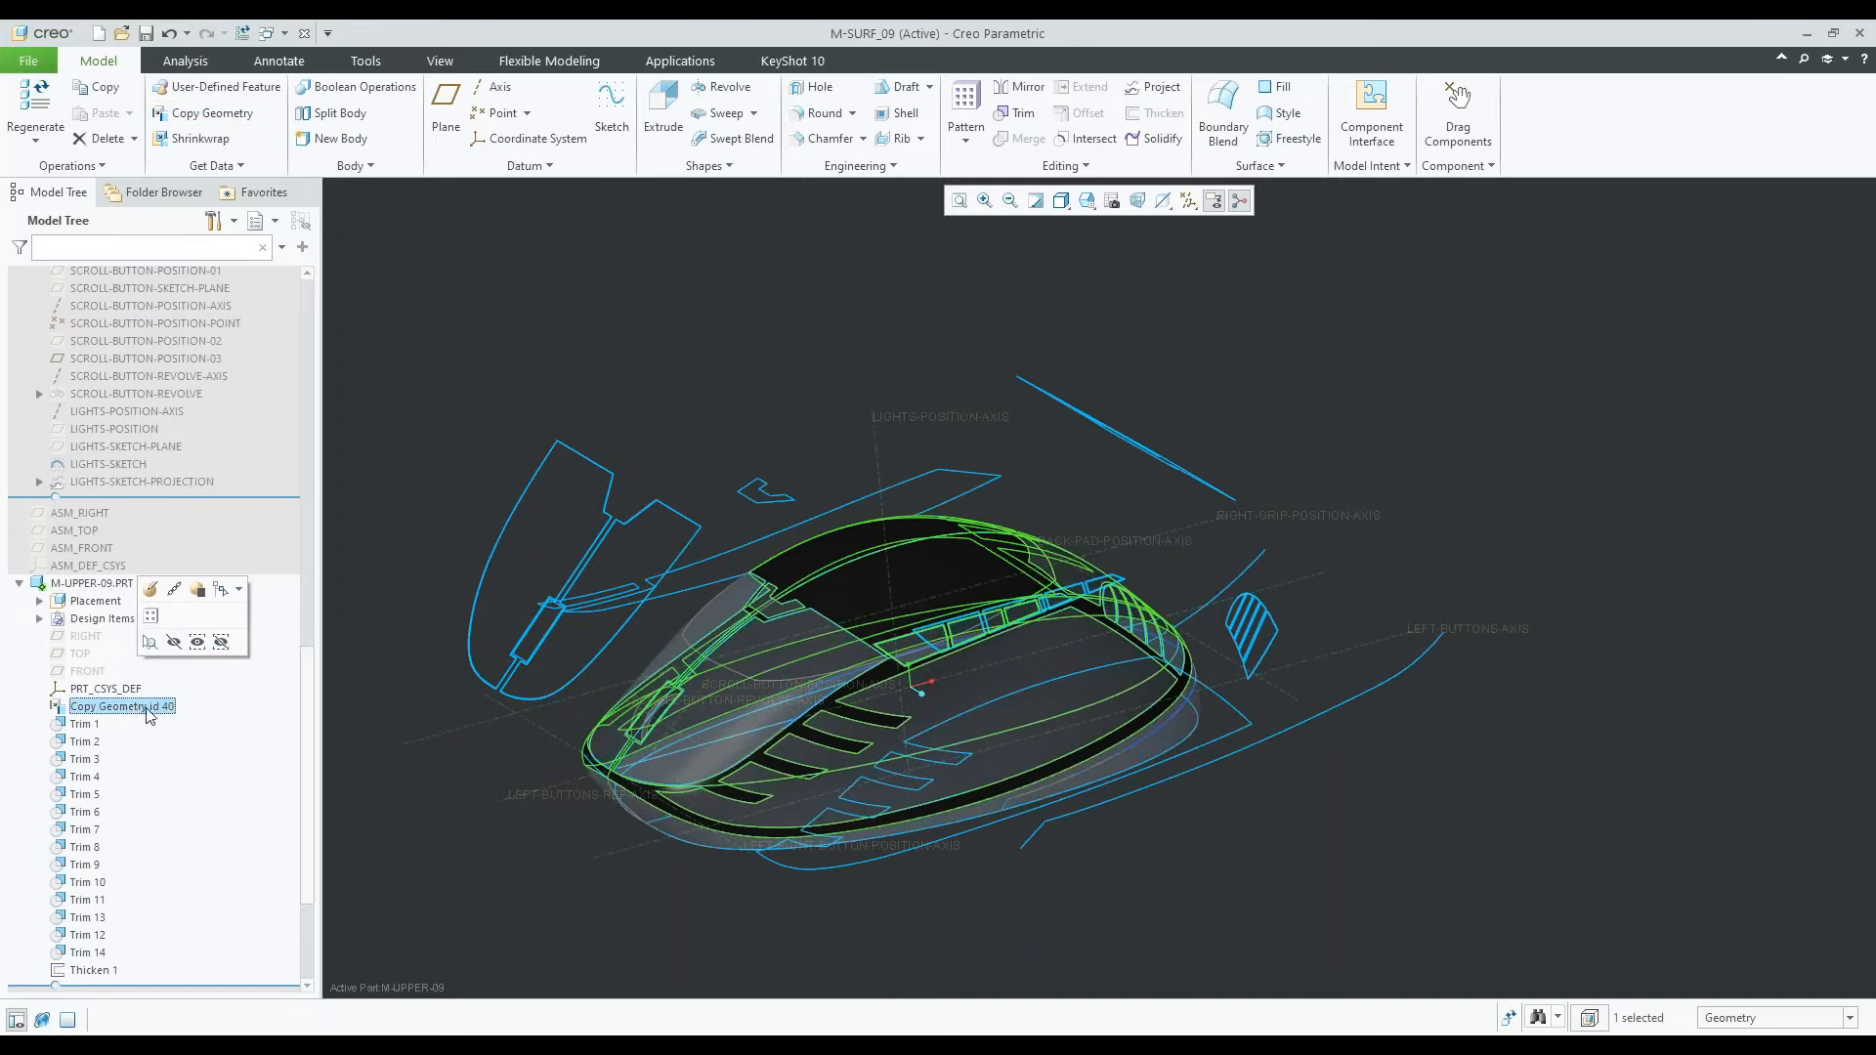
{"action": "left_click", "coordinate": [150, 590]}
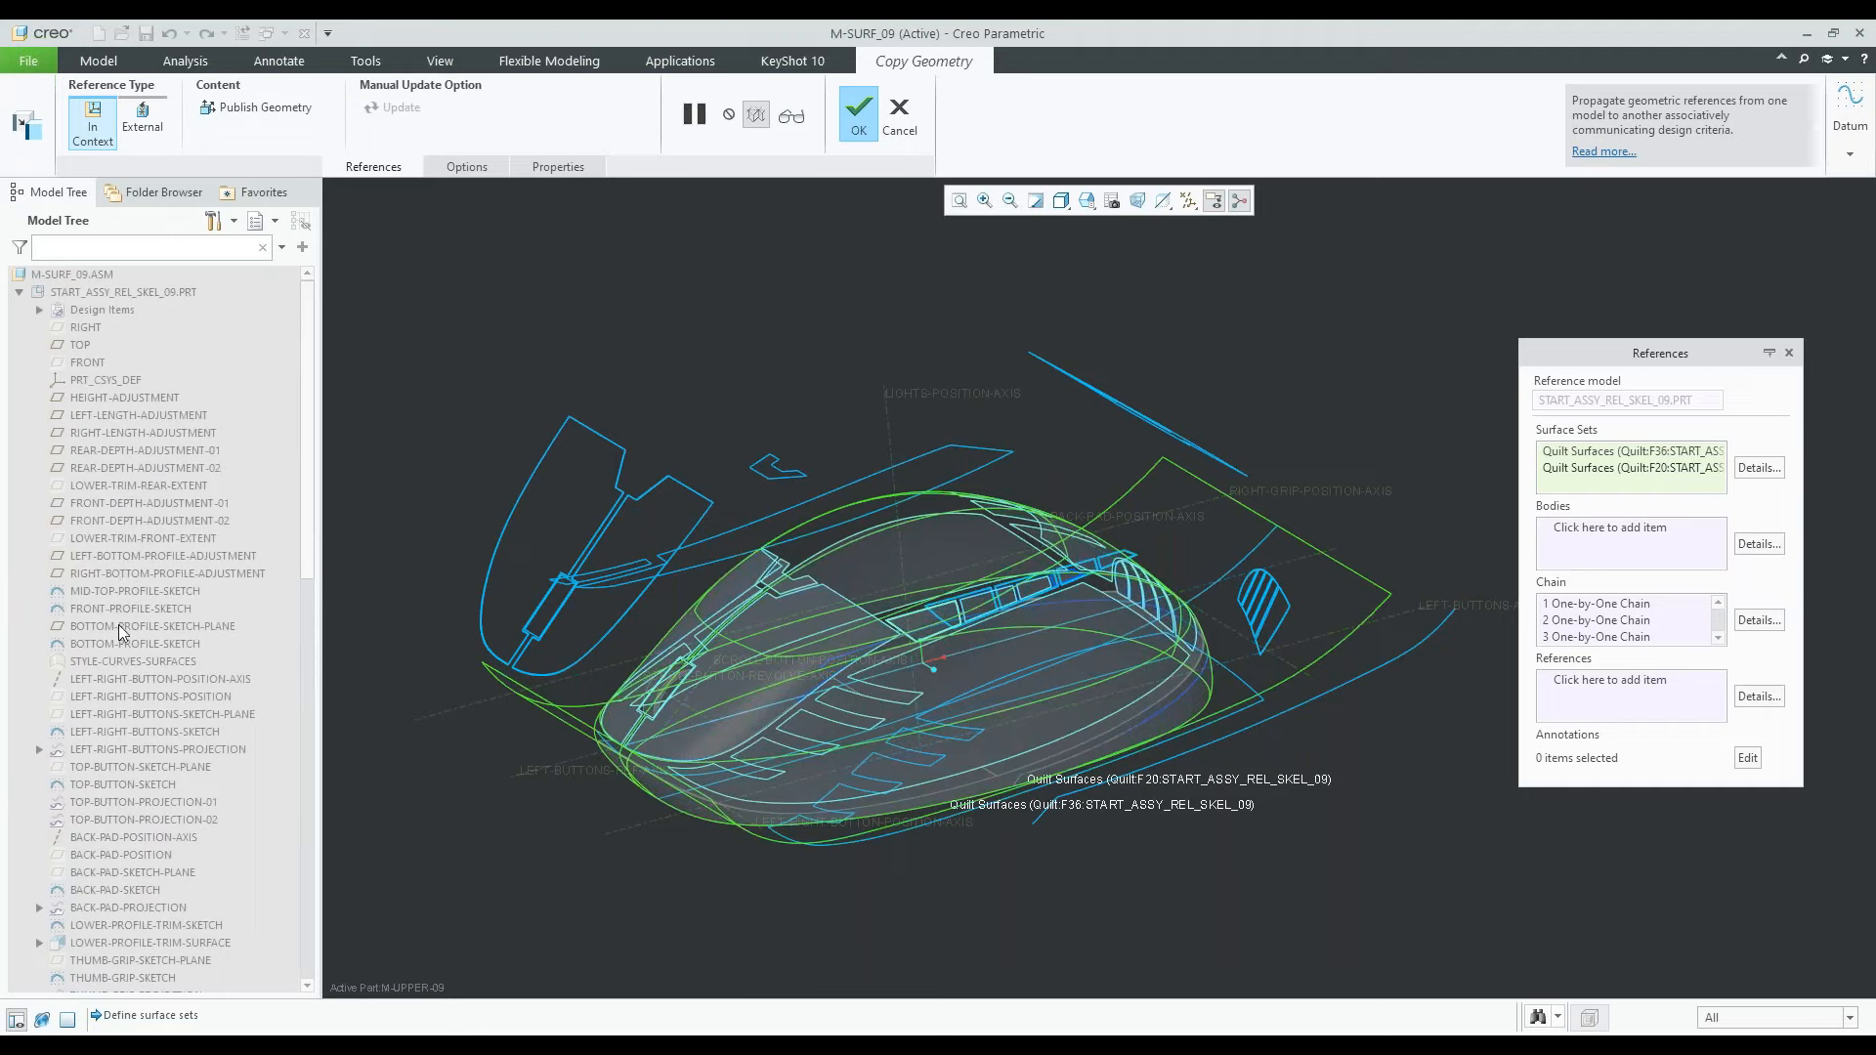
{"action": "right_click", "coordinate": [112, 664]}
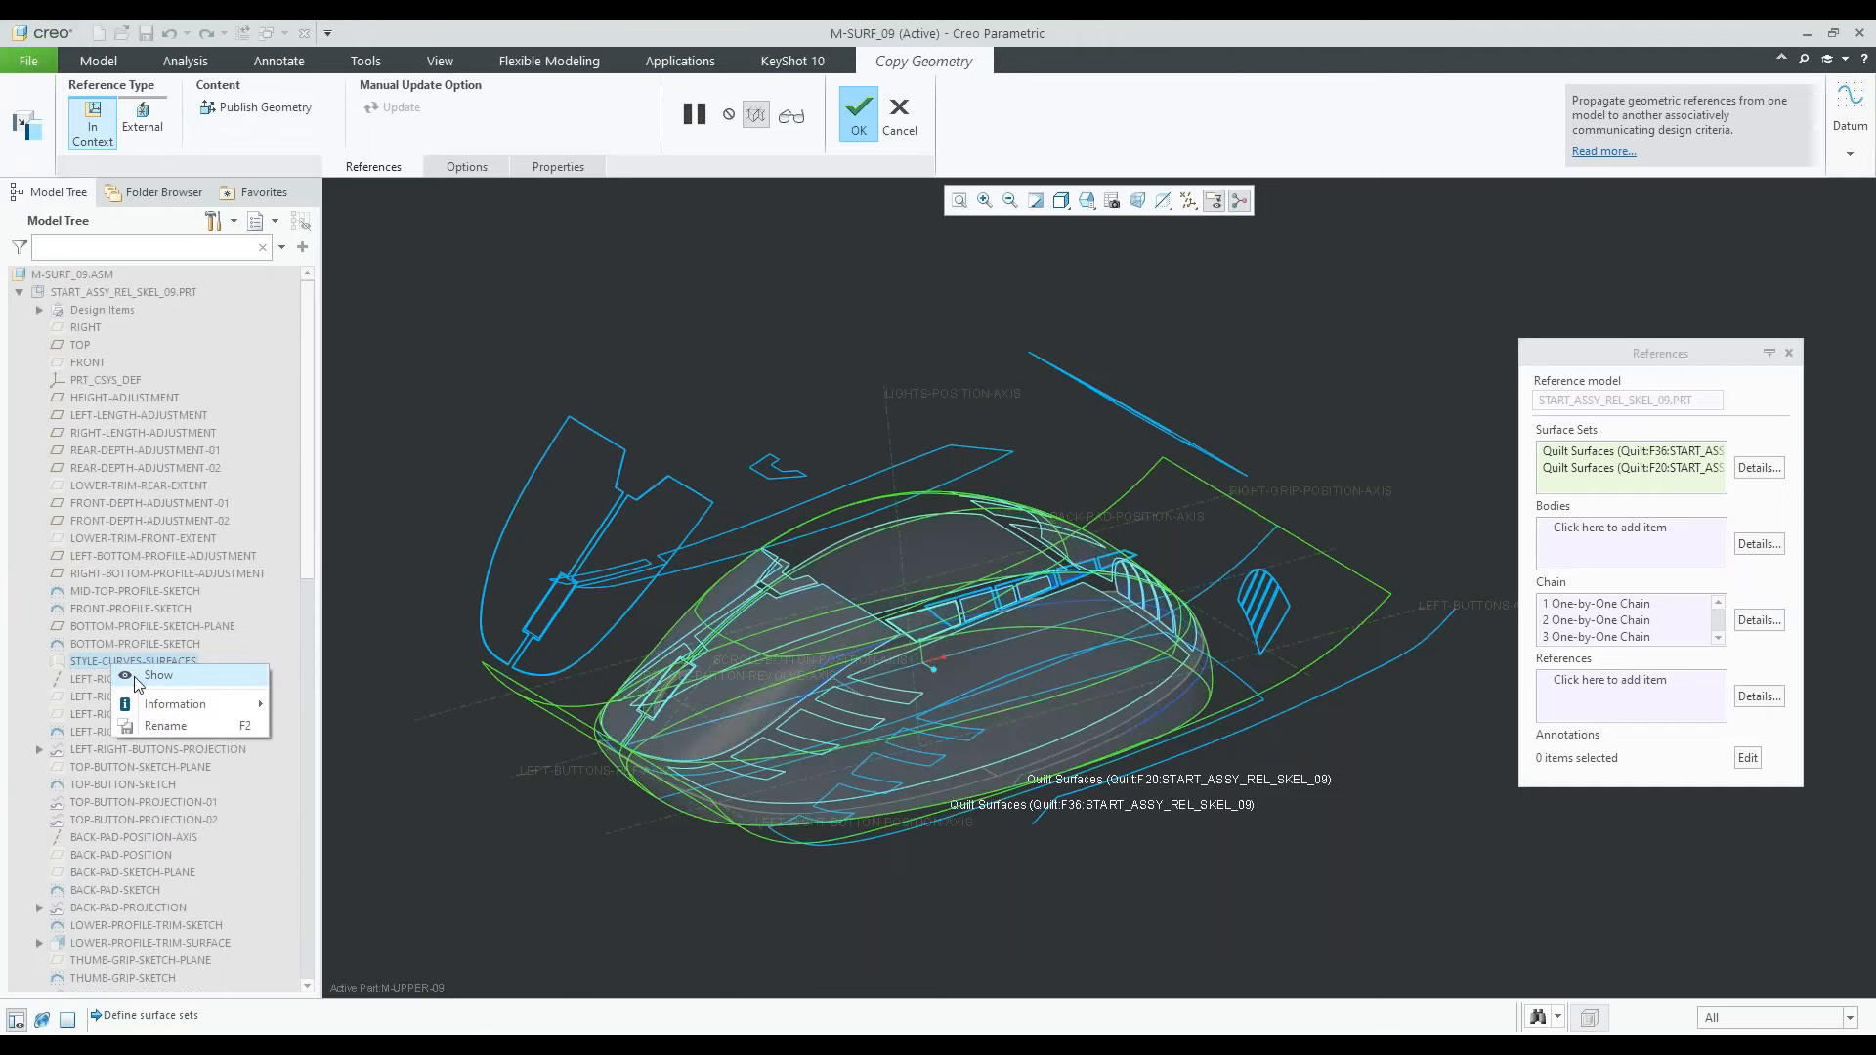
{"action": "left_click", "coordinate": [134, 676]}
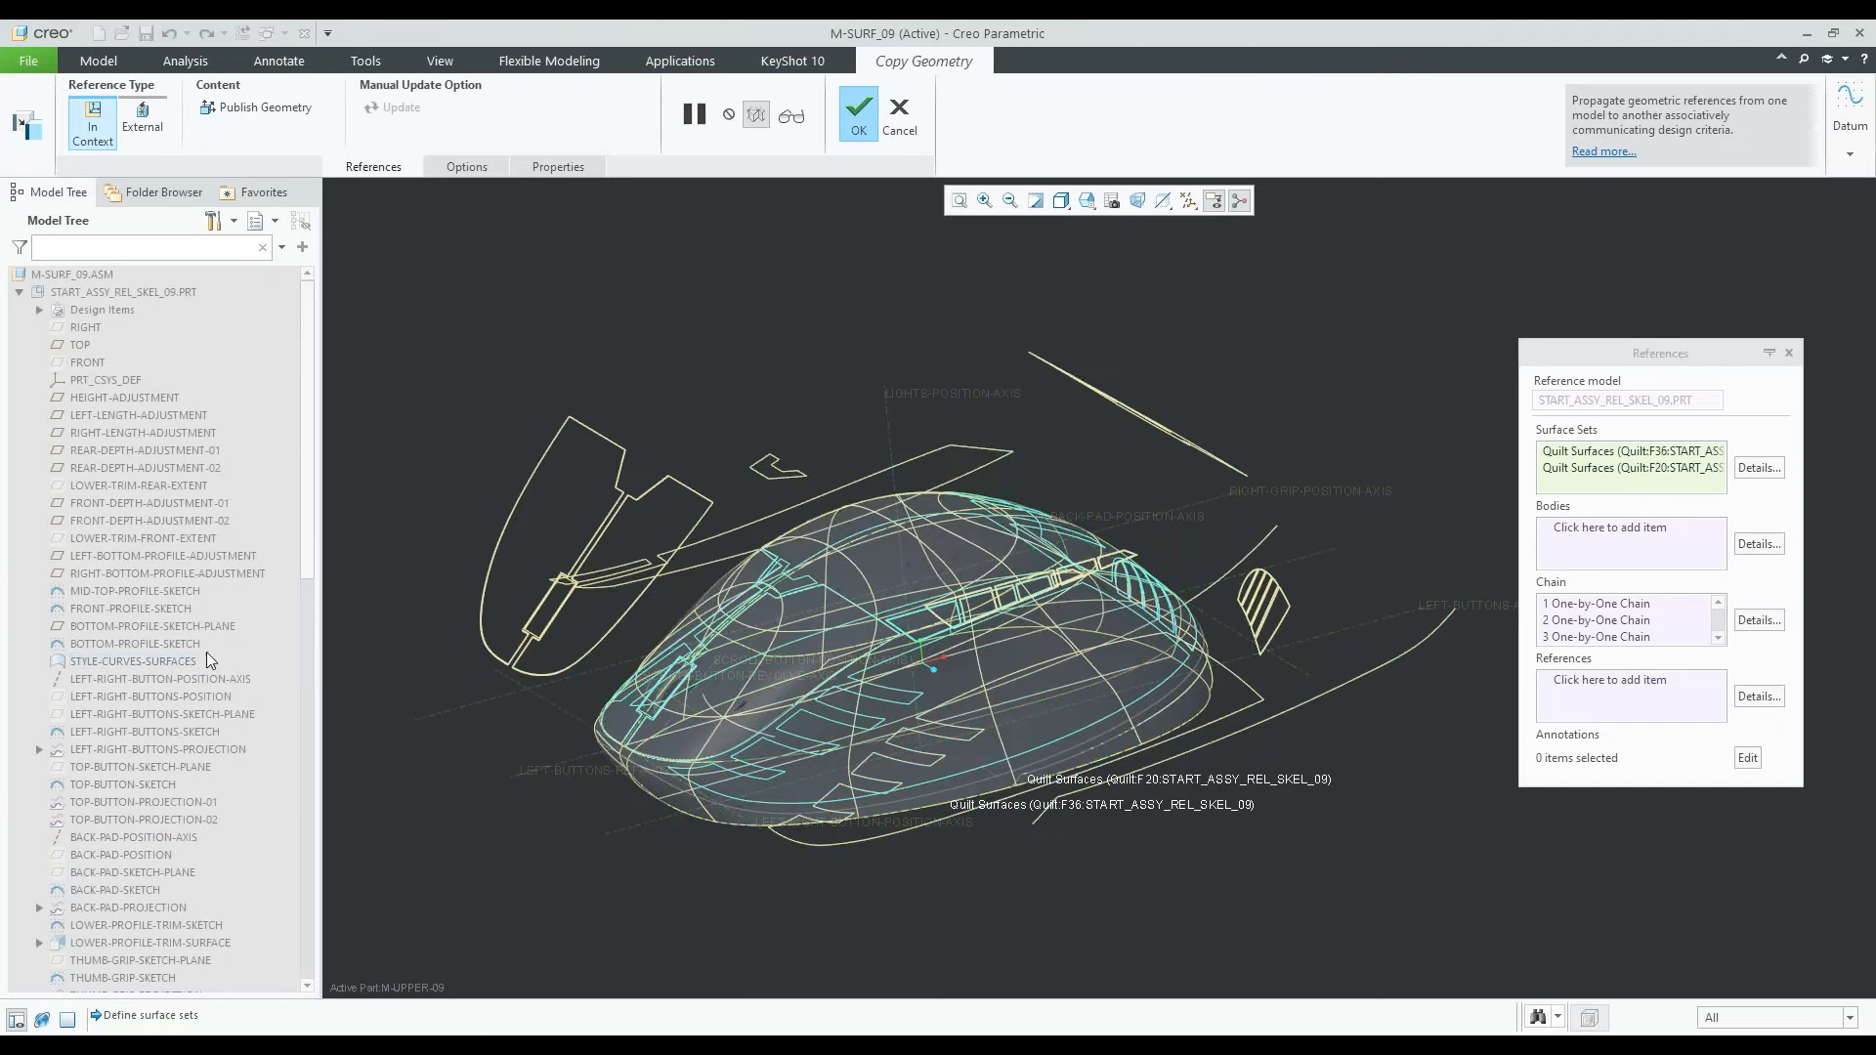
Examine the two quilt surface sets that the copy geometry references from the skeleton
{"action": "scroll", "coordinate": [1005, 760], "scroll_direction": "down", "scroll_amount": 3}
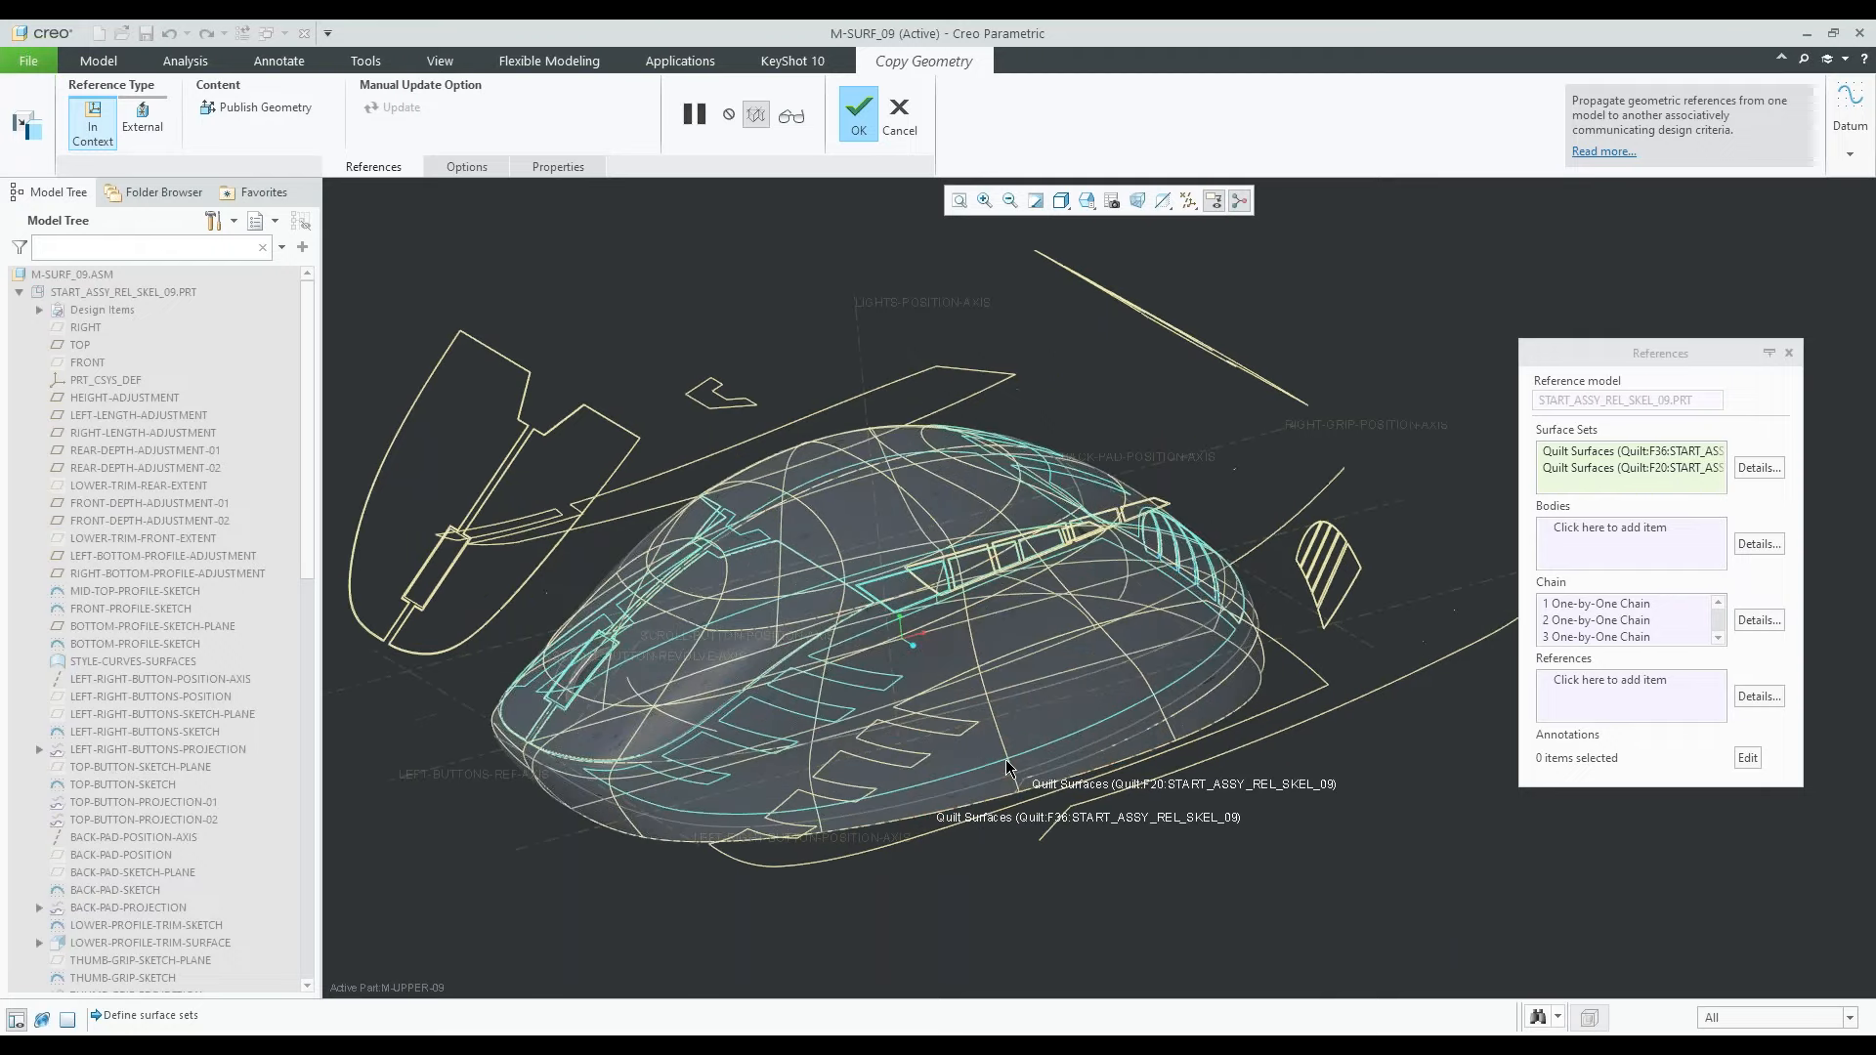
{"action": "left_click", "coordinate": [1590, 455]}
{"action": "scroll", "coordinate": [1227, 377], "scroll_direction": "up", "scroll_amount": 1}
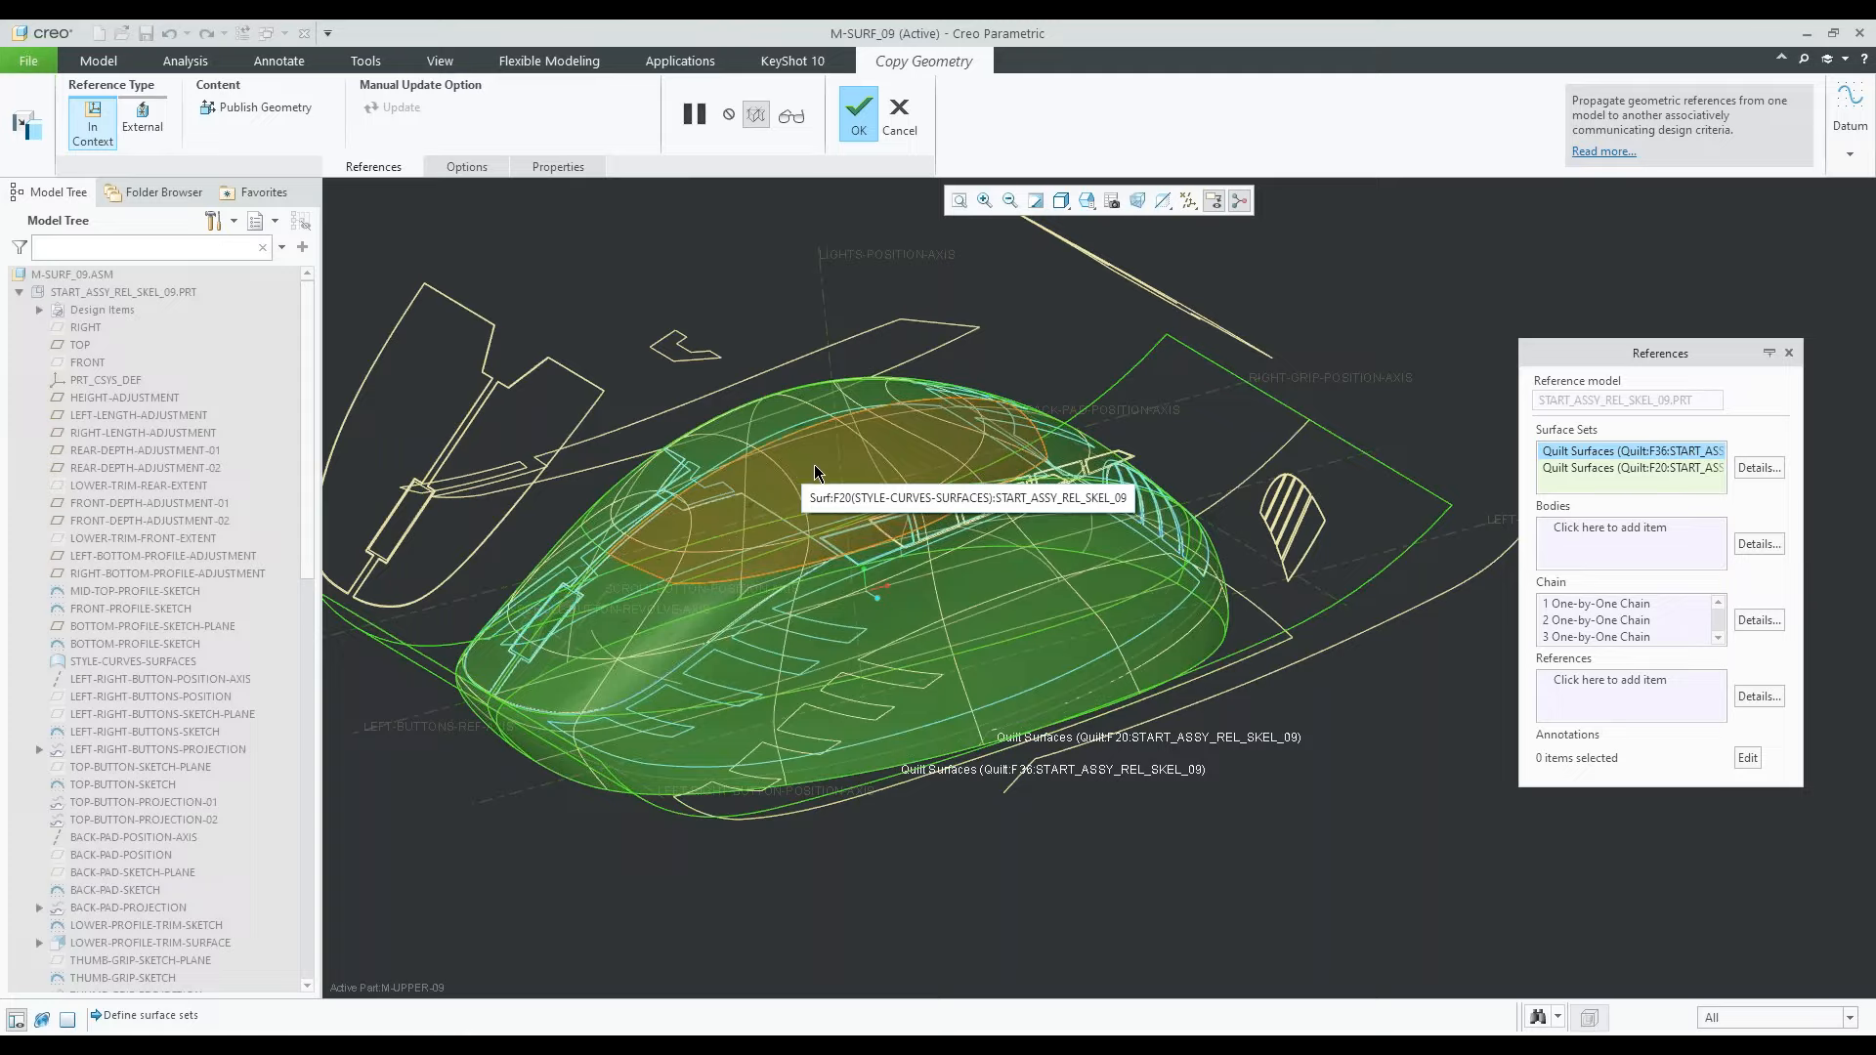
{"action": "middle_click_drag", "start_coordinate": [935, 748], "coordinate": [939, 674]}
Examine the one-by-one chains copied from the skeleton around the mouse body, and accept the copy geometry definition
{"action": "left_click", "coordinate": [1585, 606]}
{"action": "middle_click_drag", "start_coordinate": [978, 578], "coordinate": [713, 578]}
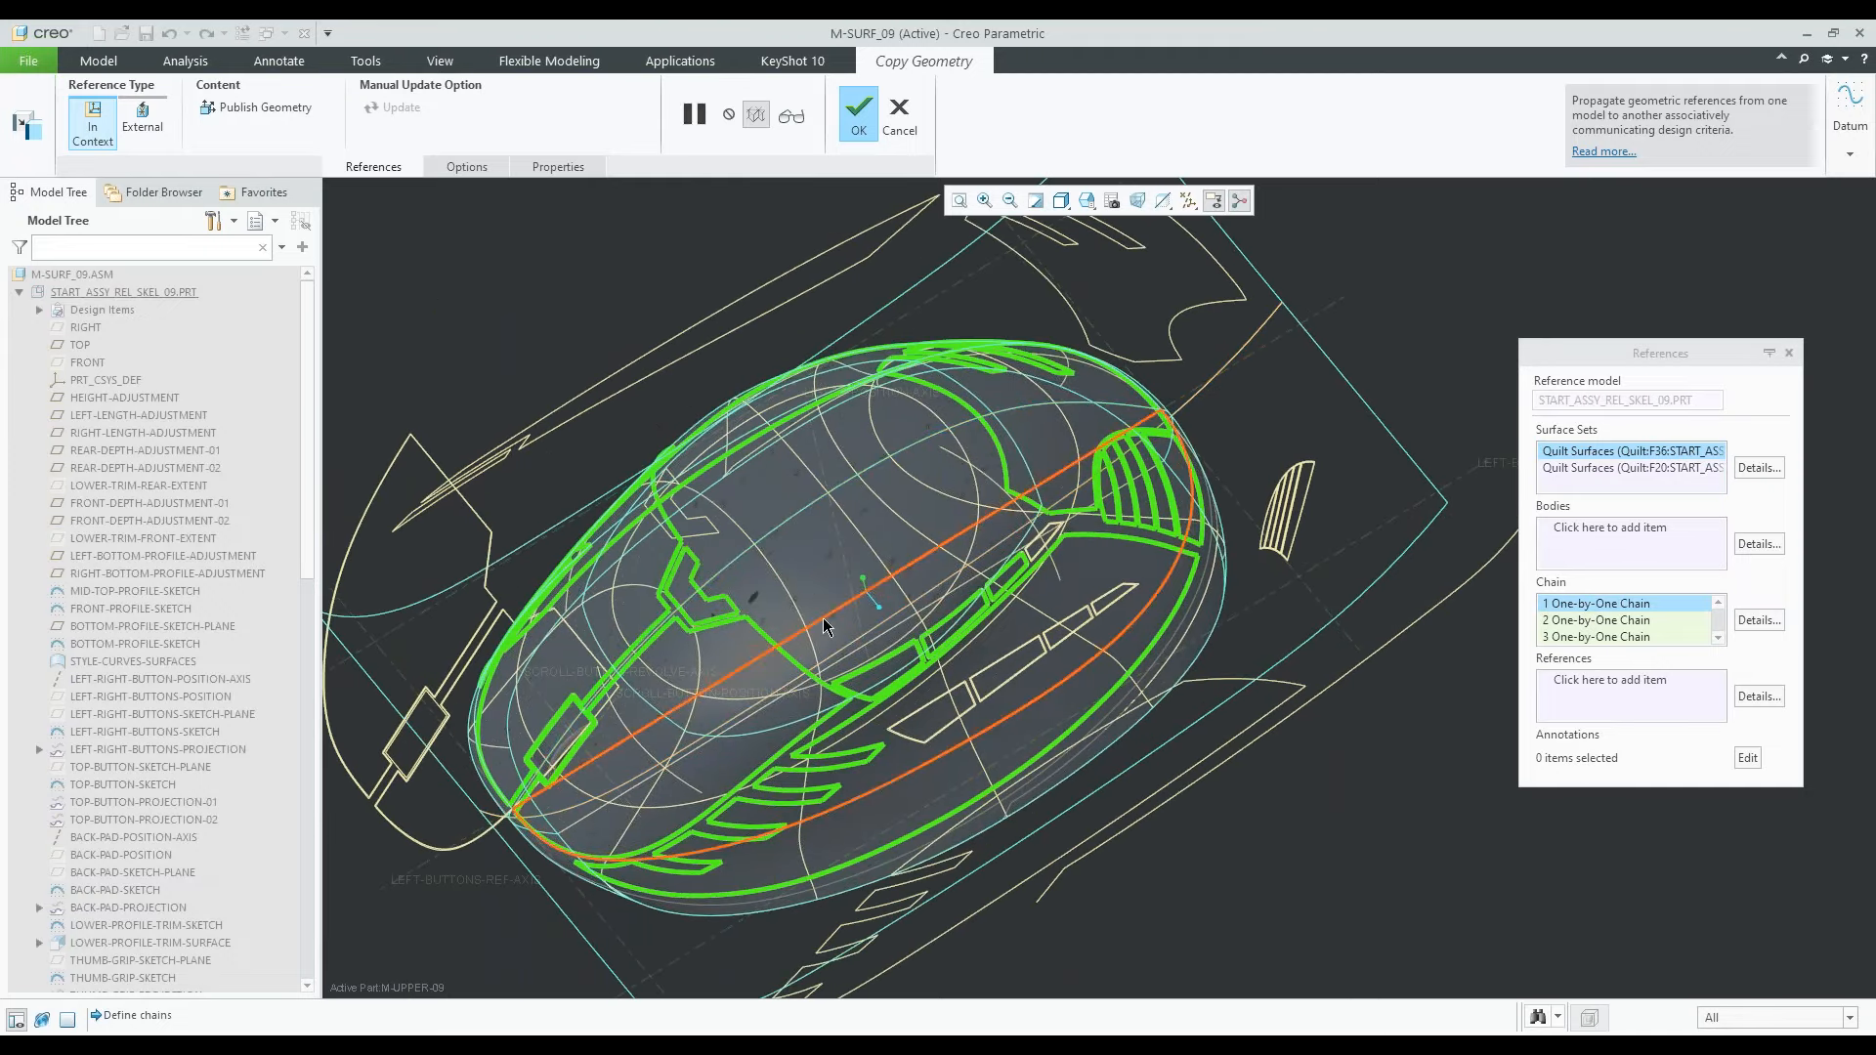
{"action": "scroll", "coordinate": [770, 668], "scroll_direction": "down", "scroll_amount": 2}
{"action": "scroll", "coordinate": [755, 660], "scroll_direction": "down", "scroll_amount": 3}
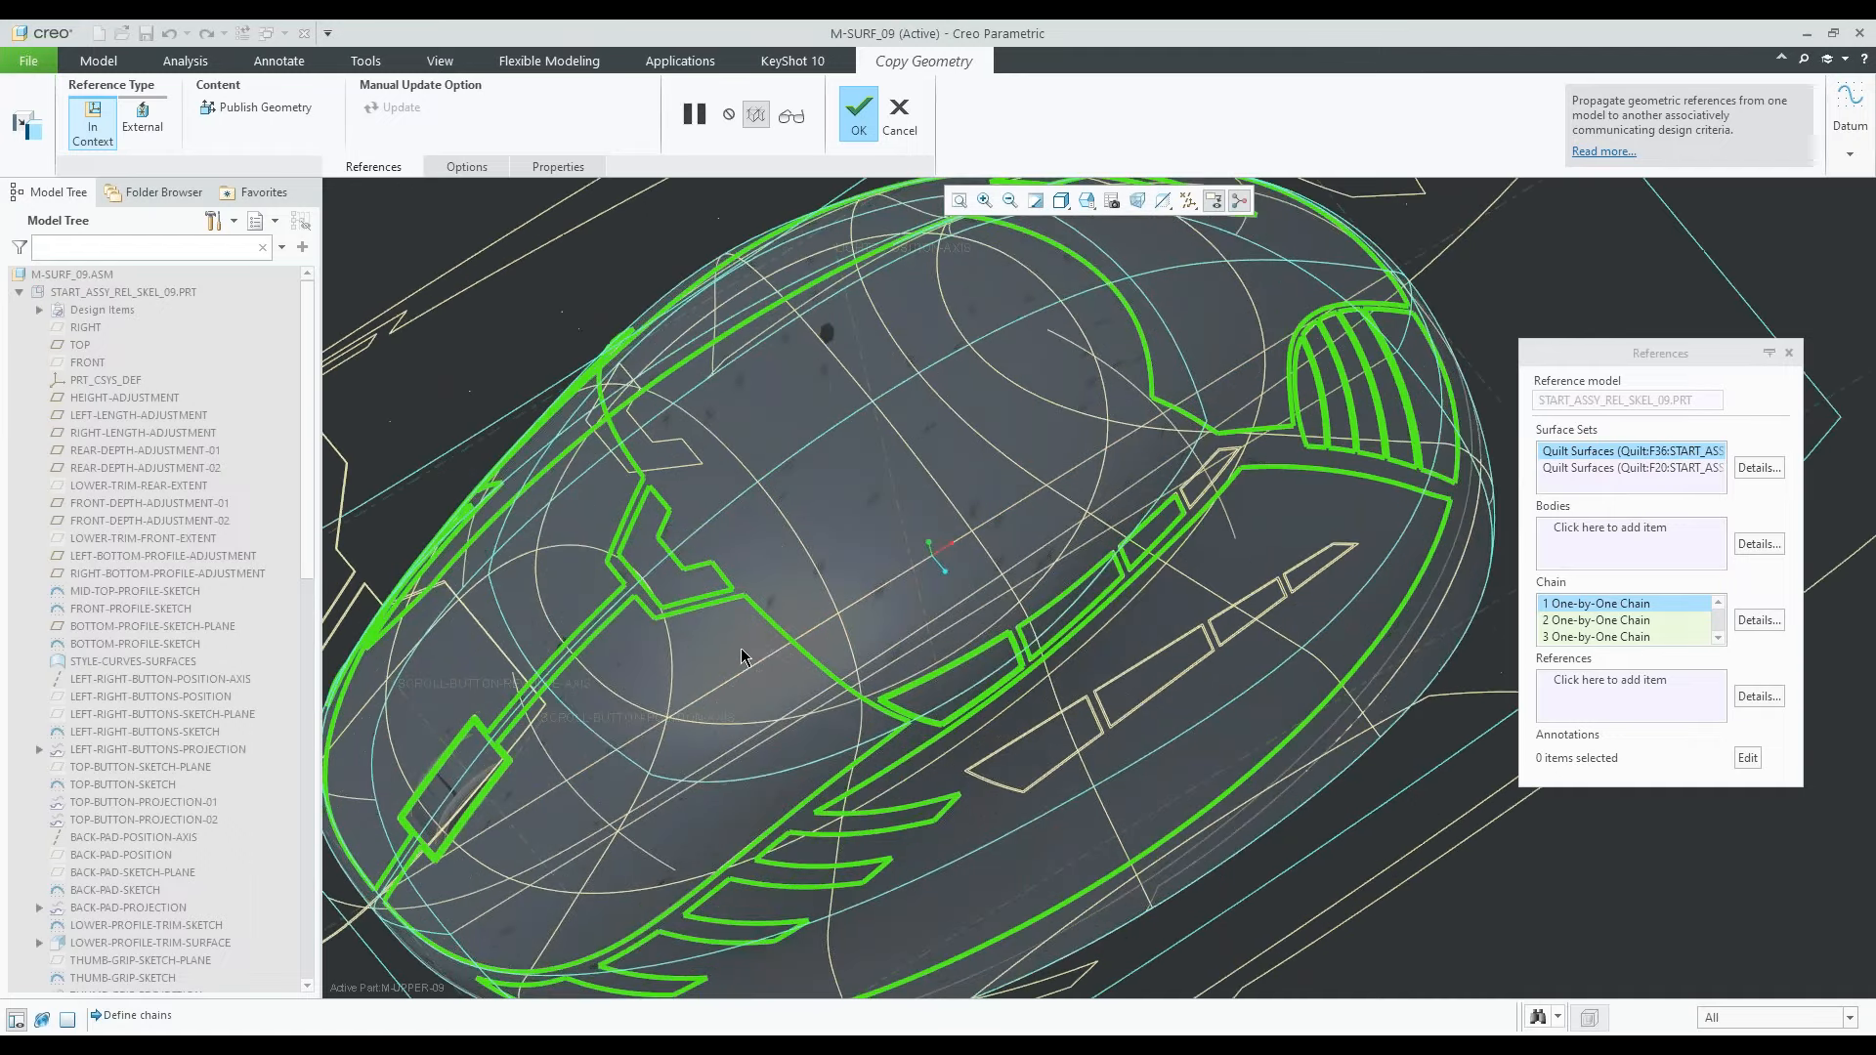
{"action": "mouse_move", "coordinate": [721, 628]}
{"action": "middle_mouse_down"}
{"action": "mouse_move", "coordinate": [764, 581]}
{"action": "mouse_move", "coordinate": [894, 569]}
{"action": "middle_mouse_up"}
{"action": "scroll", "coordinate": [834, 607], "scroll_direction": "up", "scroll_amount": 4}
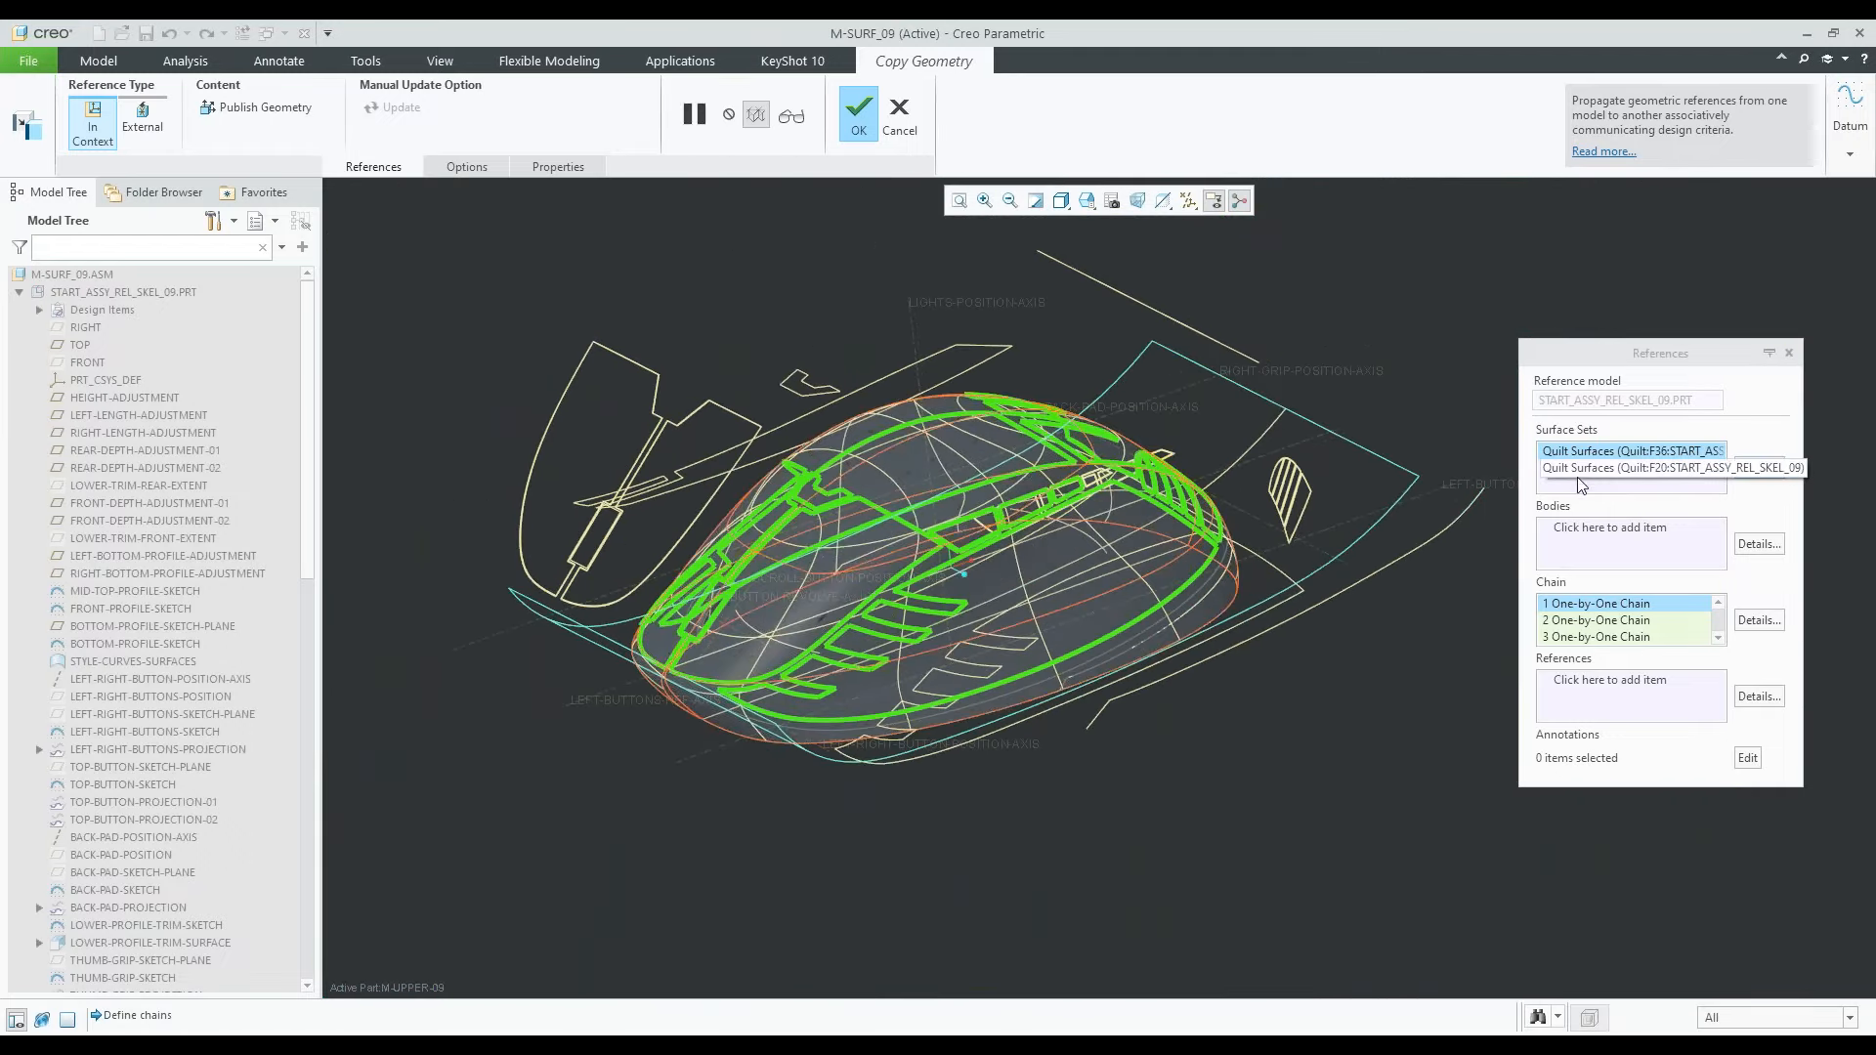
{"action": "scroll", "coordinate": [1602, 610], "scroll_direction": "down", "scroll_amount": 1}
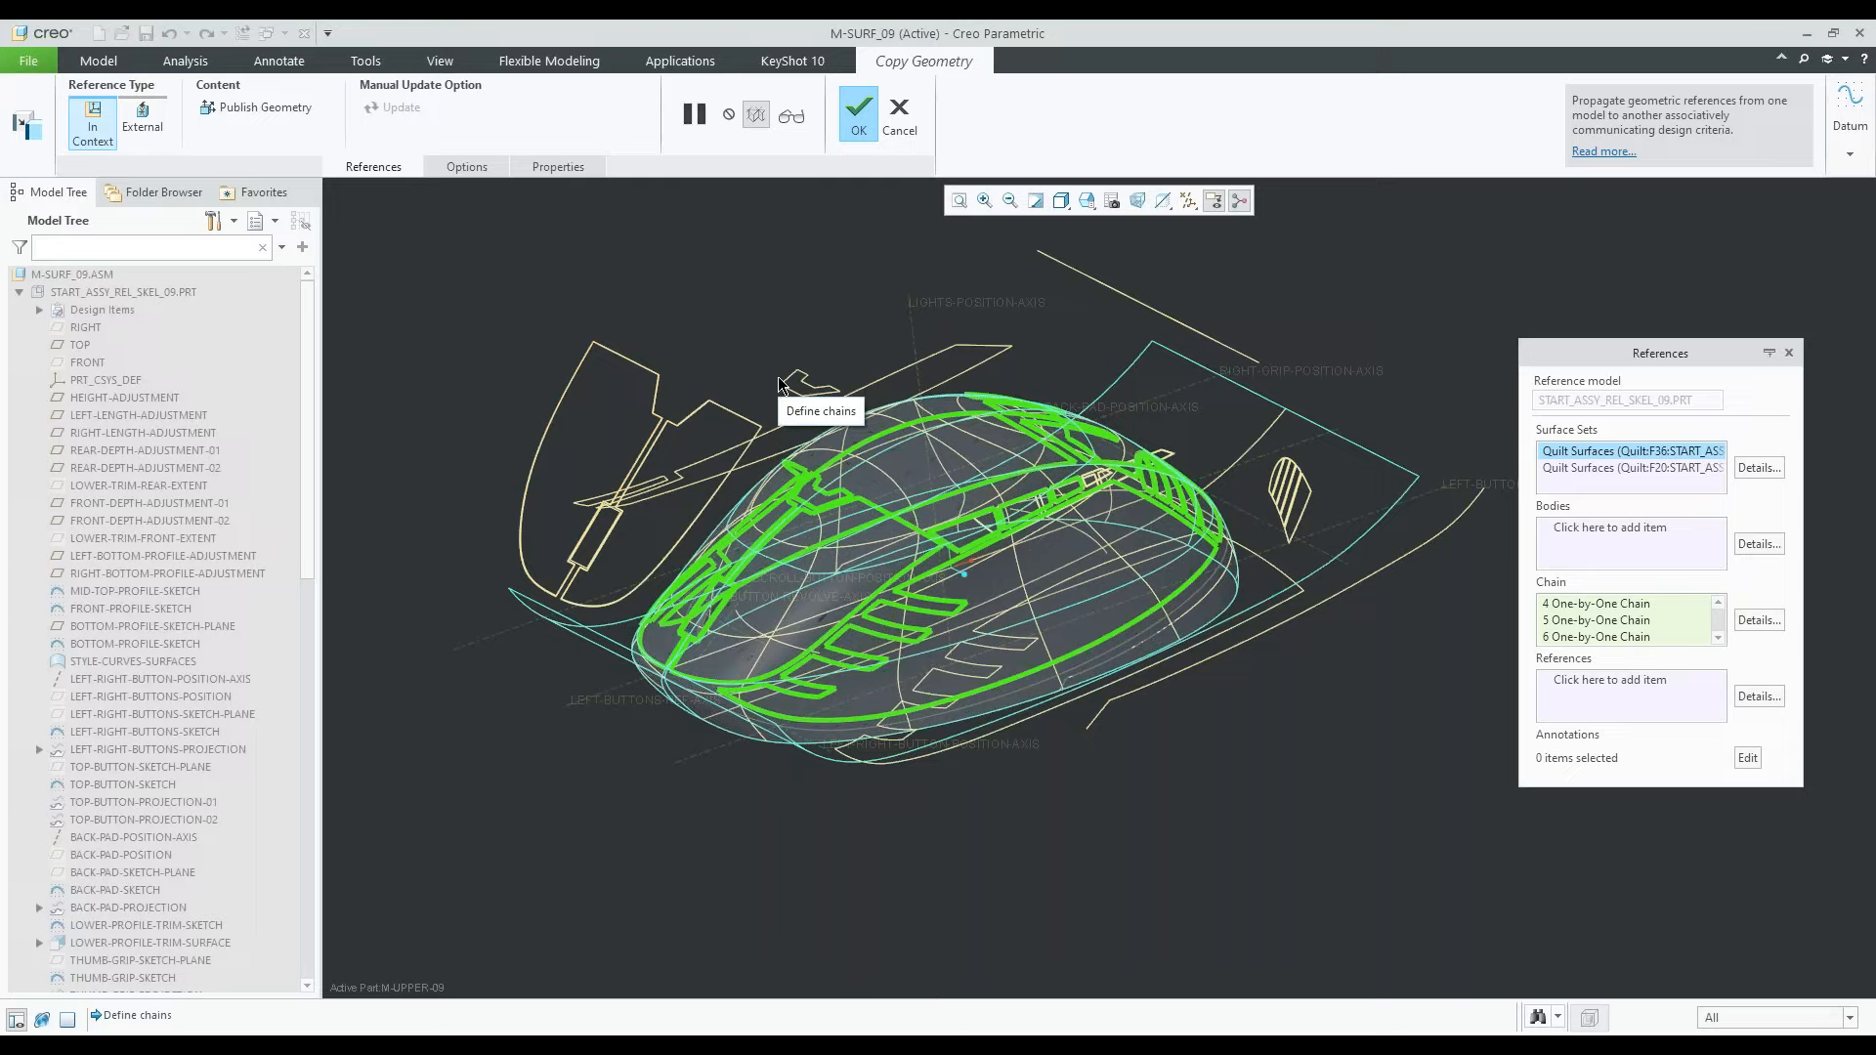
{"action": "left_click", "coordinate": [856, 115]}
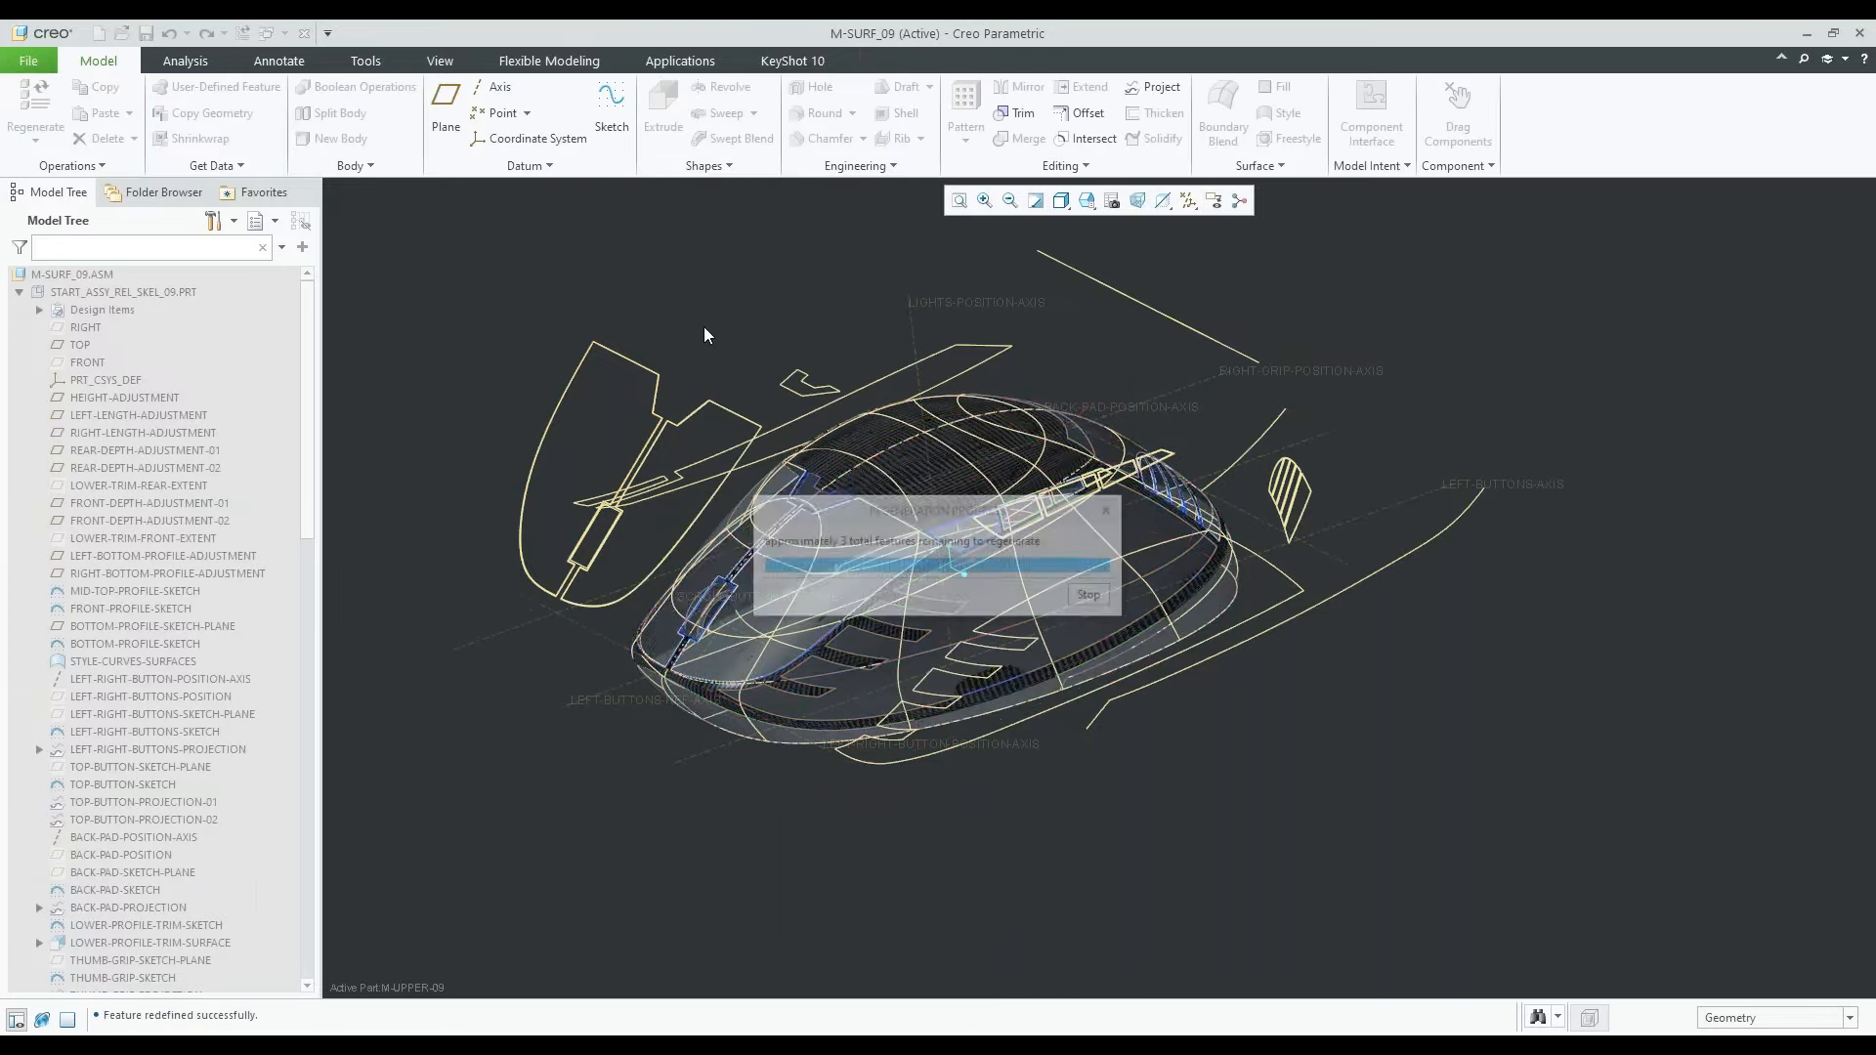
Hide the skeleton's STYLE-CURVES-SURFACES feature and return to the features of M-UPPER-09.PRT
{"action": "left_click", "coordinate": [134, 662]}
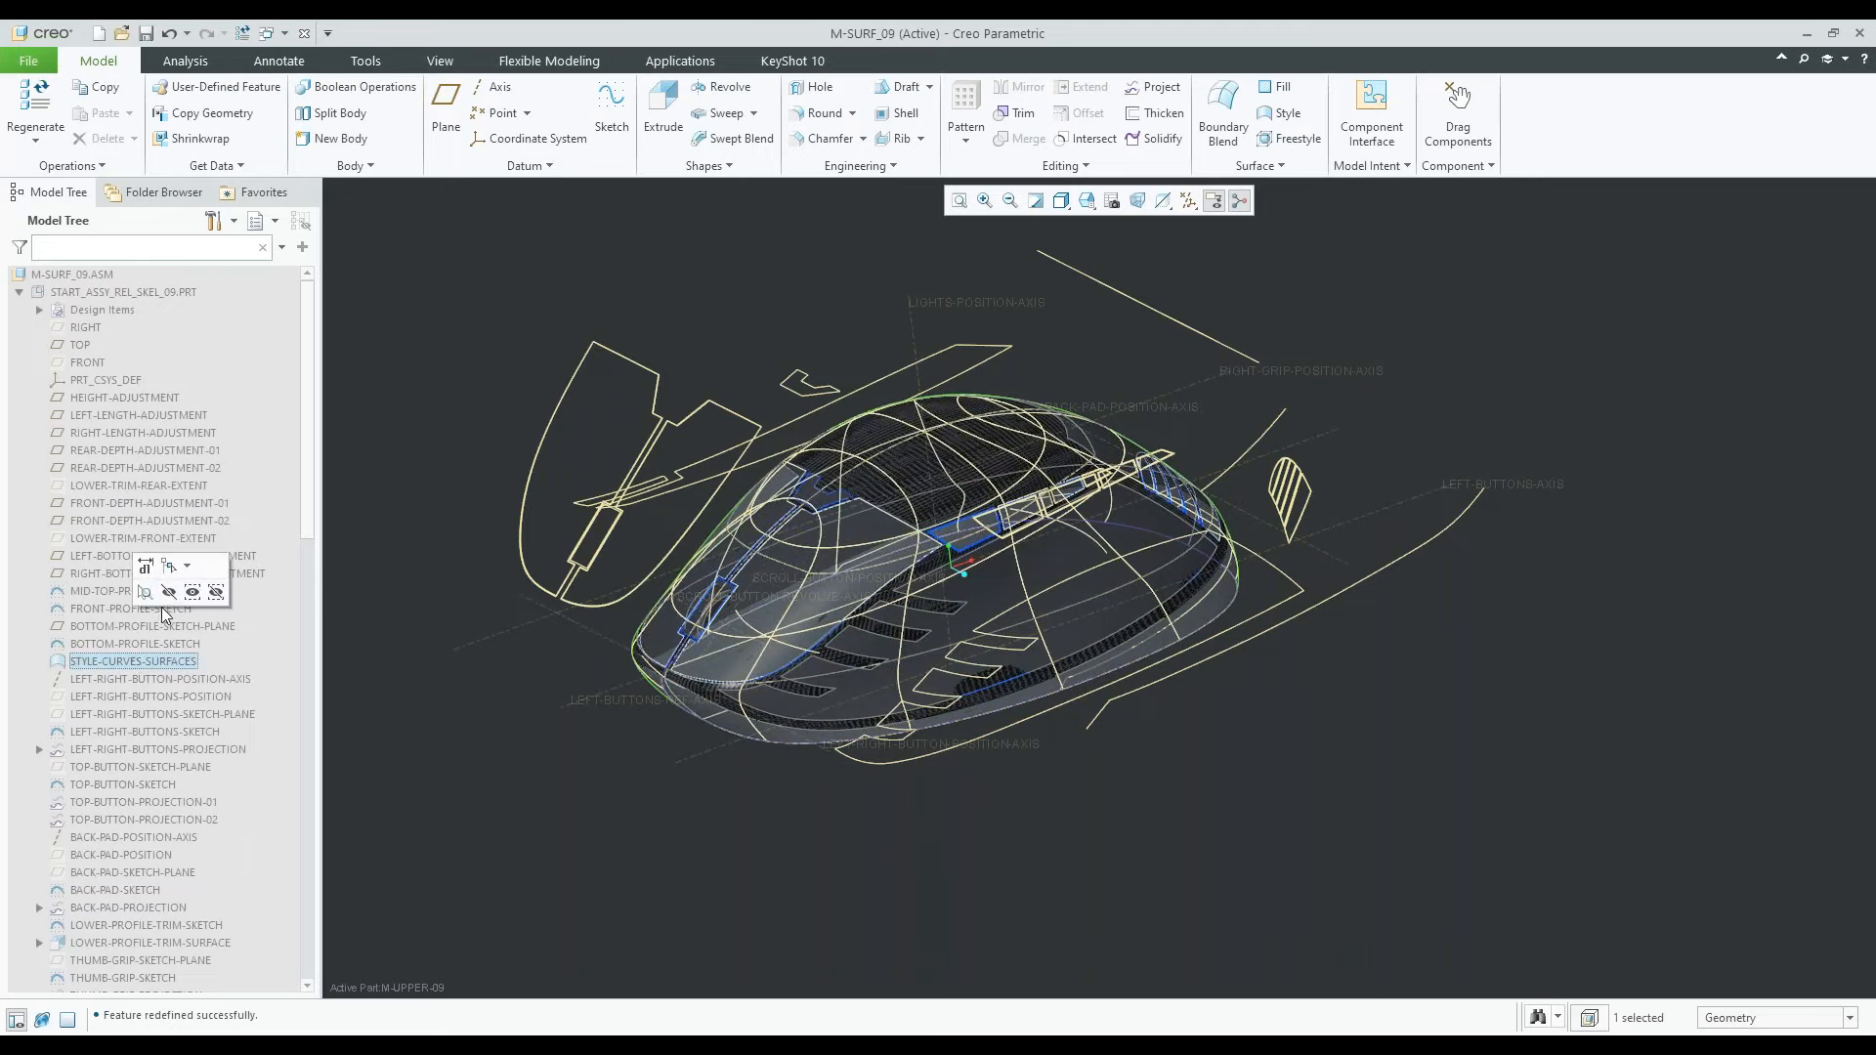
{"action": "left_click", "coordinate": [168, 592]}
{"action": "left_click_drag", "start_coordinate": [307, 497], "coordinate": [322, 891]}
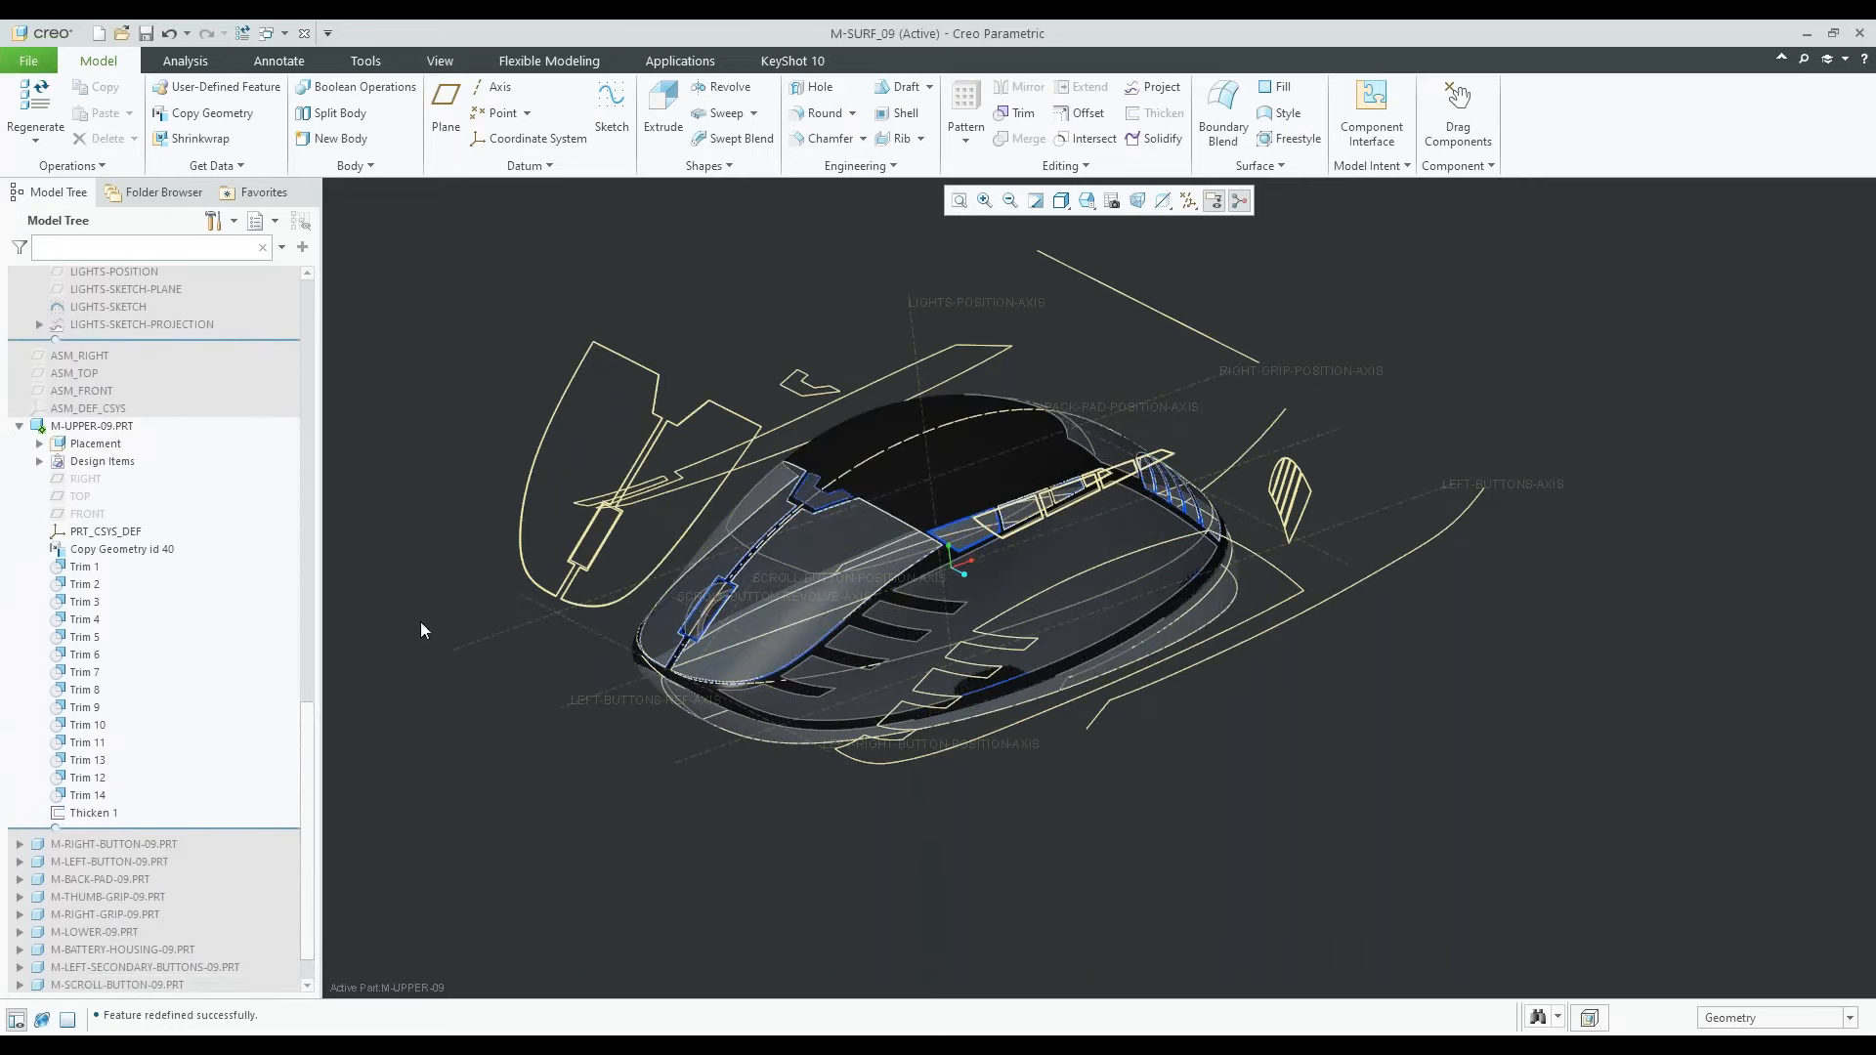
Open Trim 1 of M-UPPER-09.PRT for editing to inspect its trimmed quilt and trimming chain
{"action": "scroll", "coordinate": [826, 506], "scroll_direction": "up", "scroll_amount": 3}
{"action": "mouse_move", "coordinate": [1080, 606]}
{"action": "middle_mouse_down"}
{"action": "mouse_move", "coordinate": [1105, 561]}
{"action": "mouse_move", "coordinate": [1104, 595]}
{"action": "middle_mouse_up"}
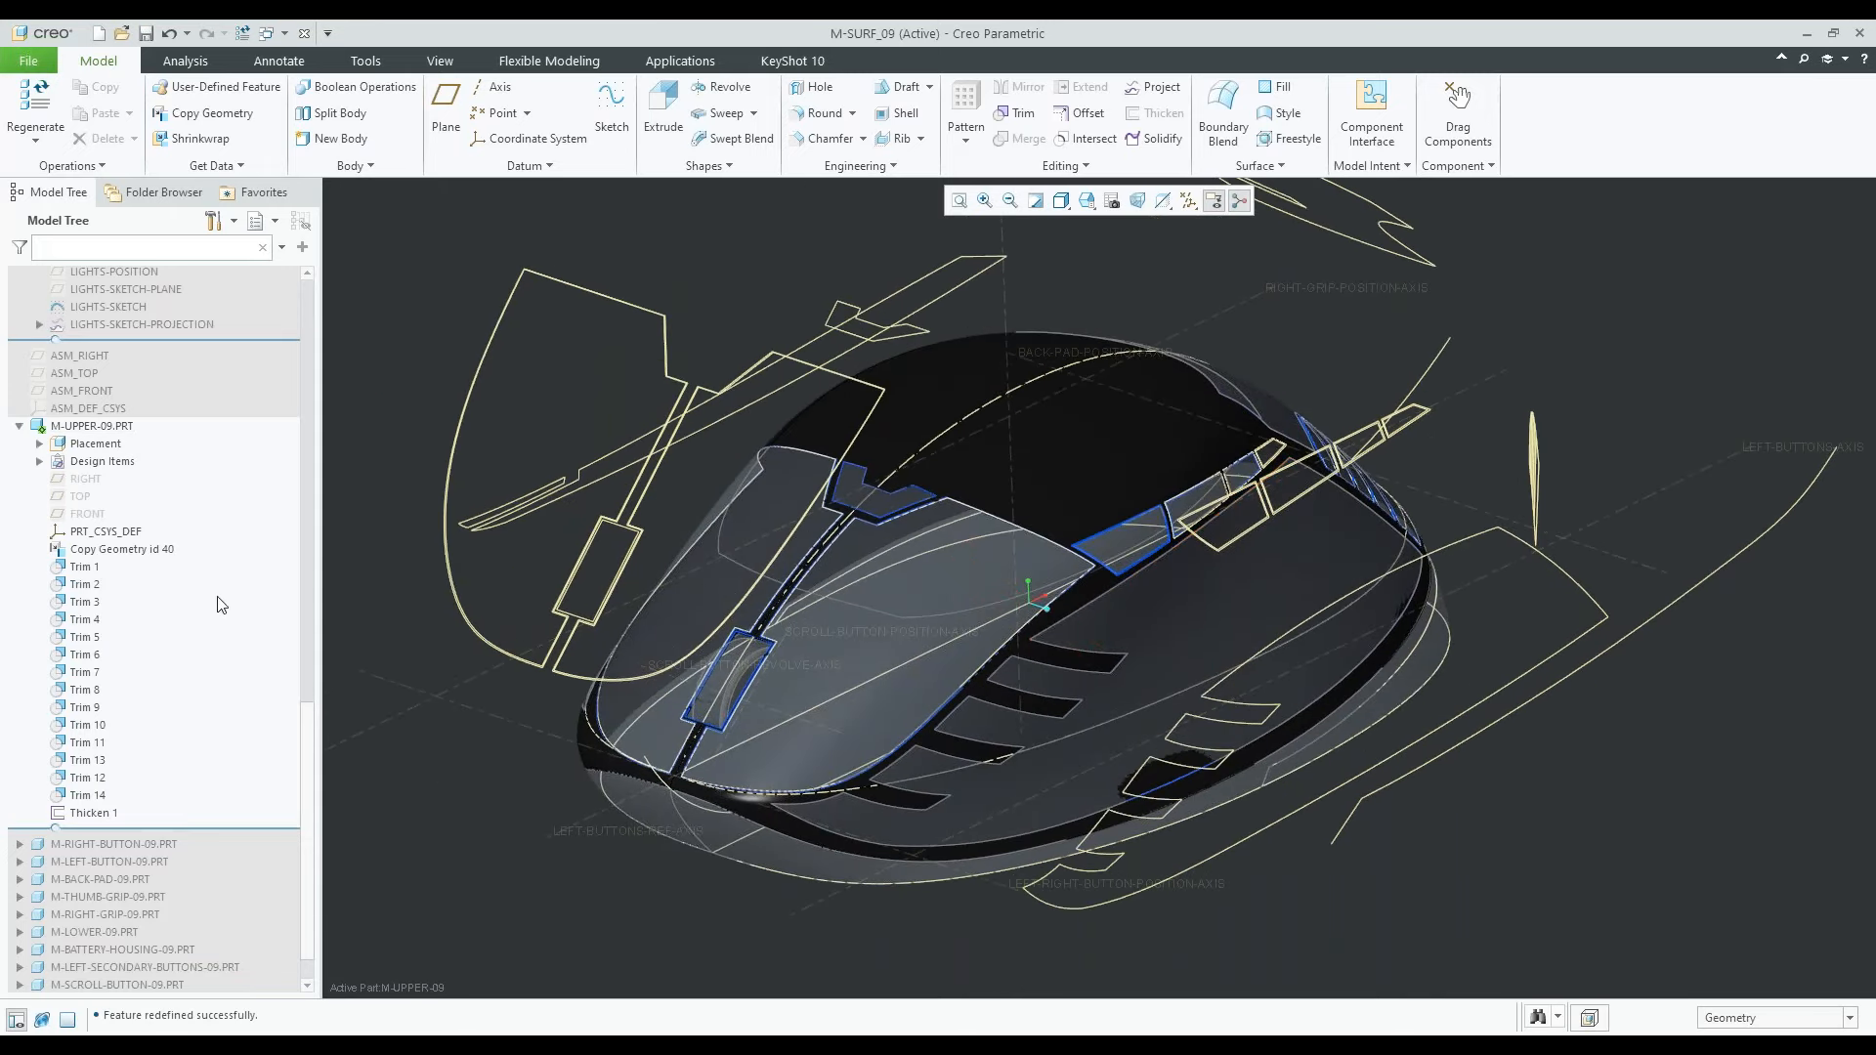
{"action": "left_click", "coordinate": [80, 569]}
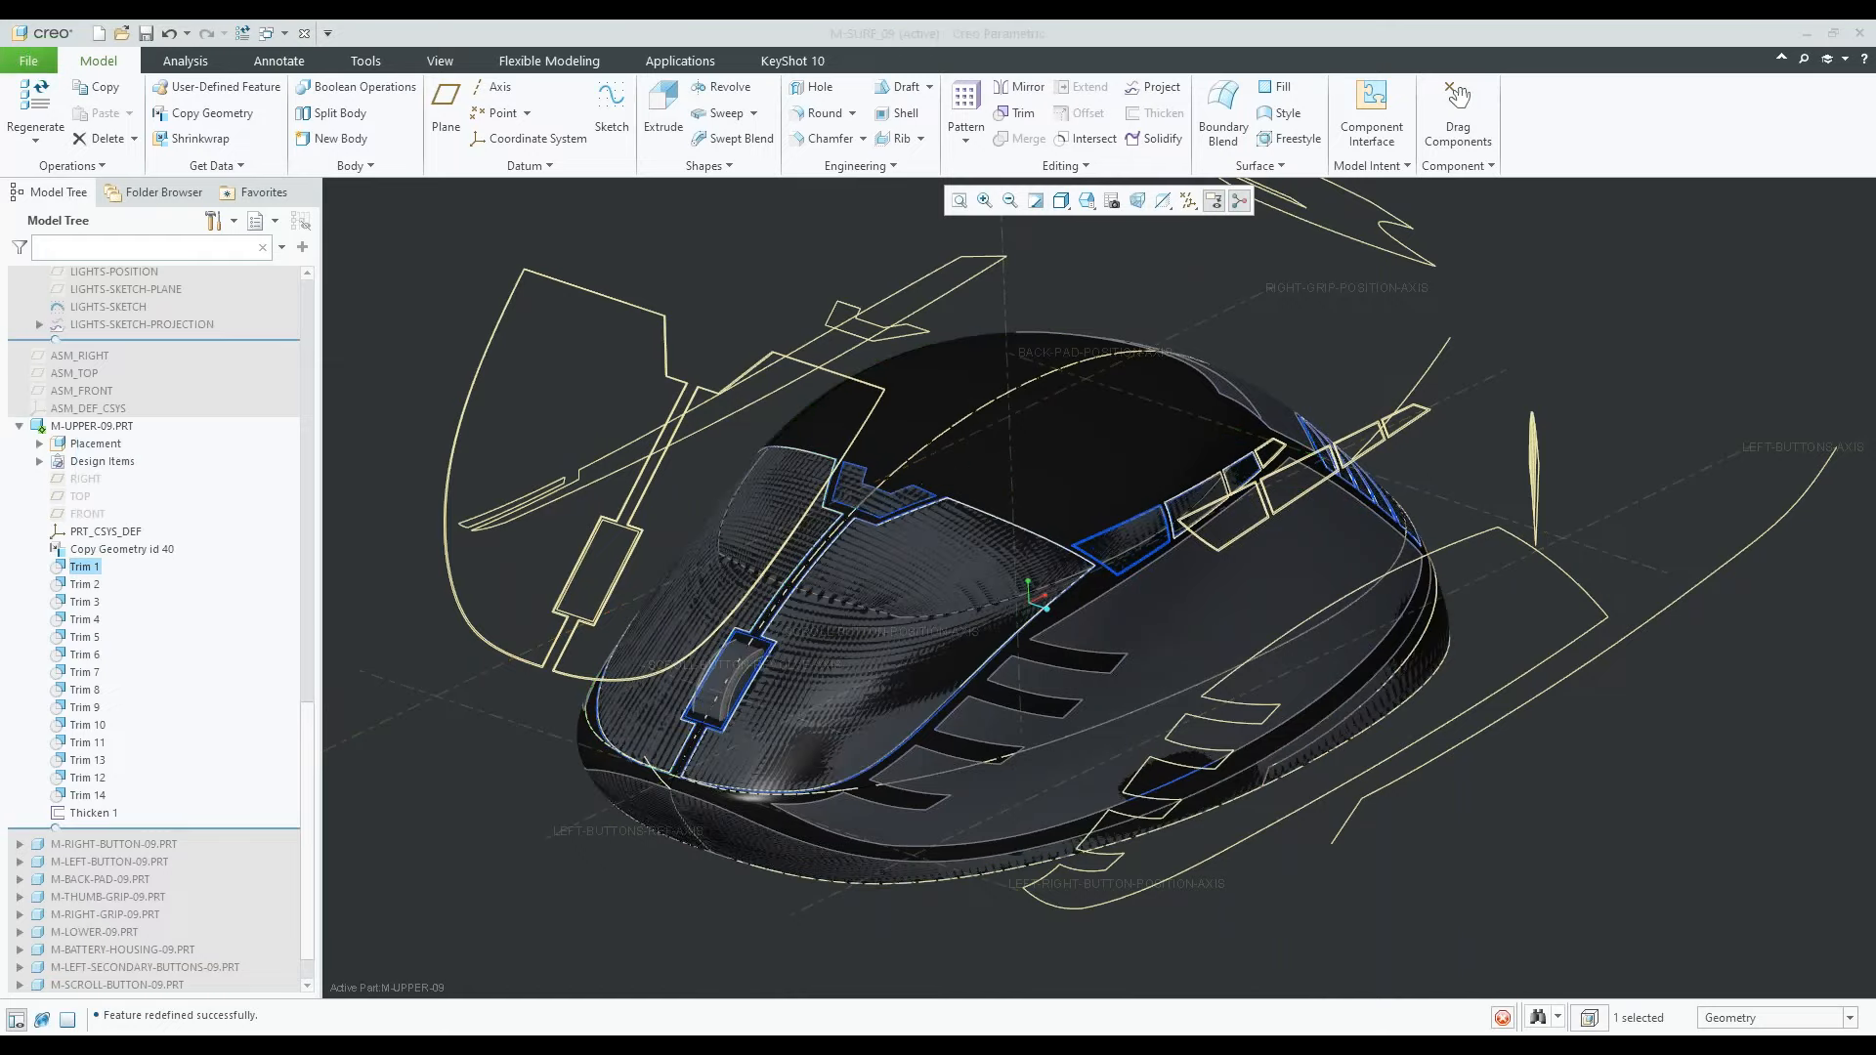
{"action": "scroll", "coordinate": [758, 585], "scroll_direction": "down", "scroll_amount": 2}
{"action": "mouse_move", "coordinate": [758, 585]}
{"action": "middle_mouse_down"}
{"action": "mouse_move", "coordinate": [822, 543]}
{"action": "mouse_move", "coordinate": [860, 559]}
{"action": "middle_mouse_up"}
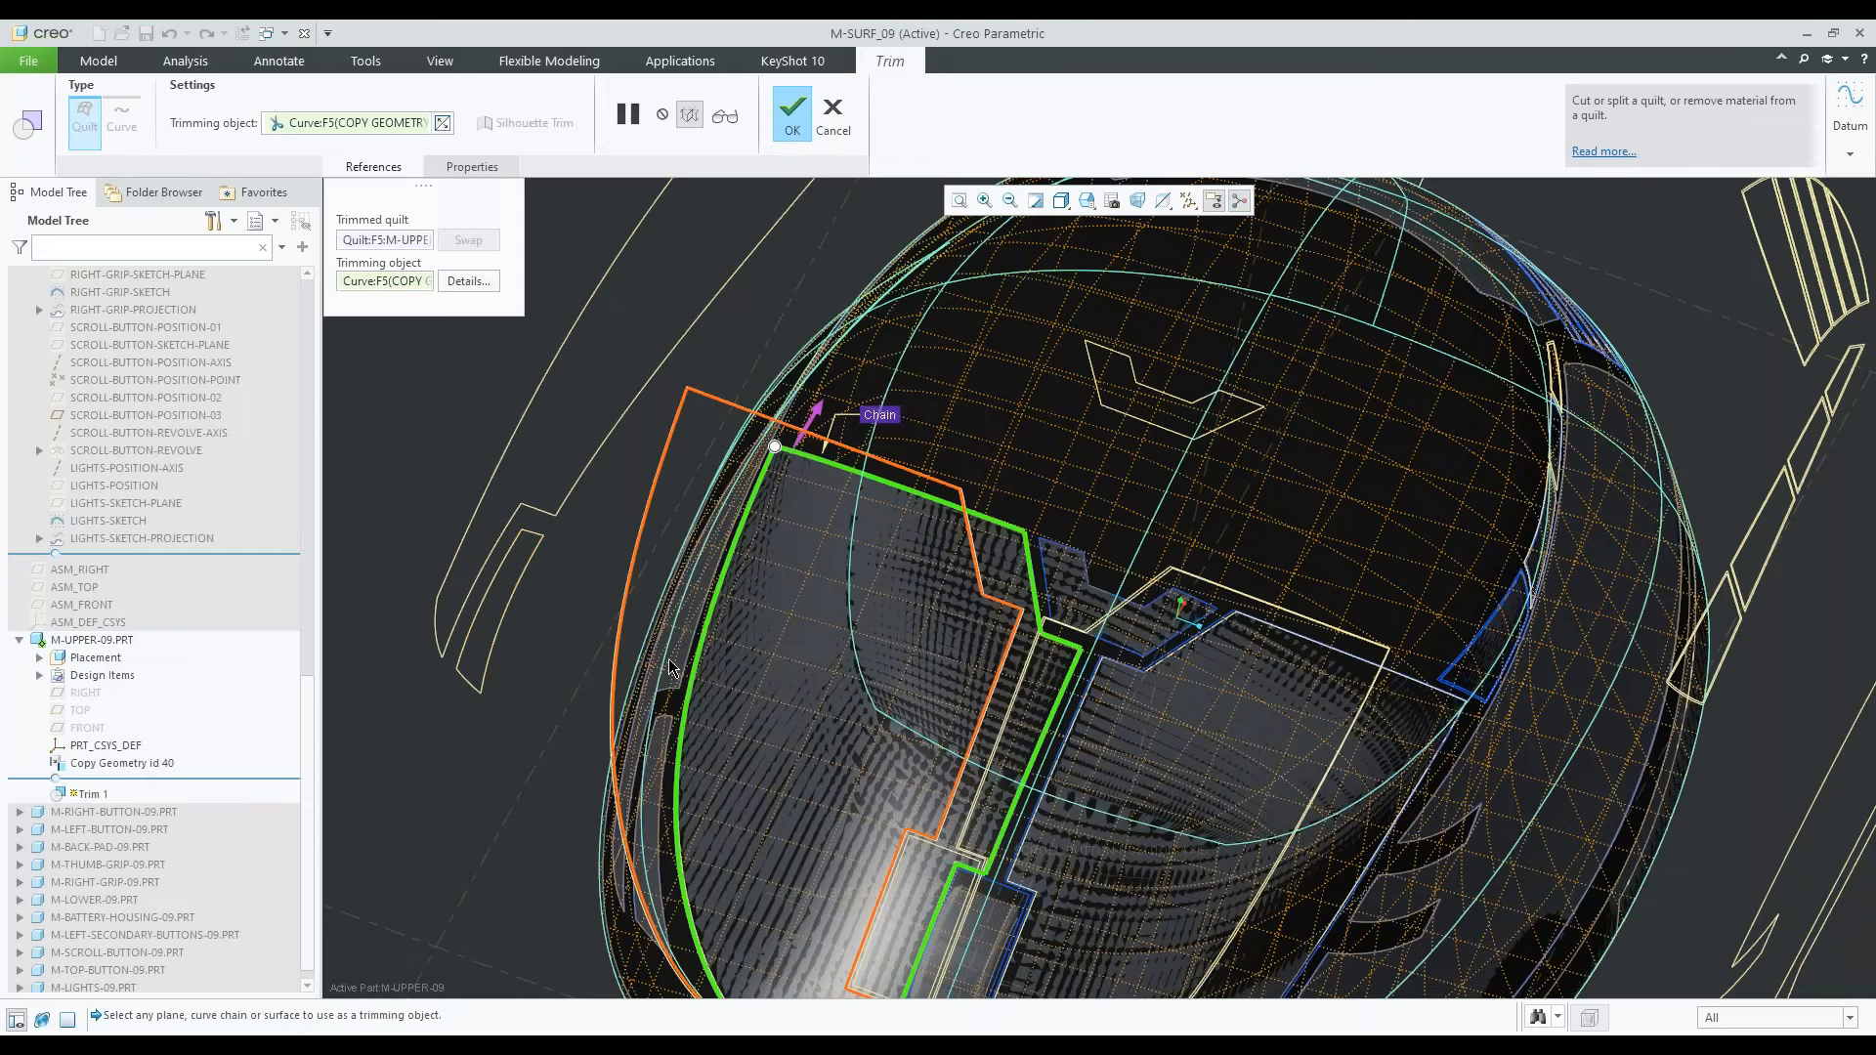
Examine how the right button outline chain cuts the upper quilt, and accept the trim definition
{"action": "middle_click_drag", "start_coordinate": [741, 637], "coordinate": [866, 438]}
{"action": "scroll", "coordinate": [866, 438], "scroll_direction": "up", "scroll_amount": 3}
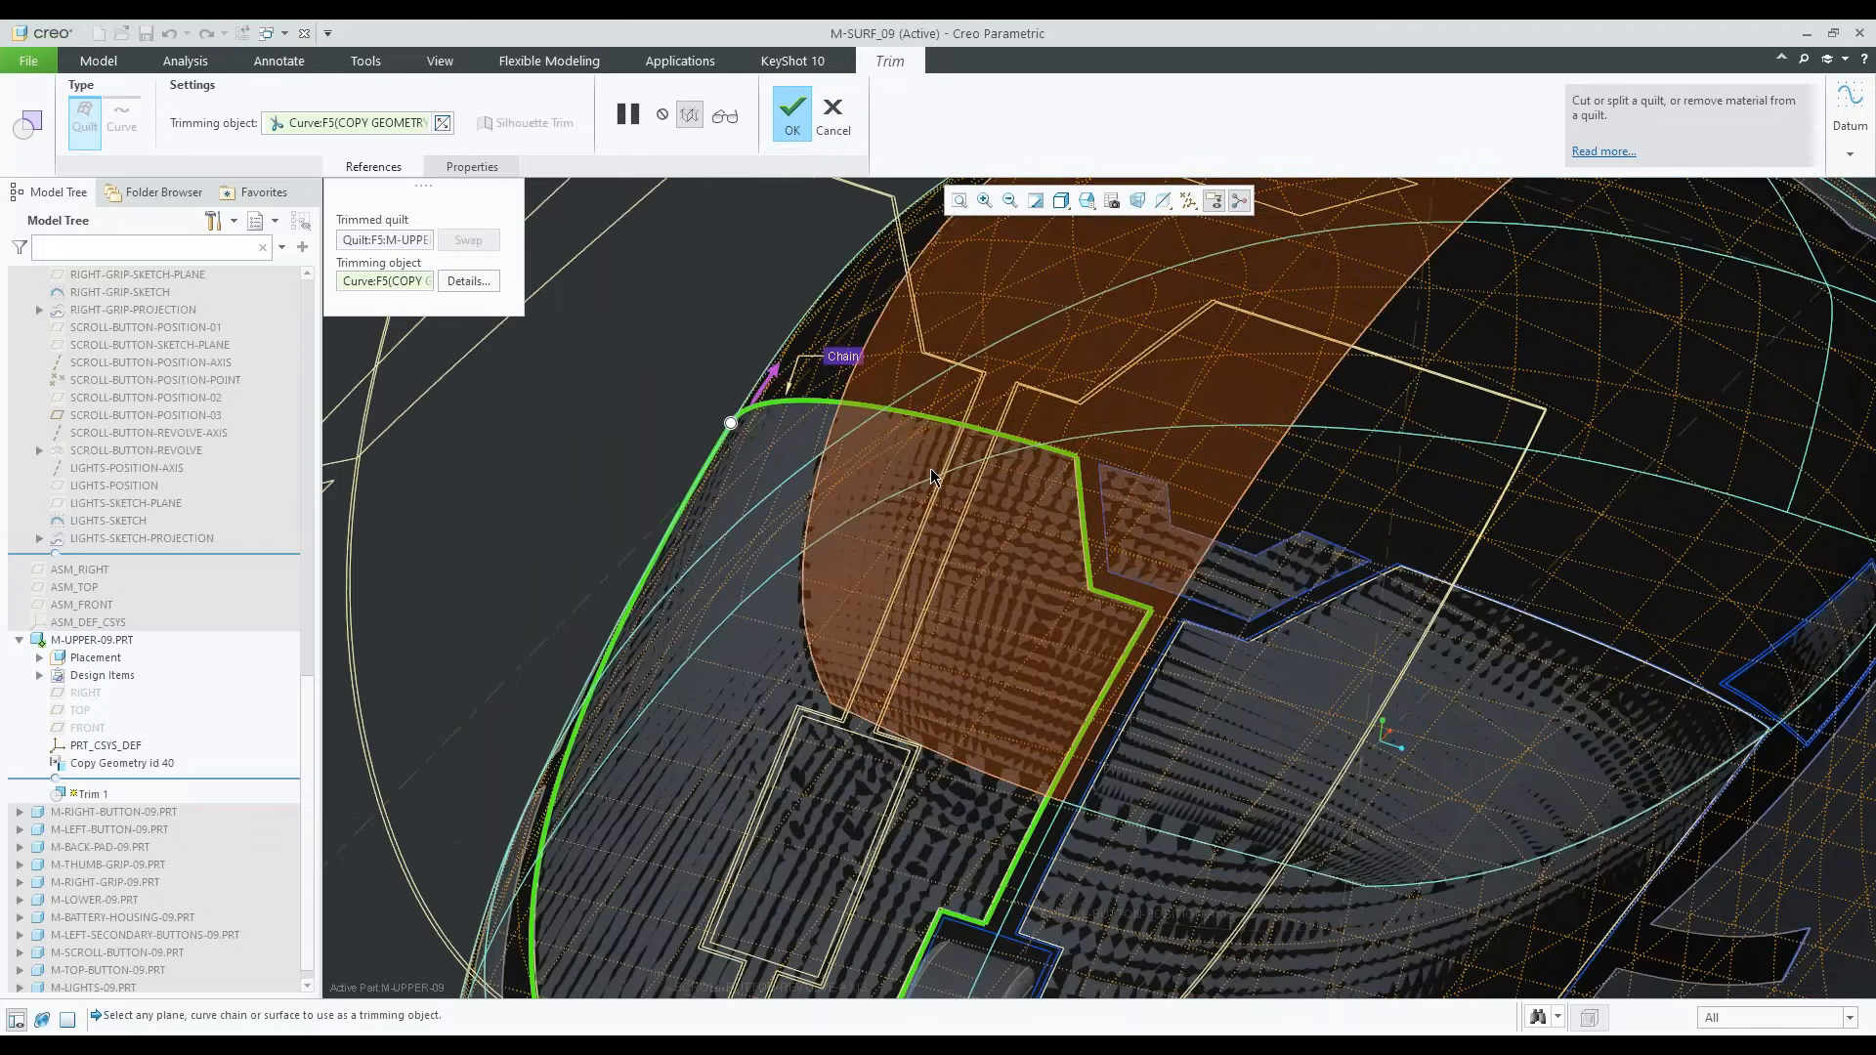
{"action": "scroll", "coordinate": [931, 477], "scroll_direction": "up", "scroll_amount": 3}
{"action": "middle_click_drag", "start_coordinate": [931, 477], "coordinate": [826, 513]}
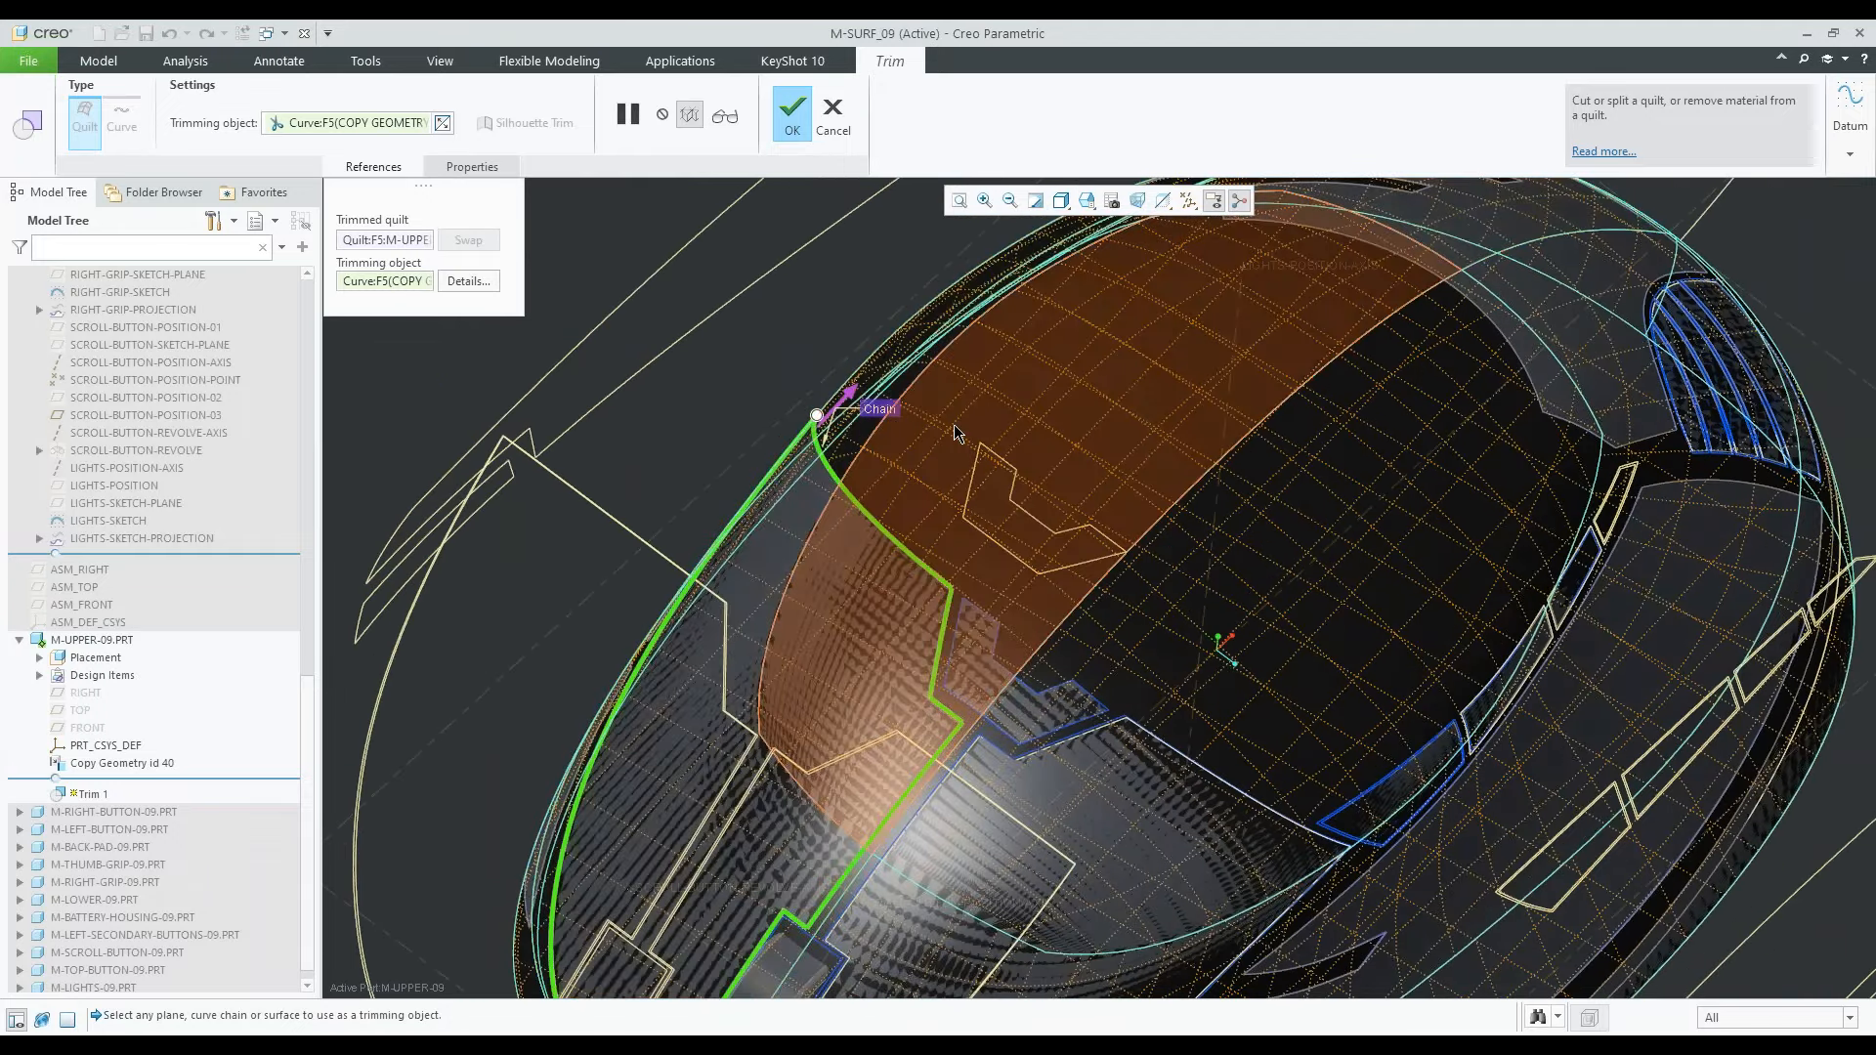
{"action": "middle_click_drag", "start_coordinate": [880, 450], "coordinate": [891, 491]}
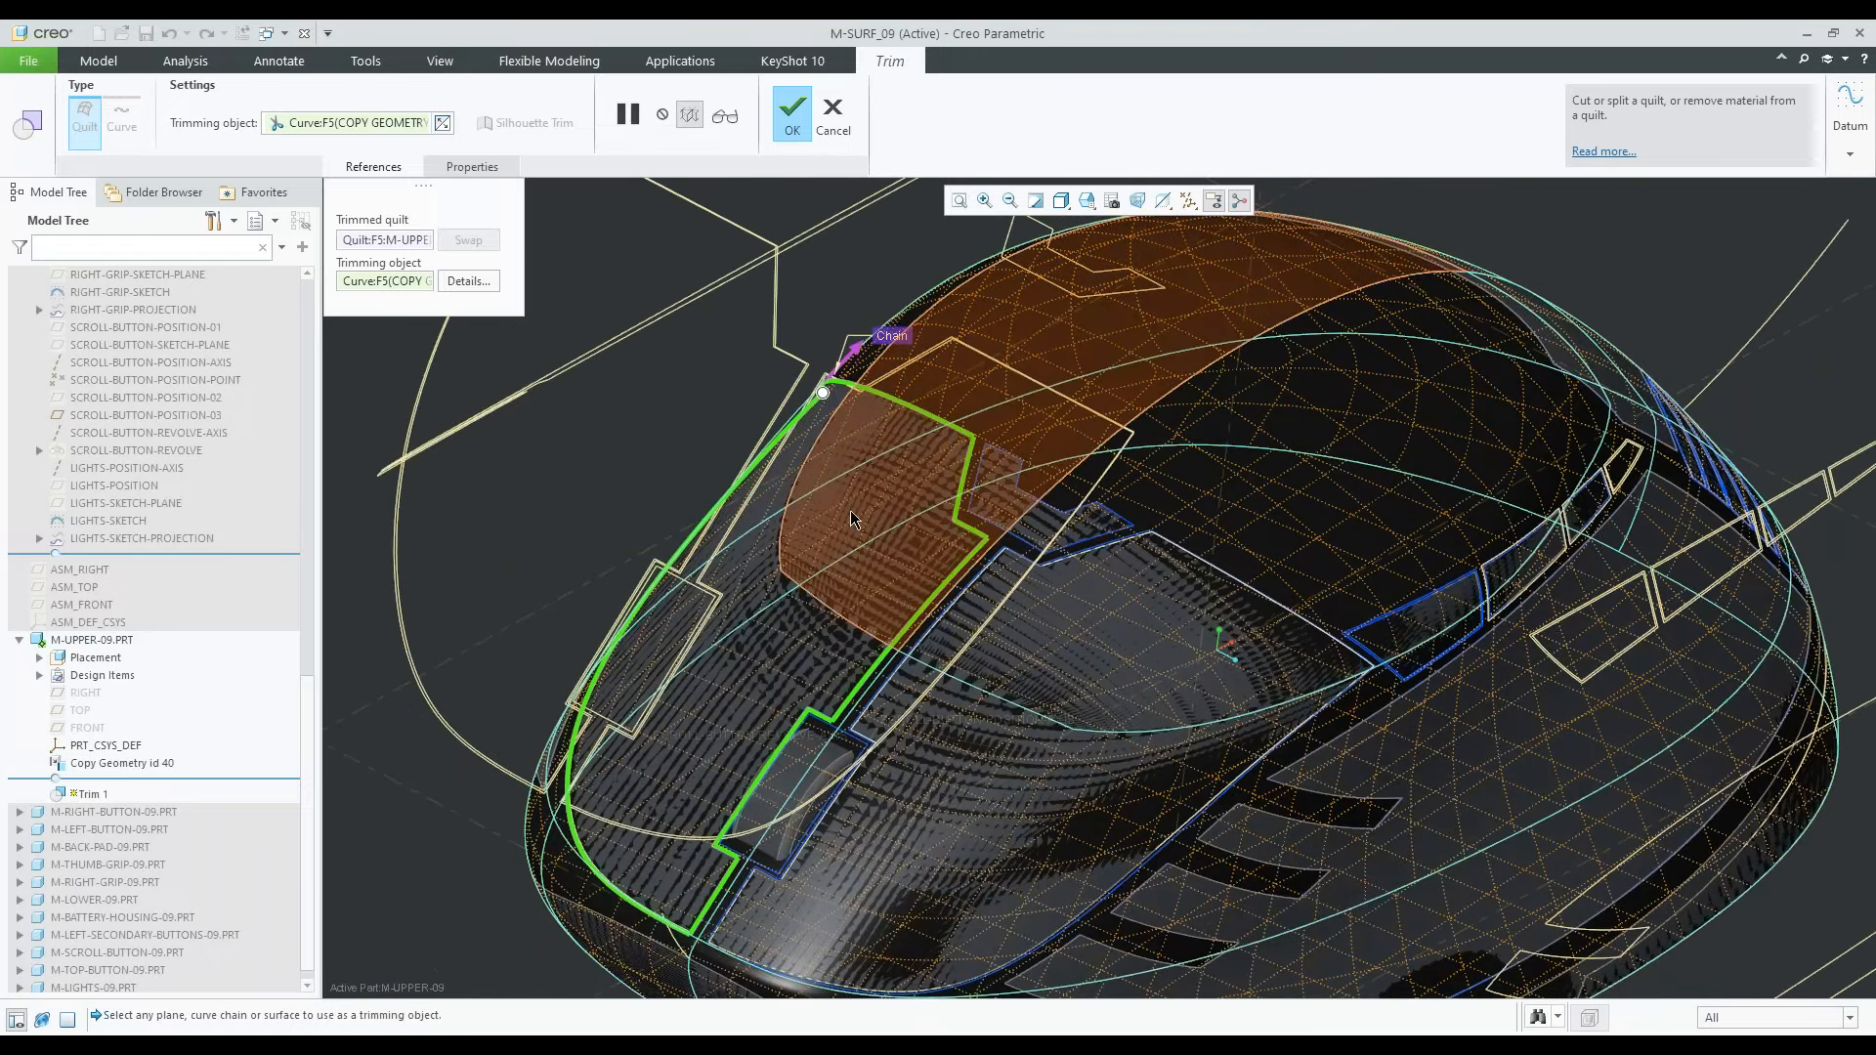
{"action": "scroll", "coordinate": [841, 647], "scroll_direction": "up", "scroll_amount": 2}
{"action": "left_click", "coordinate": [791, 131]}
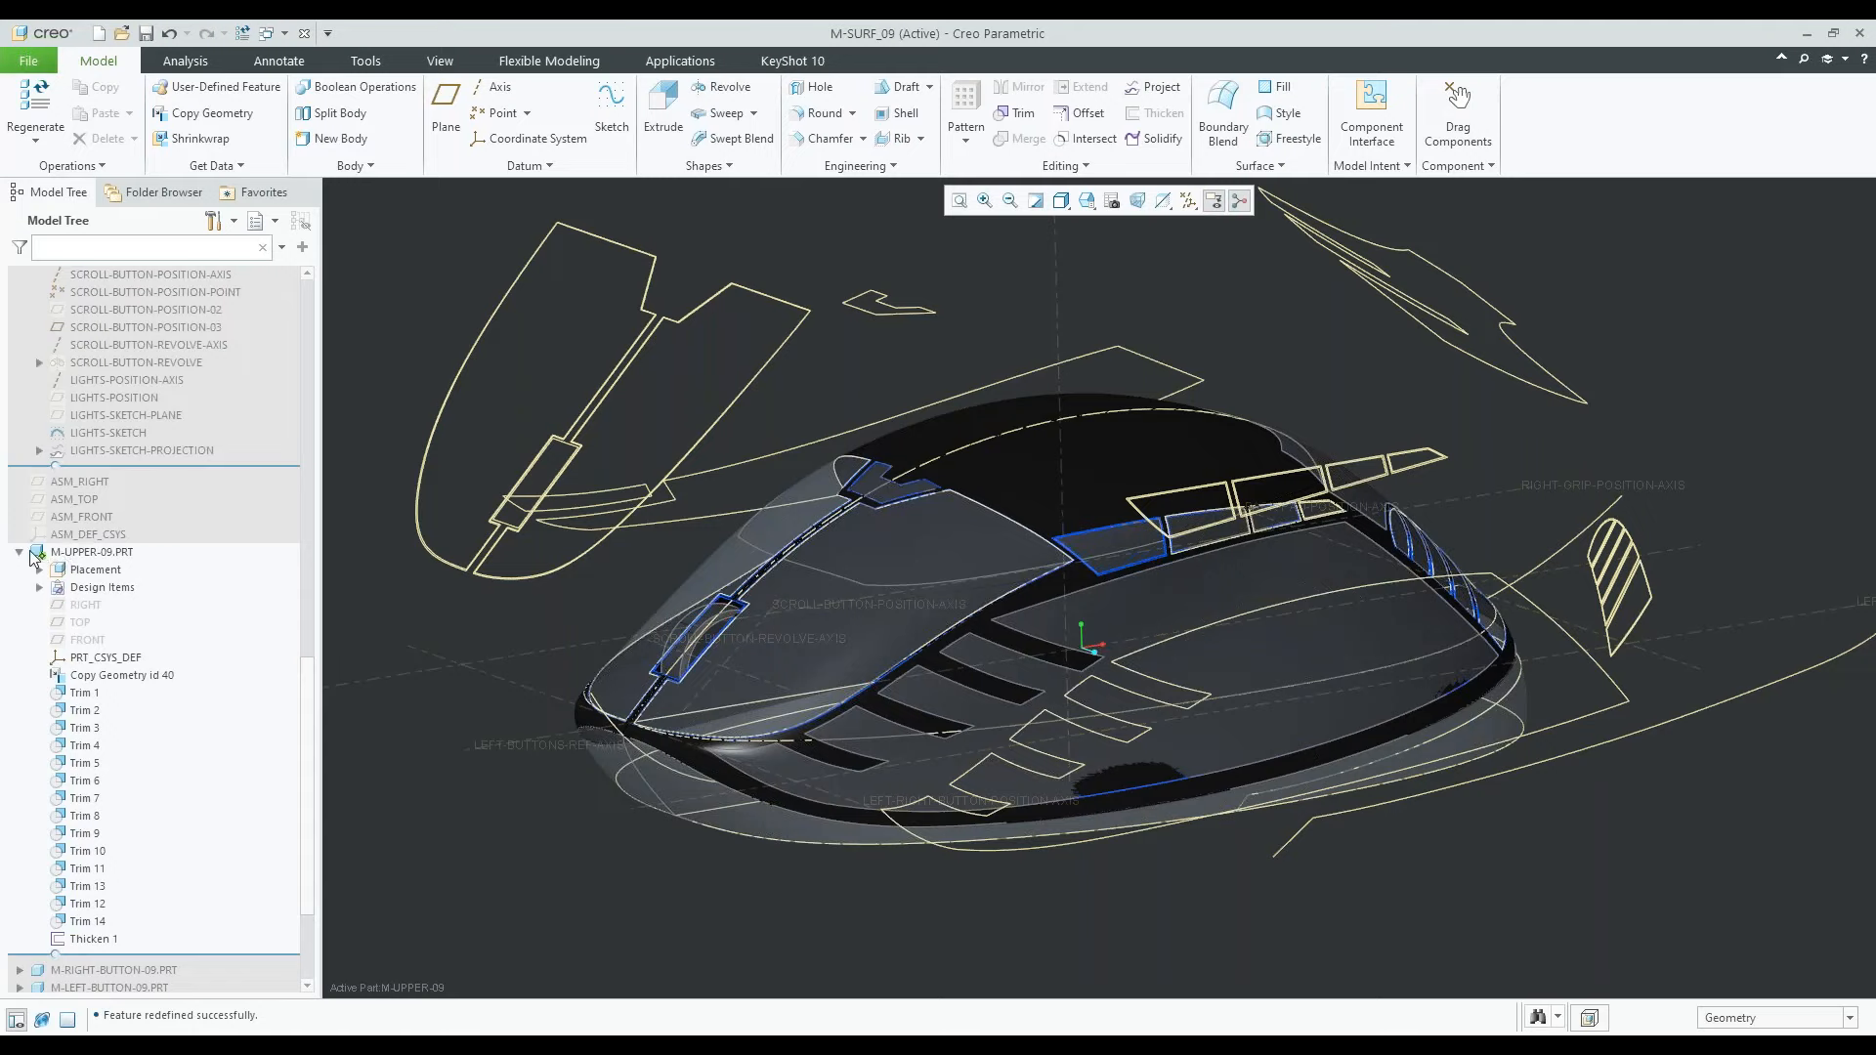
Collapse M-UPPER-09.PRT, reactivate the top-level assembly and expand the features of M-RIGHT-BUTTON-09.PRT
{"action": "left_click", "coordinate": [19, 552]}
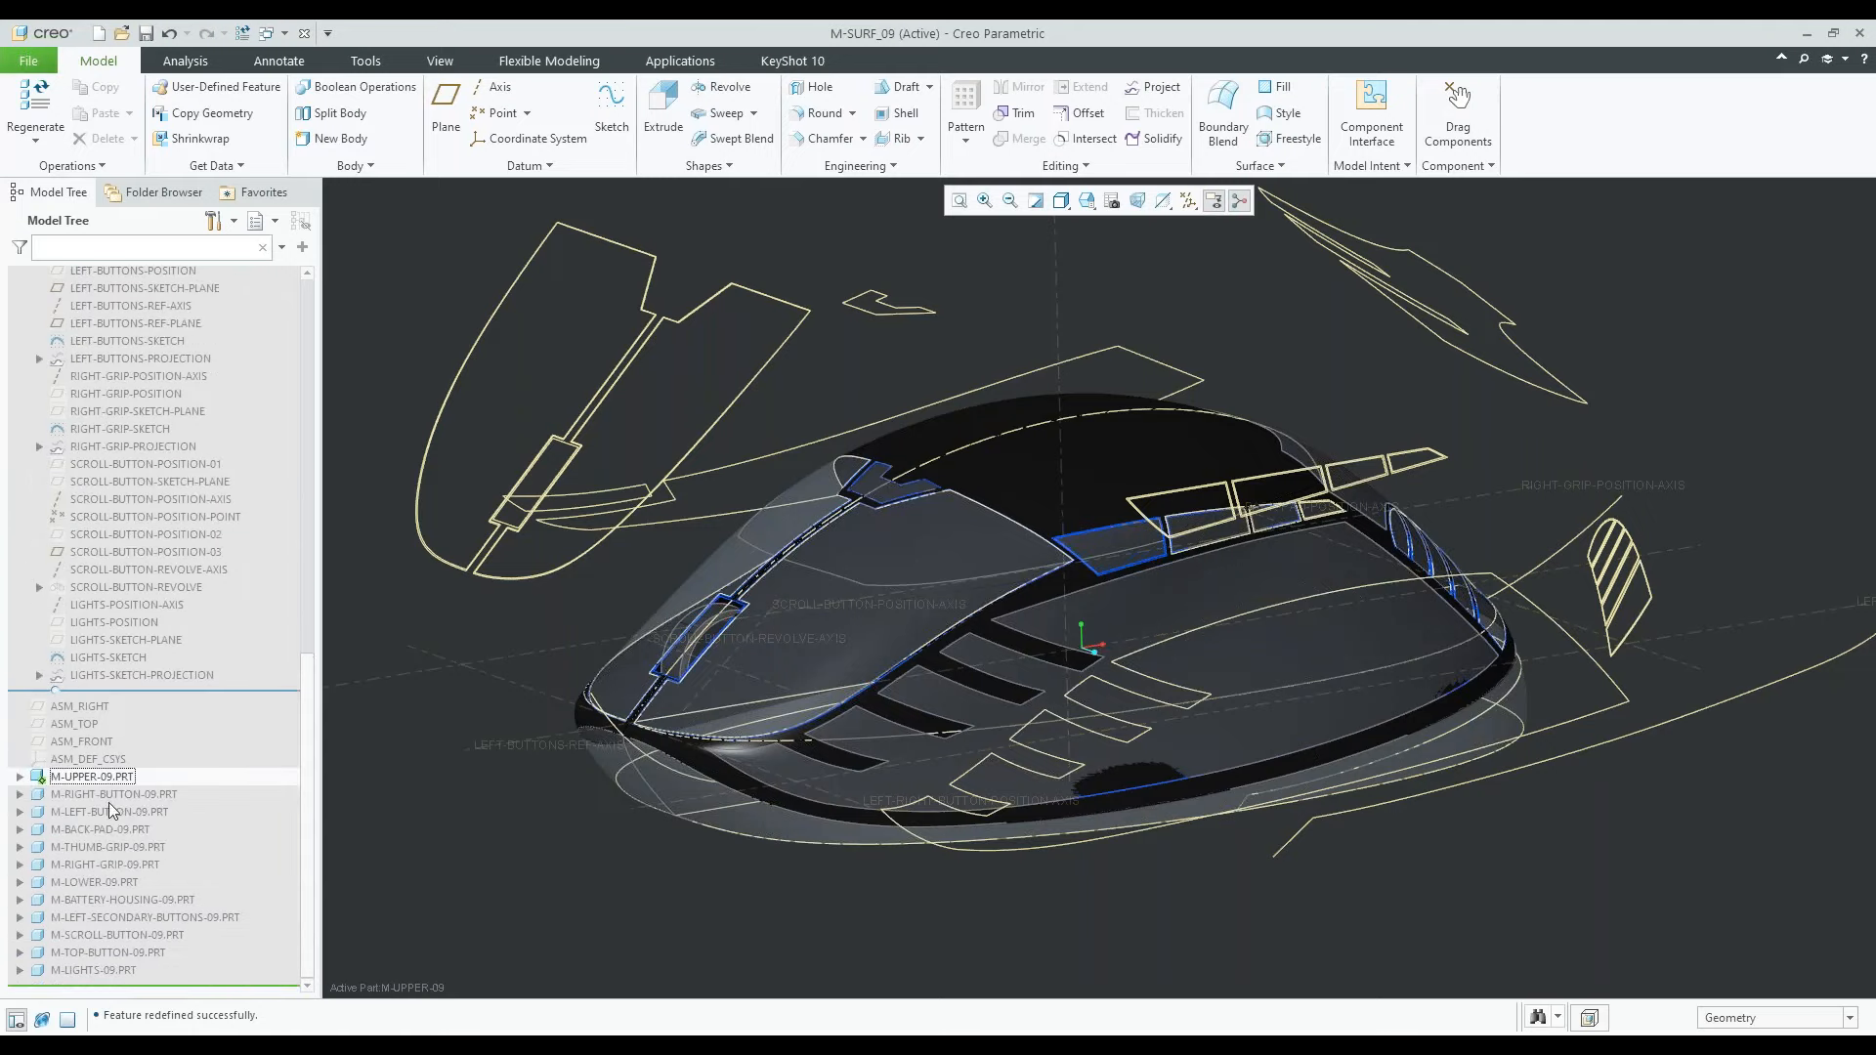
{"action": "key", "text": "ctrl+a"}
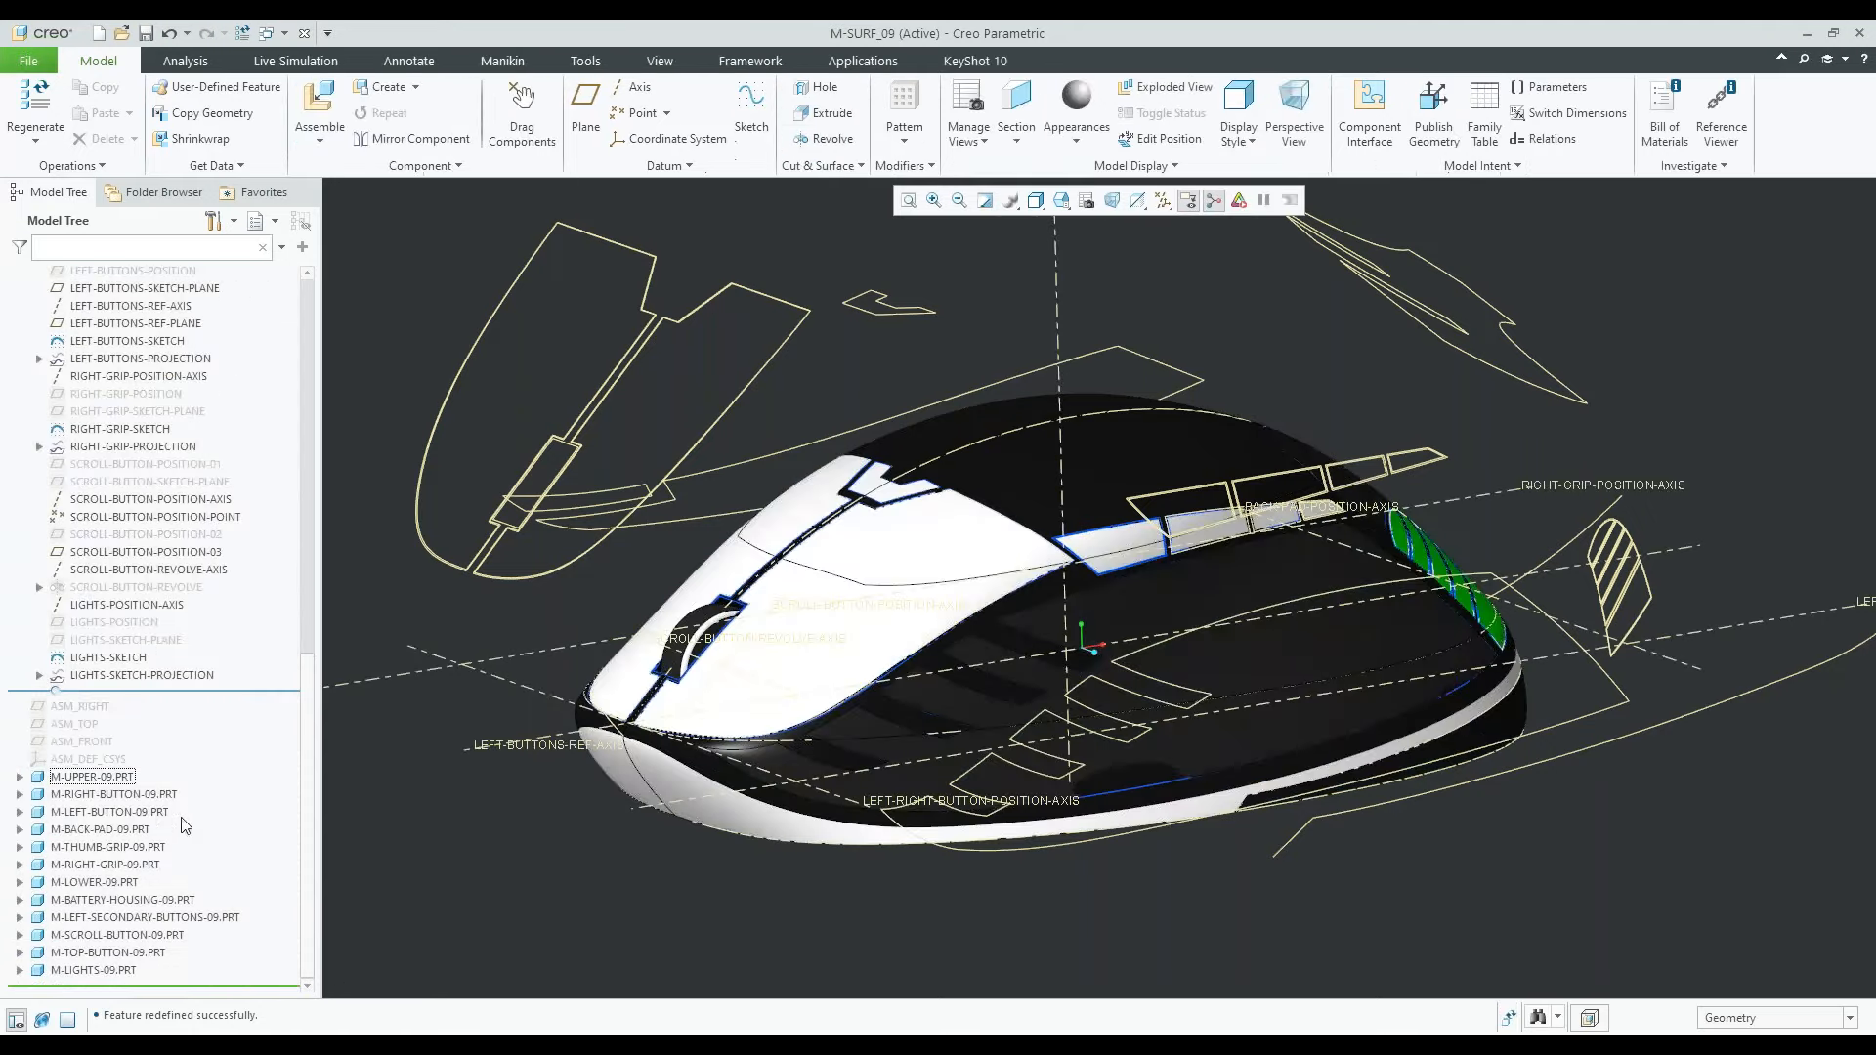
{"action": "left_click", "coordinate": [19, 794]}
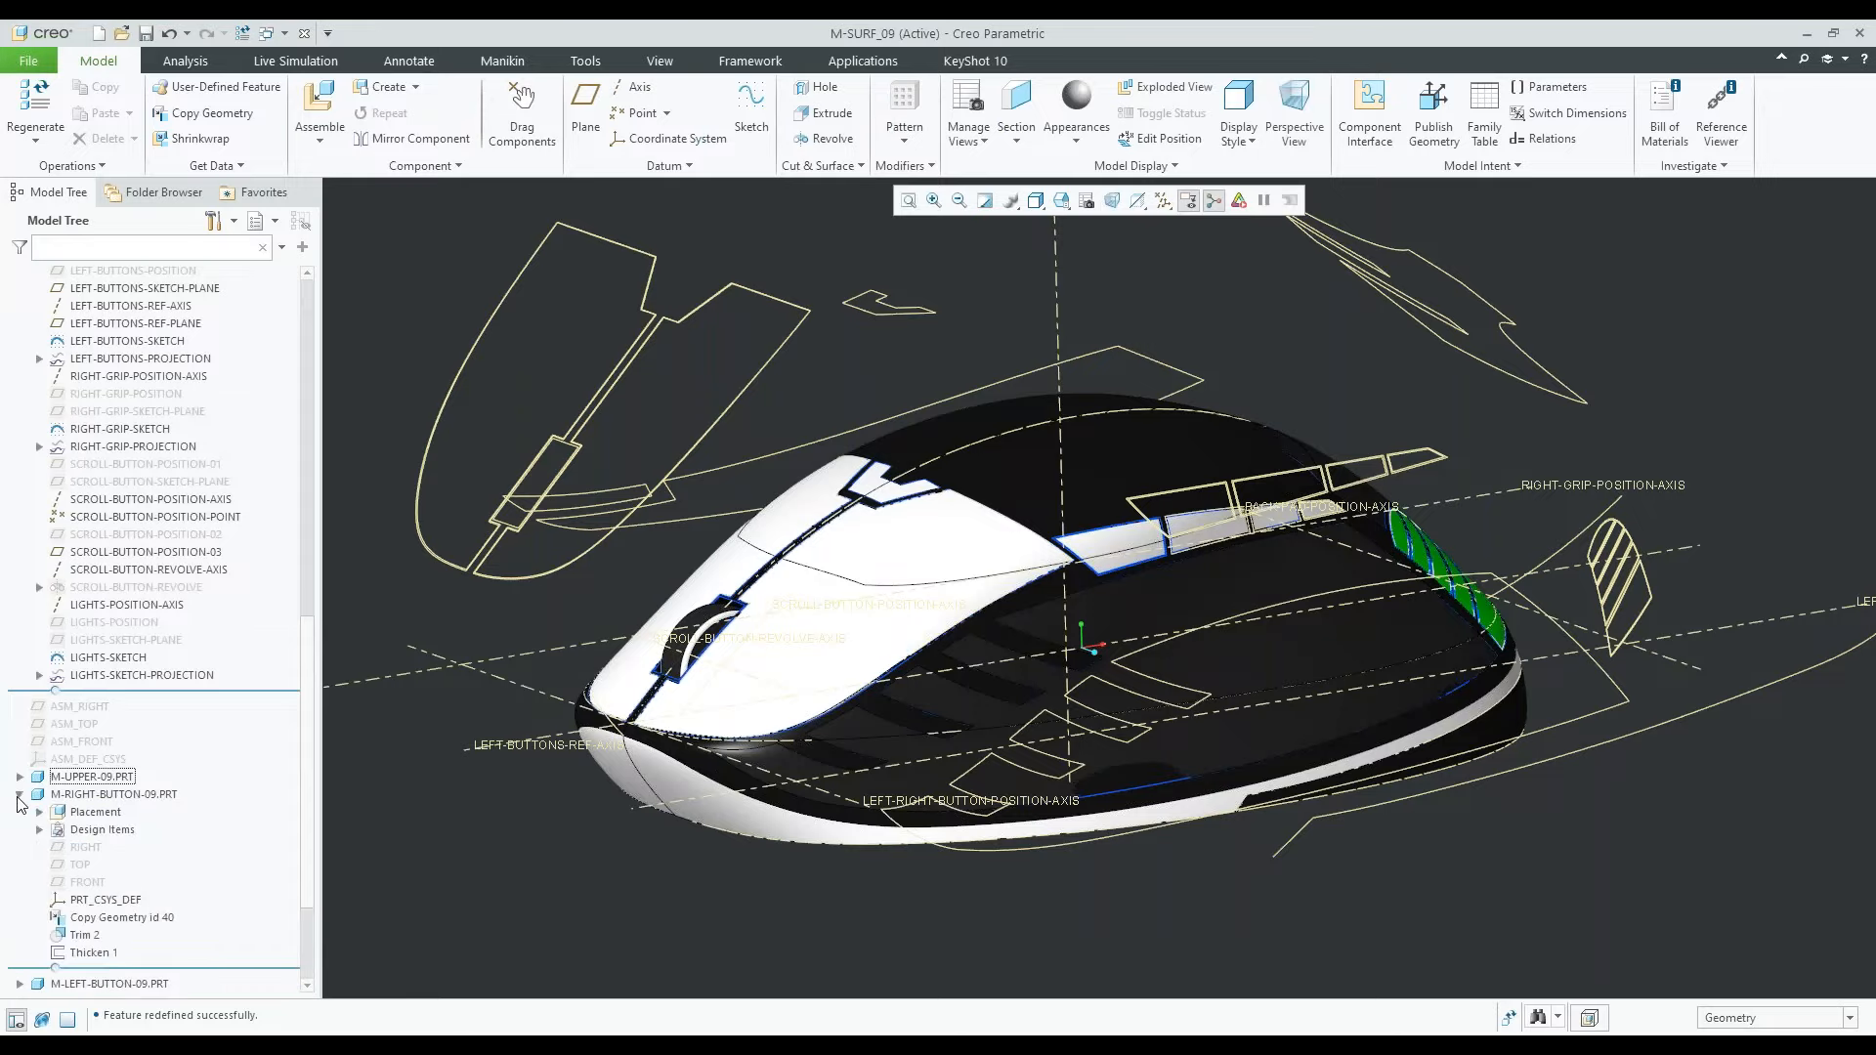
Open Trim 2 of M-RIGHT-BUTTON-09.PRT, examine the chain bounding the button surface, and accept the definition
{"action": "left_click", "coordinate": [84, 936]}
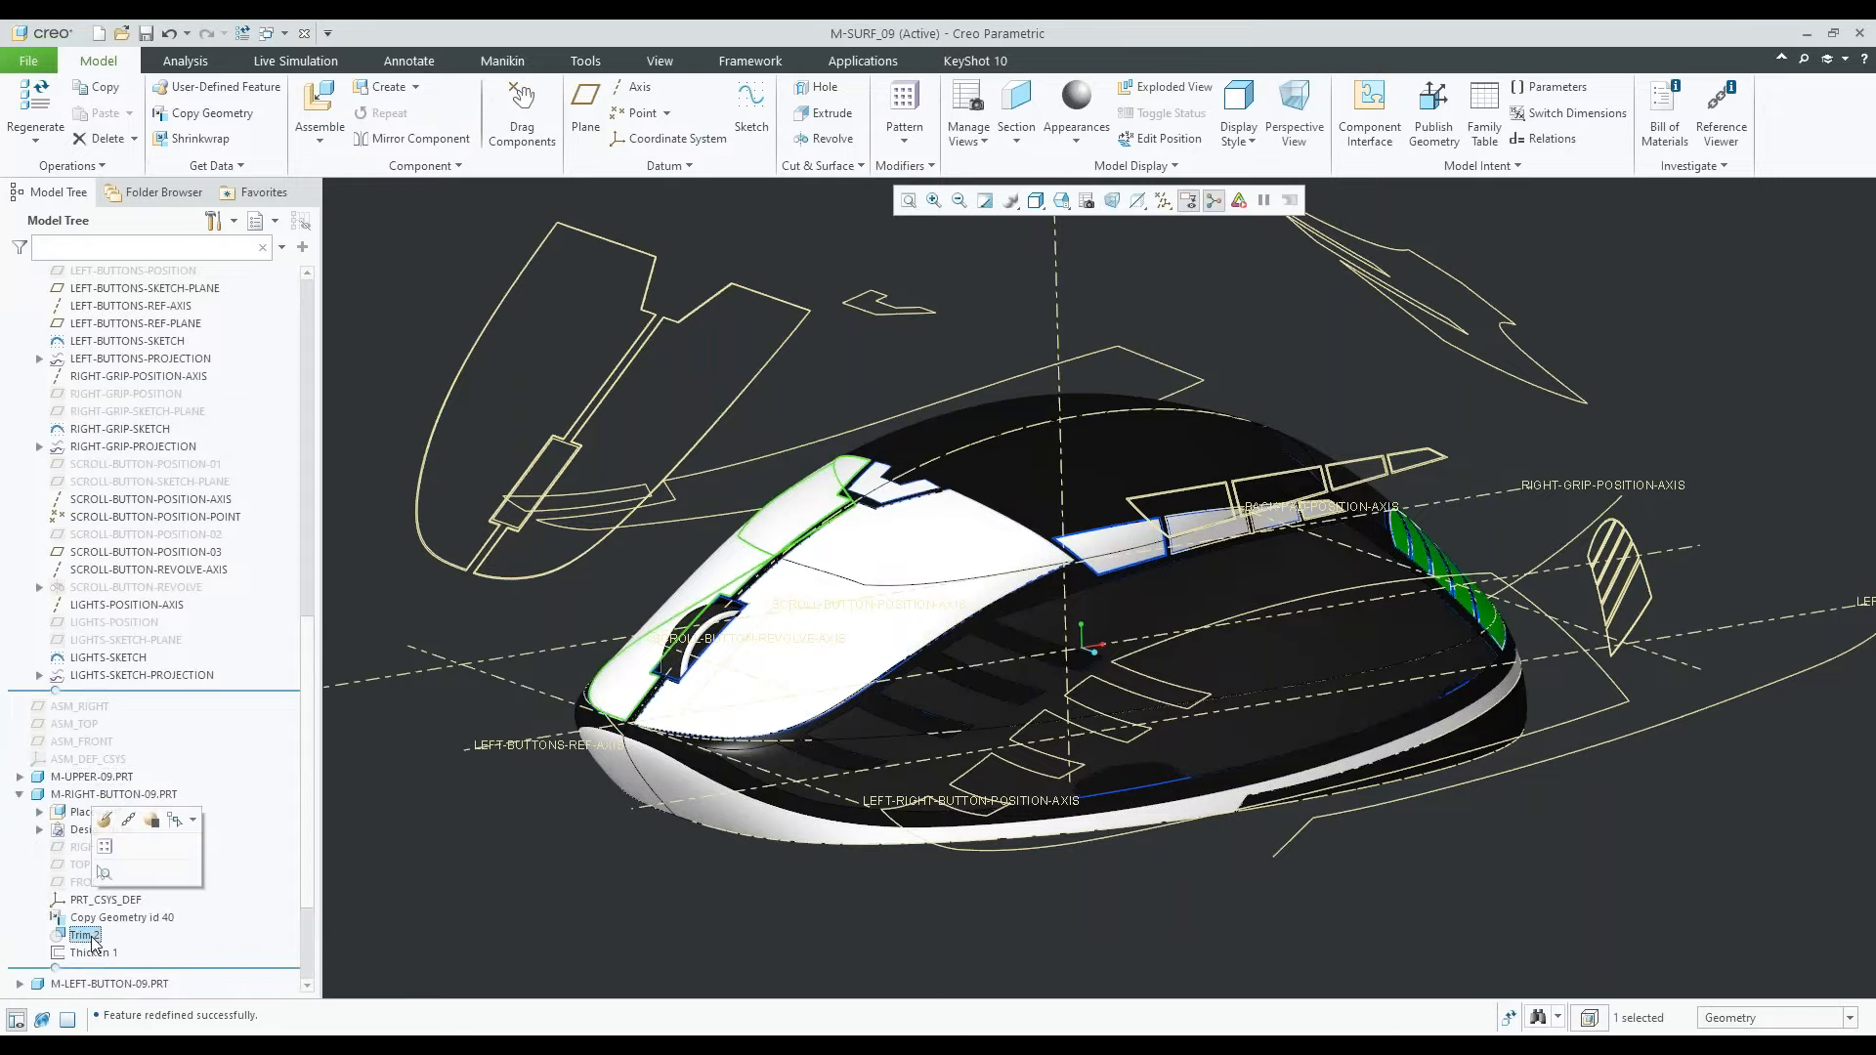
{"action": "middle_click_drag", "start_coordinate": [420, 801], "coordinate": [850, 603]}
{"action": "key", "text": "ctrl+e"}
{"action": "scroll", "coordinate": [840, 561], "scroll_direction": "down", "scroll_amount": 1}
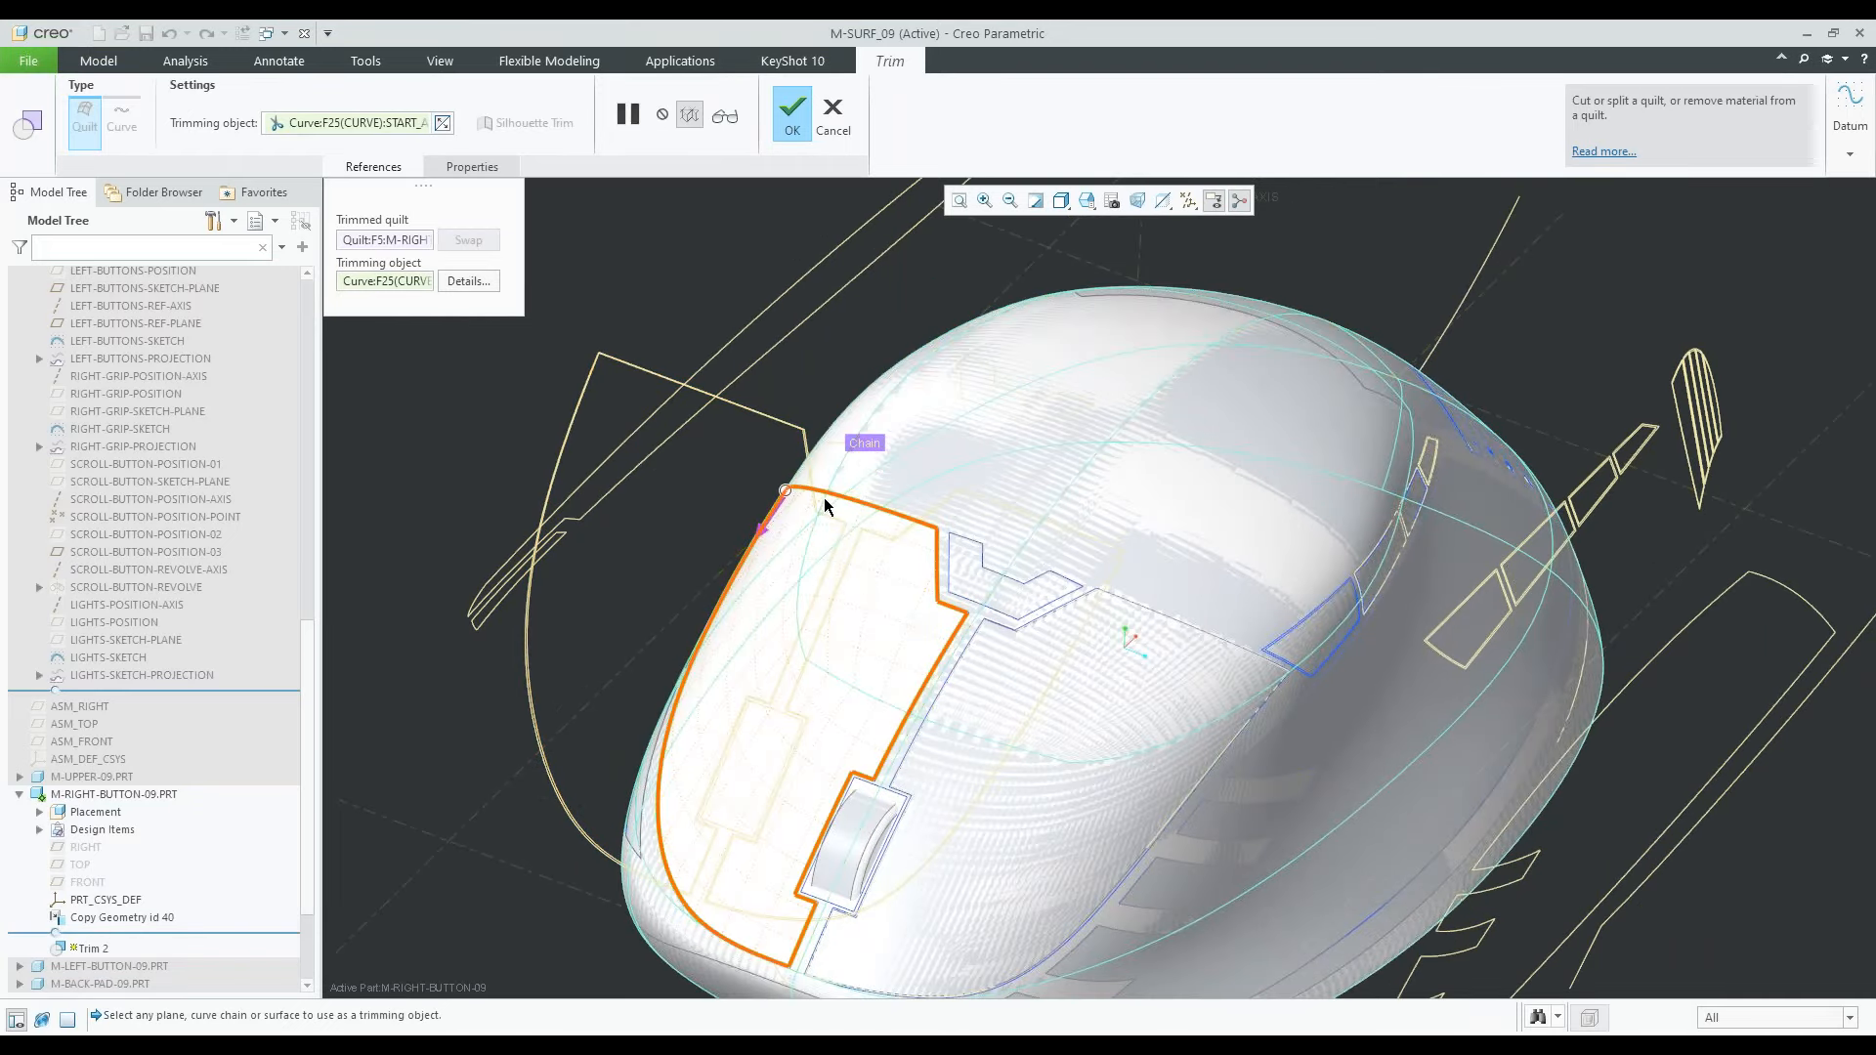
{"action": "left_click", "coordinate": [790, 120]}
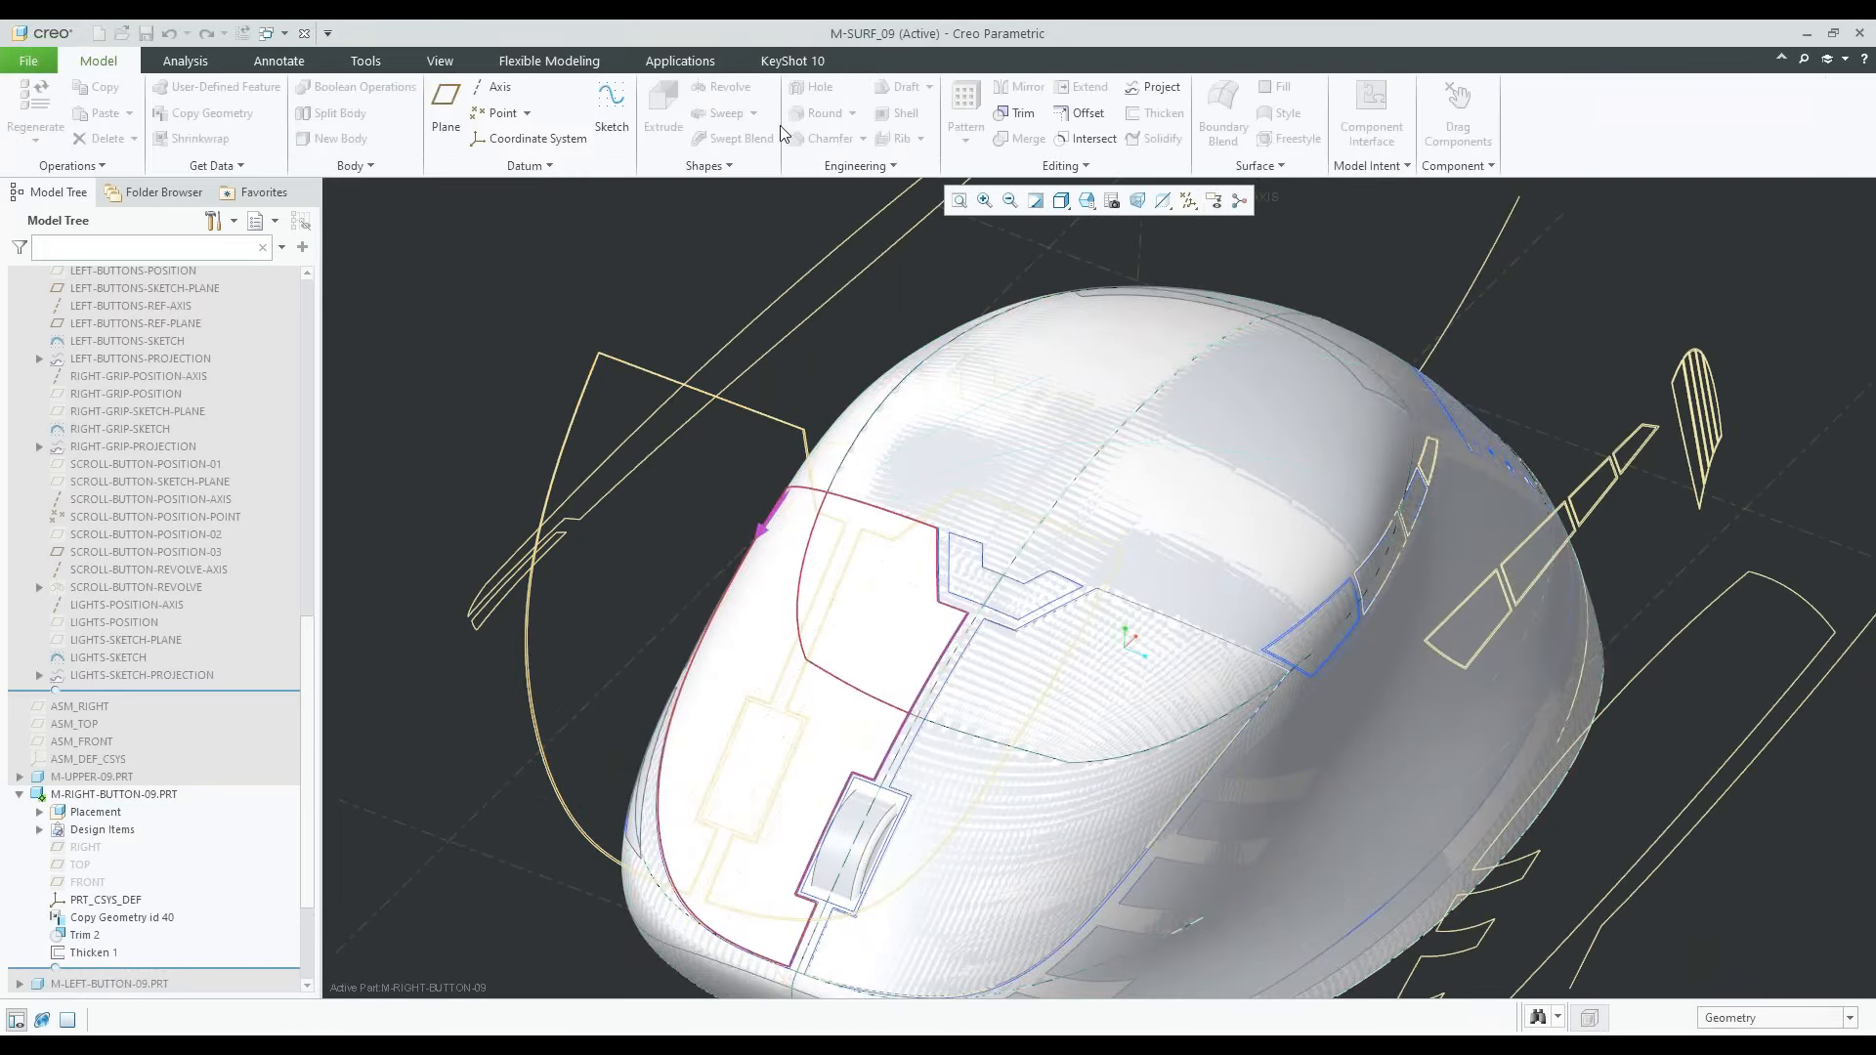
Reactivate the M-SURF_09 assembly and collapse the feature list of M-RIGHT-BUTTON-09.PRT
{"action": "key", "text": "ctrl+a"}
{"action": "scroll", "coordinate": [1075, 635], "scroll_direction": "up", "scroll_amount": 3}
{"action": "middle_click_drag", "start_coordinate": [1222, 664], "coordinate": [1520, 709]}
{"action": "scroll", "coordinate": [1460, 765], "scroll_direction": "down", "scroll_amount": 5}
{"action": "scroll", "coordinate": [766, 775], "scroll_direction": "up", "scroll_amount": 2}
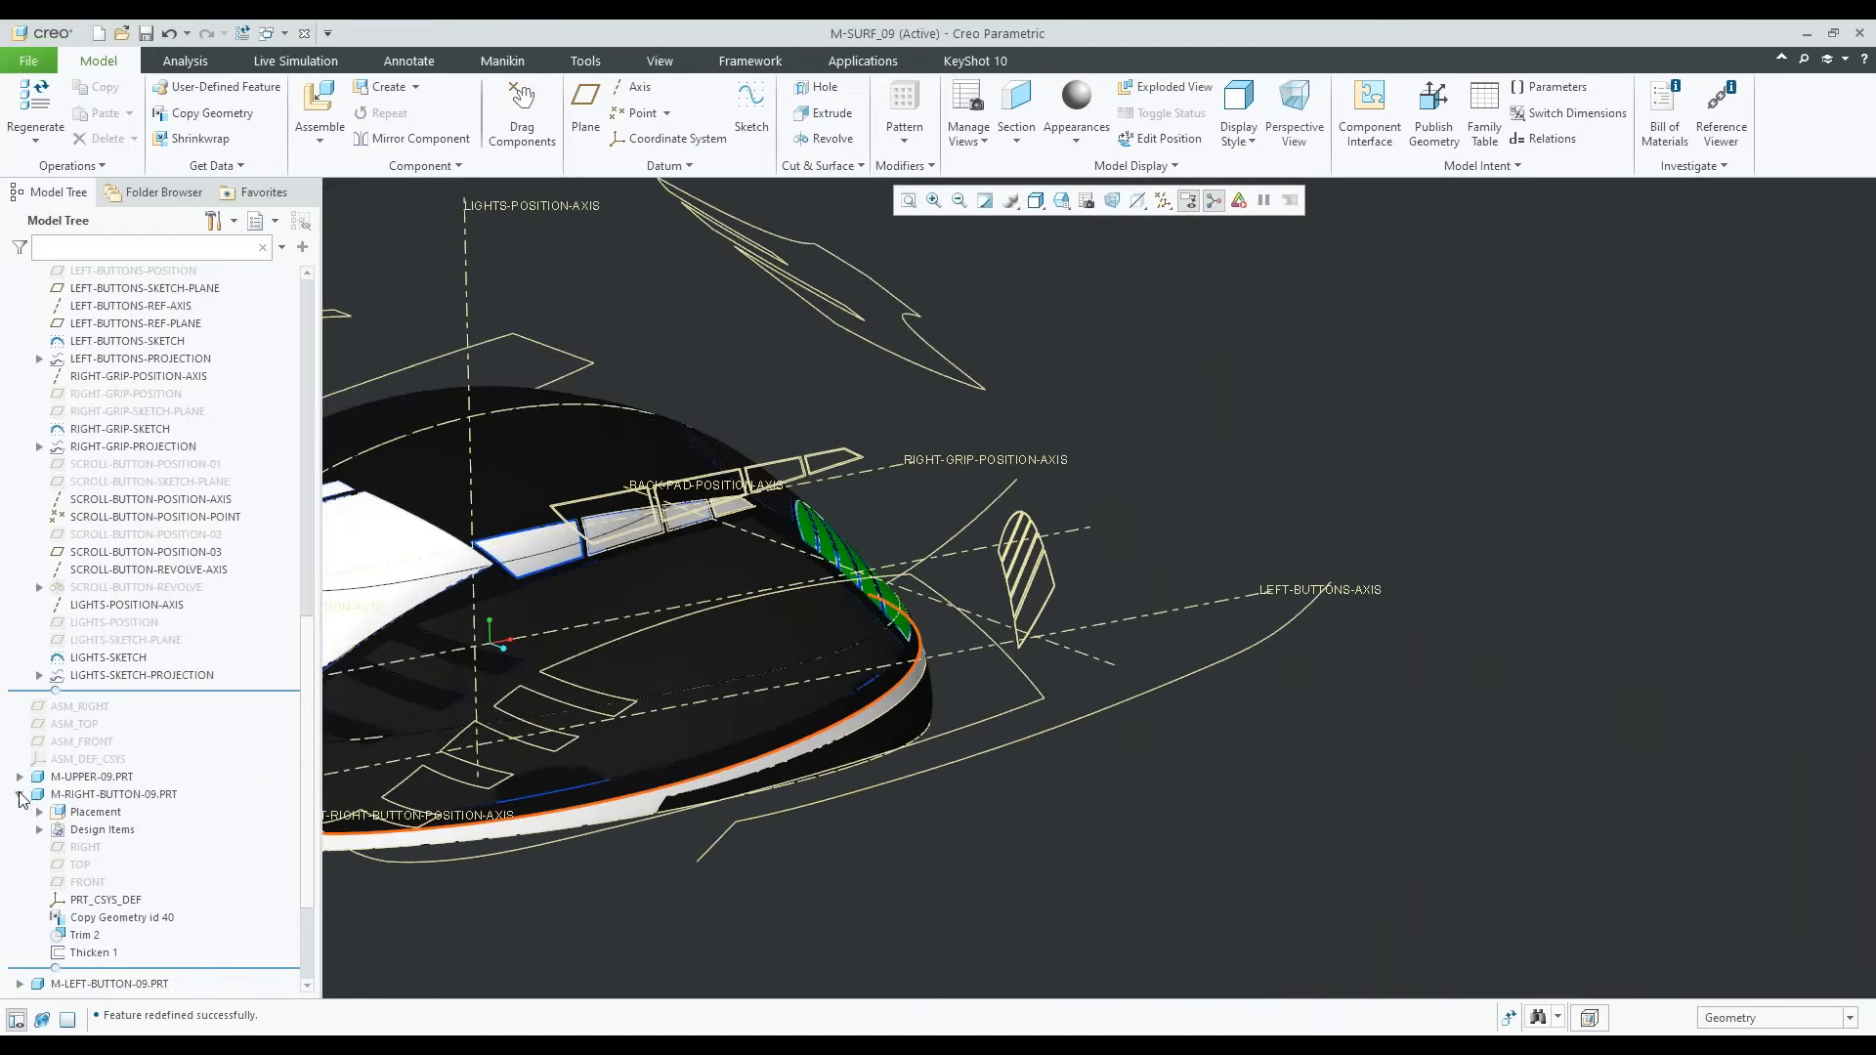
{"action": "left_click", "coordinate": [19, 794]}
Collapse the START_ASSY_REL_SKEL_09.PRT skeleton so that only the assembly's component list is displayed
{"action": "middle_click_drag", "start_coordinate": [693, 593], "coordinate": [746, 600], "text": "shift"}
{"action": "scroll", "coordinate": [747, 592], "scroll_direction": "up", "scroll_amount": 3}
{"action": "scroll", "coordinate": [291, 613], "scroll_direction": "up", "scroll_amount": 5}
{"action": "scroll", "coordinate": [290, 612], "scroll_direction": "up", "scroll_amount": 10}
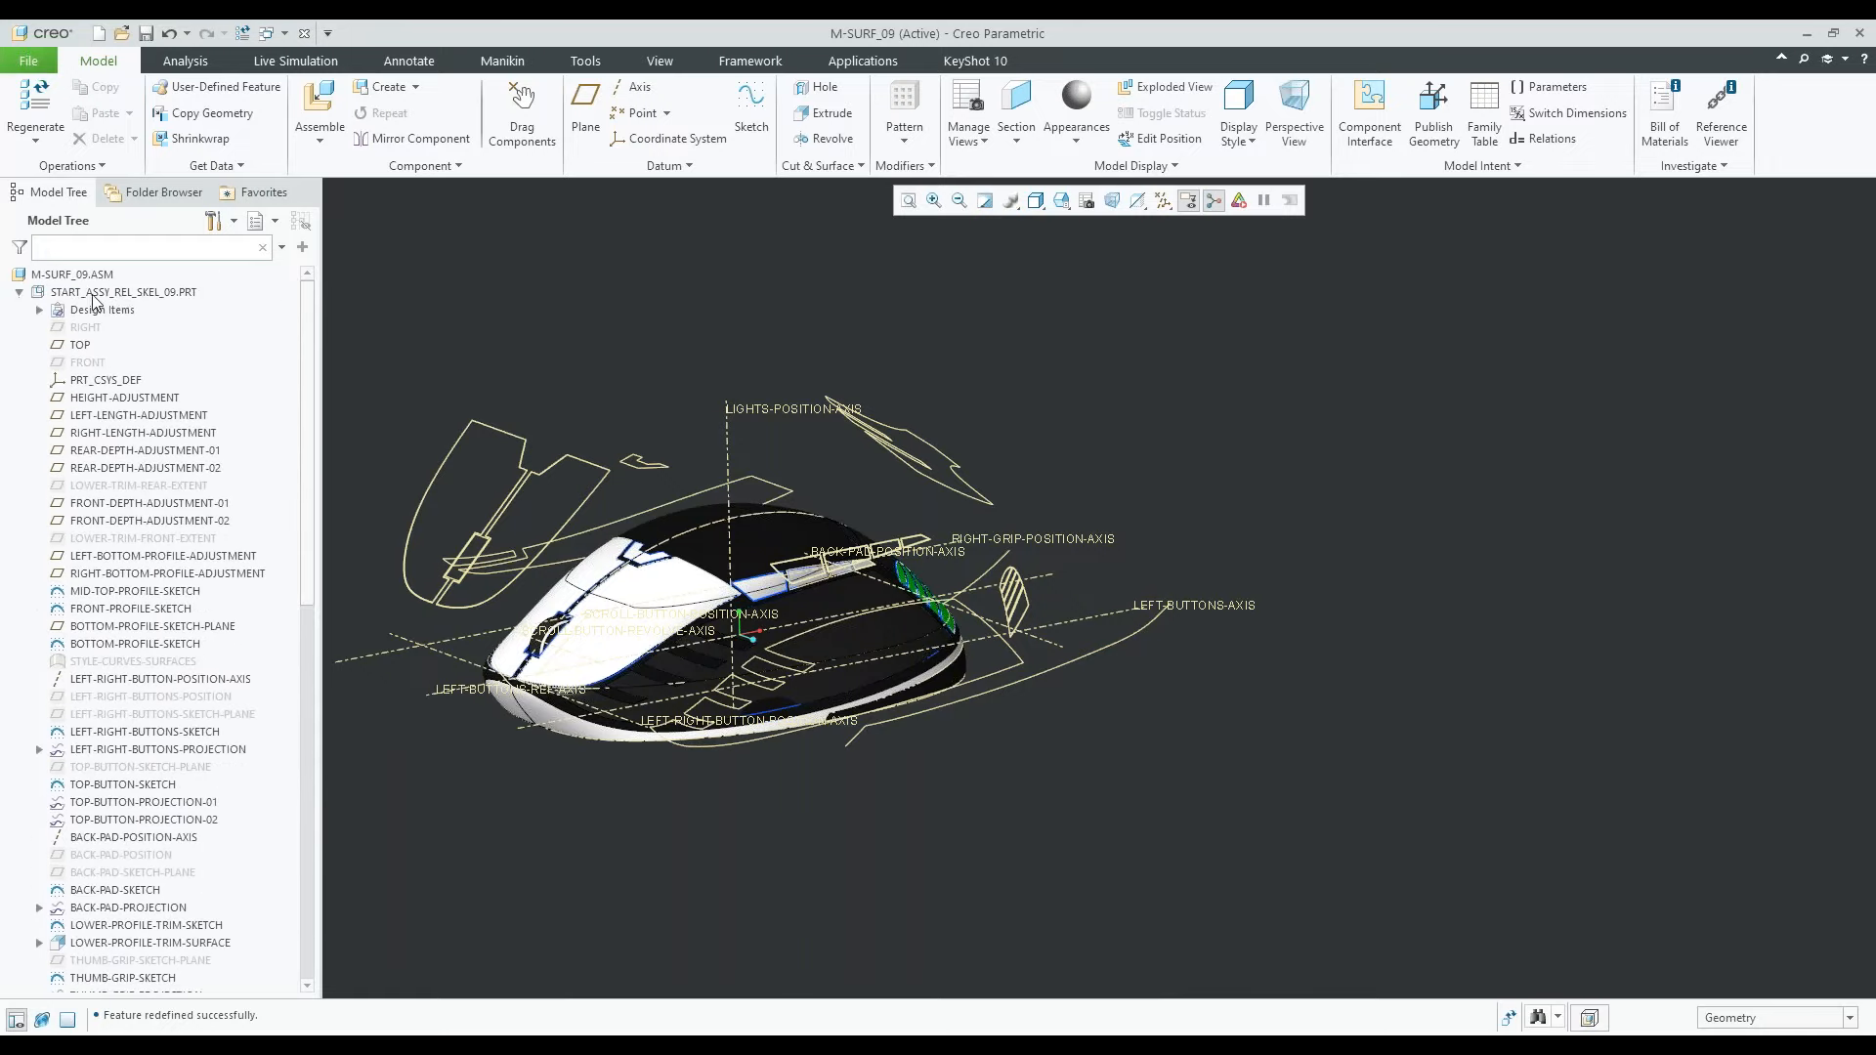
{"action": "left_click", "coordinate": [20, 292]}
{"action": "scroll", "coordinate": [1474, 739], "scroll_direction": "up", "scroll_amount": 4}
{"action": "scroll", "coordinate": [1262, 768], "scroll_direction": "down", "scroll_amount": 4}
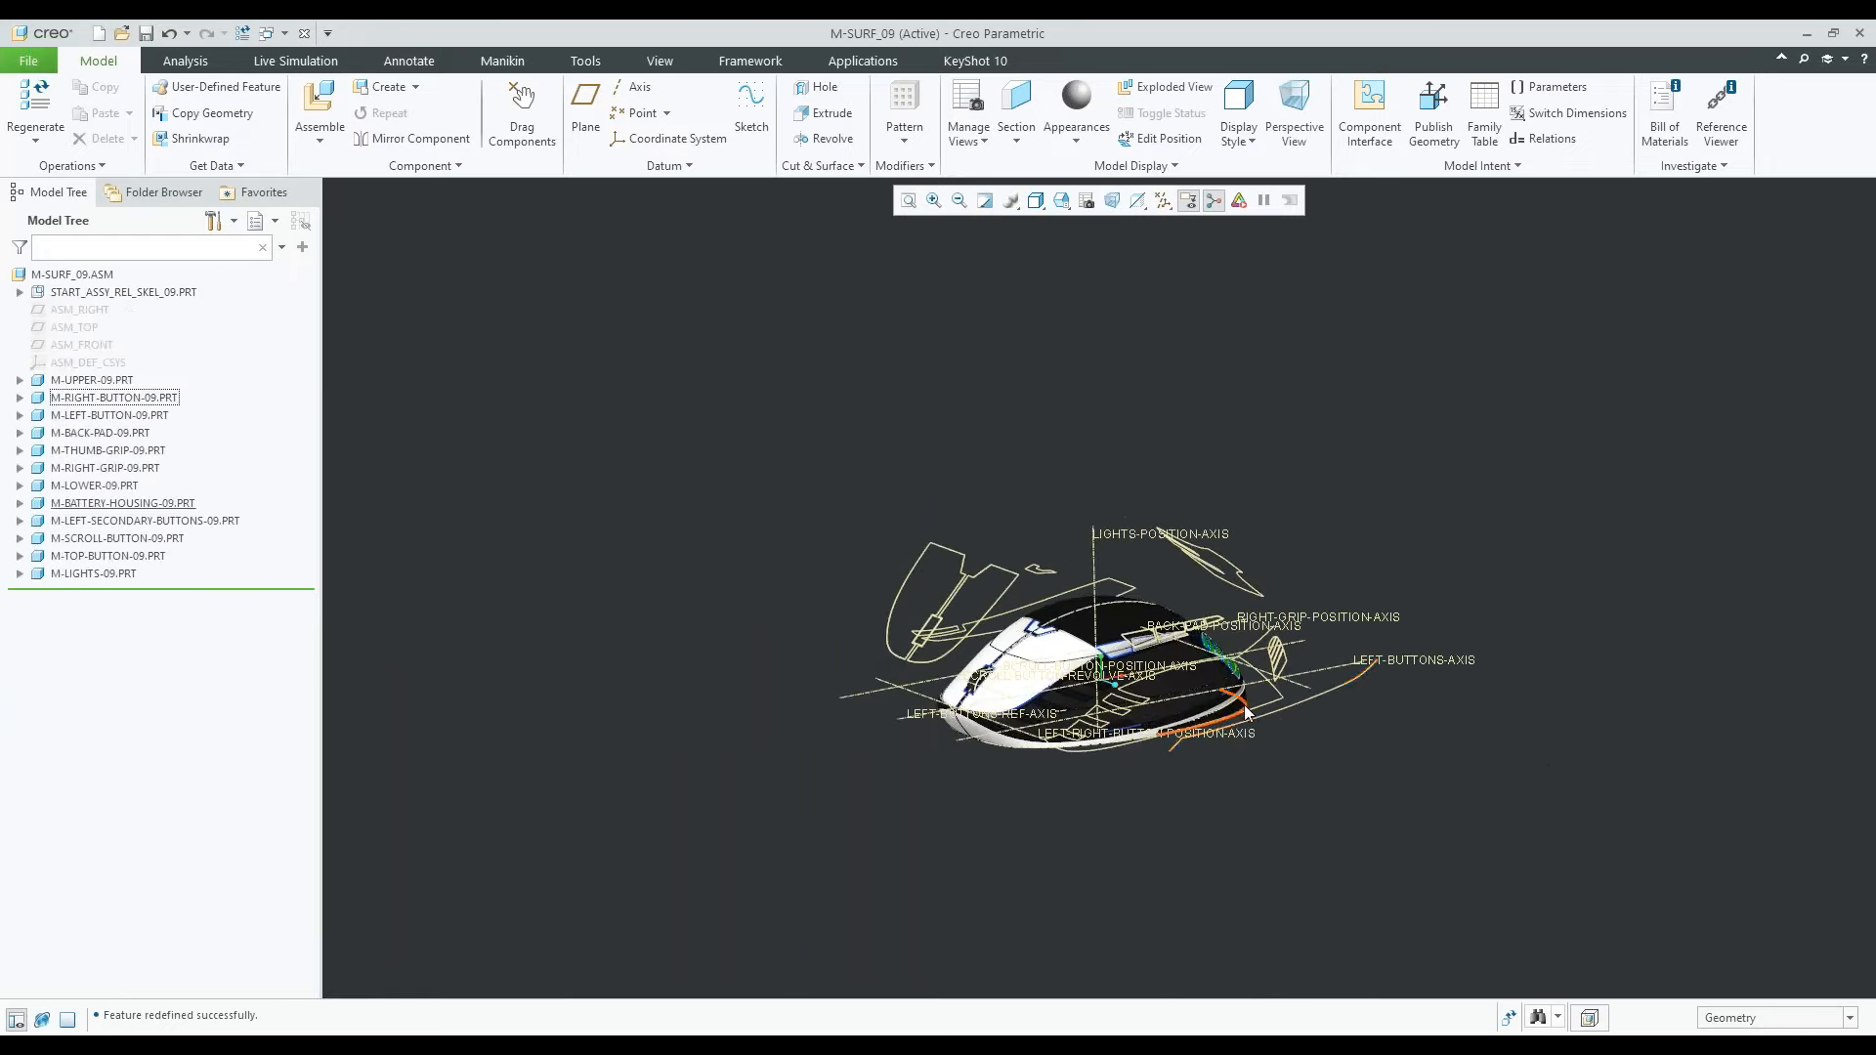
Adjust the datum display filters for the mouse assembly view
{"action": "left_click", "coordinate": [1162, 200]}
{"action": "left_click", "coordinate": [1167, 250]}
{"action": "middle_click_drag", "start_coordinate": [1247, 736], "coordinate": [1263, 676]}
{"action": "scroll", "coordinate": [1263, 676], "scroll_direction": "down", "scroll_amount": 2}
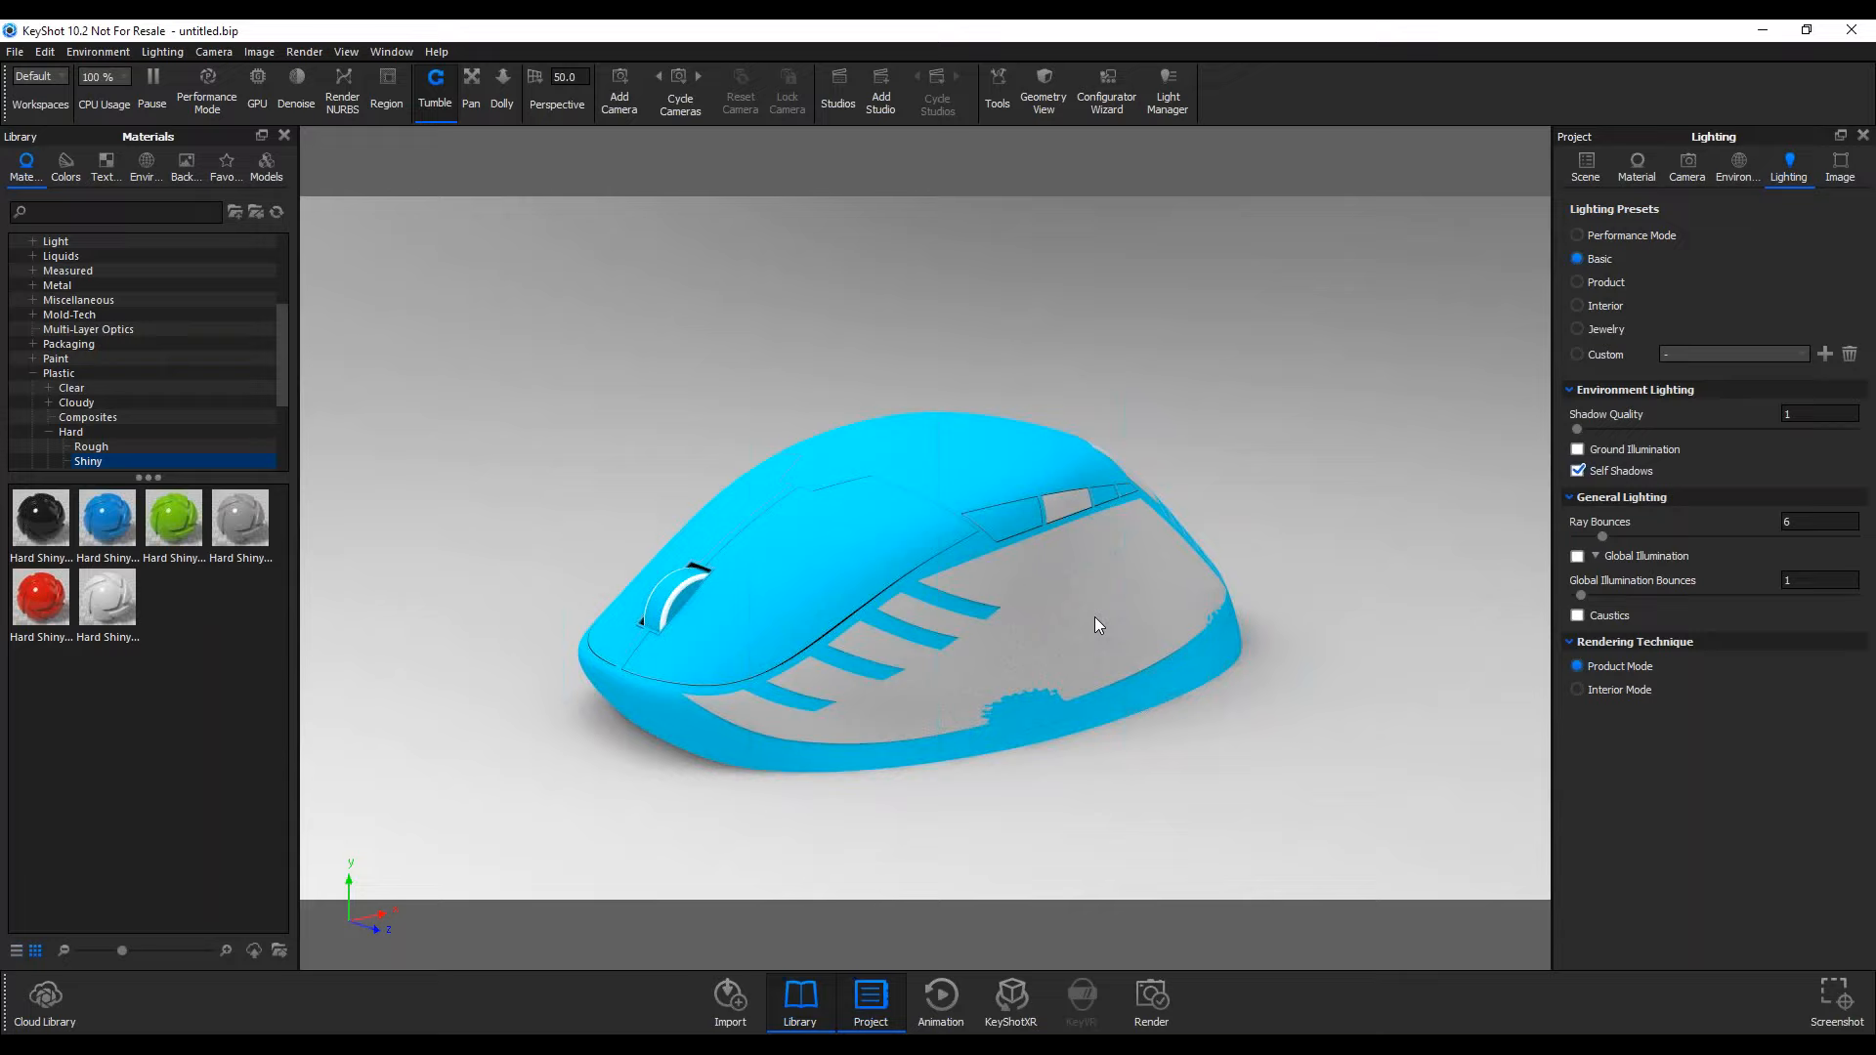
Browse the material library to the Rubber category within Plastic
{"action": "mouse_move", "coordinate": [1081, 618]}
{"action": "left_mouse_down"}
{"action": "mouse_move", "coordinate": [1028, 625]}
{"action": "mouse_move", "coordinate": [1098, 623]}
{"action": "left_mouse_up"}
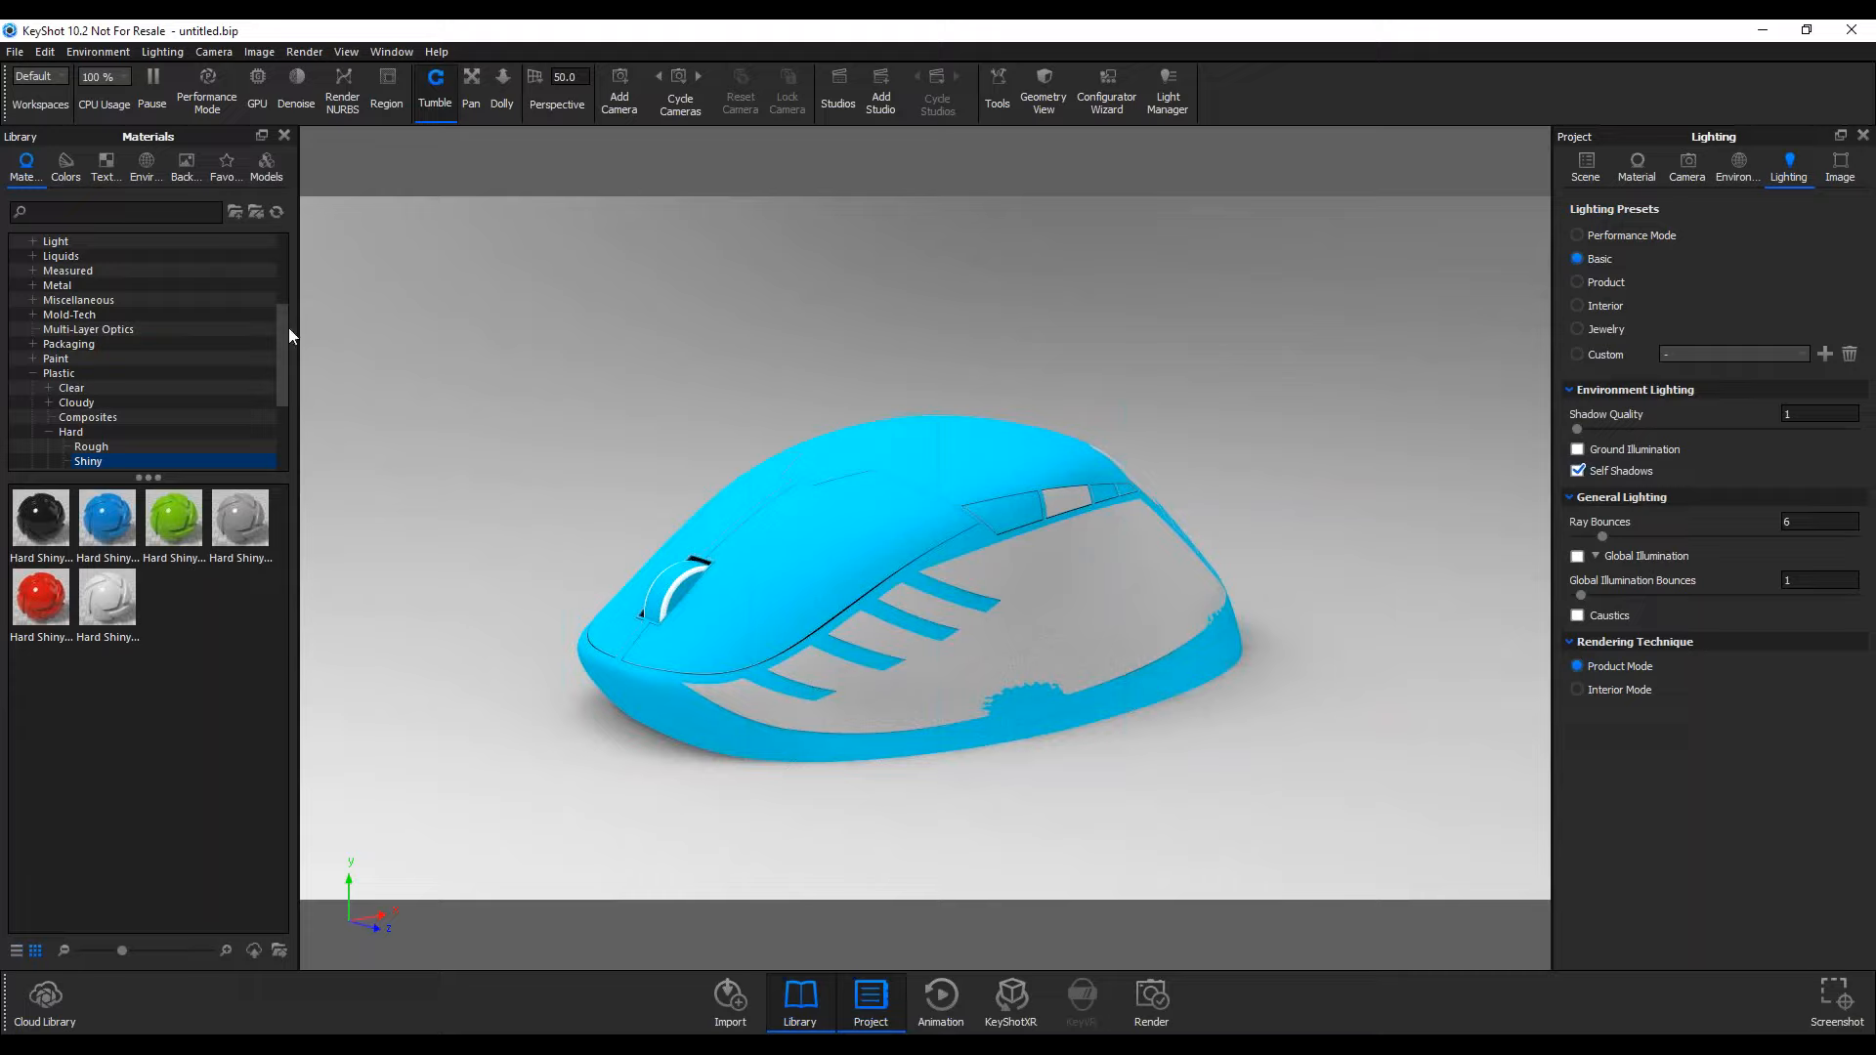
{"action": "left_click_drag", "start_coordinate": [284, 326], "coordinate": [289, 355]}
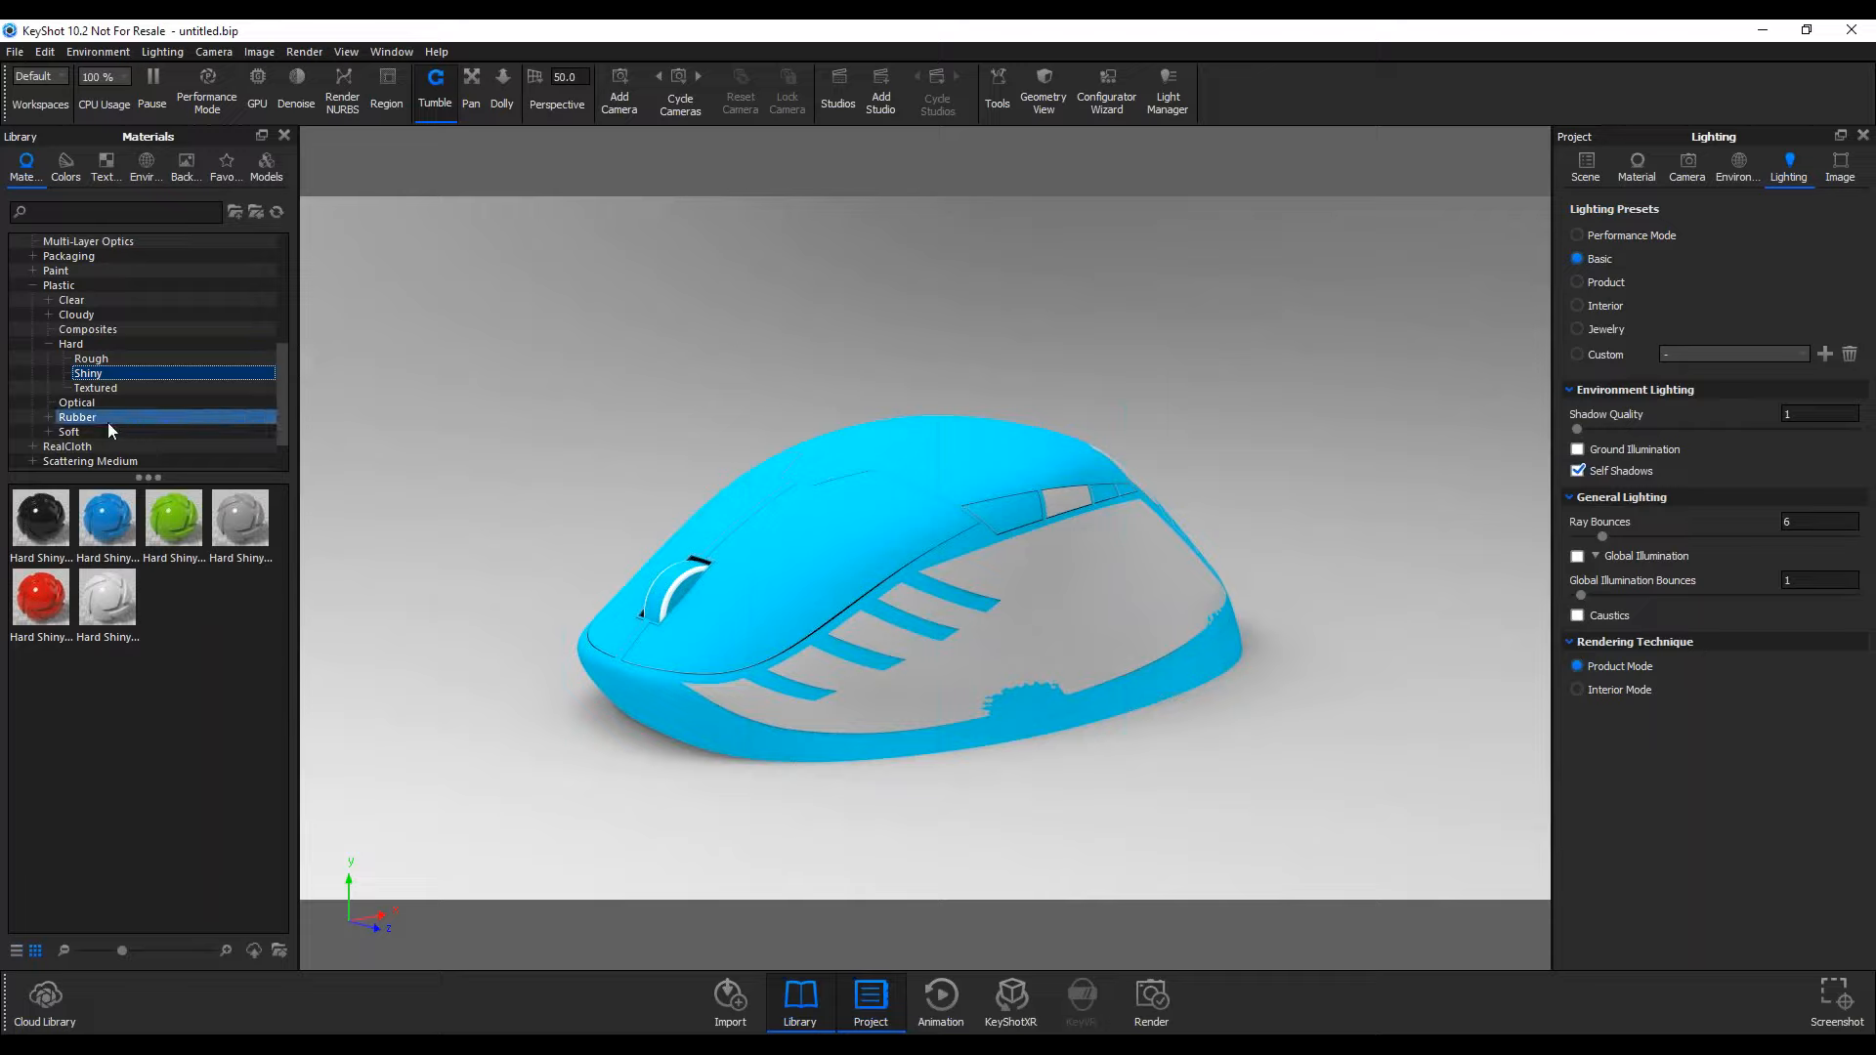
{"action": "scroll", "coordinate": [107, 431], "scroll_direction": "down", "scroll_amount": 1}
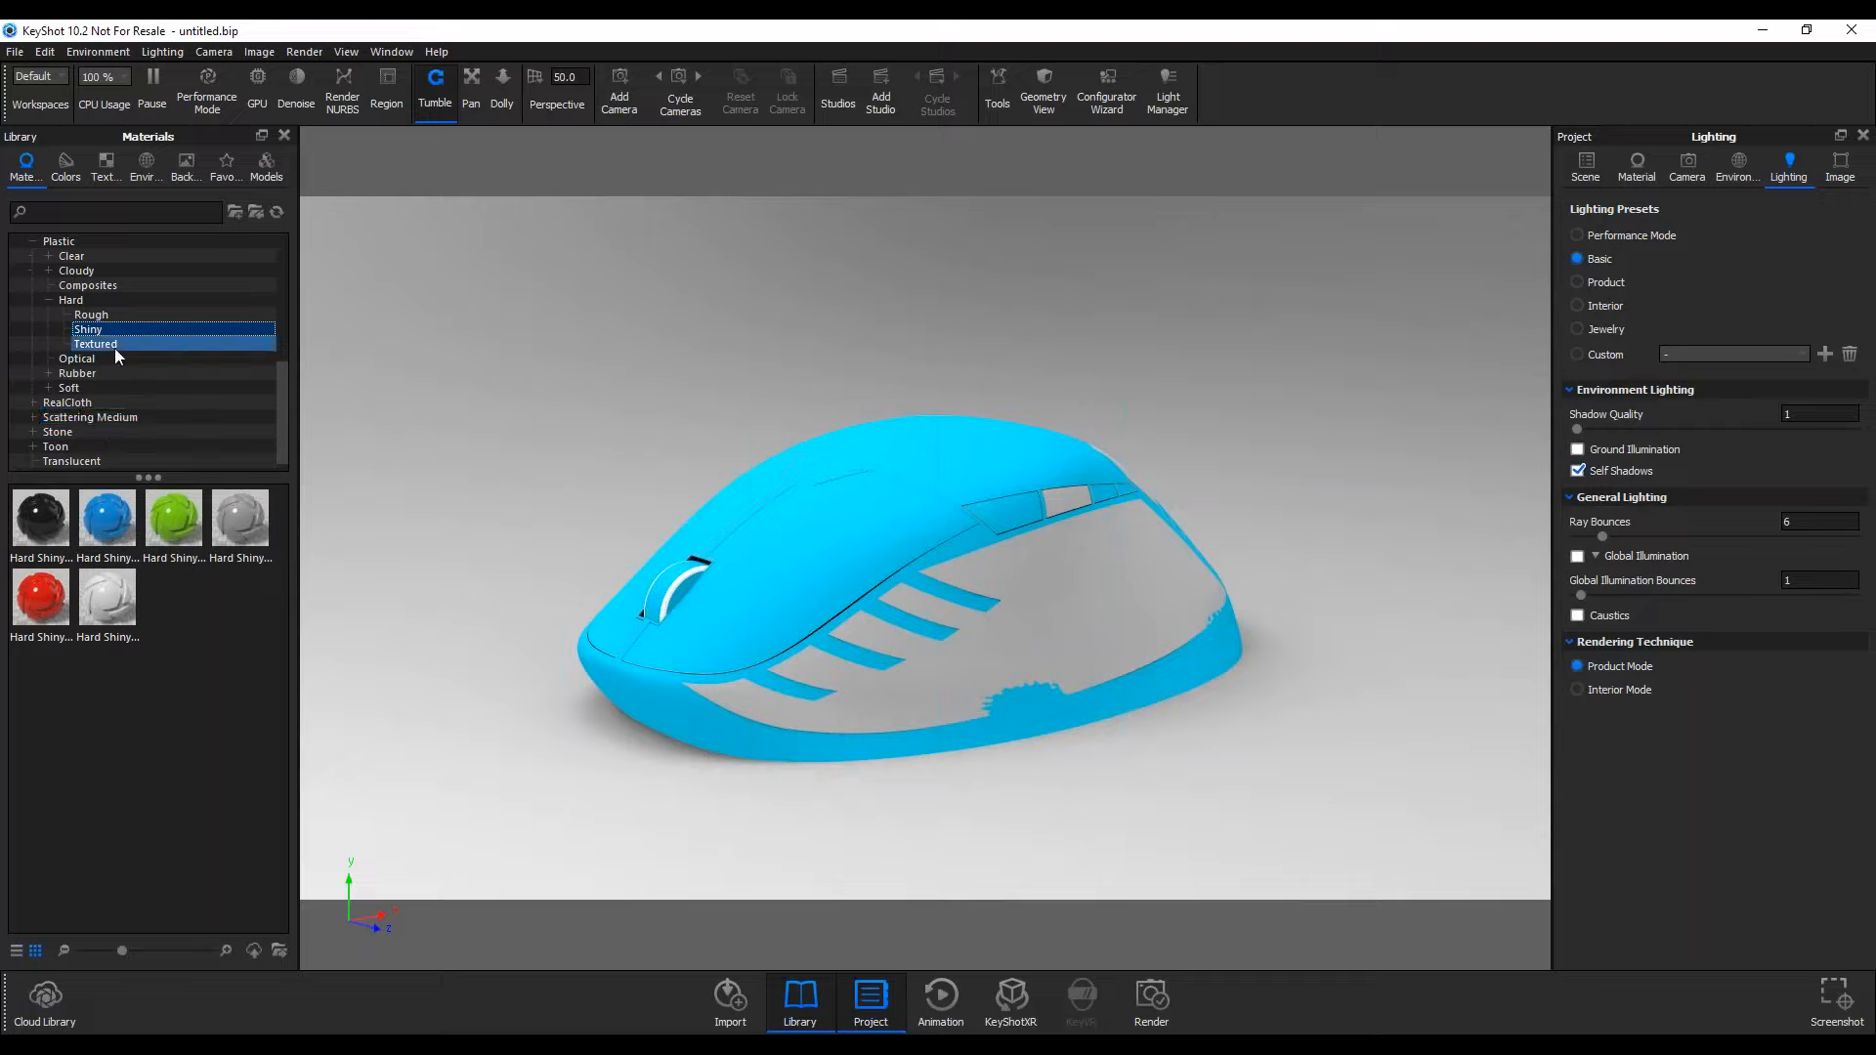
{"action": "left_click", "coordinate": [77, 373]}
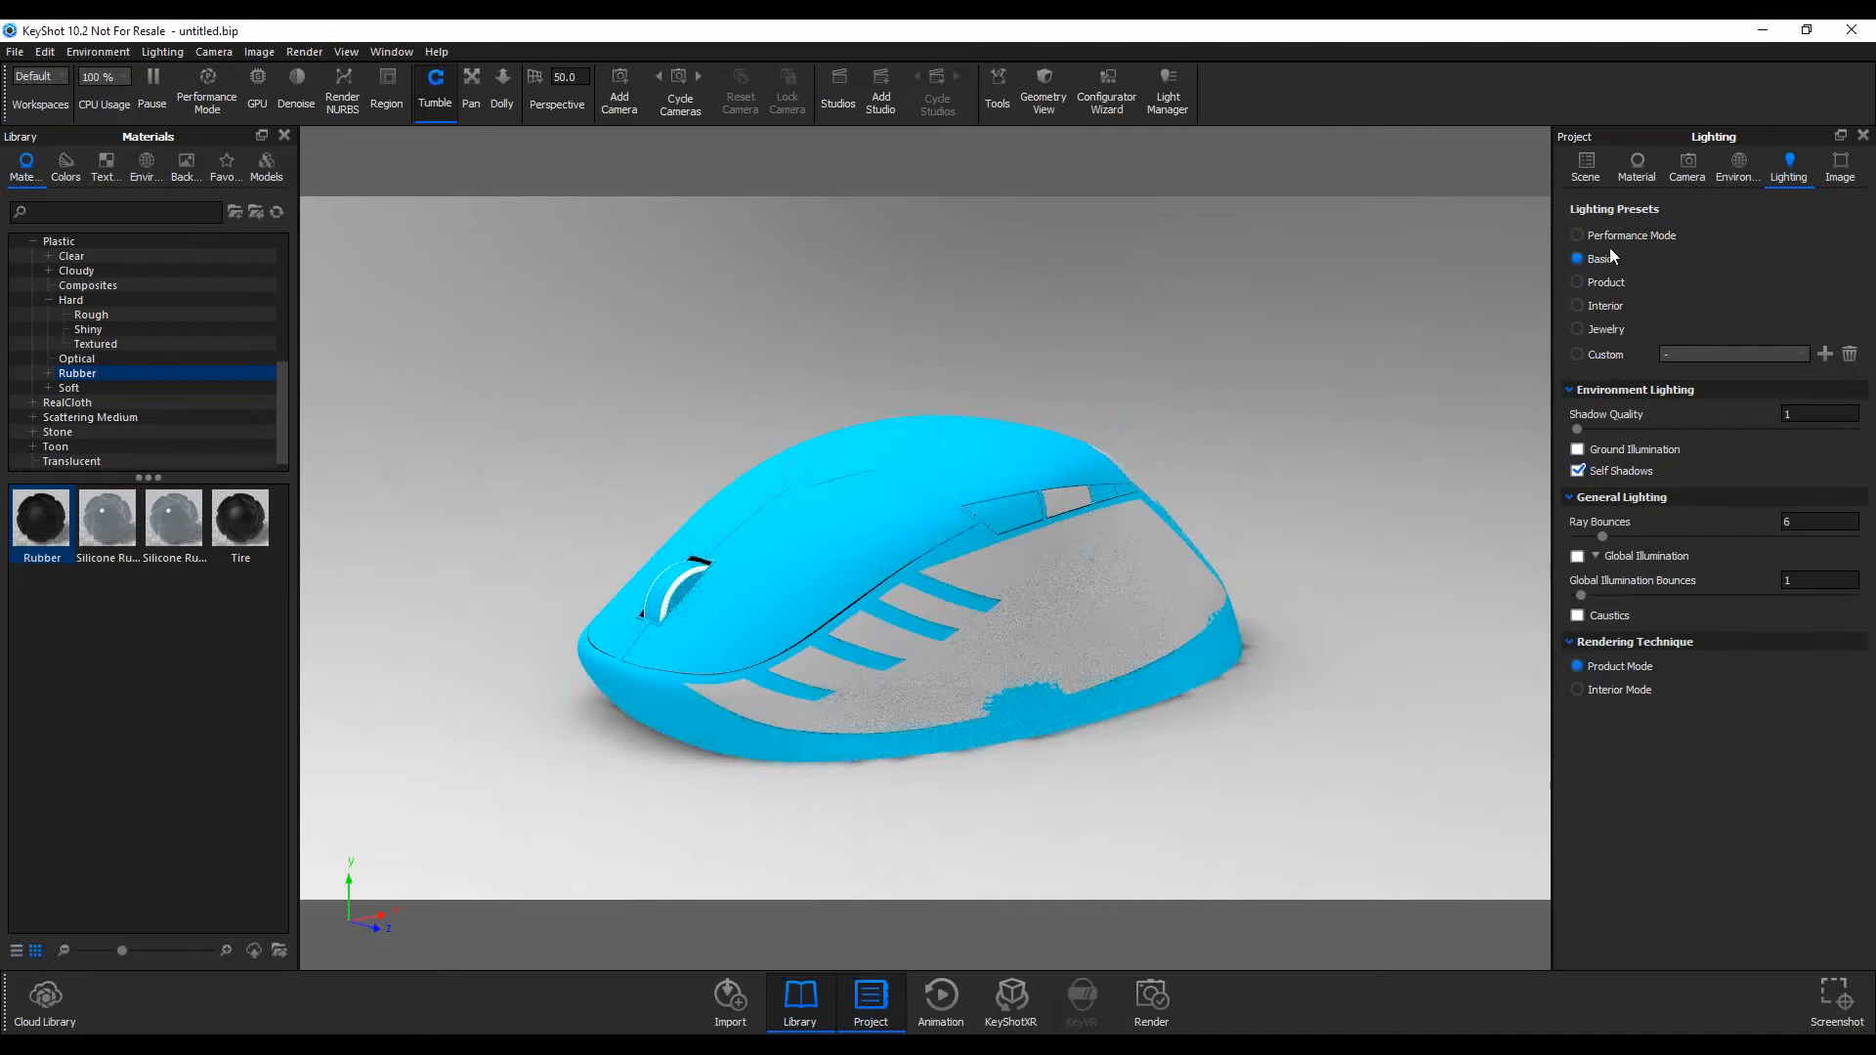
Open the scene tree and expand the M-SURF_09 model set and its M-BACK-PAD-09 group
{"action": "left_click", "coordinate": [1587, 177]}
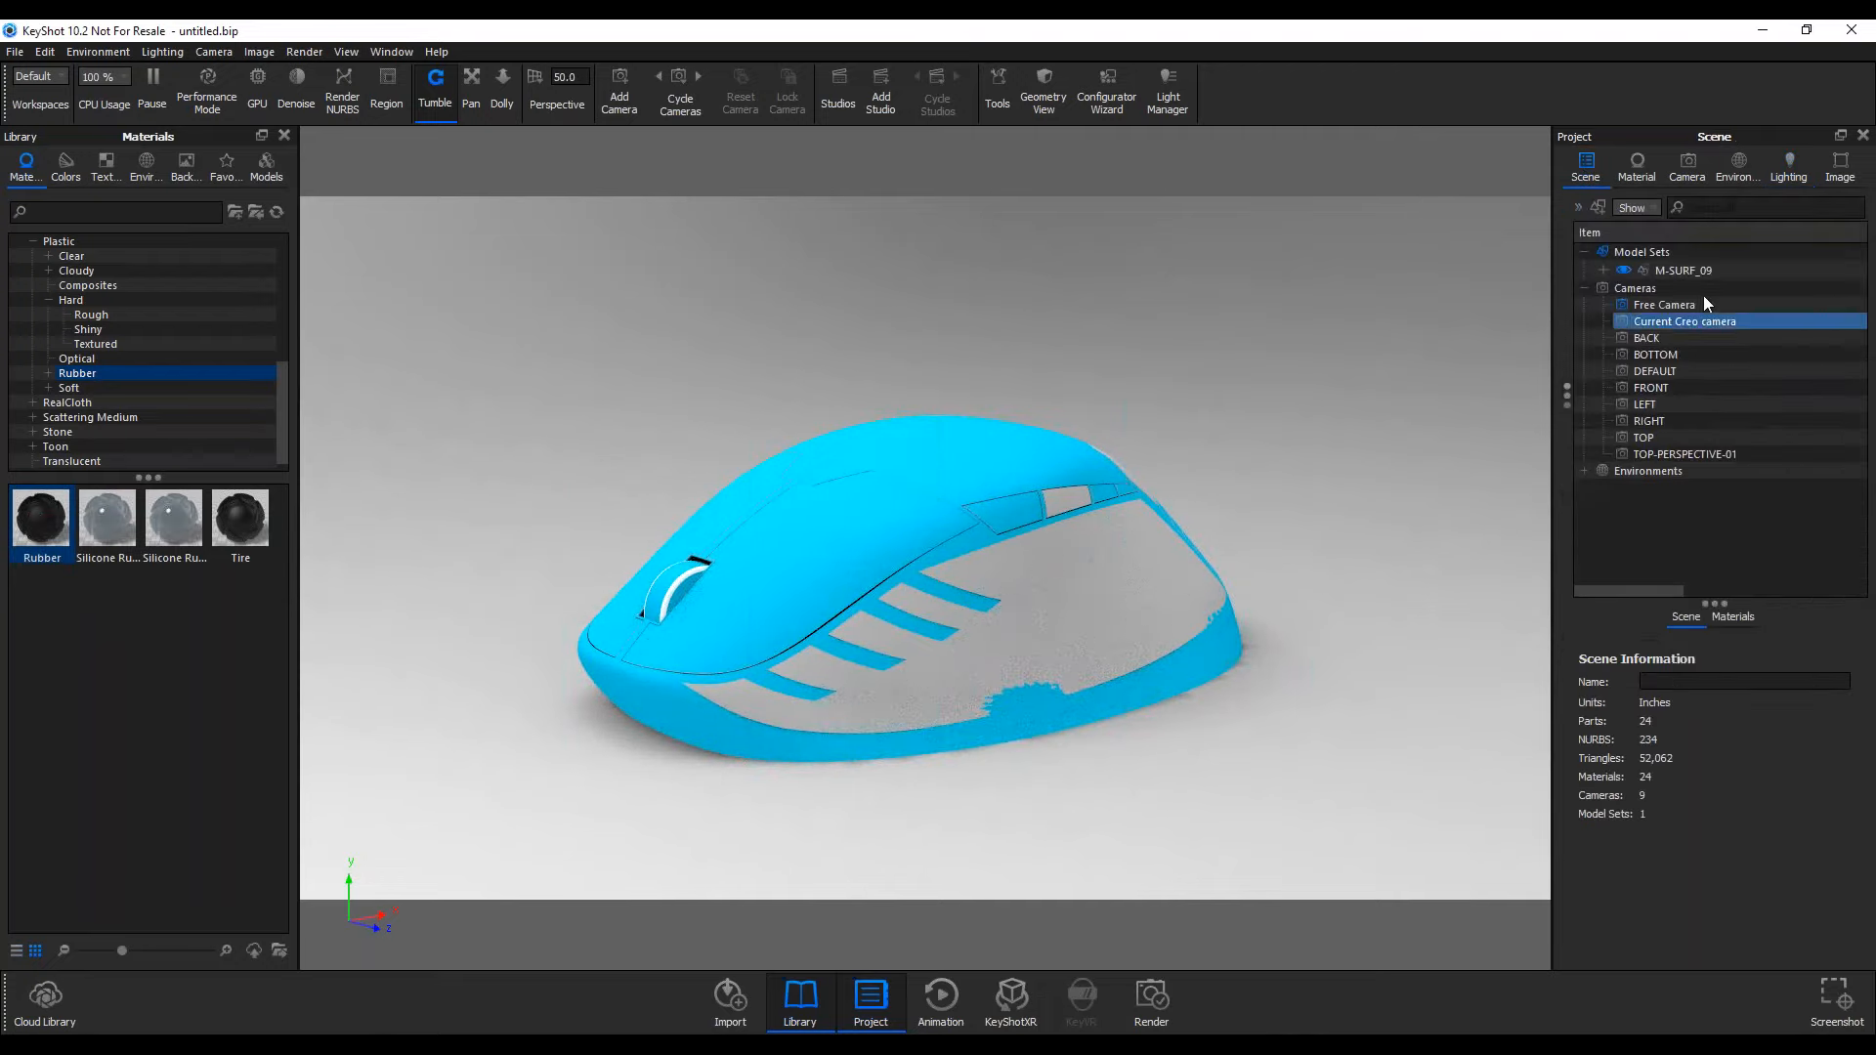
{"action": "left_click", "coordinate": [1671, 270]}
{"action": "left_click", "coordinate": [1604, 270]}
{"action": "left_click", "coordinate": [1647, 349]}
{"action": "left_click", "coordinate": [1623, 348]}
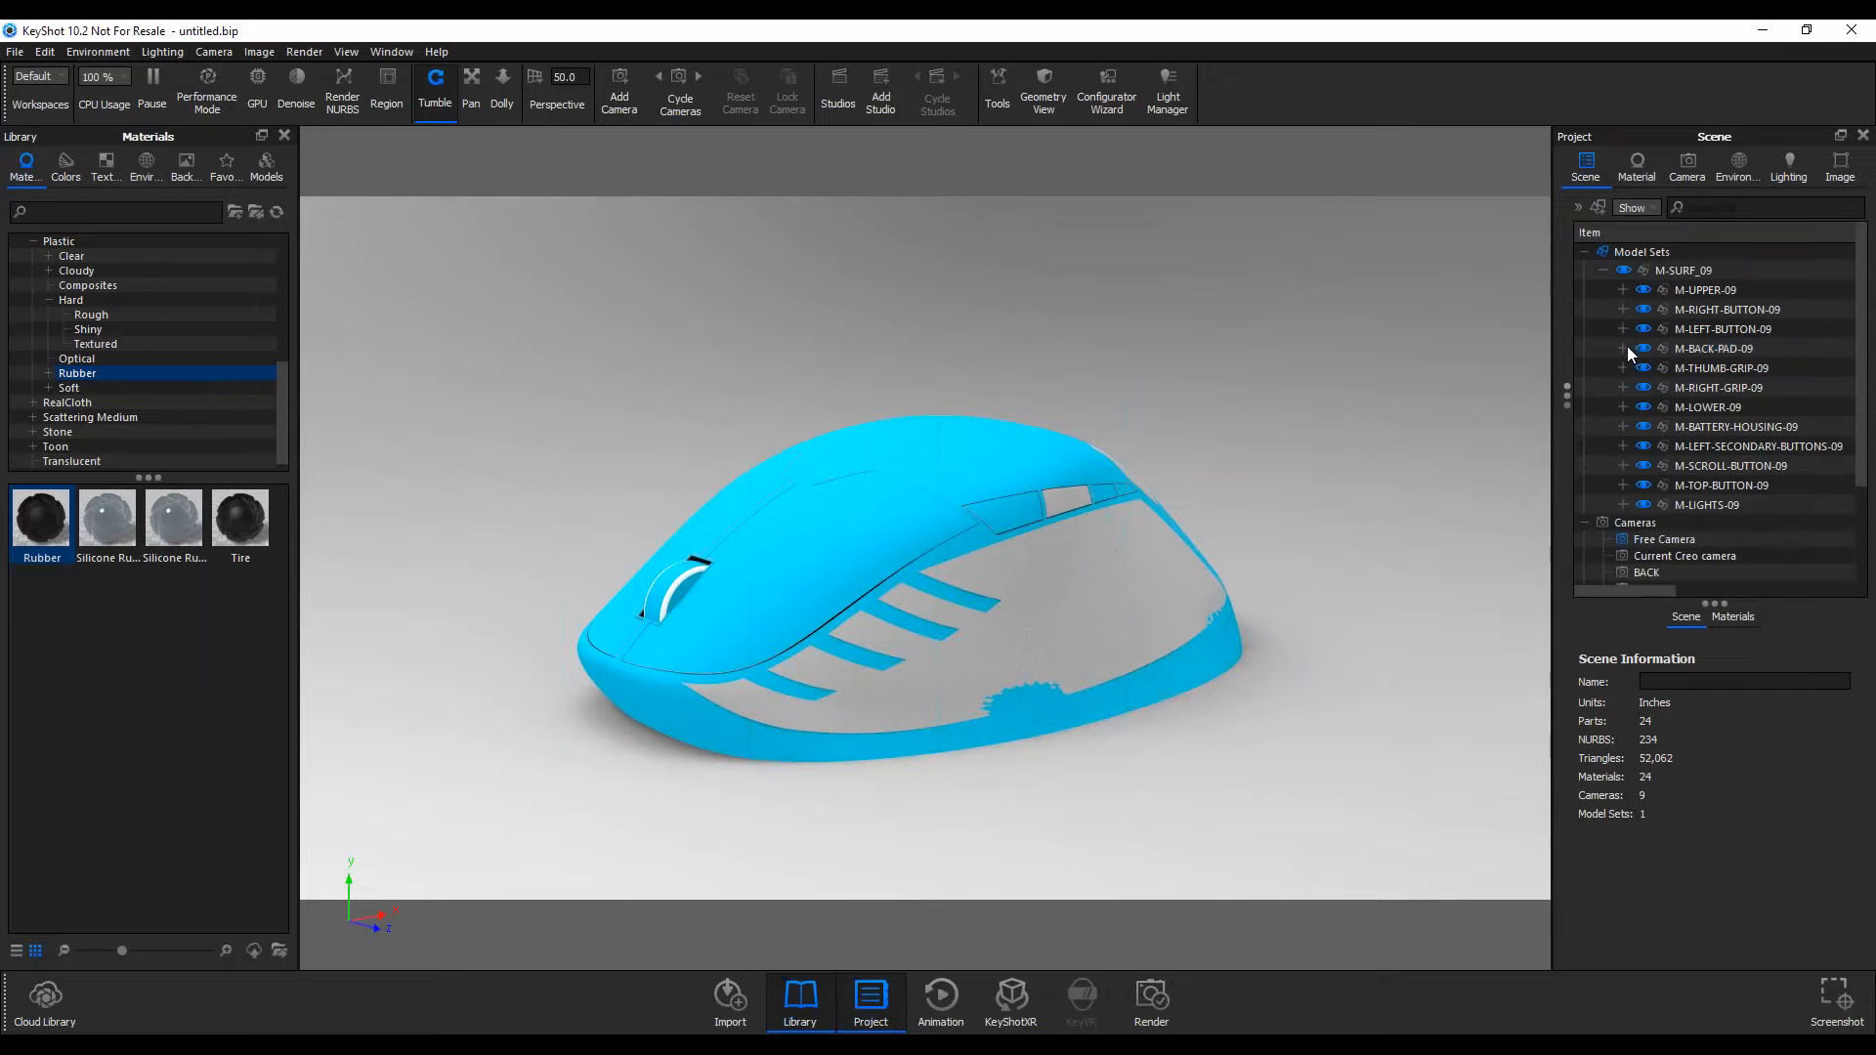
Toggle the two M-BACK-PAD-09 bodies to compare them, leave the first one hidden, and collapse the group
{"action": "left_click_drag", "start_coordinate": [1211, 540], "coordinate": [1429, 516]}
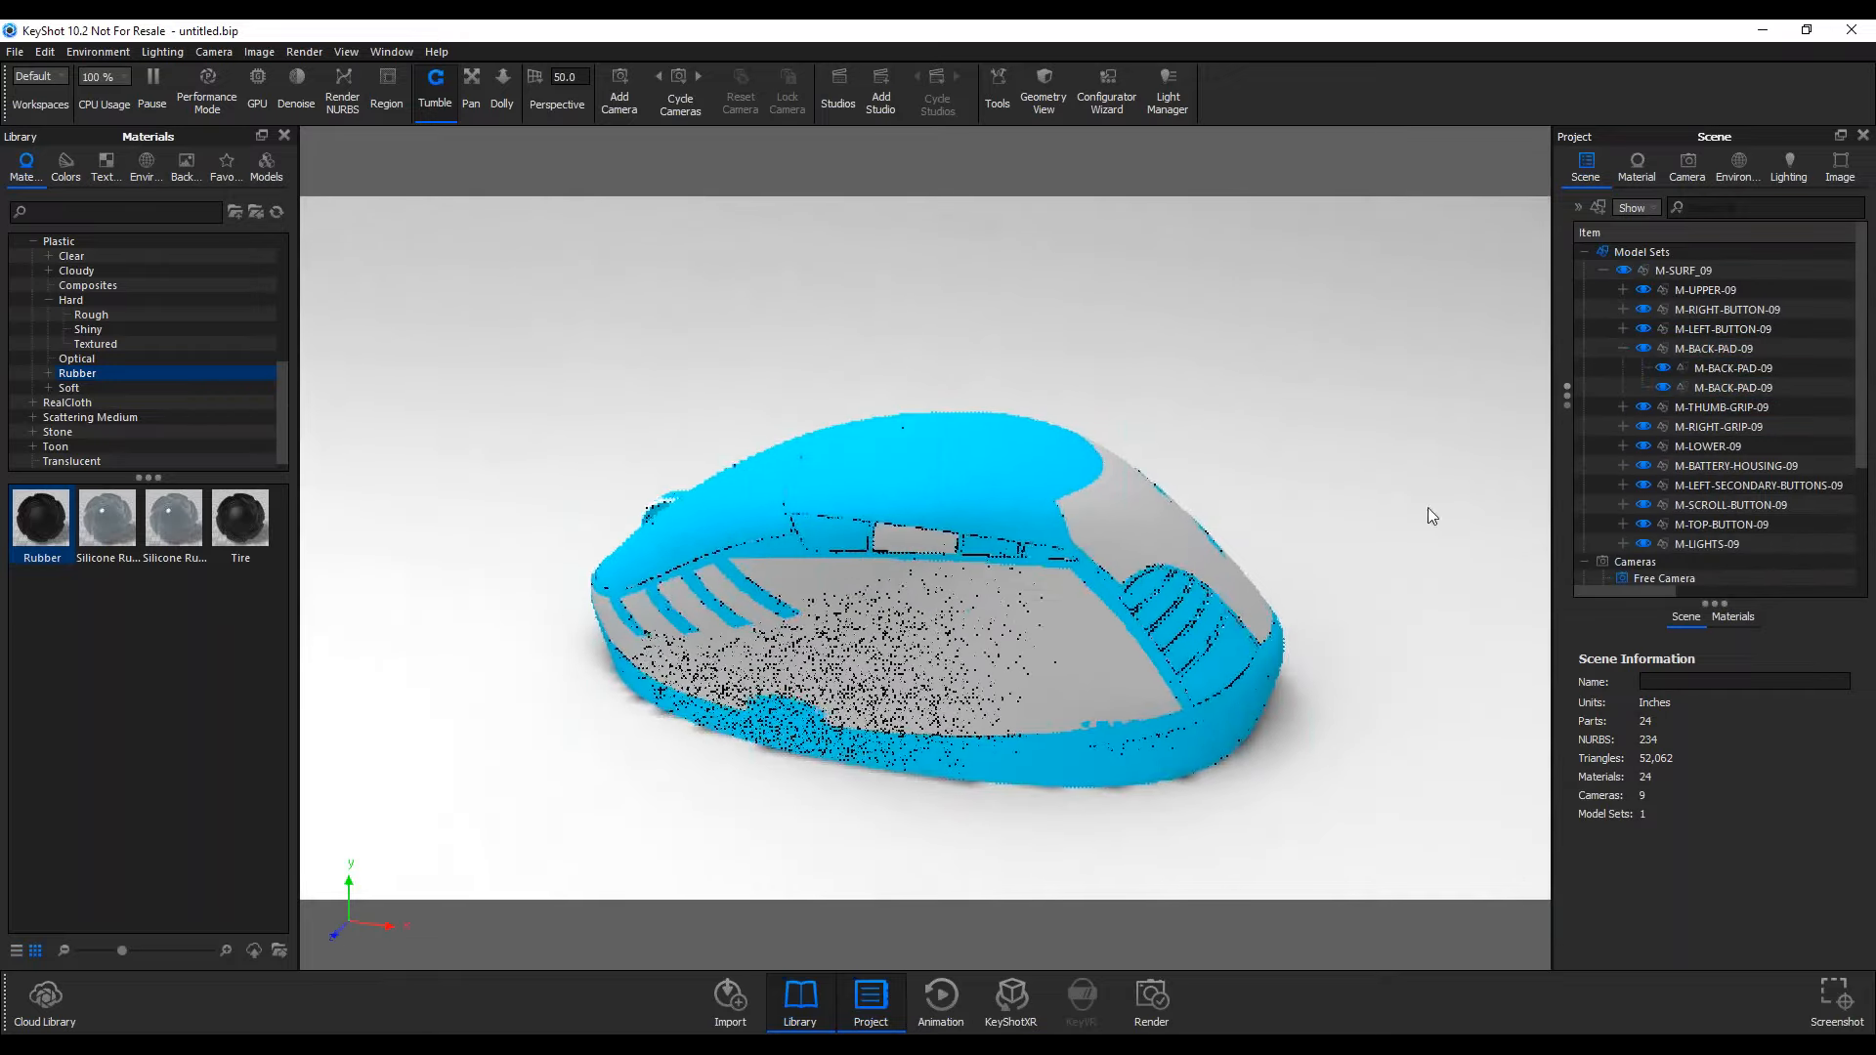
{"action": "left_click", "coordinate": [1663, 389]}
{"action": "left_click", "coordinate": [1663, 388]}
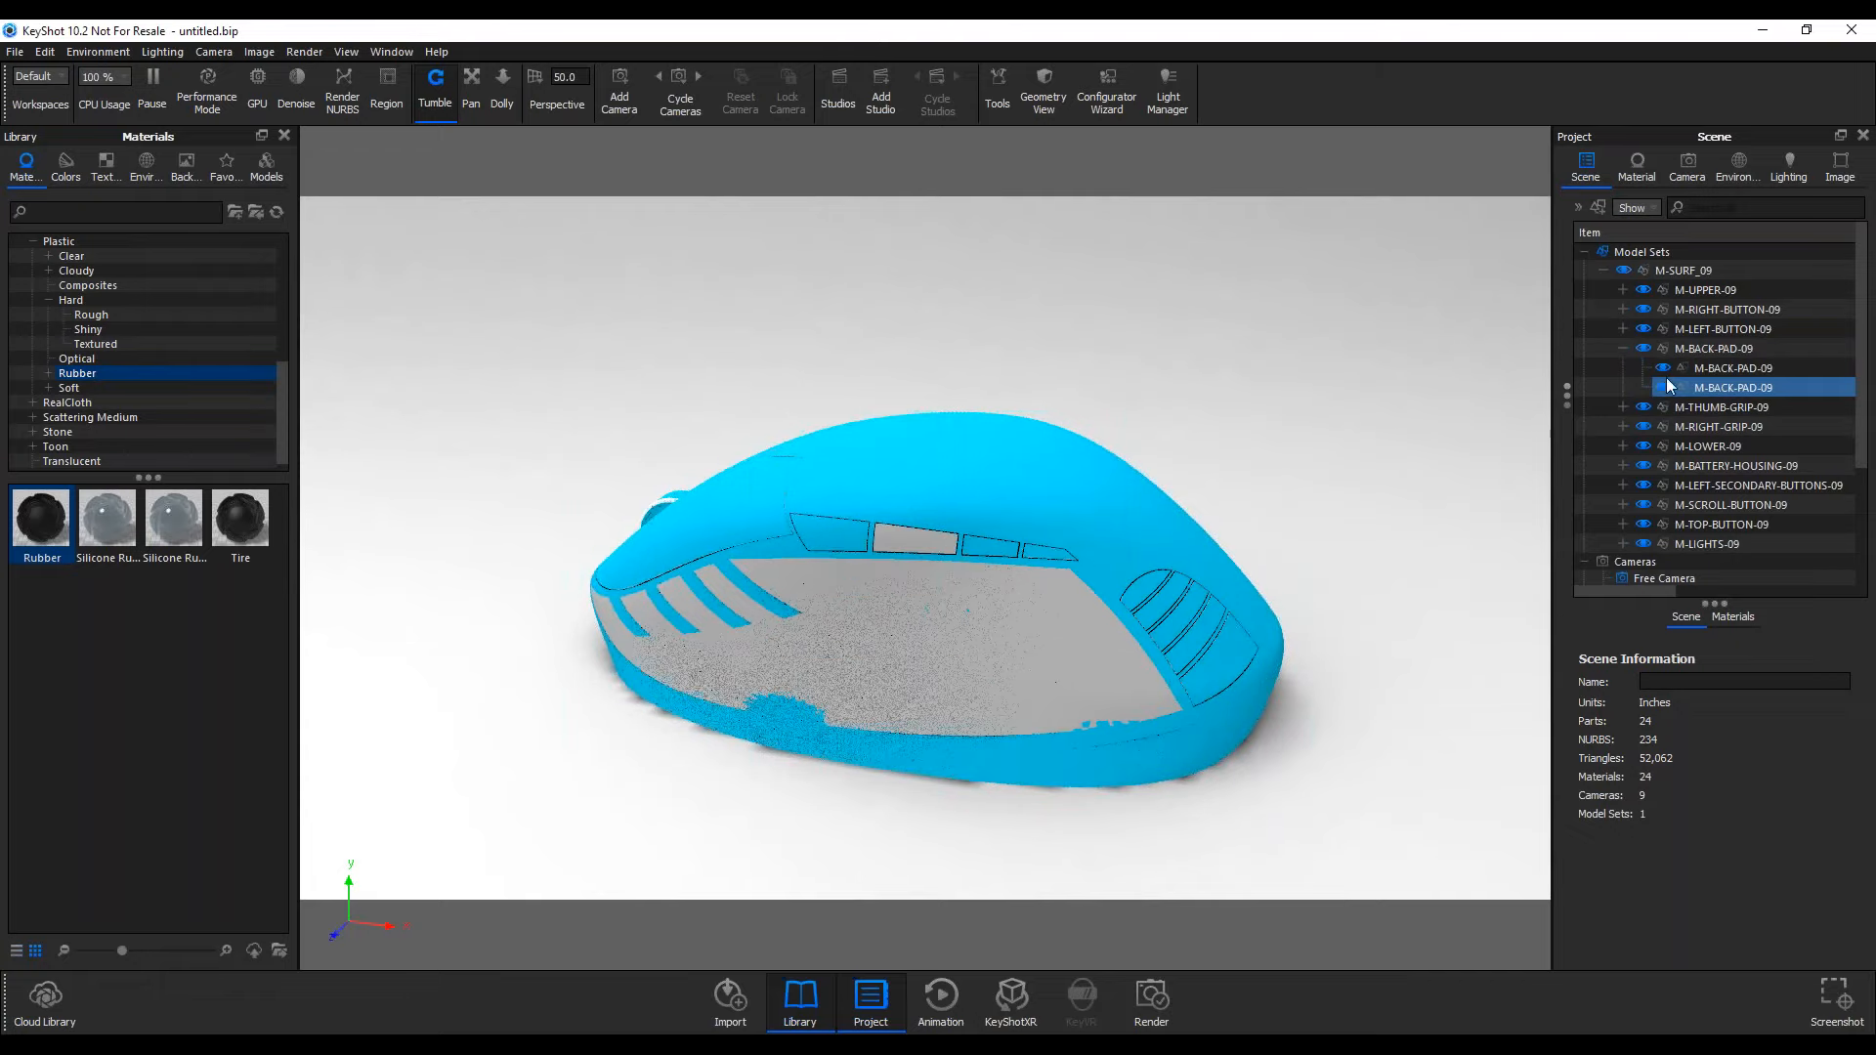
{"action": "left_click", "coordinate": [1664, 388]}
{"action": "left_click", "coordinate": [1664, 388]}
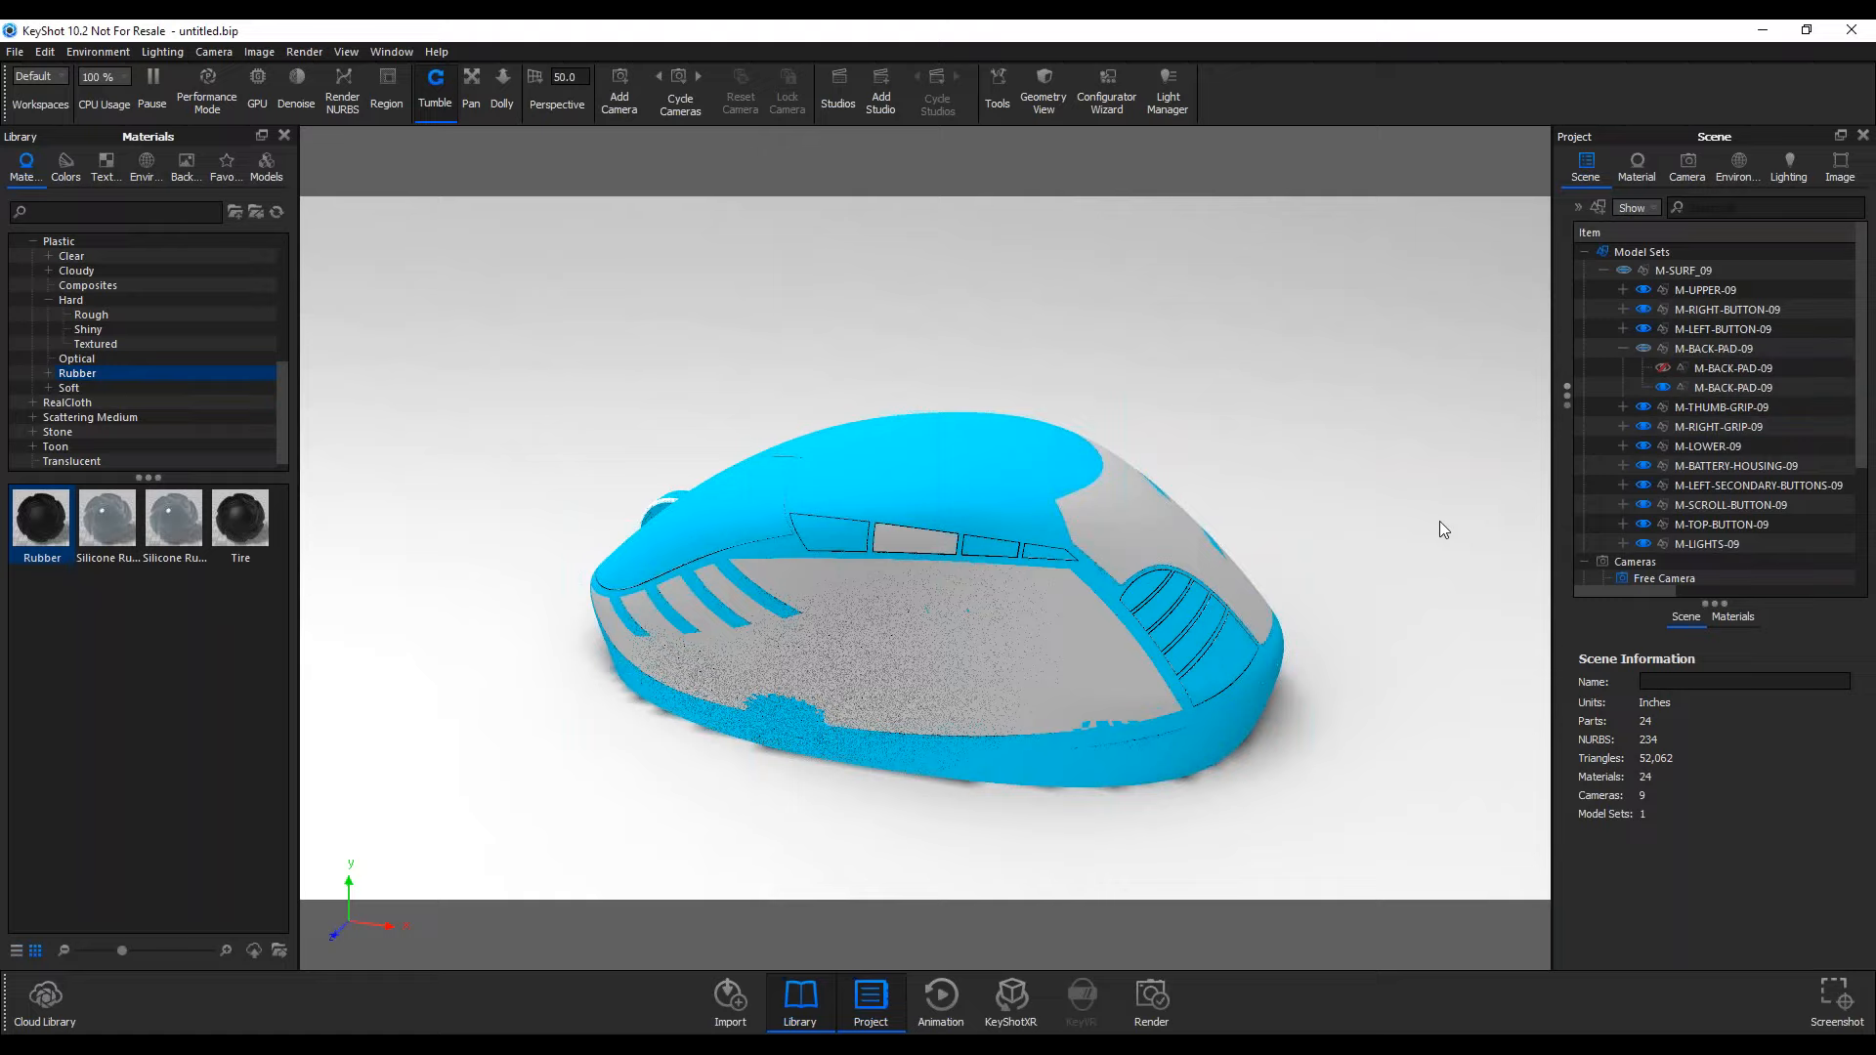
{"action": "left_click", "coordinate": [1622, 349]}
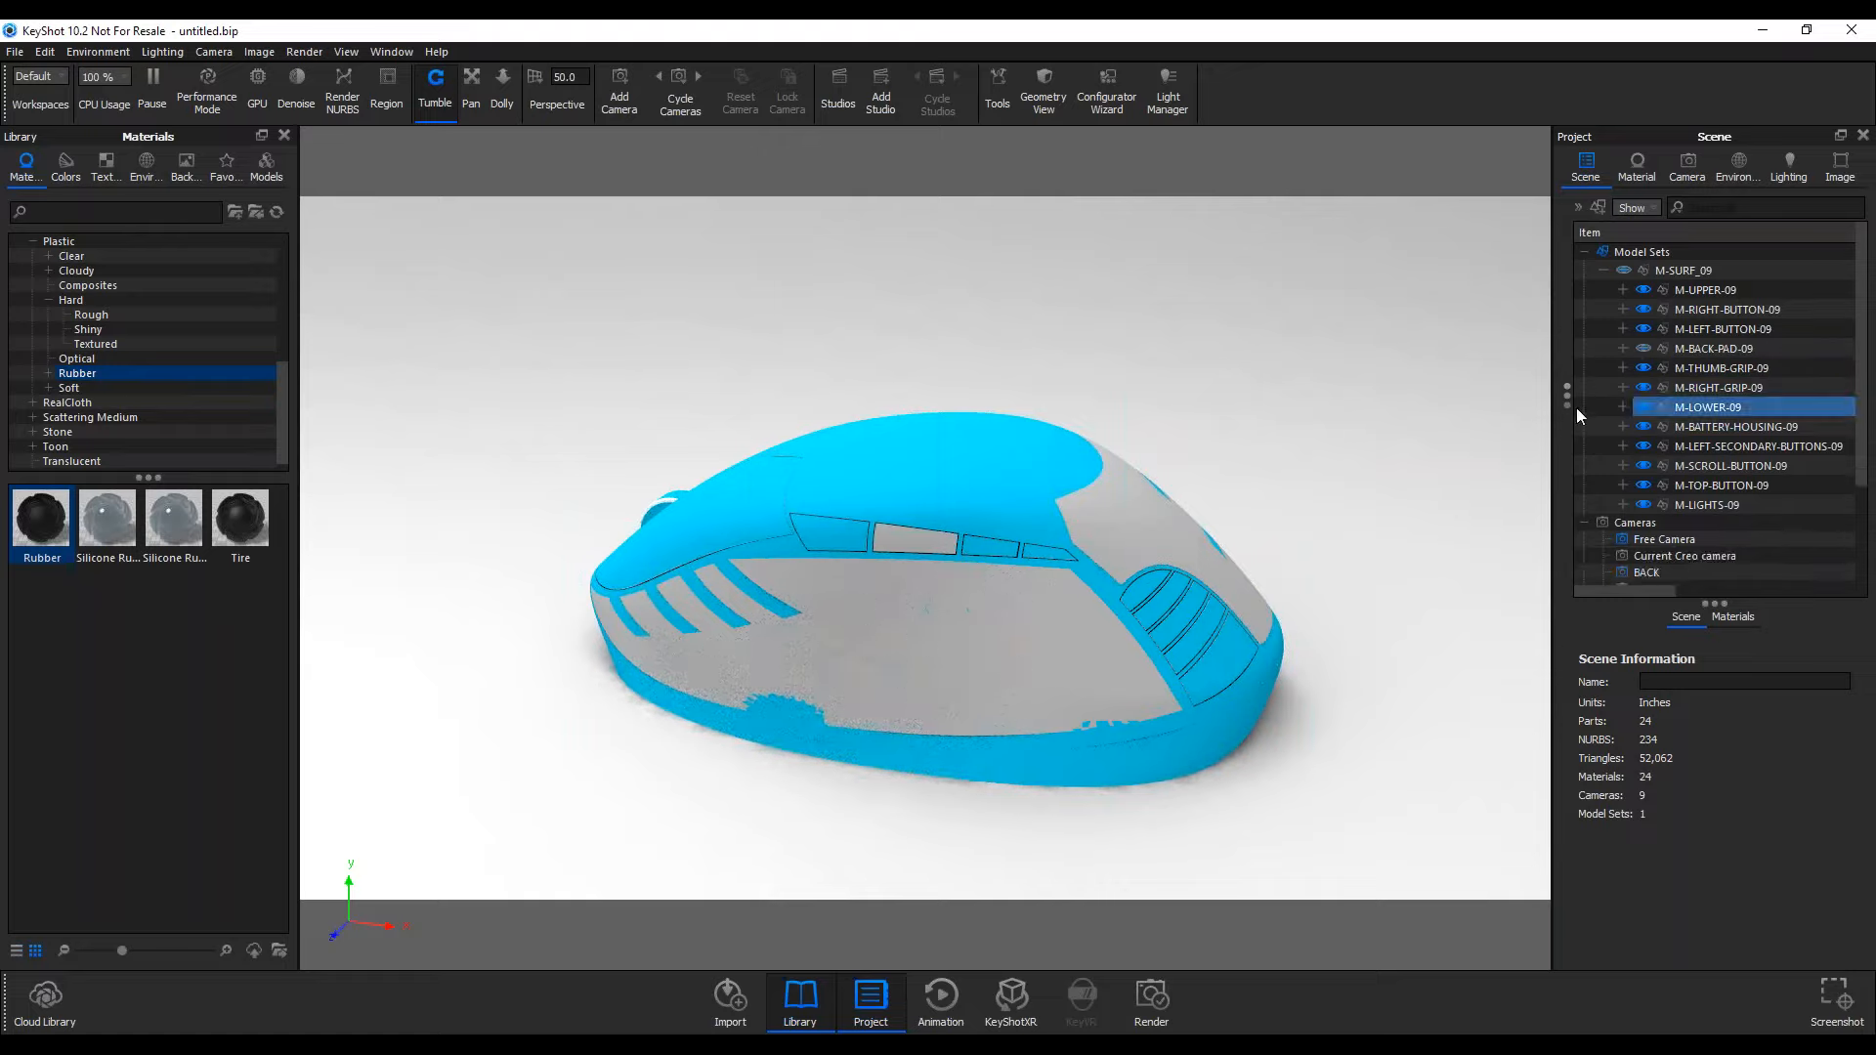
Expand M-THUMB-GRIP-09, compare its two bodies, and leave only the second one visible
{"action": "left_click", "coordinate": [1623, 368]}
{"action": "left_click", "coordinate": [1663, 387]}
{"action": "left_click", "coordinate": [1663, 407]}
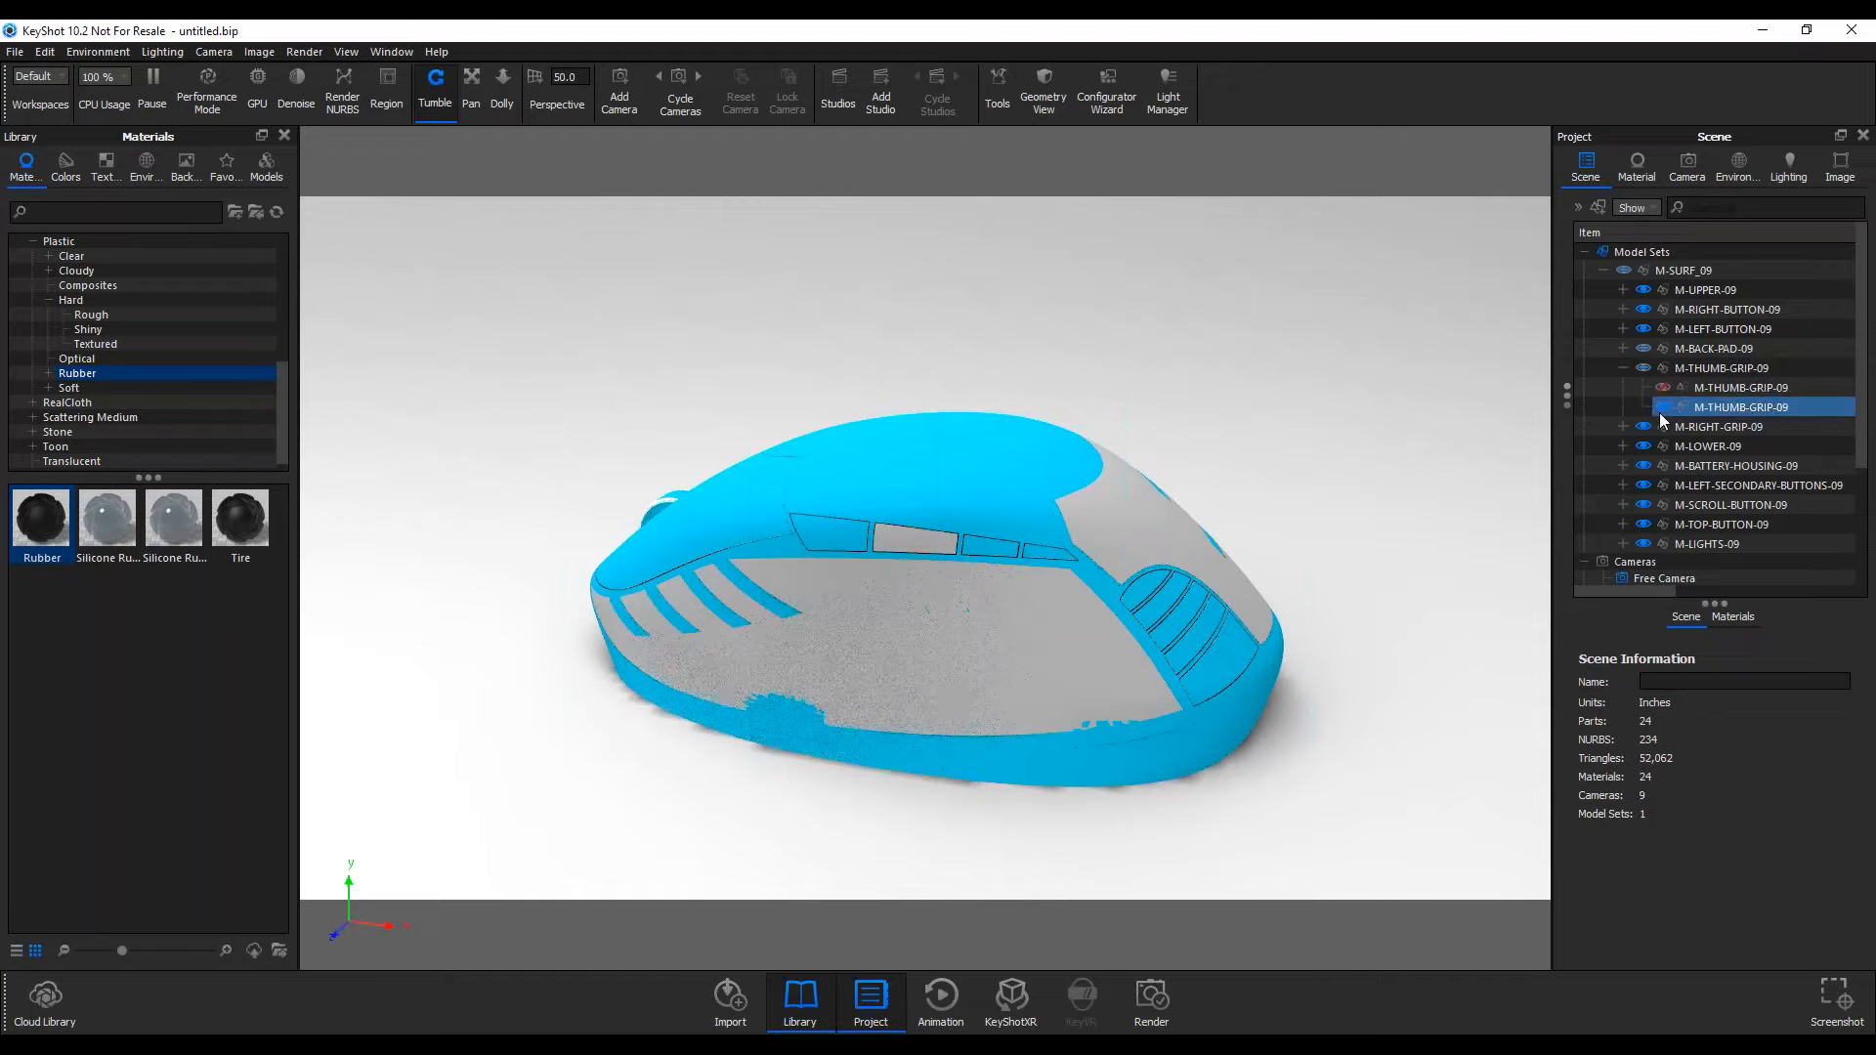
{"action": "left_click", "coordinate": [1666, 389]}
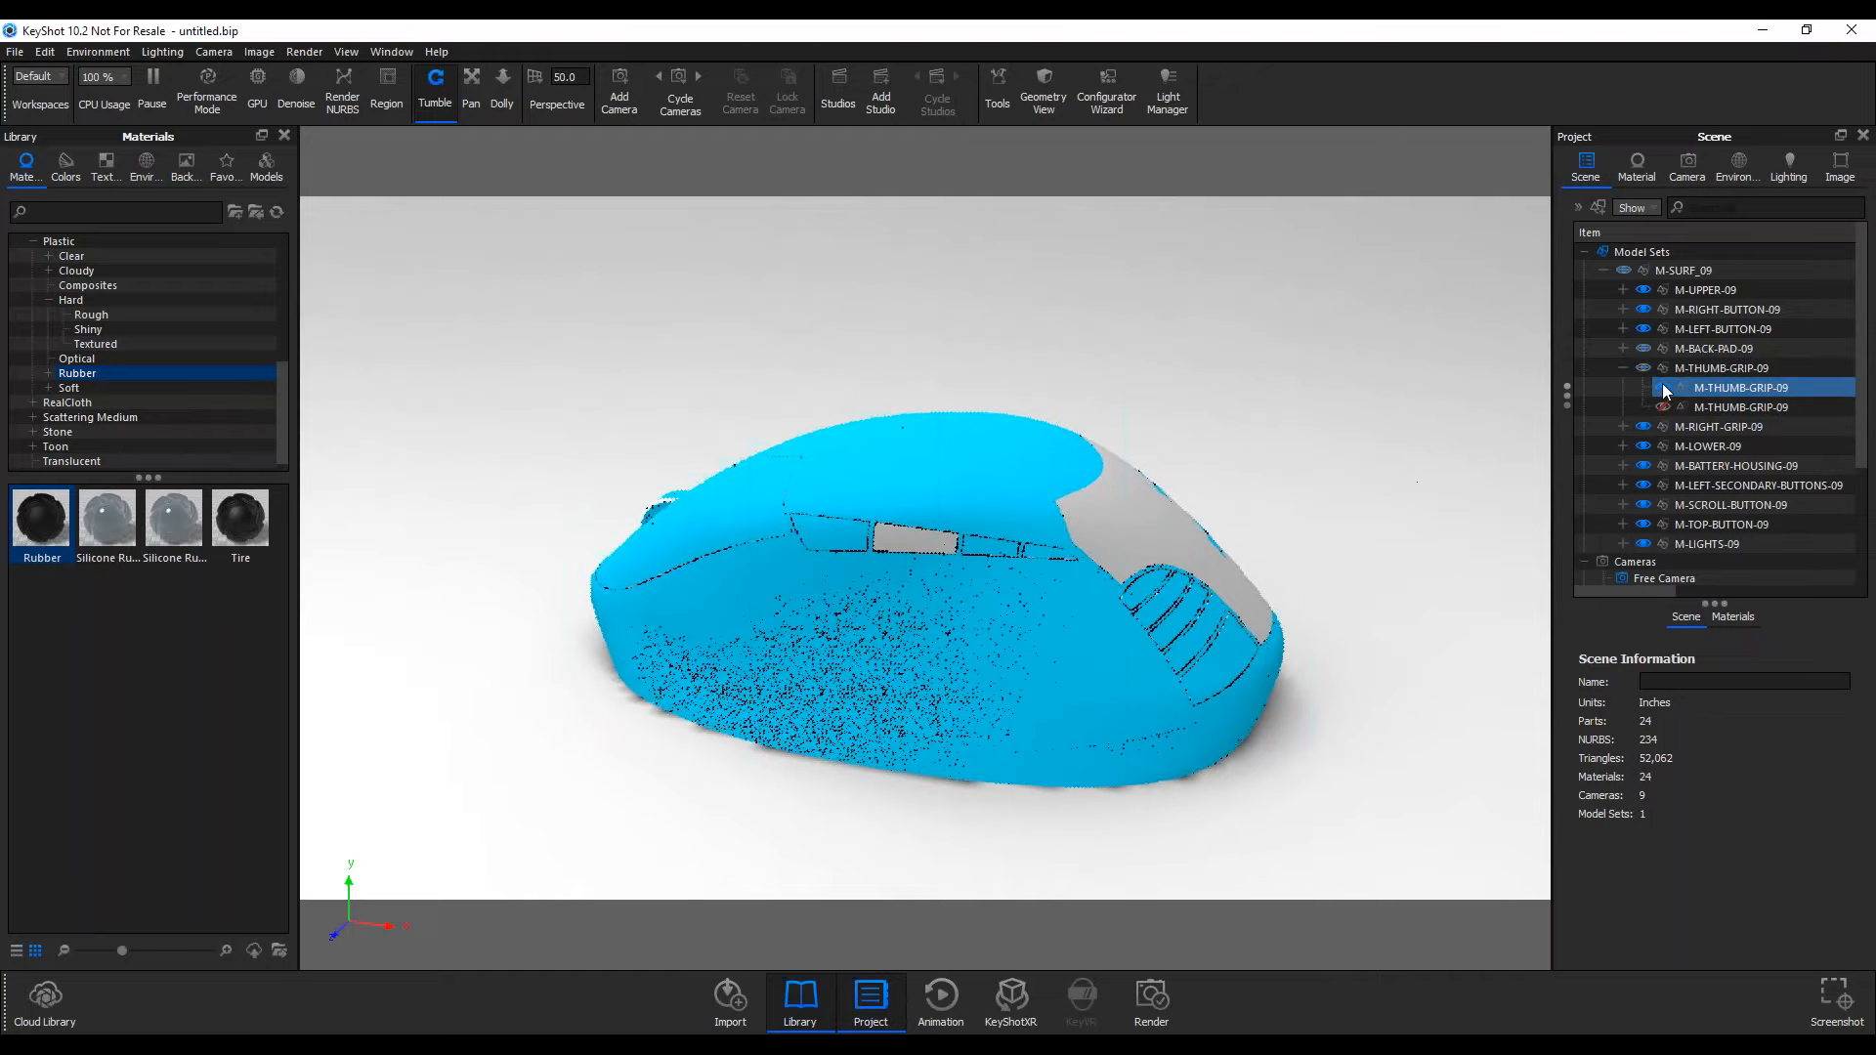
{"action": "left_click", "coordinate": [1662, 388]}
{"action": "left_click", "coordinate": [1662, 406]}
Collapse M-THUMB-GRIP-09, expand M-RIGHT-GRIP-09, and hide the first of its two bodies
{"action": "left_click_drag", "start_coordinate": [1388, 547], "coordinate": [860, 524]}
{"action": "left_click_drag", "start_coordinate": [1068, 523], "coordinate": [1027, 519]}
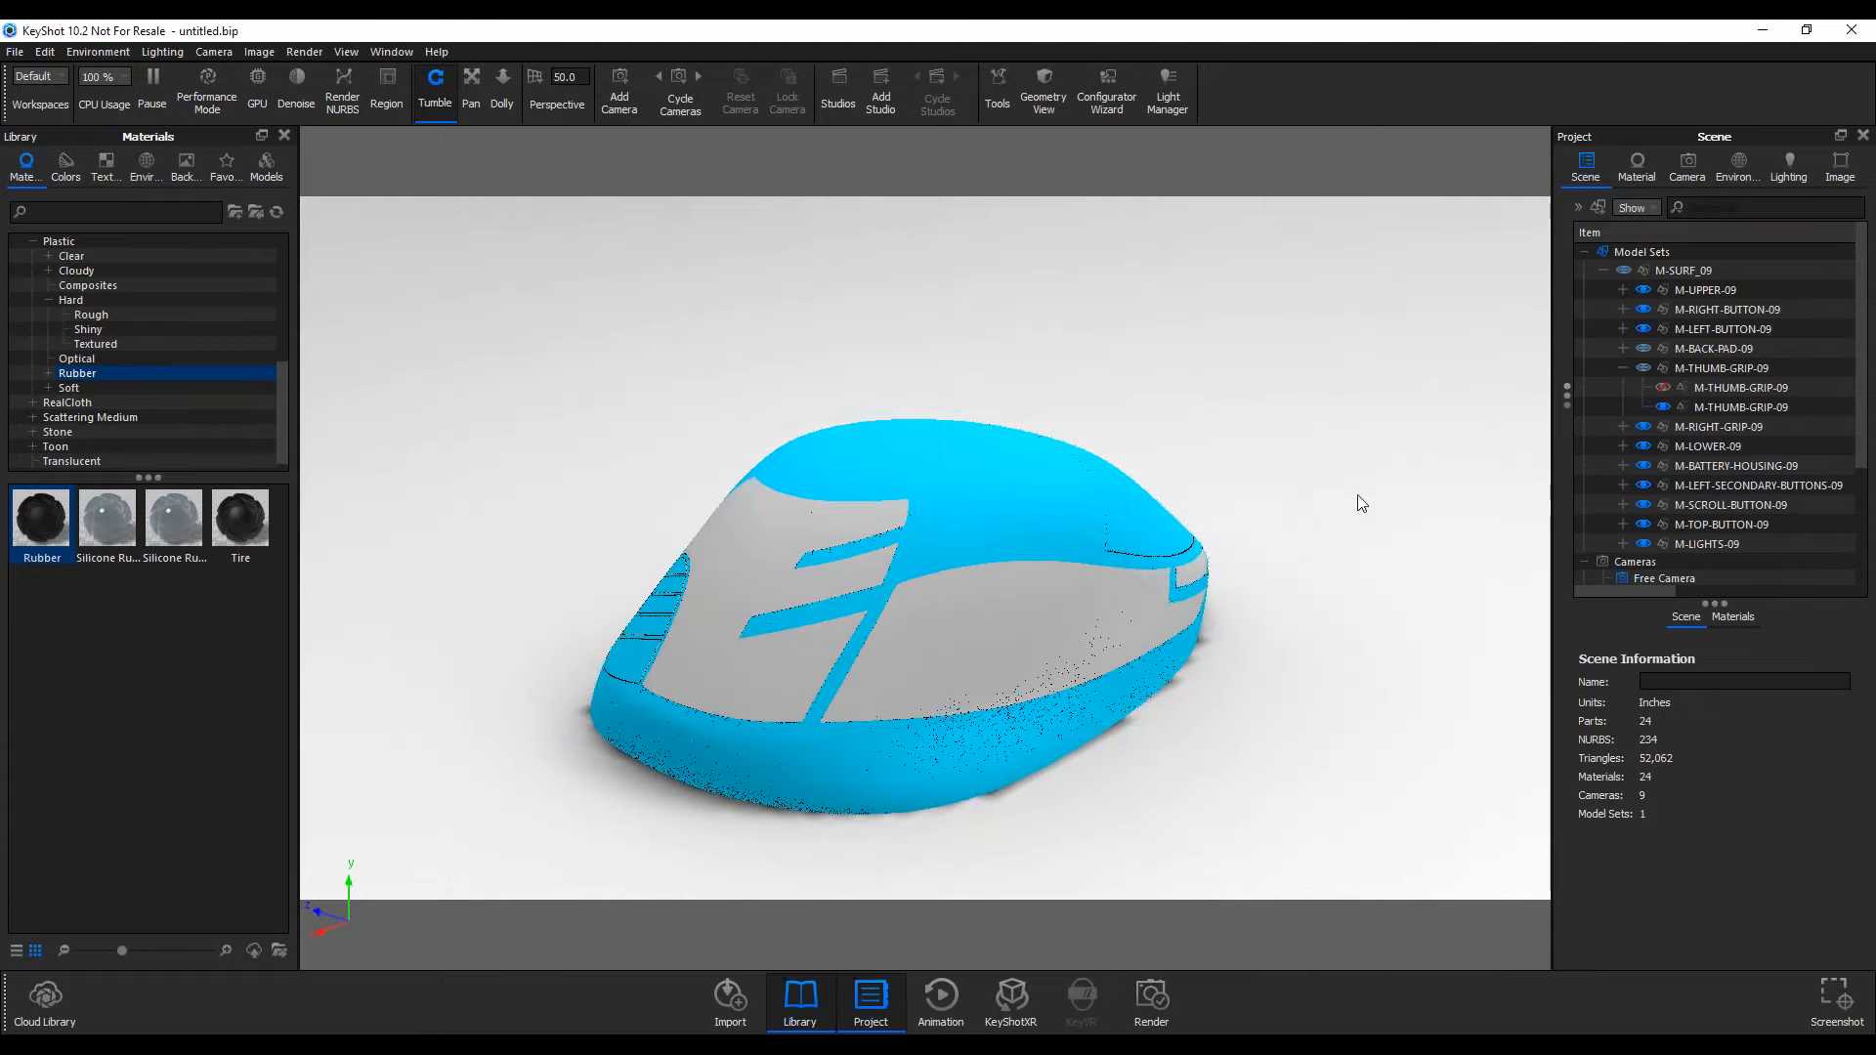
{"action": "left_click", "coordinate": [1624, 369]}
{"action": "left_click", "coordinate": [1624, 387]}
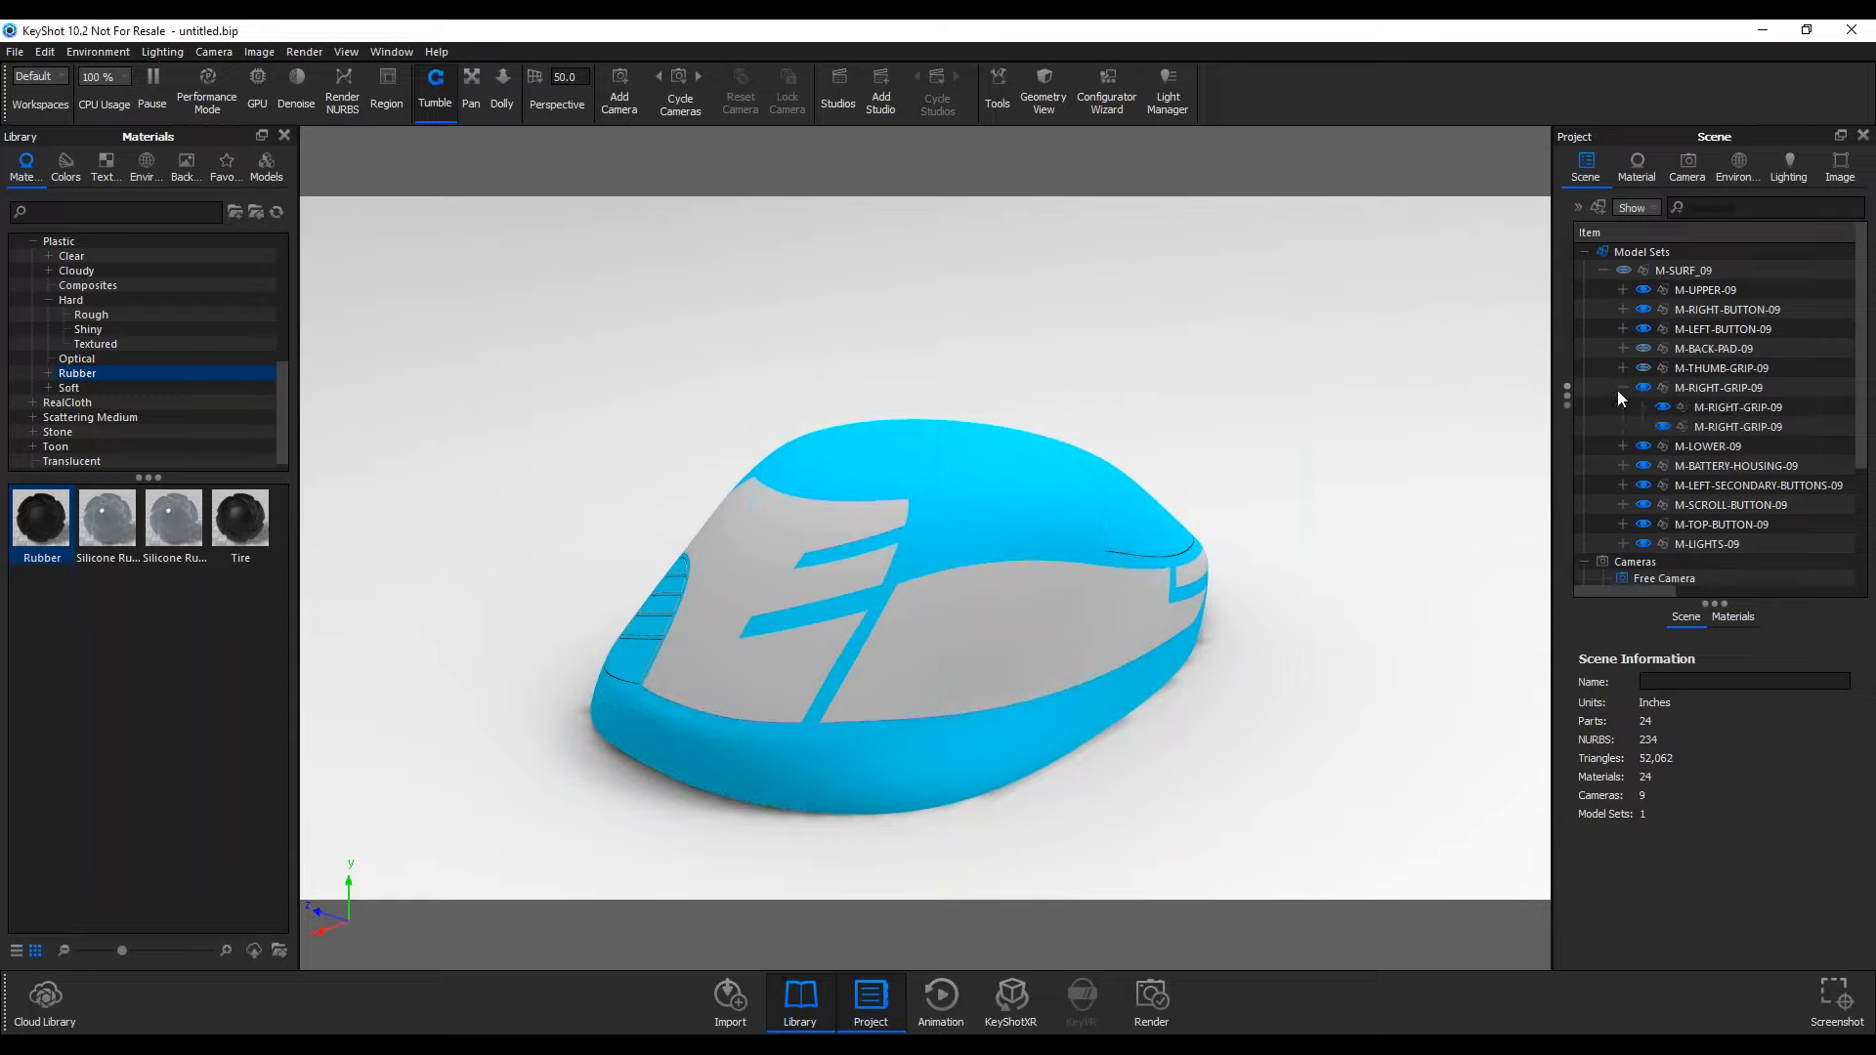
{"action": "left_click", "coordinate": [1660, 427]}
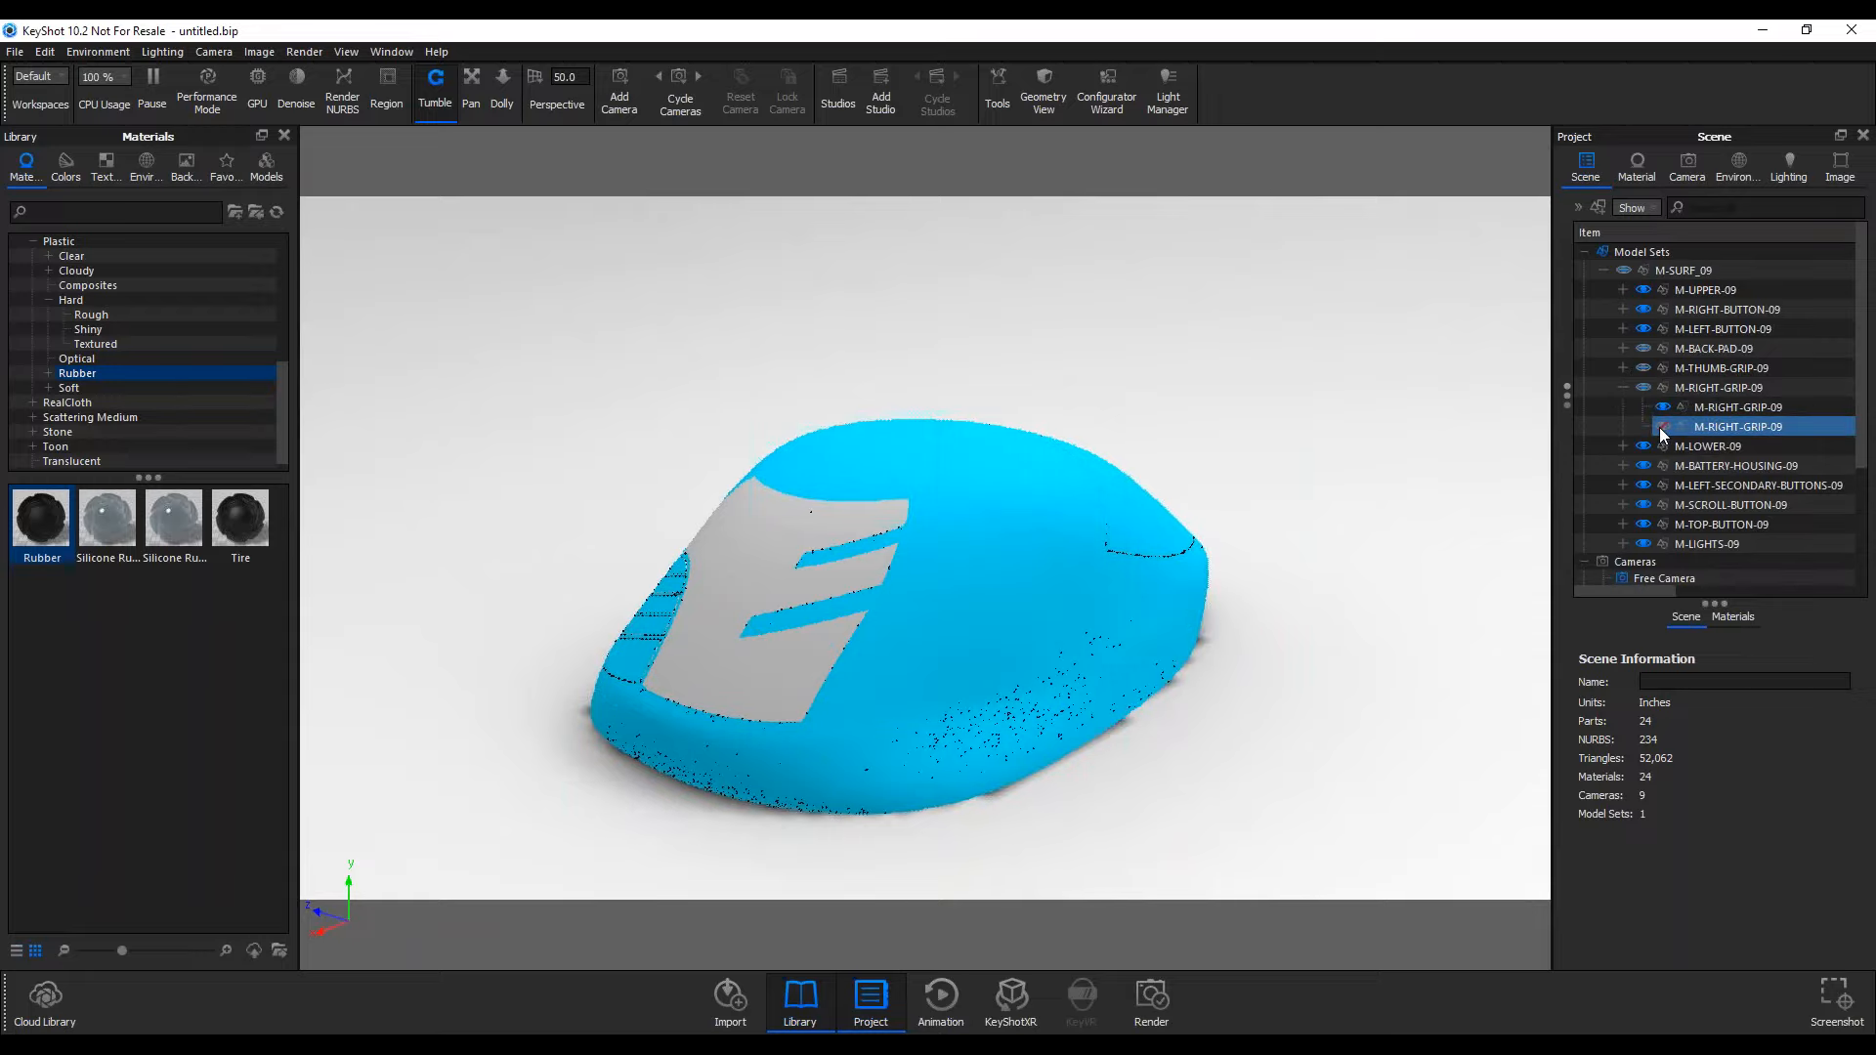
{"action": "left_click", "coordinate": [1662, 408]}
{"action": "left_click", "coordinate": [1664, 426]}
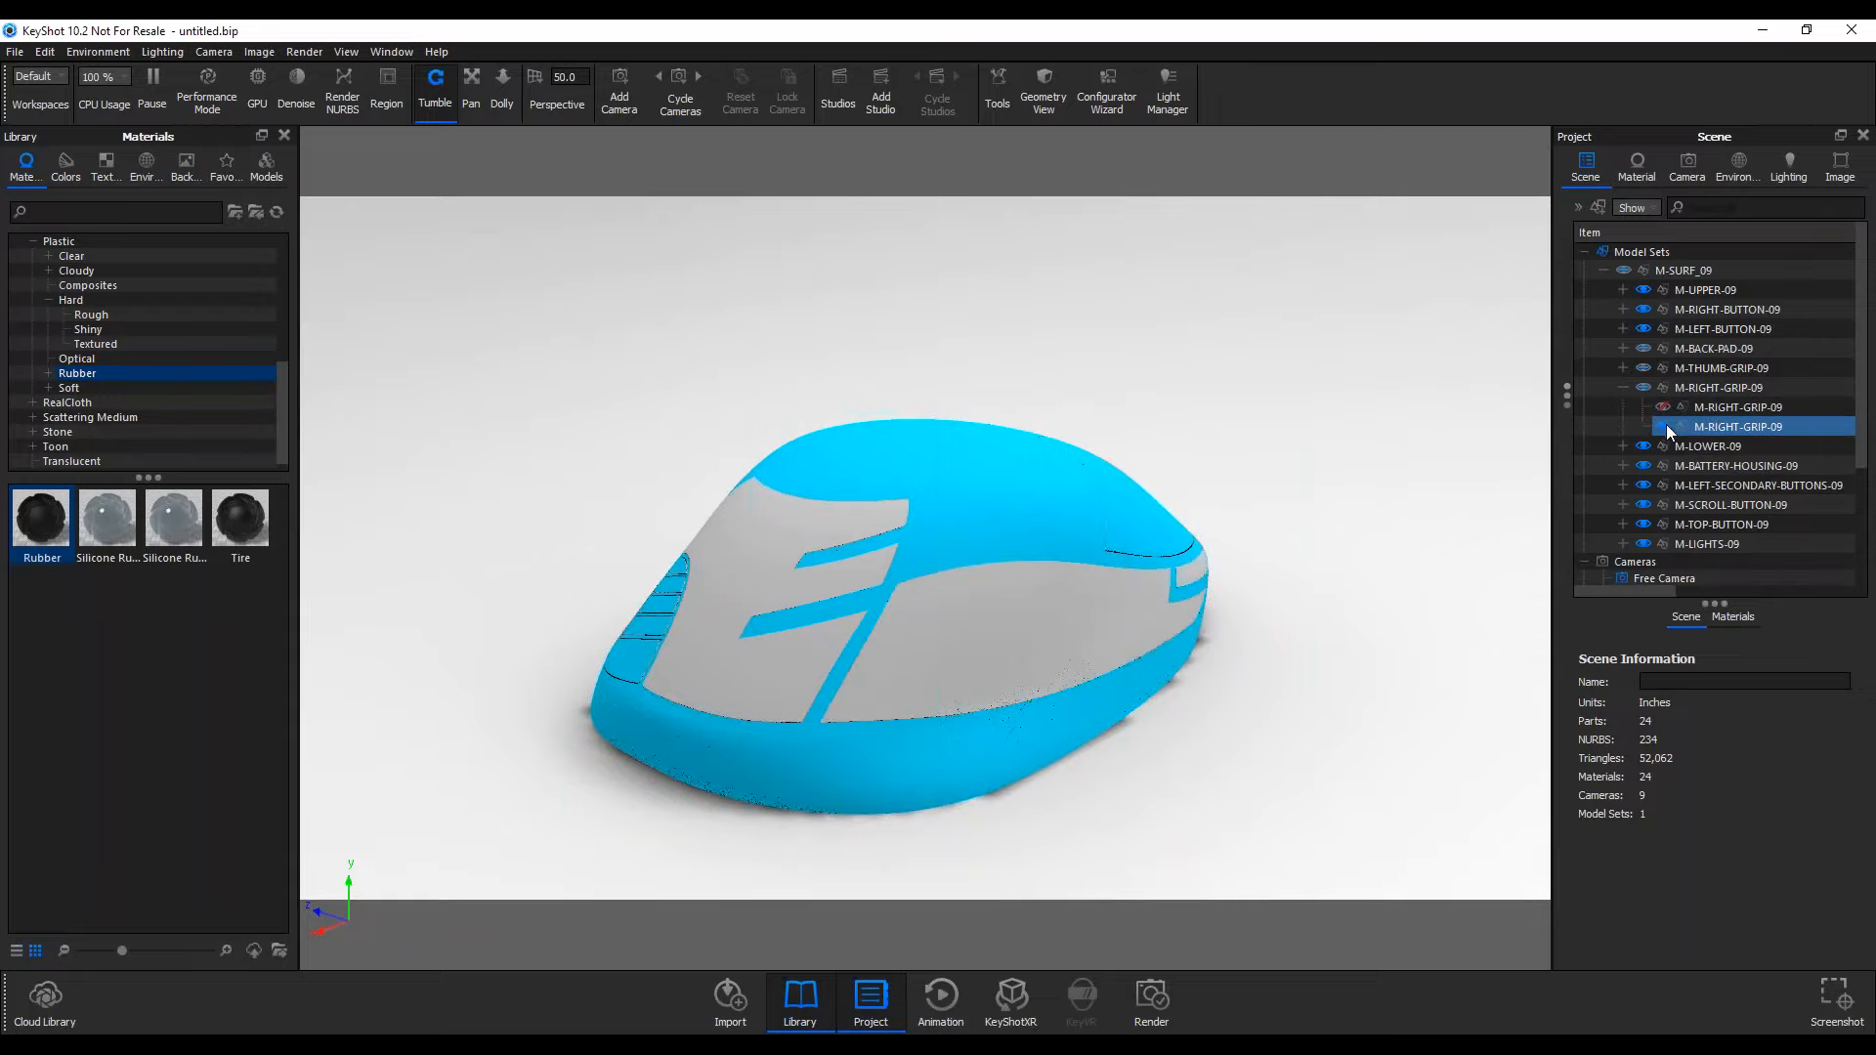
Apply the Rubber material to the thumb grip and enable GPU mode for the real-time render
{"action": "left_click_drag", "start_coordinate": [1270, 547], "coordinate": [625, 547]}
{"action": "left_click_drag", "start_coordinate": [49, 519], "coordinate": [1052, 581]}
{"action": "left_click_drag", "start_coordinate": [951, 683], "coordinate": [1014, 641]}
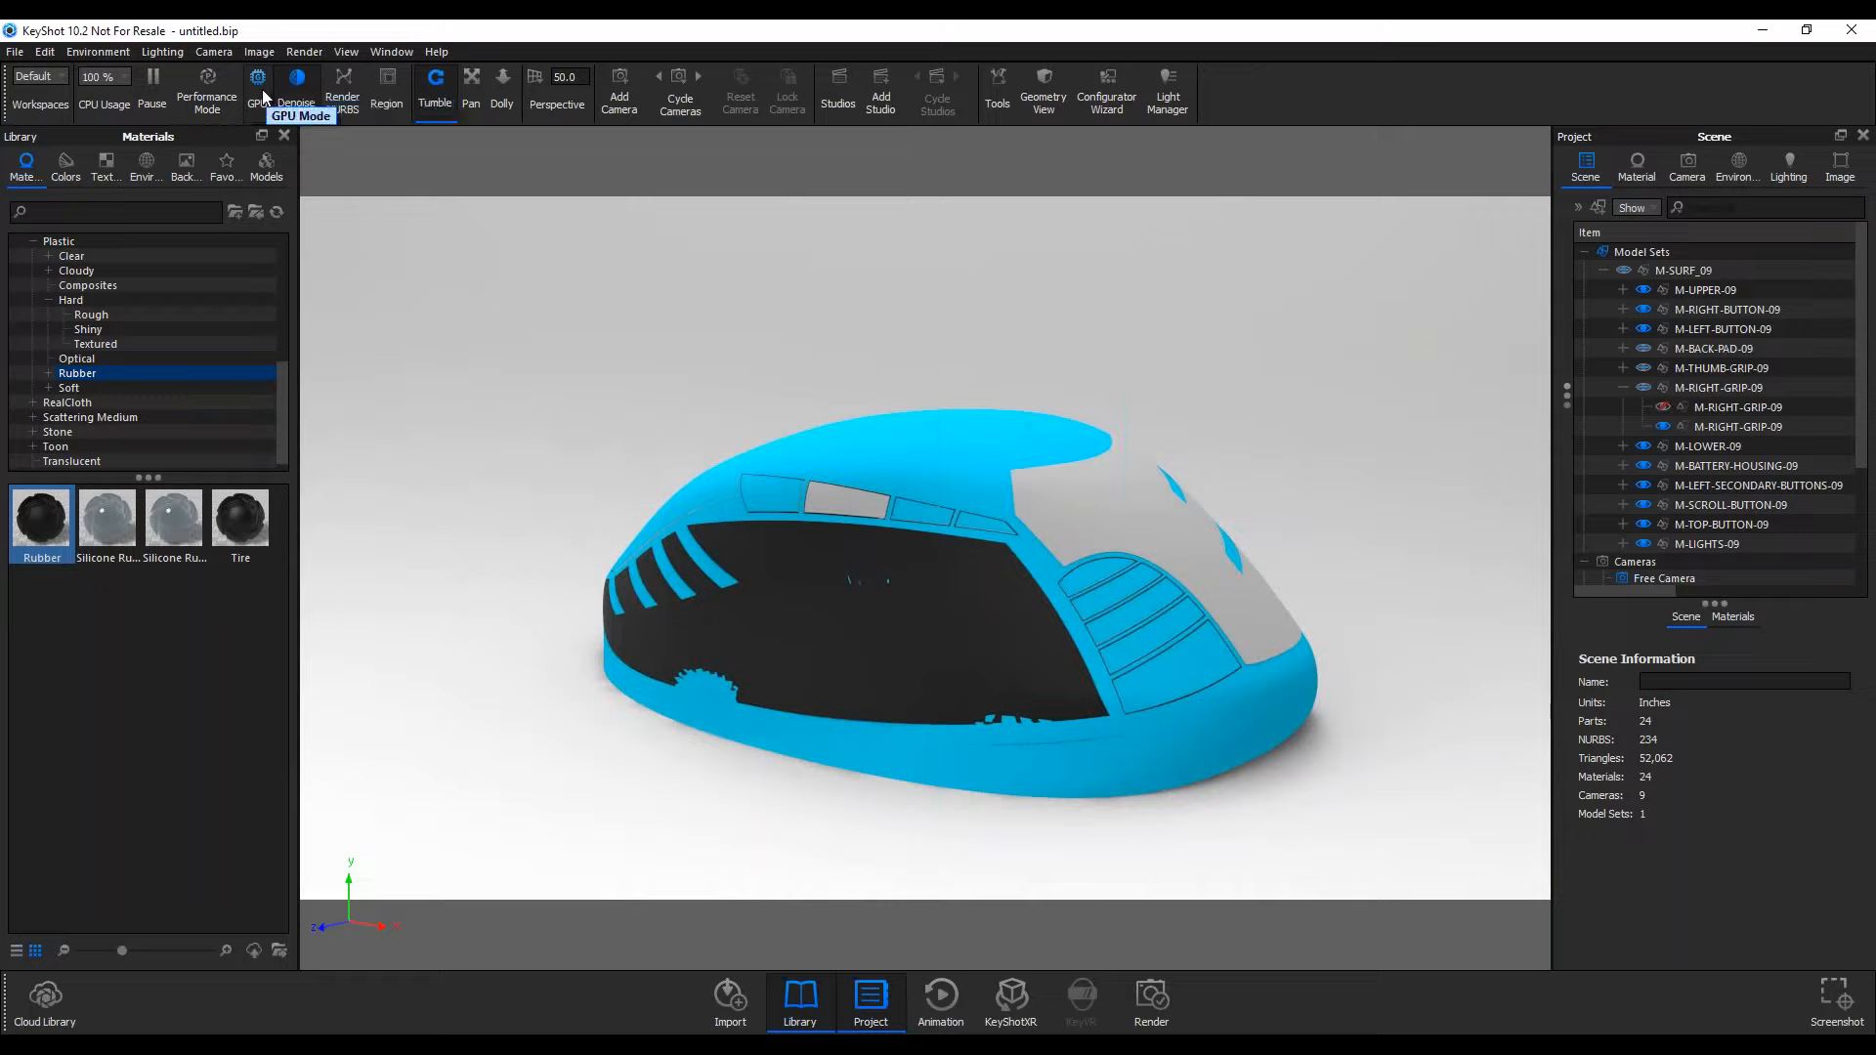
{"action": "left_click", "coordinate": [259, 83]}
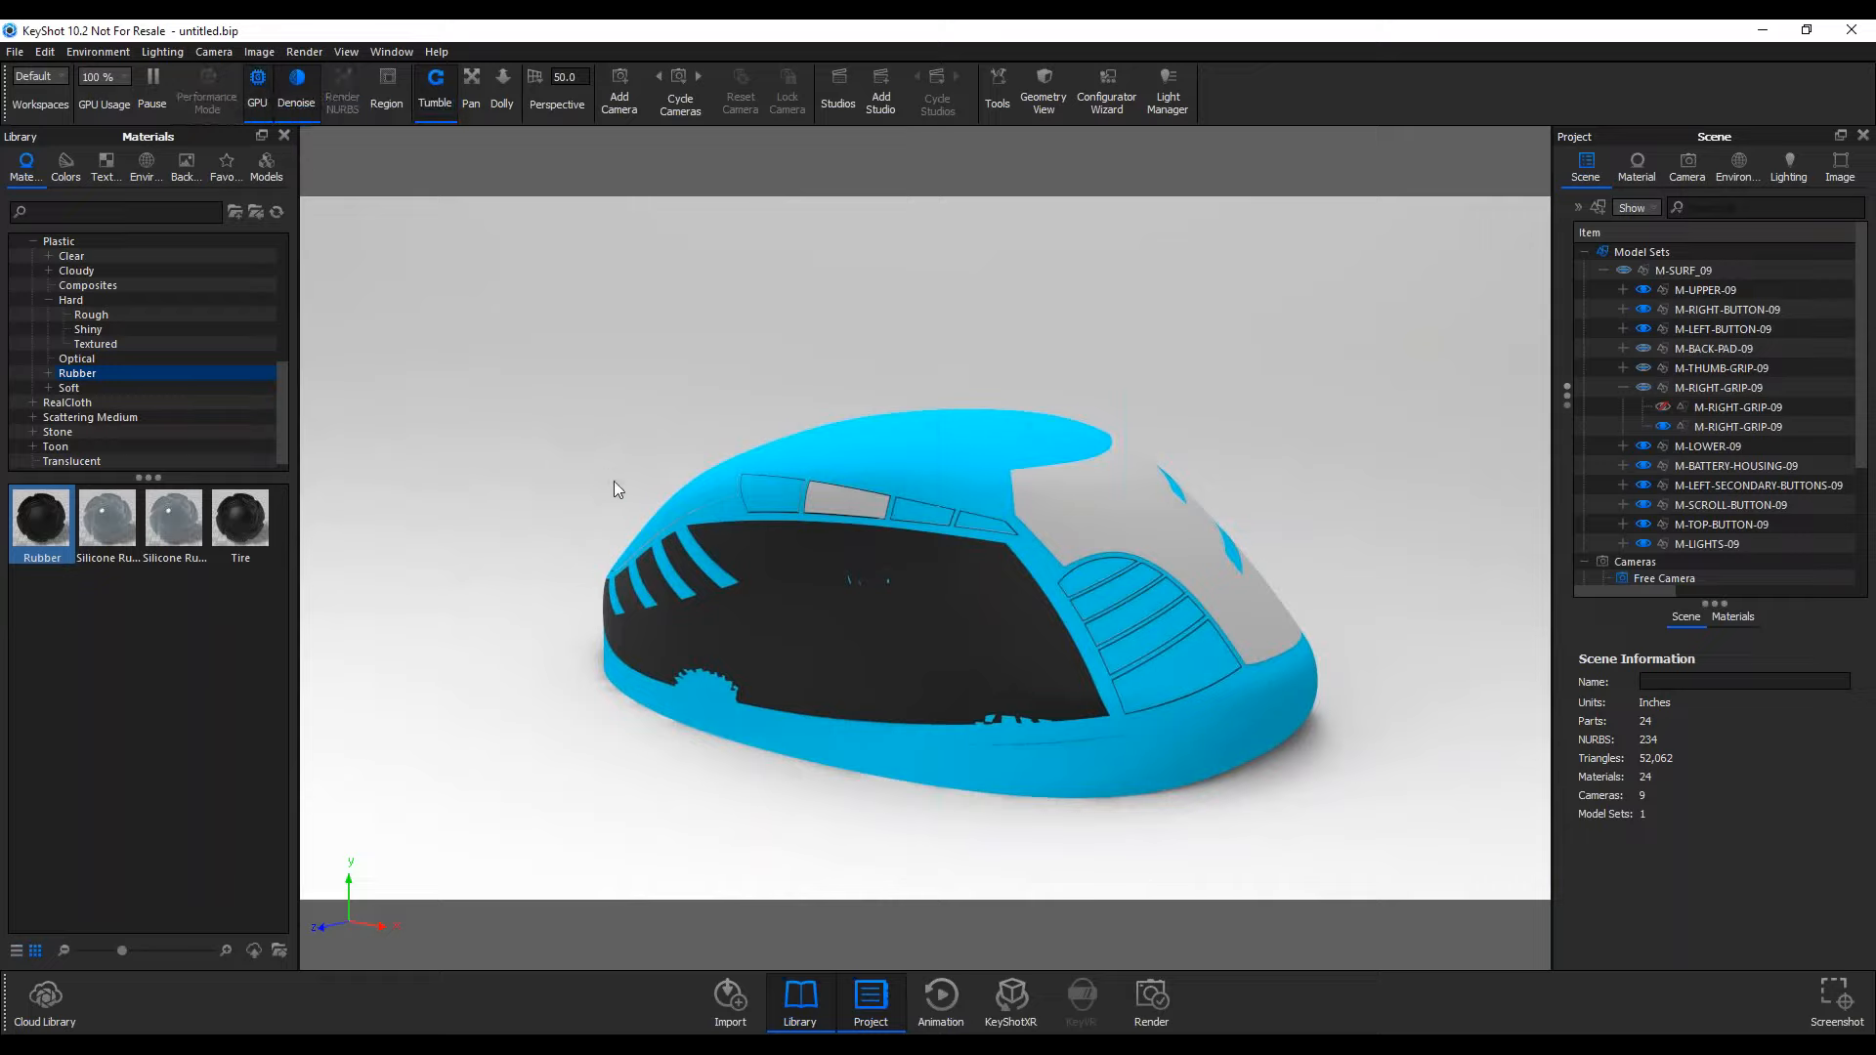
Apply the Rubber material to the back pad and the right grip, linking the duplicate materials
{"action": "mouse_move", "coordinate": [740, 558]}
{"action": "left_mouse_down"}
{"action": "mouse_move", "coordinate": [809, 554]}
{"action": "mouse_move", "coordinate": [562, 547]}
{"action": "mouse_move", "coordinate": [954, 534]}
{"action": "mouse_move", "coordinate": [743, 541]}
{"action": "left_mouse_up"}
{"action": "left_click_drag", "start_coordinate": [42, 518], "coordinate": [877, 555]}
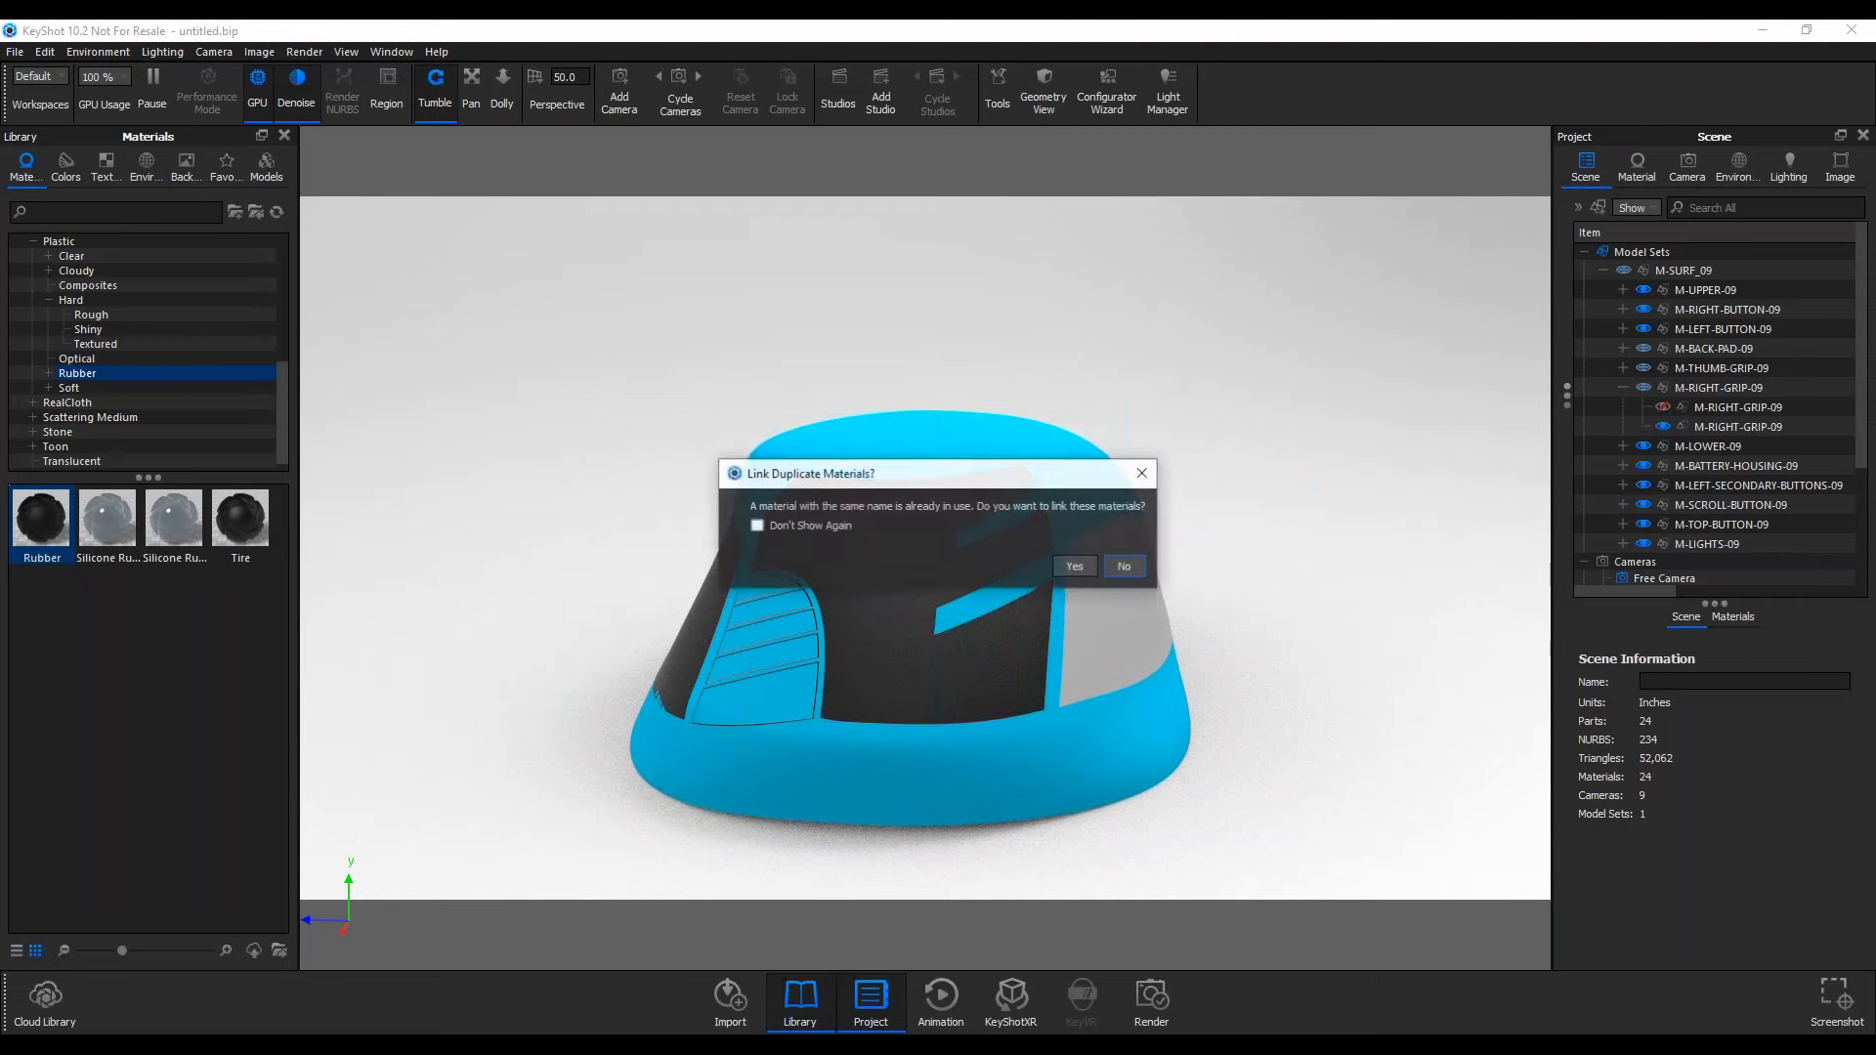
{"action": "left_click", "coordinate": [1074, 567]}
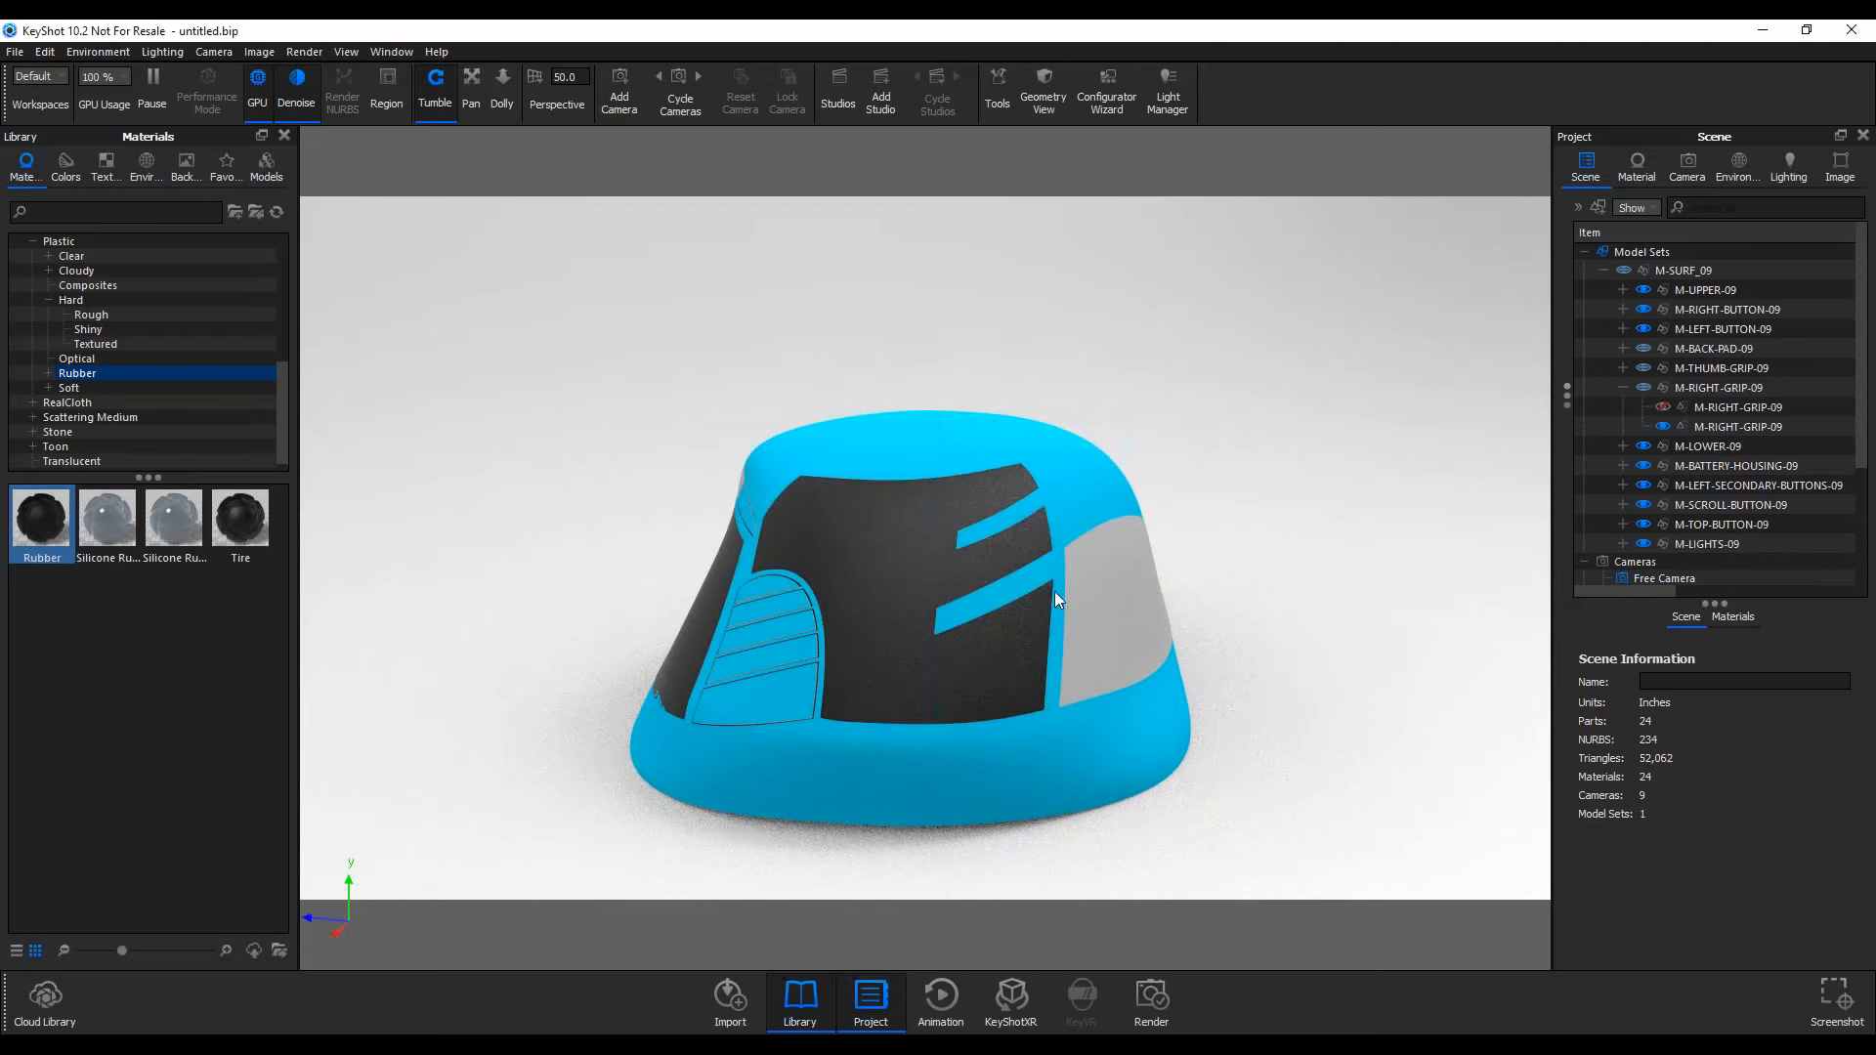
{"action": "left_click_drag", "start_coordinate": [1053, 590], "coordinate": [571, 584]}
{"action": "left_click_drag", "start_coordinate": [65, 533], "coordinate": [881, 656]}
{"action": "left_click", "coordinate": [1072, 565]}
{"action": "left_click_drag", "start_coordinate": [684, 625], "coordinate": [1153, 616]}
Apply the black Hard Shiny plastic to both main mouse buttons, linking the duplicate material
{"action": "left_click", "coordinate": [121, 316]}
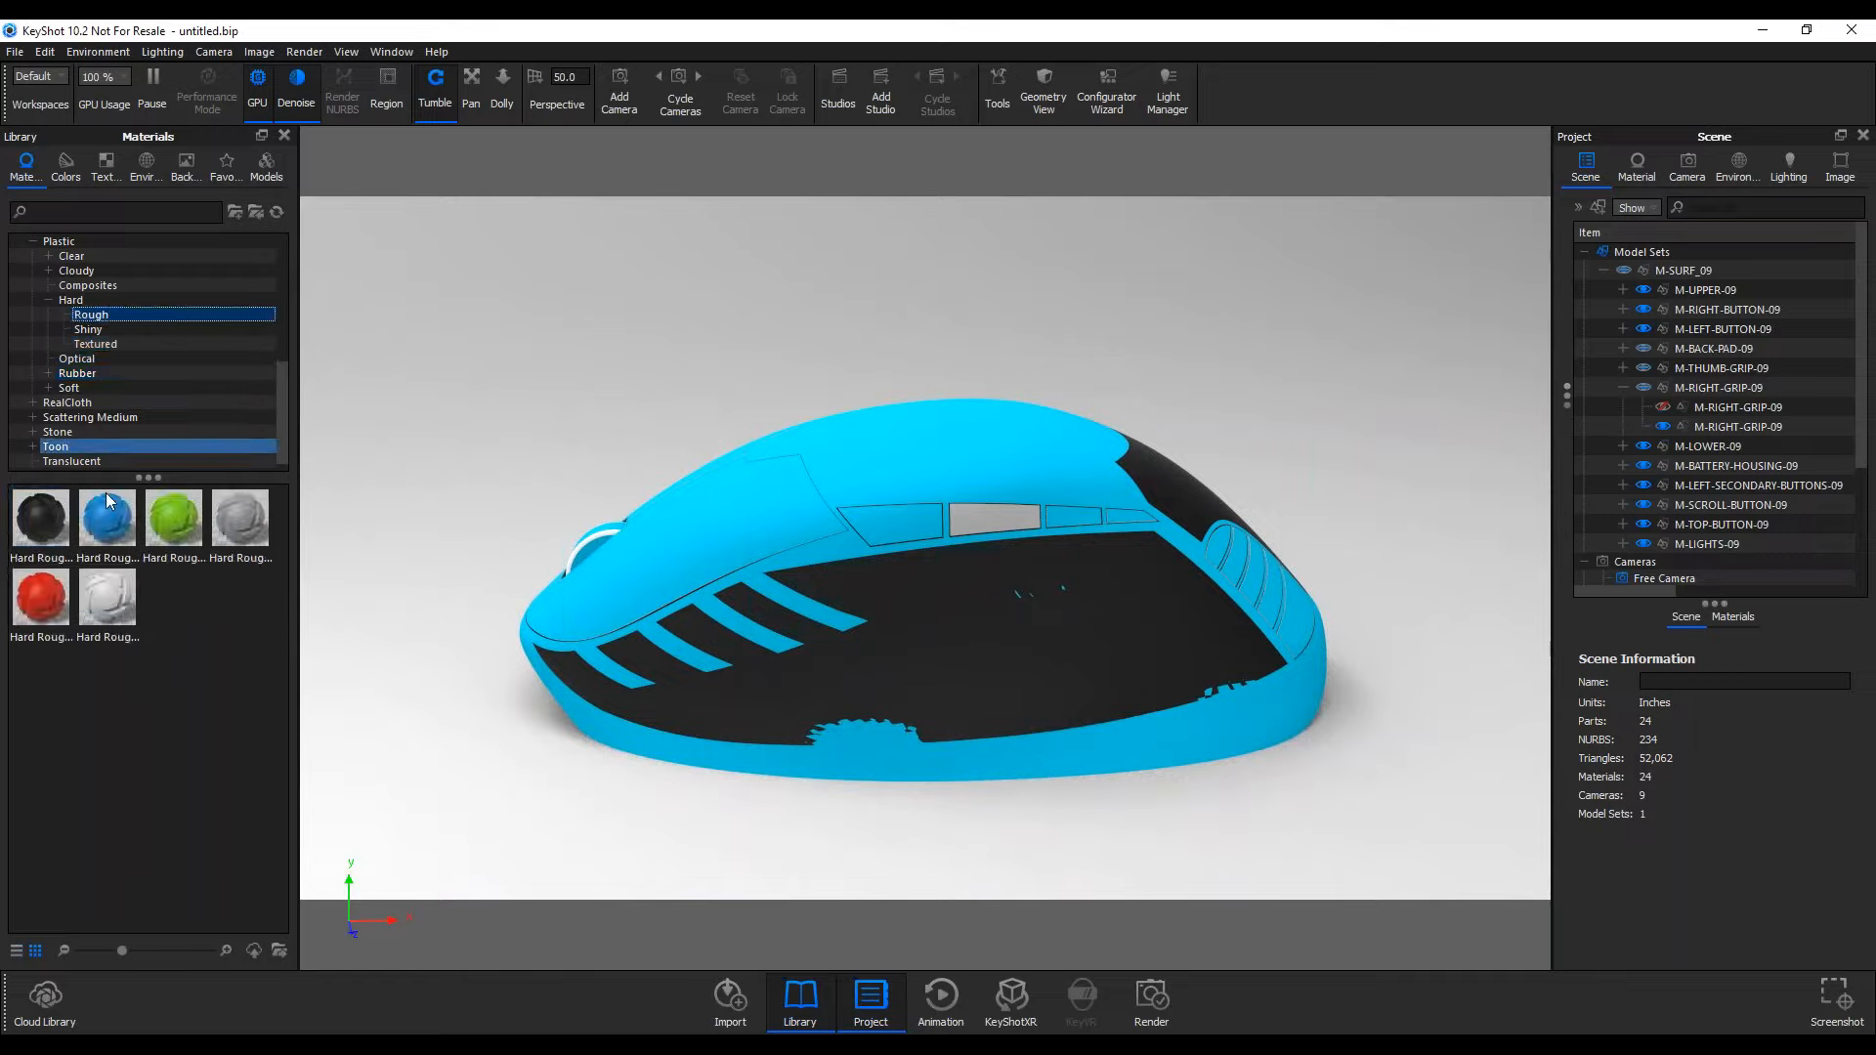
{"action": "left_click", "coordinate": [45, 518]}
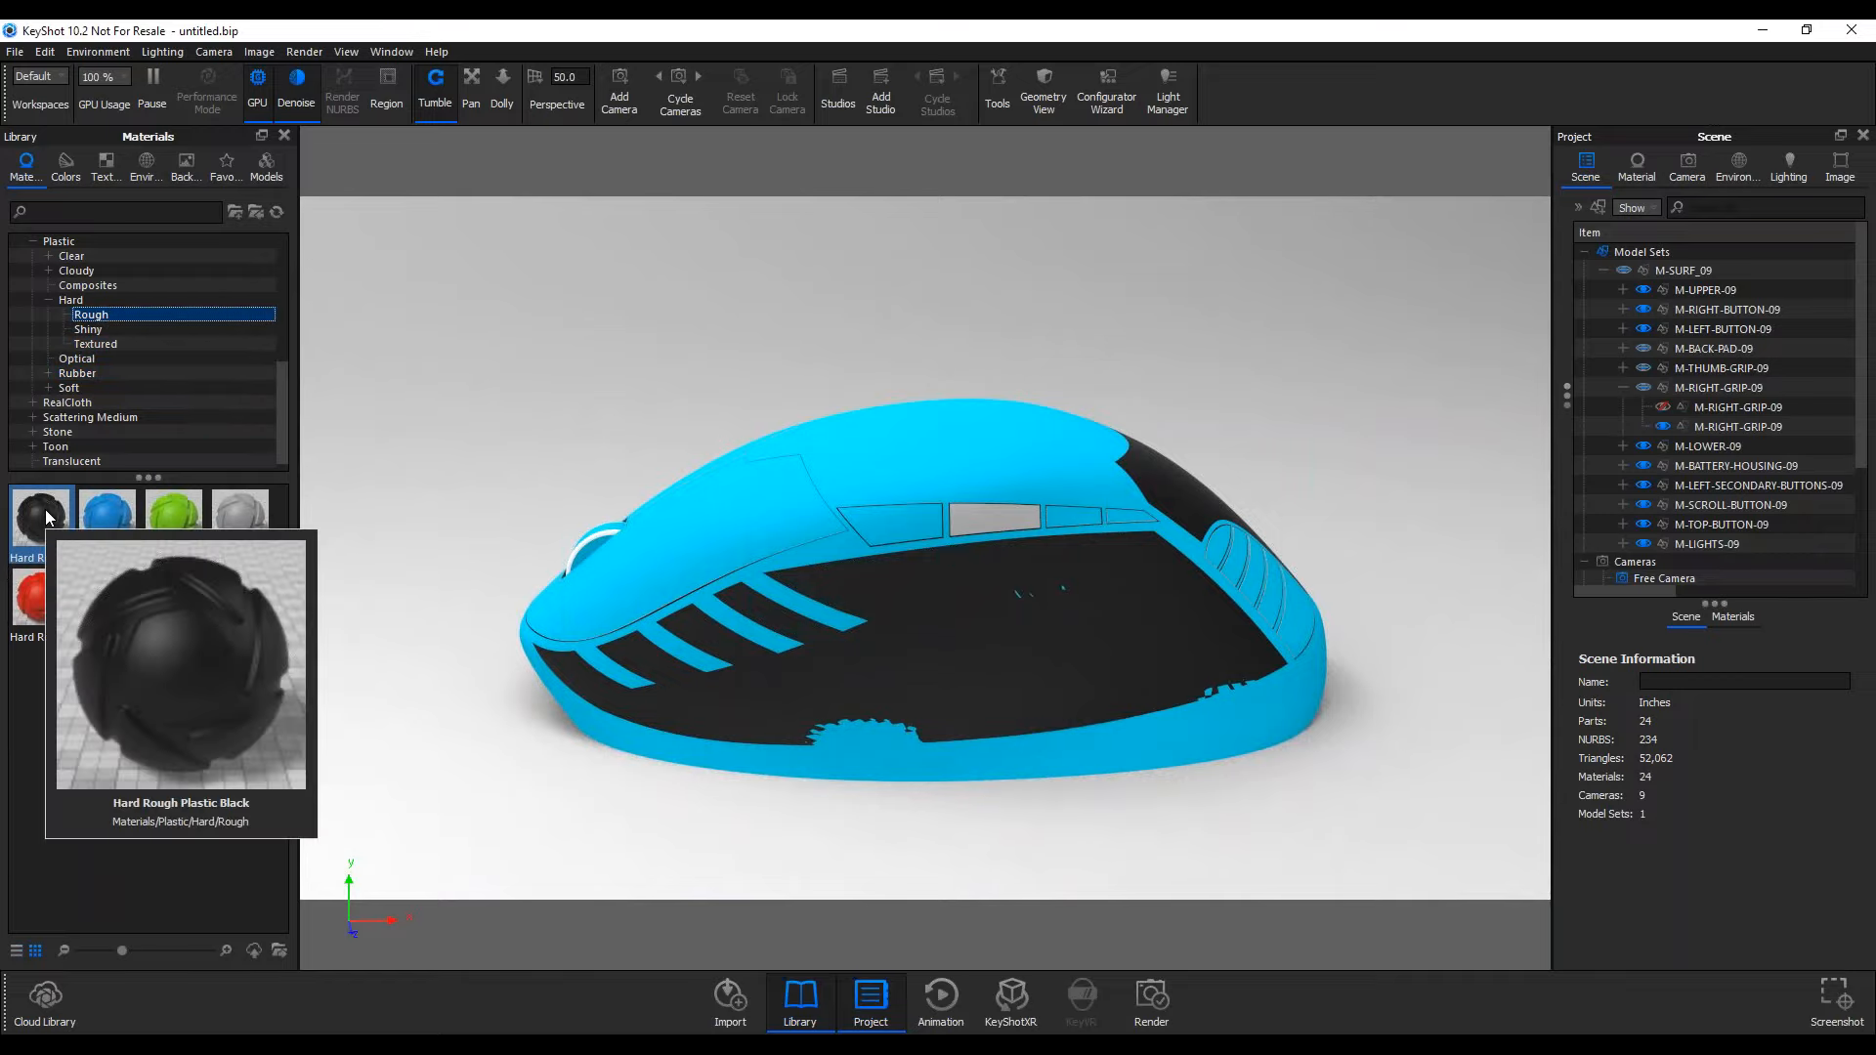
{"action": "left_click", "coordinate": [118, 330]}
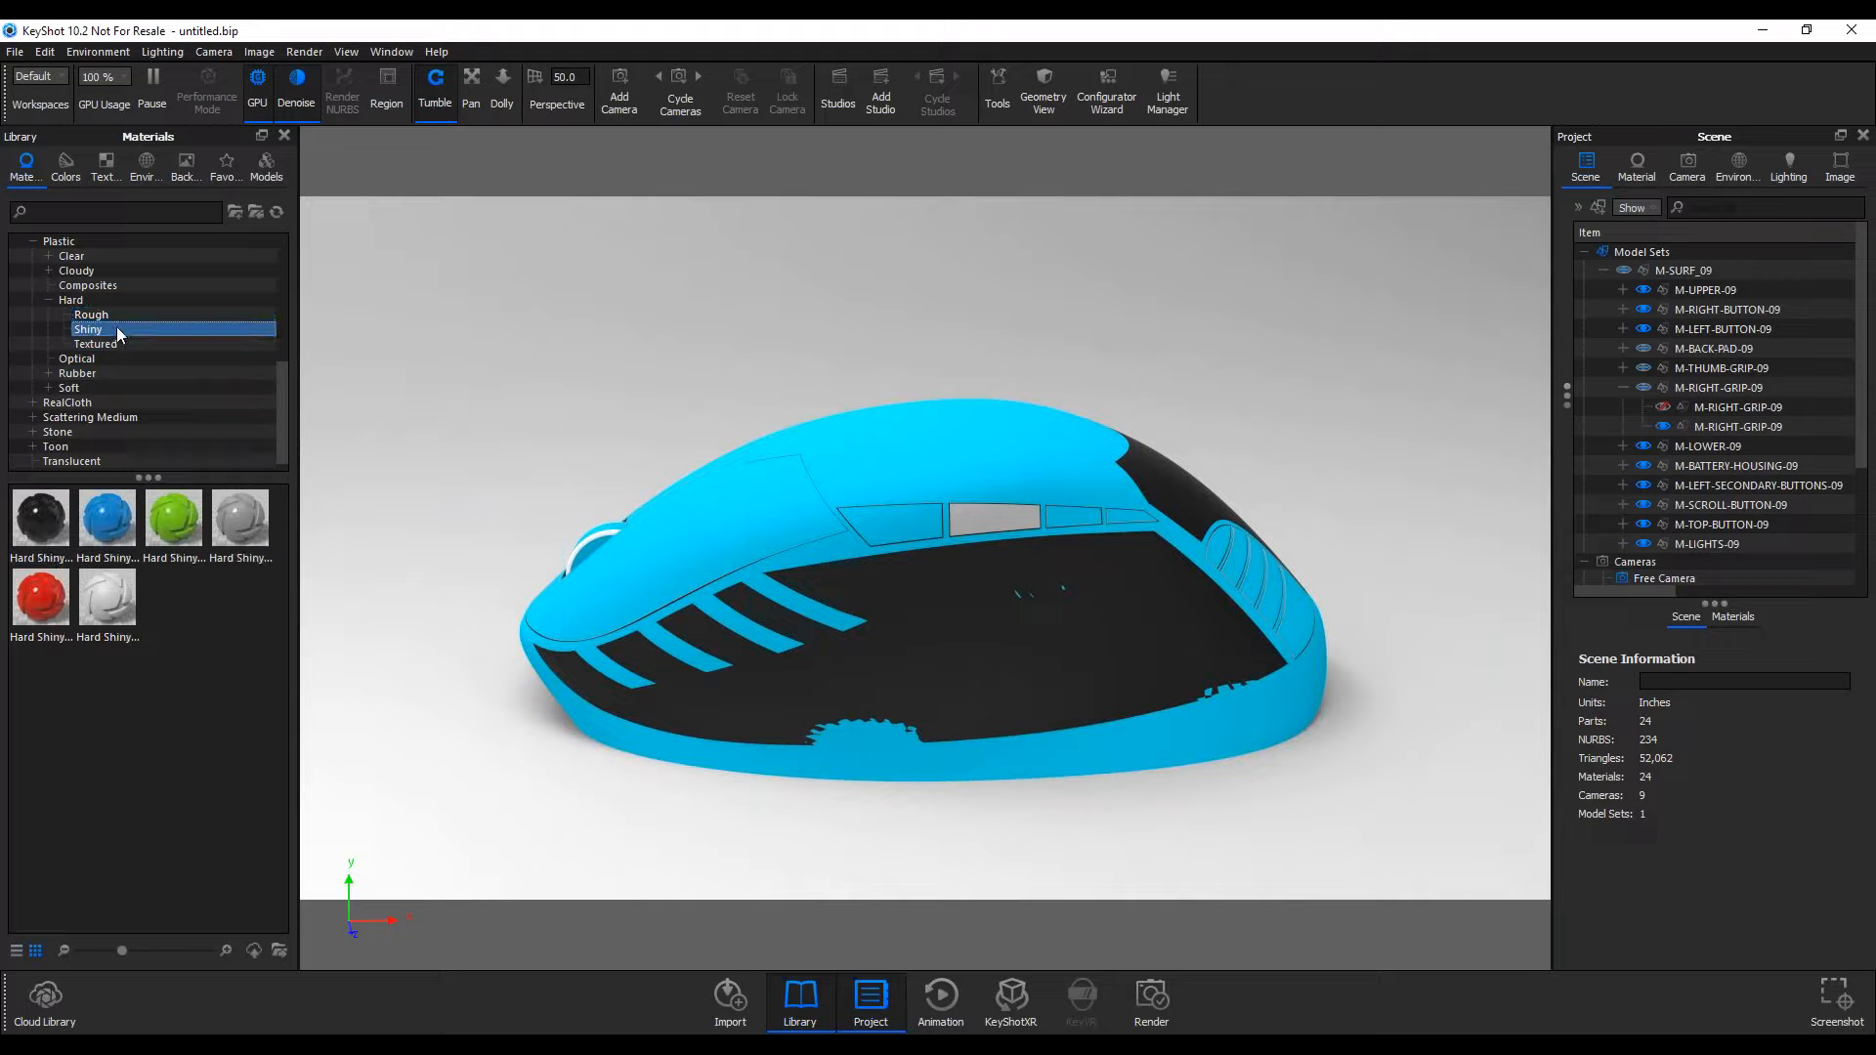
{"action": "left_click_drag", "start_coordinate": [117, 331], "coordinate": [125, 338]}
{"action": "left_click_drag", "start_coordinate": [41, 518], "coordinate": [659, 667]}
{"action": "left_click_drag", "start_coordinate": [808, 678], "coordinate": [866, 682]}
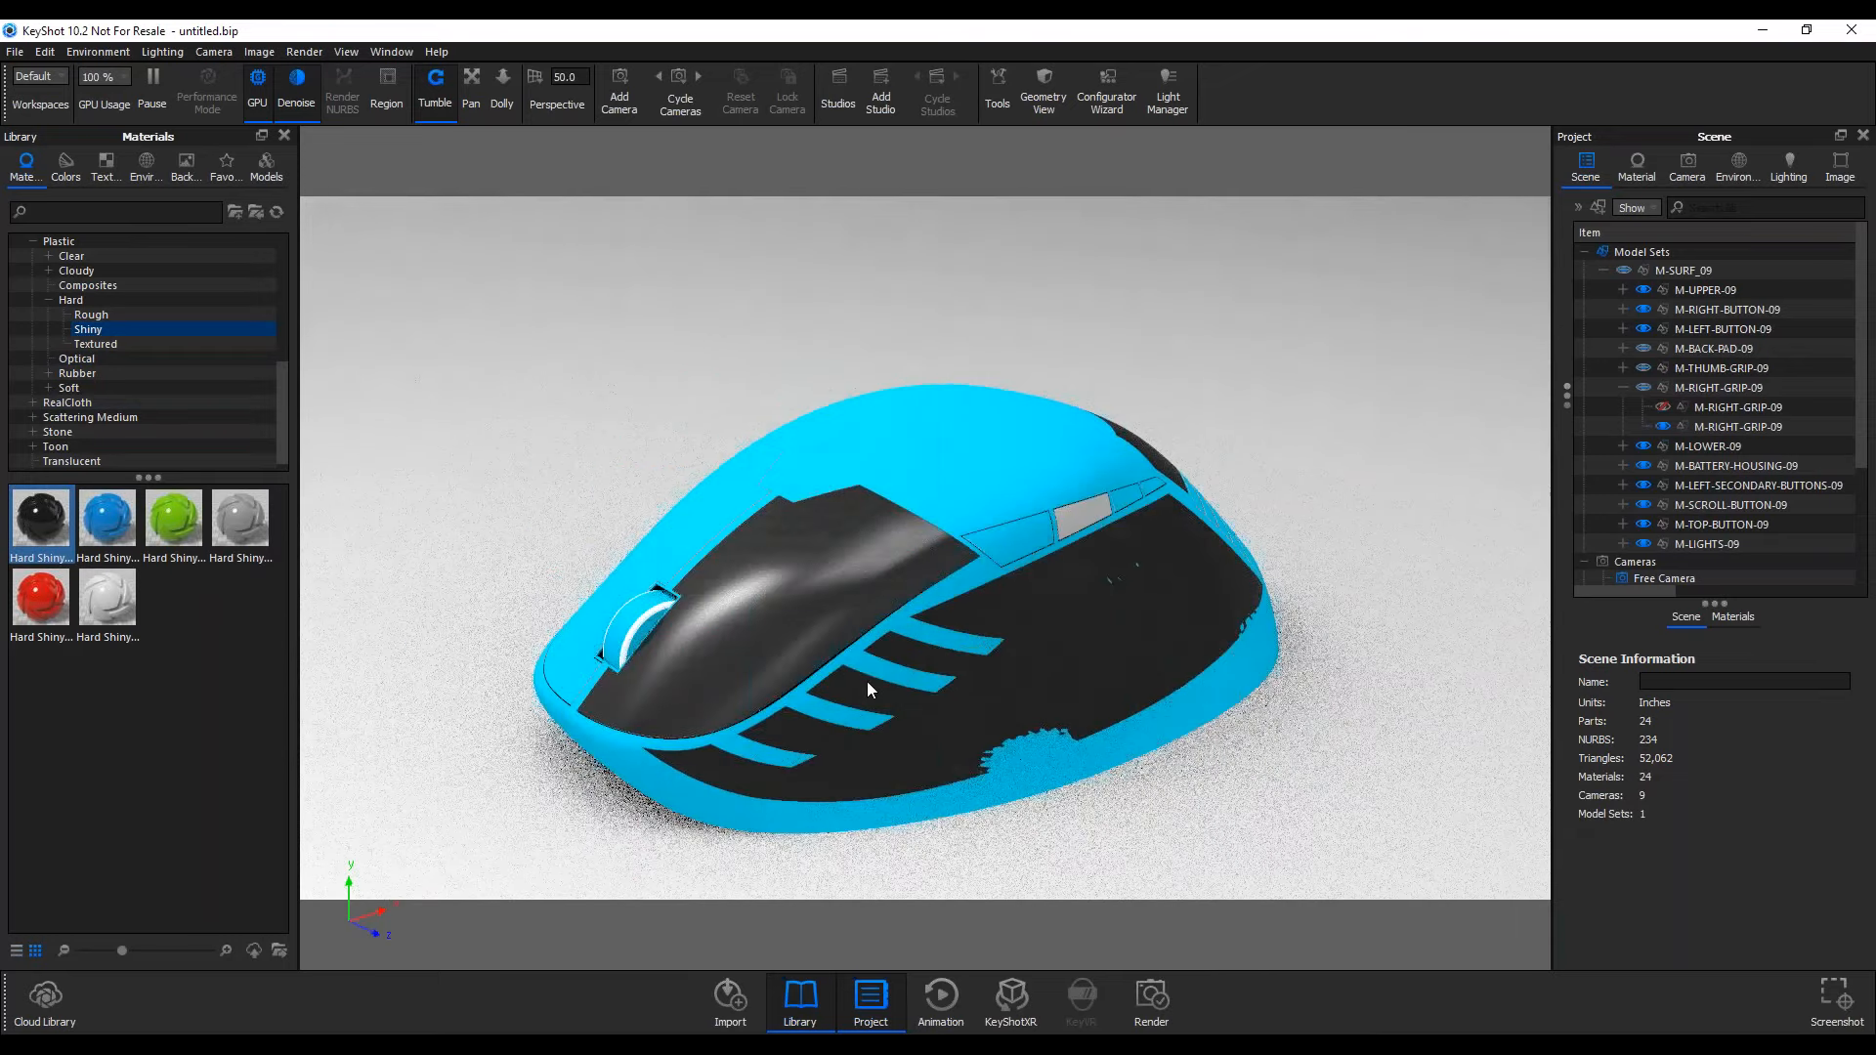
{"action": "left_click_drag", "start_coordinate": [41, 518], "coordinate": [684, 543]}
{"action": "left_click", "coordinate": [1075, 564]}
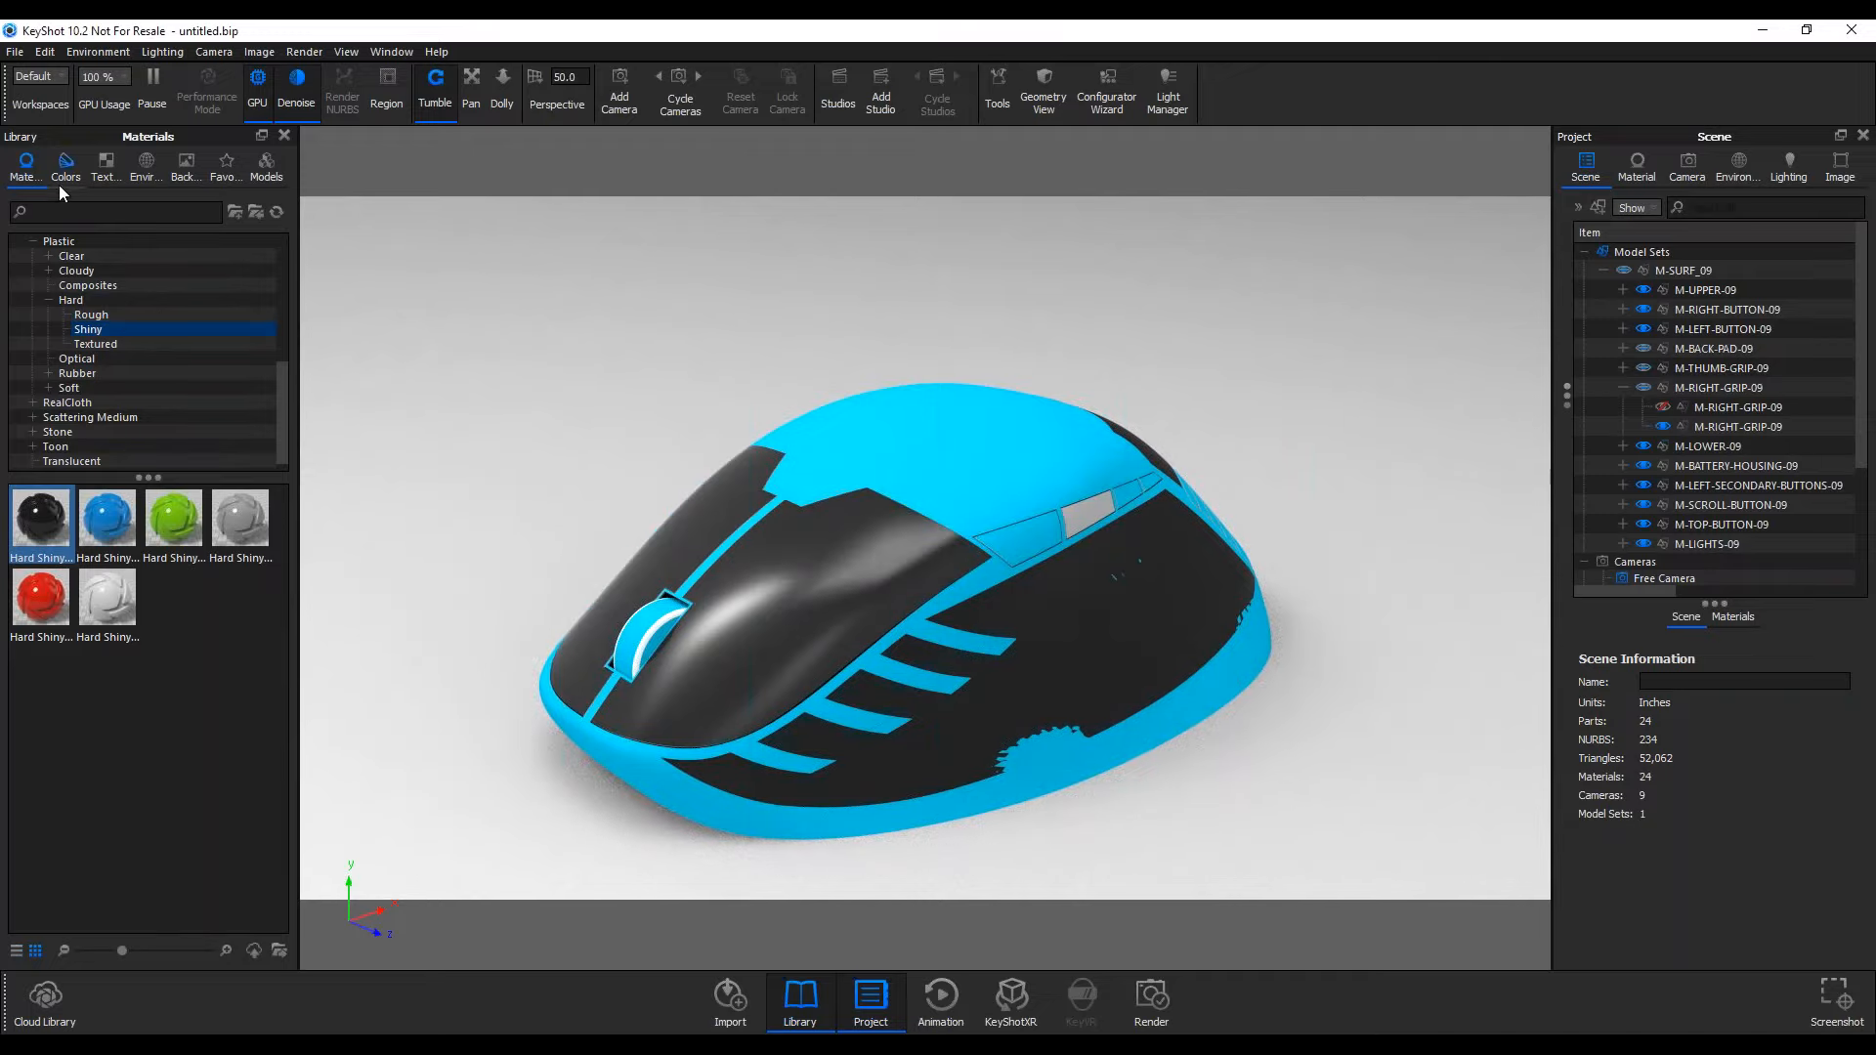
Search the material library for "matt" and apply Matte Black to the mouse's upper shell
{"action": "type", "text": "ma"}
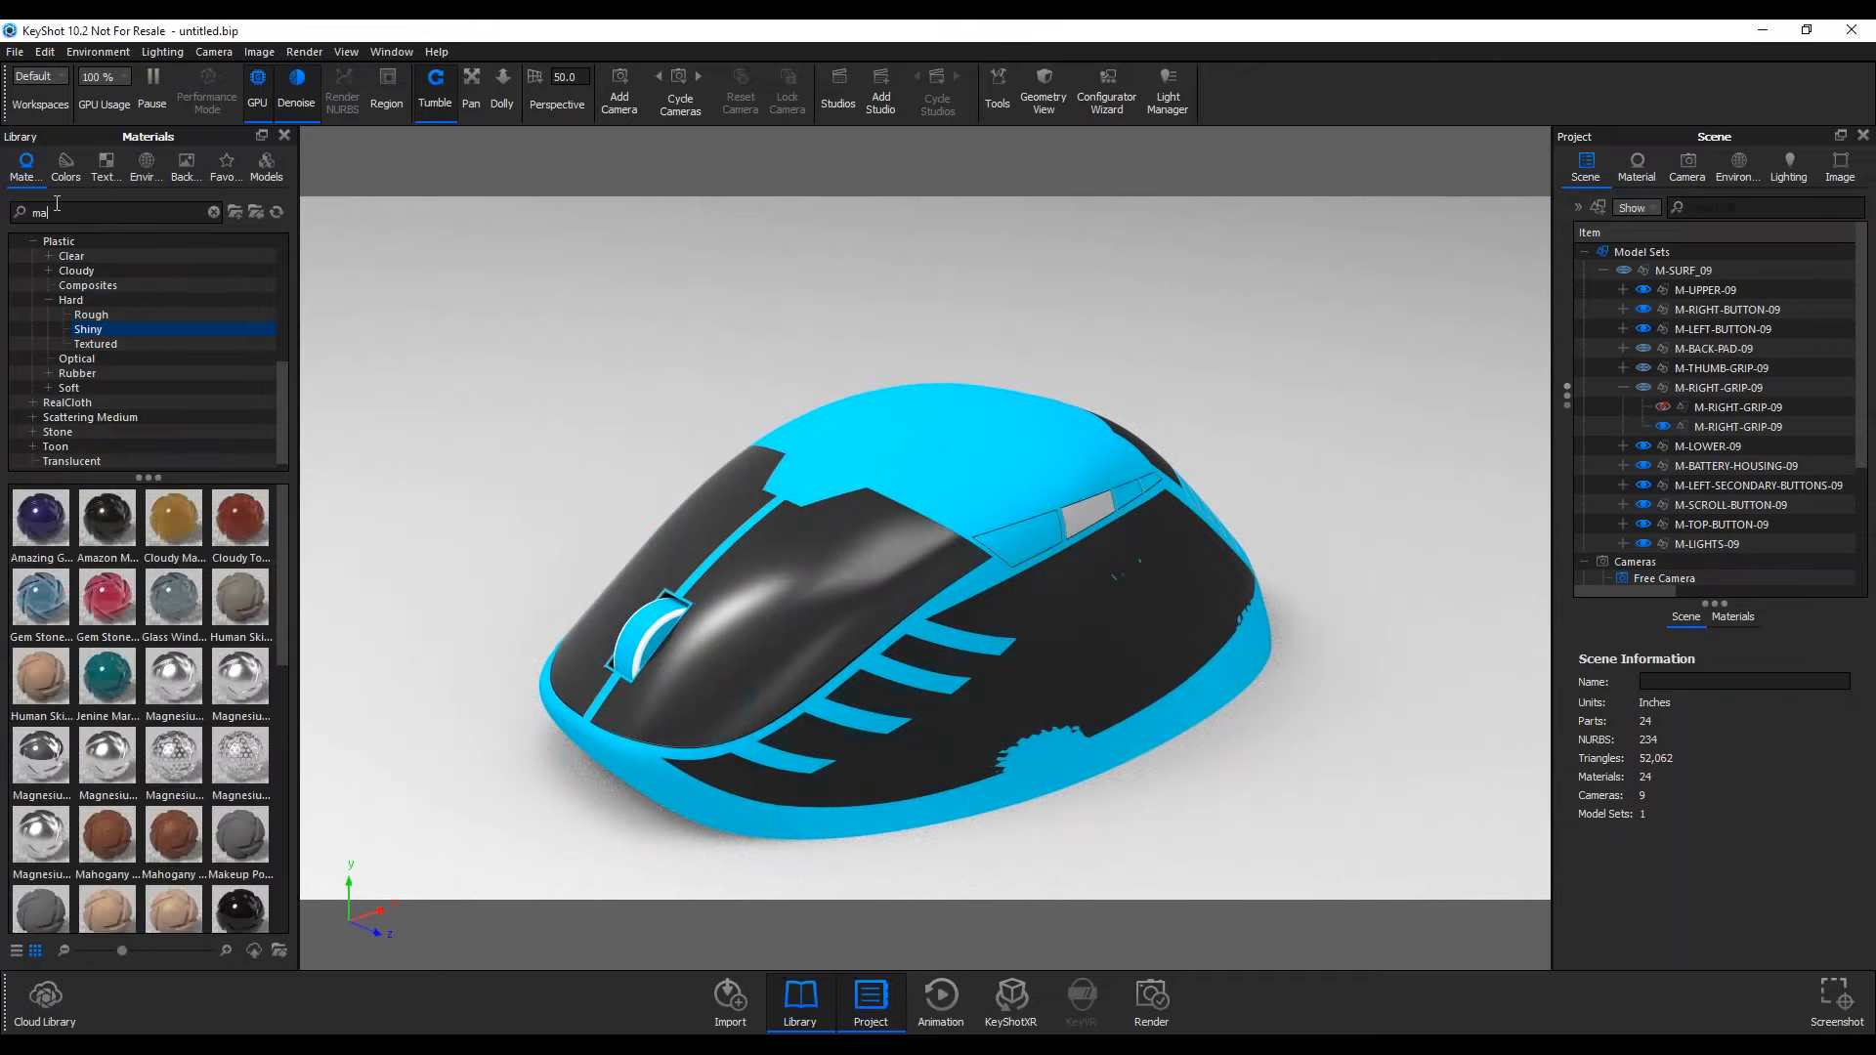
{"action": "type", "text": "tt"}
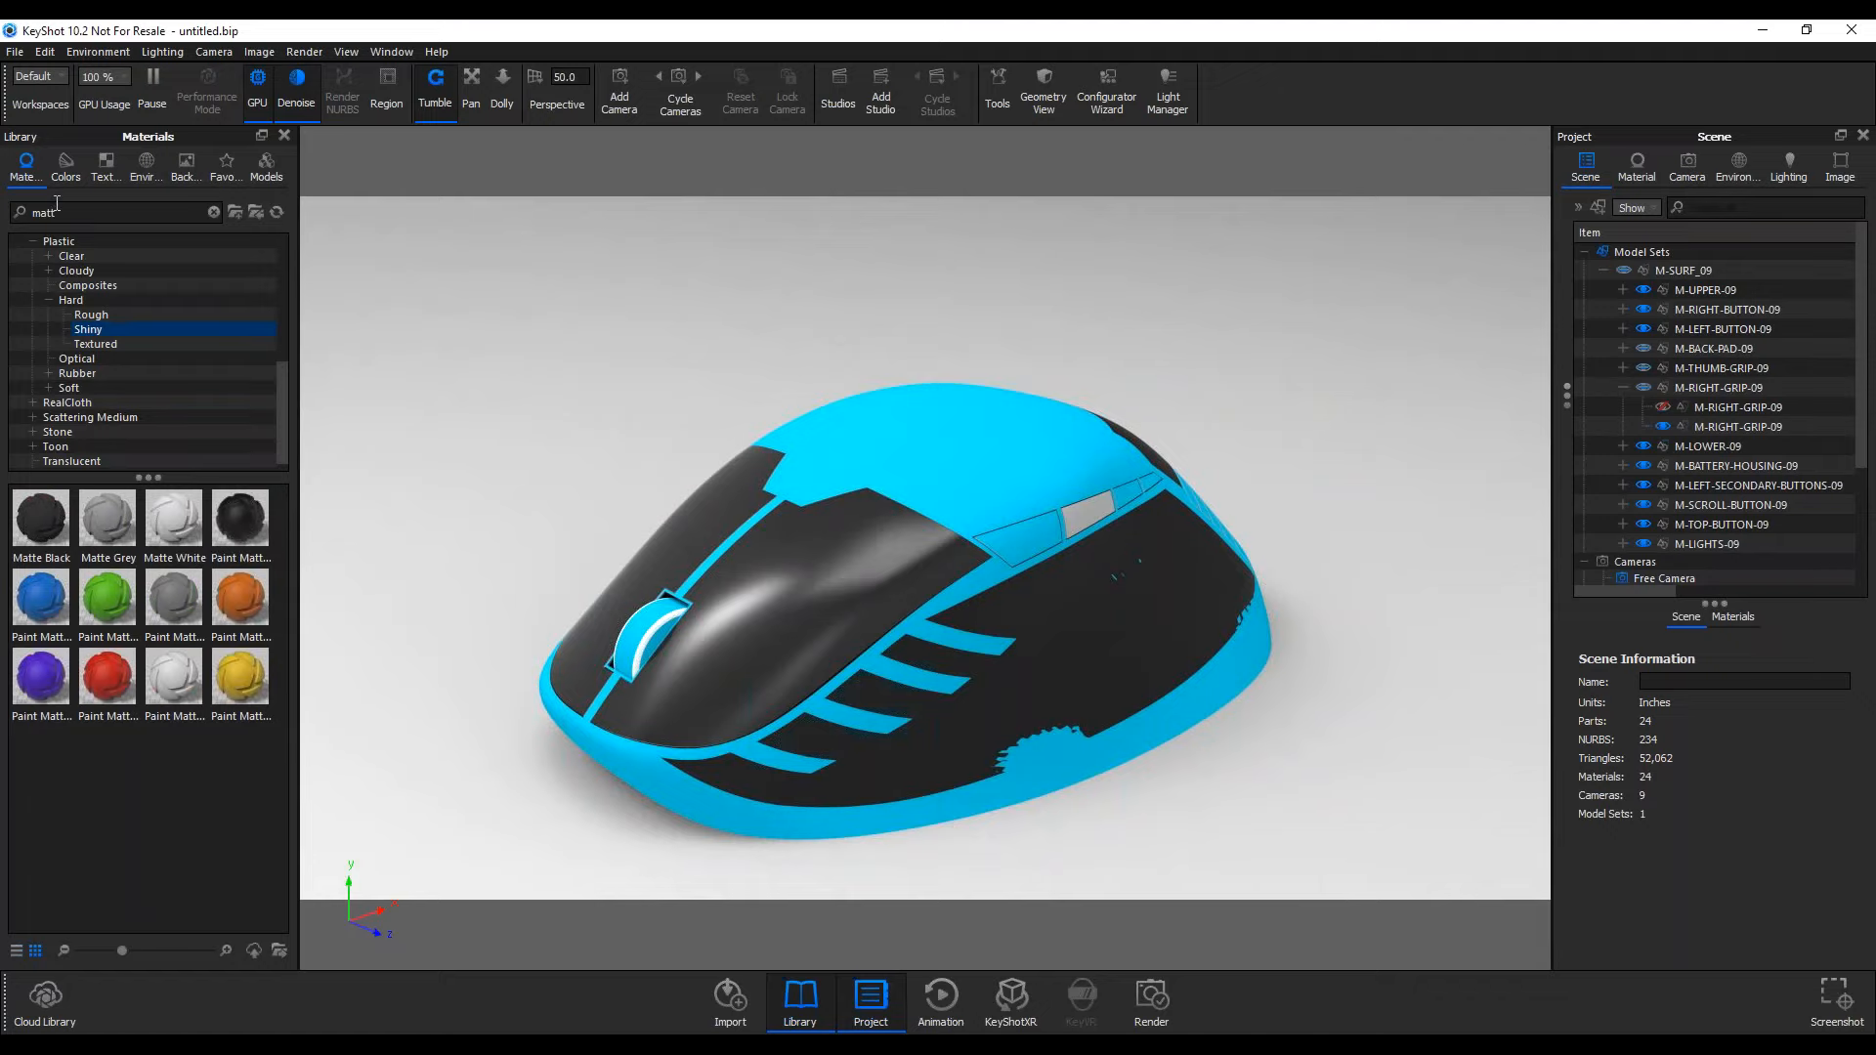
{"action": "left_click_drag", "start_coordinate": [41, 517], "coordinate": [942, 475]}
{"action": "left_click_drag", "start_coordinate": [1108, 697], "coordinate": [821, 645]}
Apply the black Hard Shiny plastic to the front section of the mouse's lower body, linking the duplicate material
{"action": "left_click", "coordinate": [108, 326]}
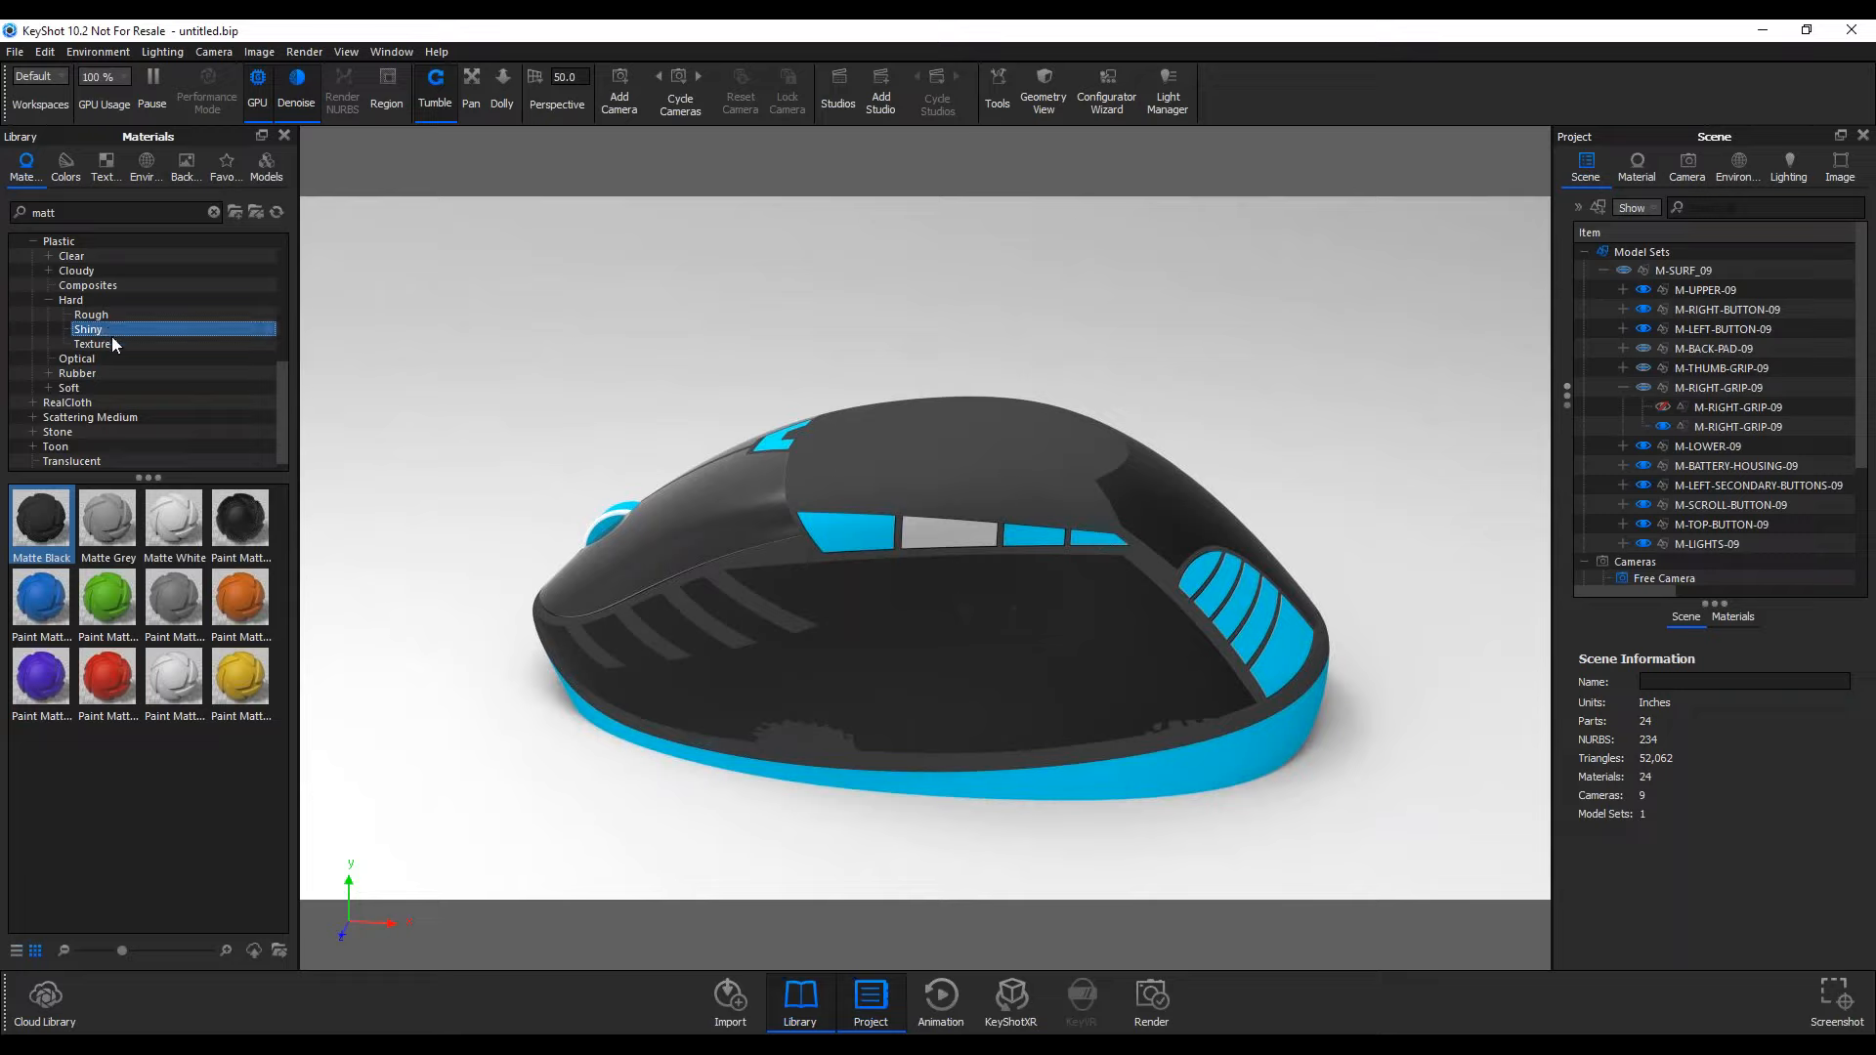
{"action": "left_click", "coordinate": [133, 312]}
{"action": "left_click", "coordinate": [132, 327]}
{"action": "left_click_drag", "start_coordinate": [39, 528], "coordinate": [819, 776]}
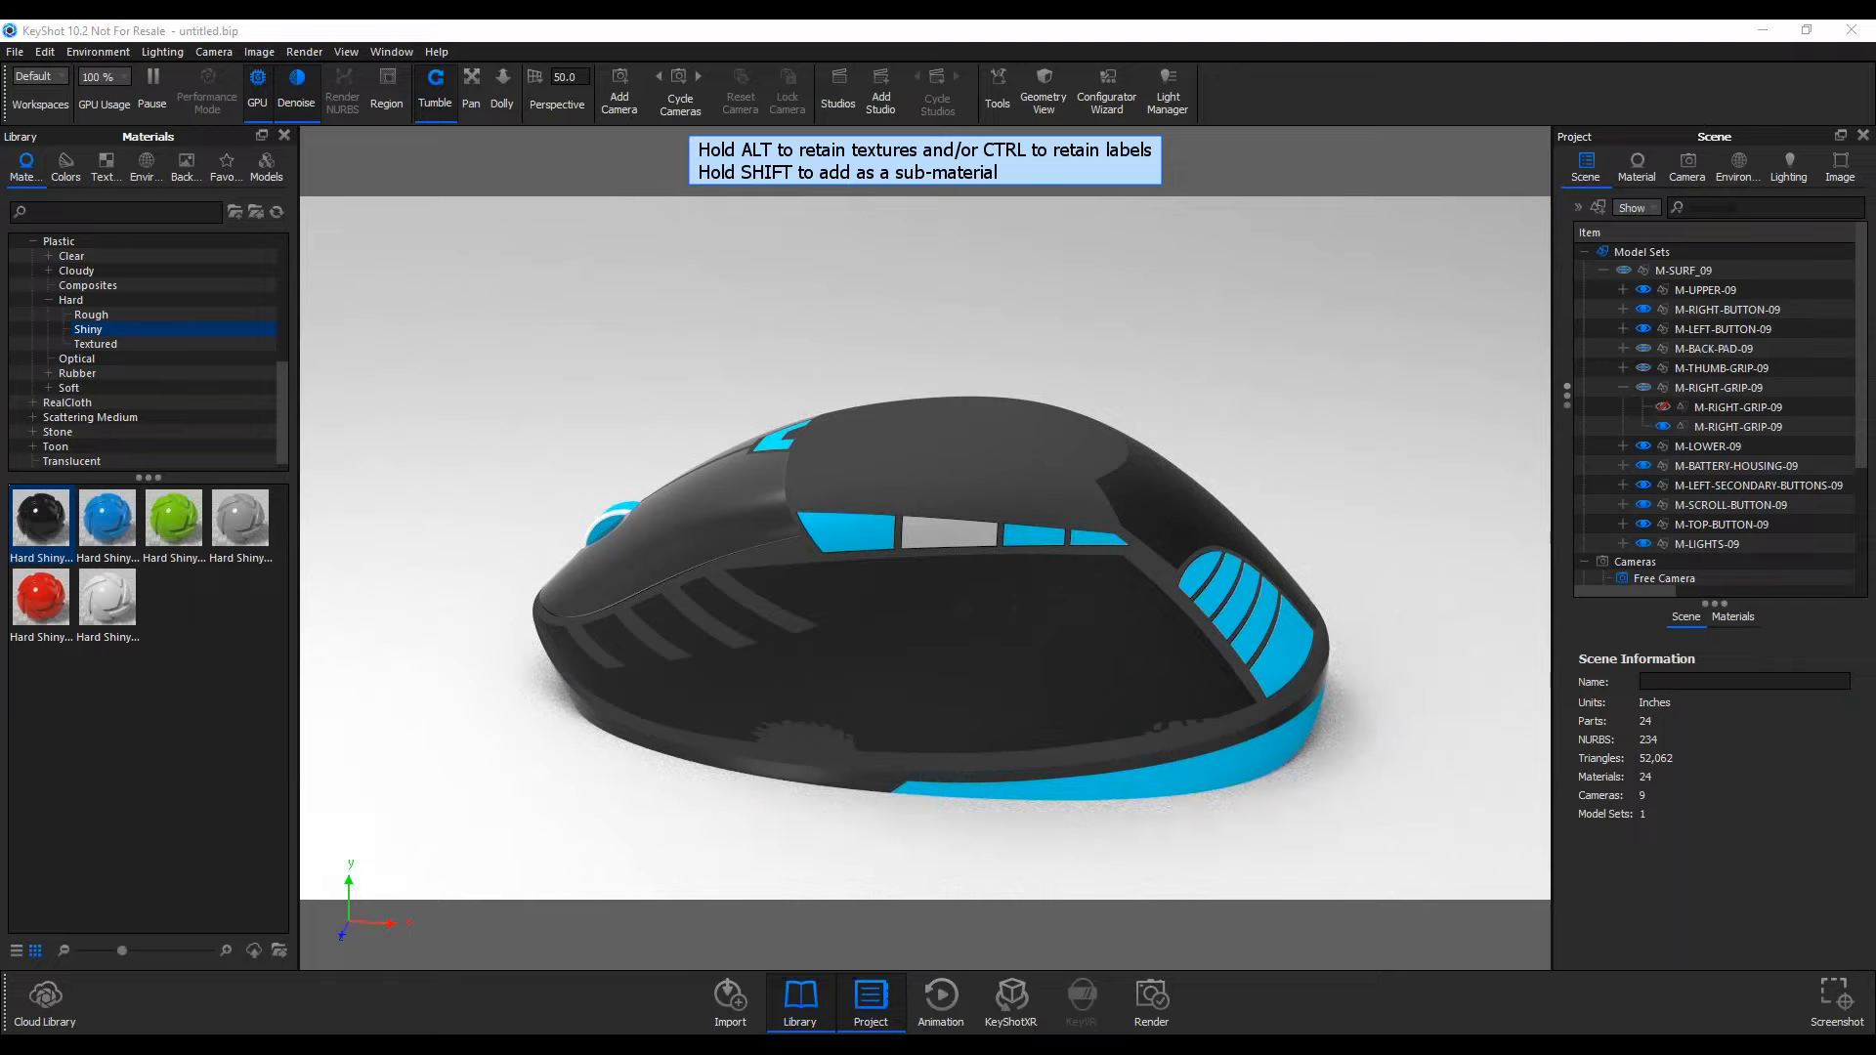
{"action": "left_click", "coordinate": [1072, 563]}
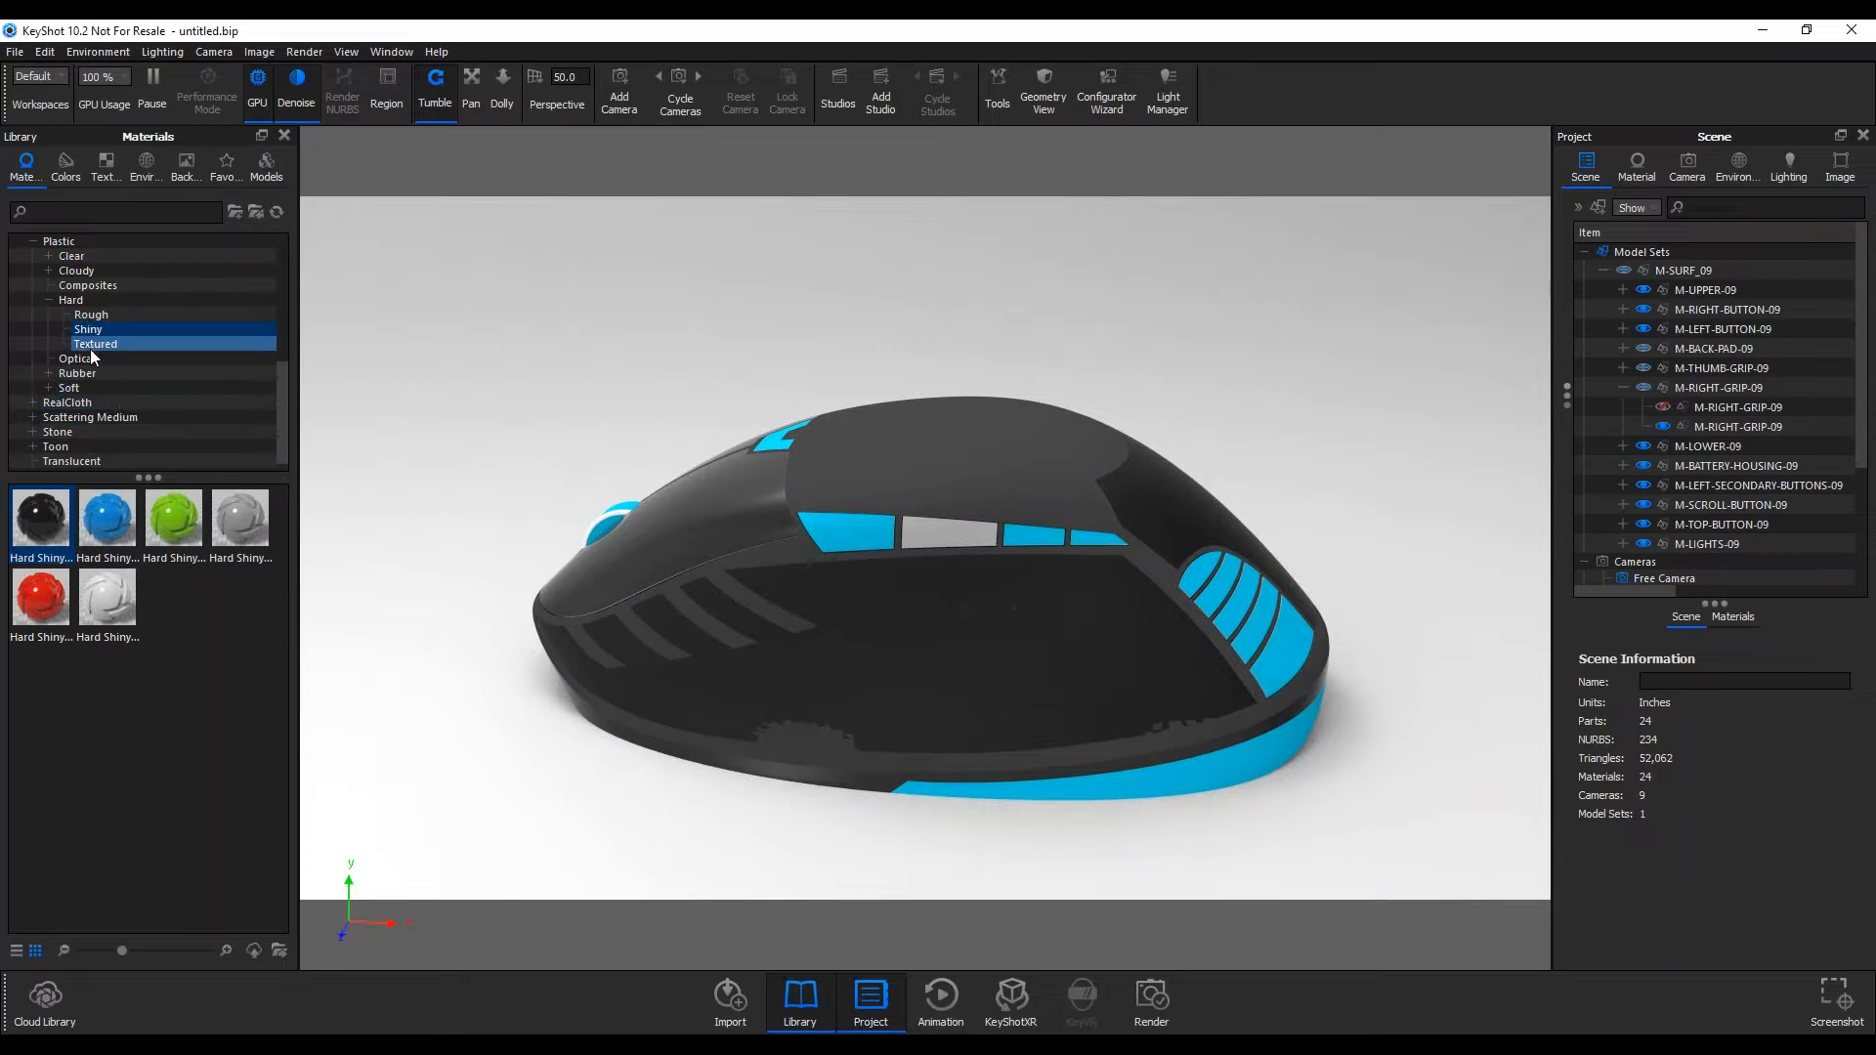
Apply a red metallic paint to the rear section of the mouse's lower body
{"action": "scroll", "coordinate": [86, 338], "scroll_direction": "up", "scroll_amount": 1}
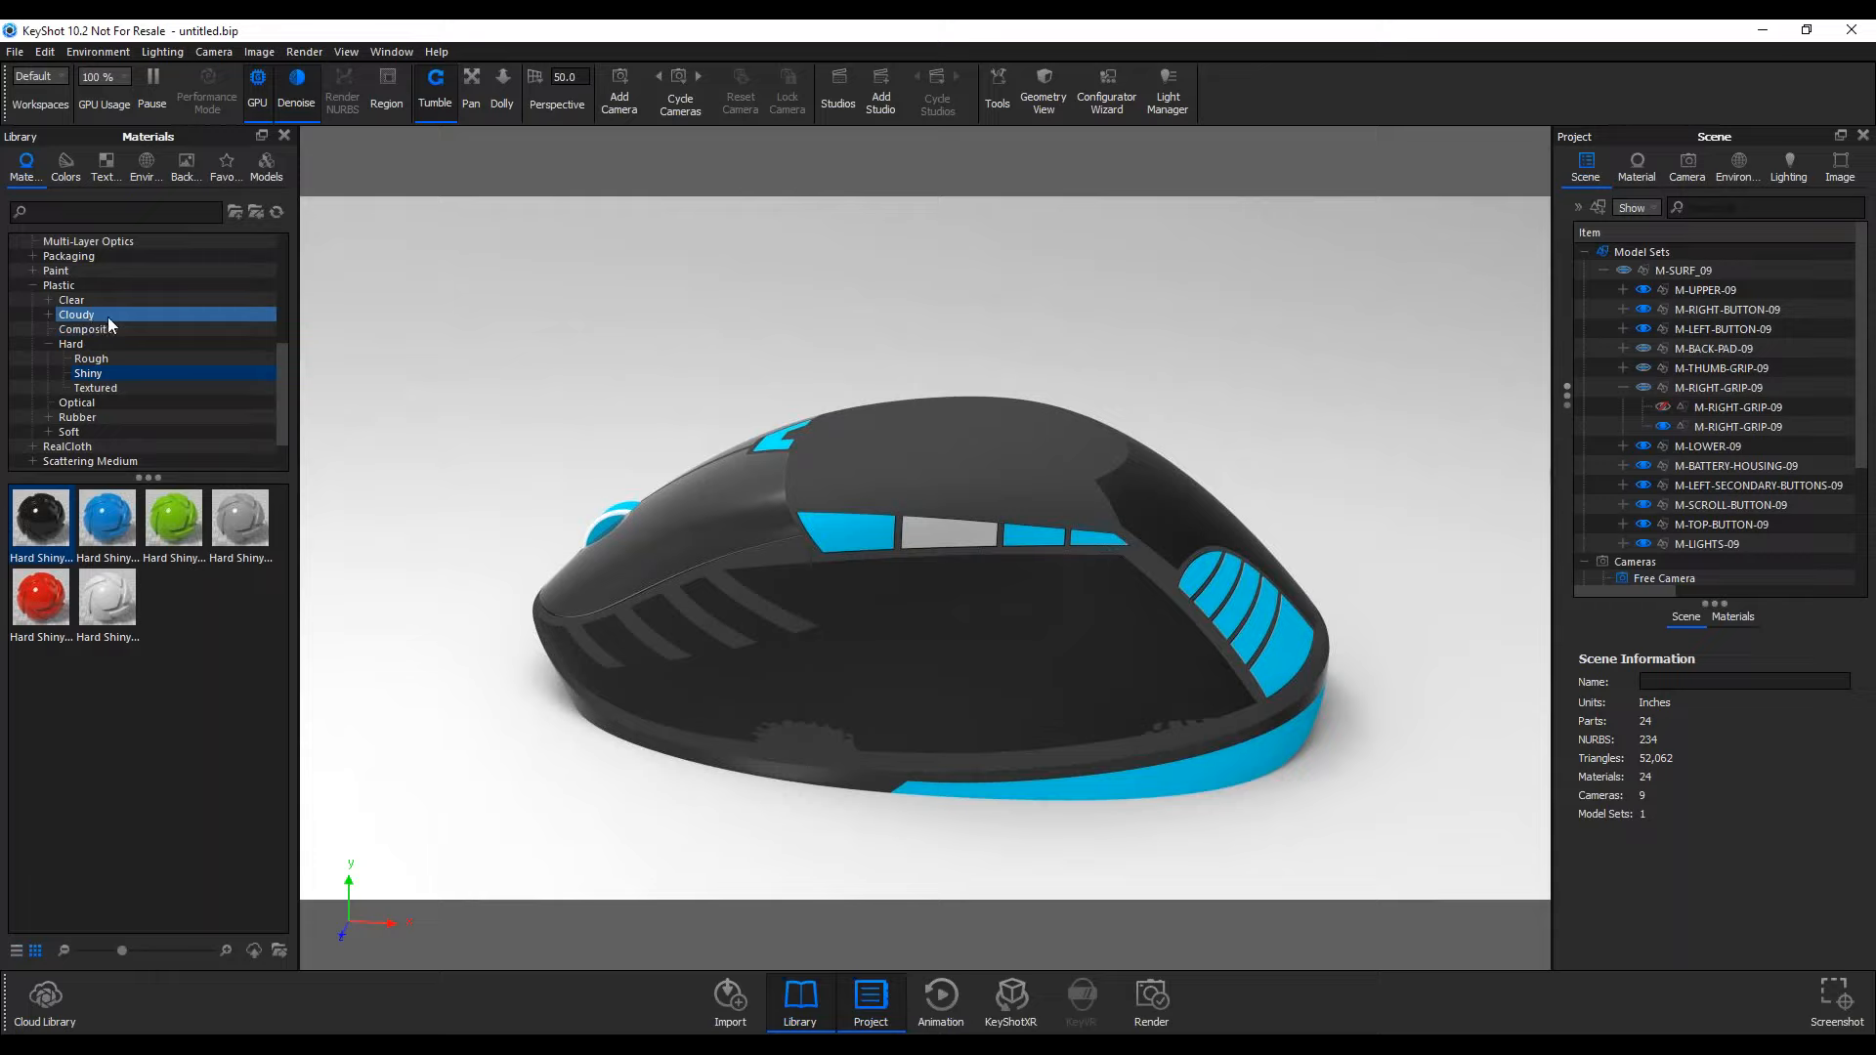
{"action": "left_click", "coordinate": [33, 271]}
{"action": "left_click", "coordinate": [78, 285]}
{"action": "scroll", "coordinate": [161, 567], "scroll_direction": "down", "scroll_amount": 4}
{"action": "mouse_move", "coordinate": [178, 589]}
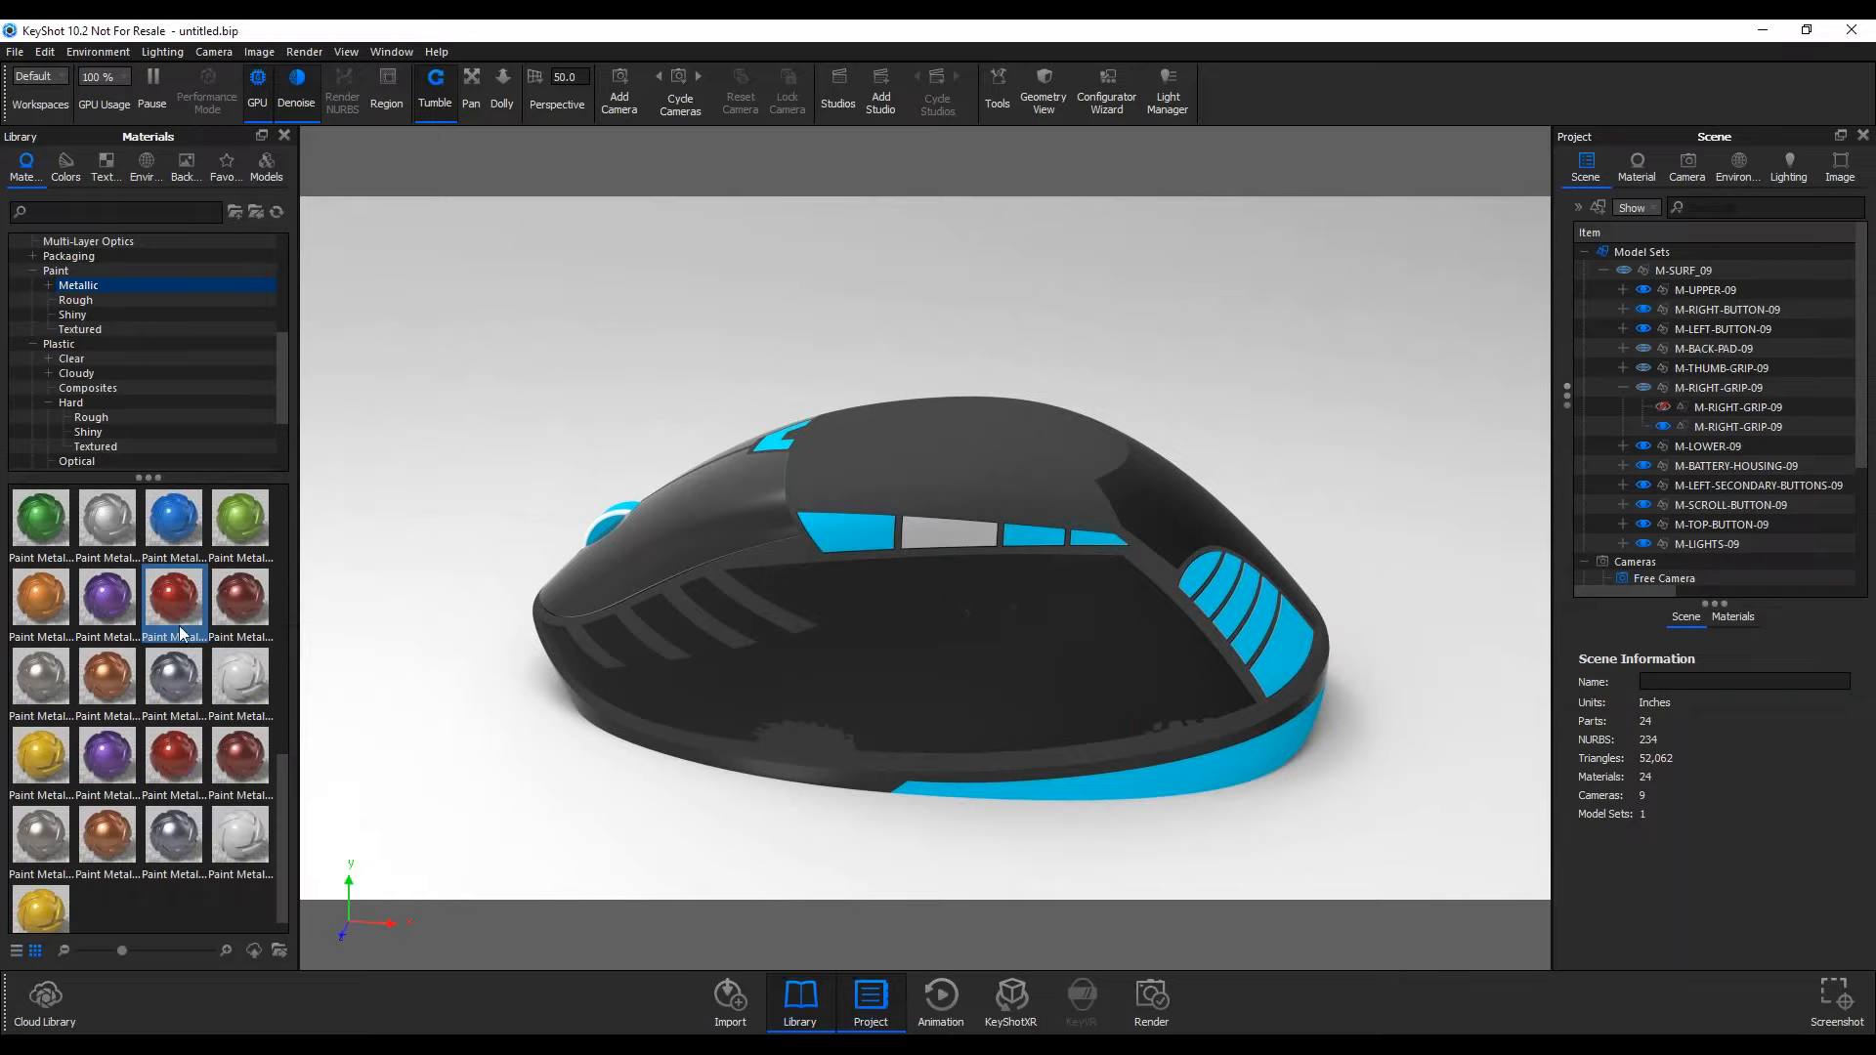
{"action": "mouse_move", "coordinate": [174, 592]}
{"action": "left_mouse_down"}
{"action": "mouse_move", "coordinate": [1088, 870]}
{"action": "mouse_move", "coordinate": [1210, 783]}
{"action": "left_mouse_up"}
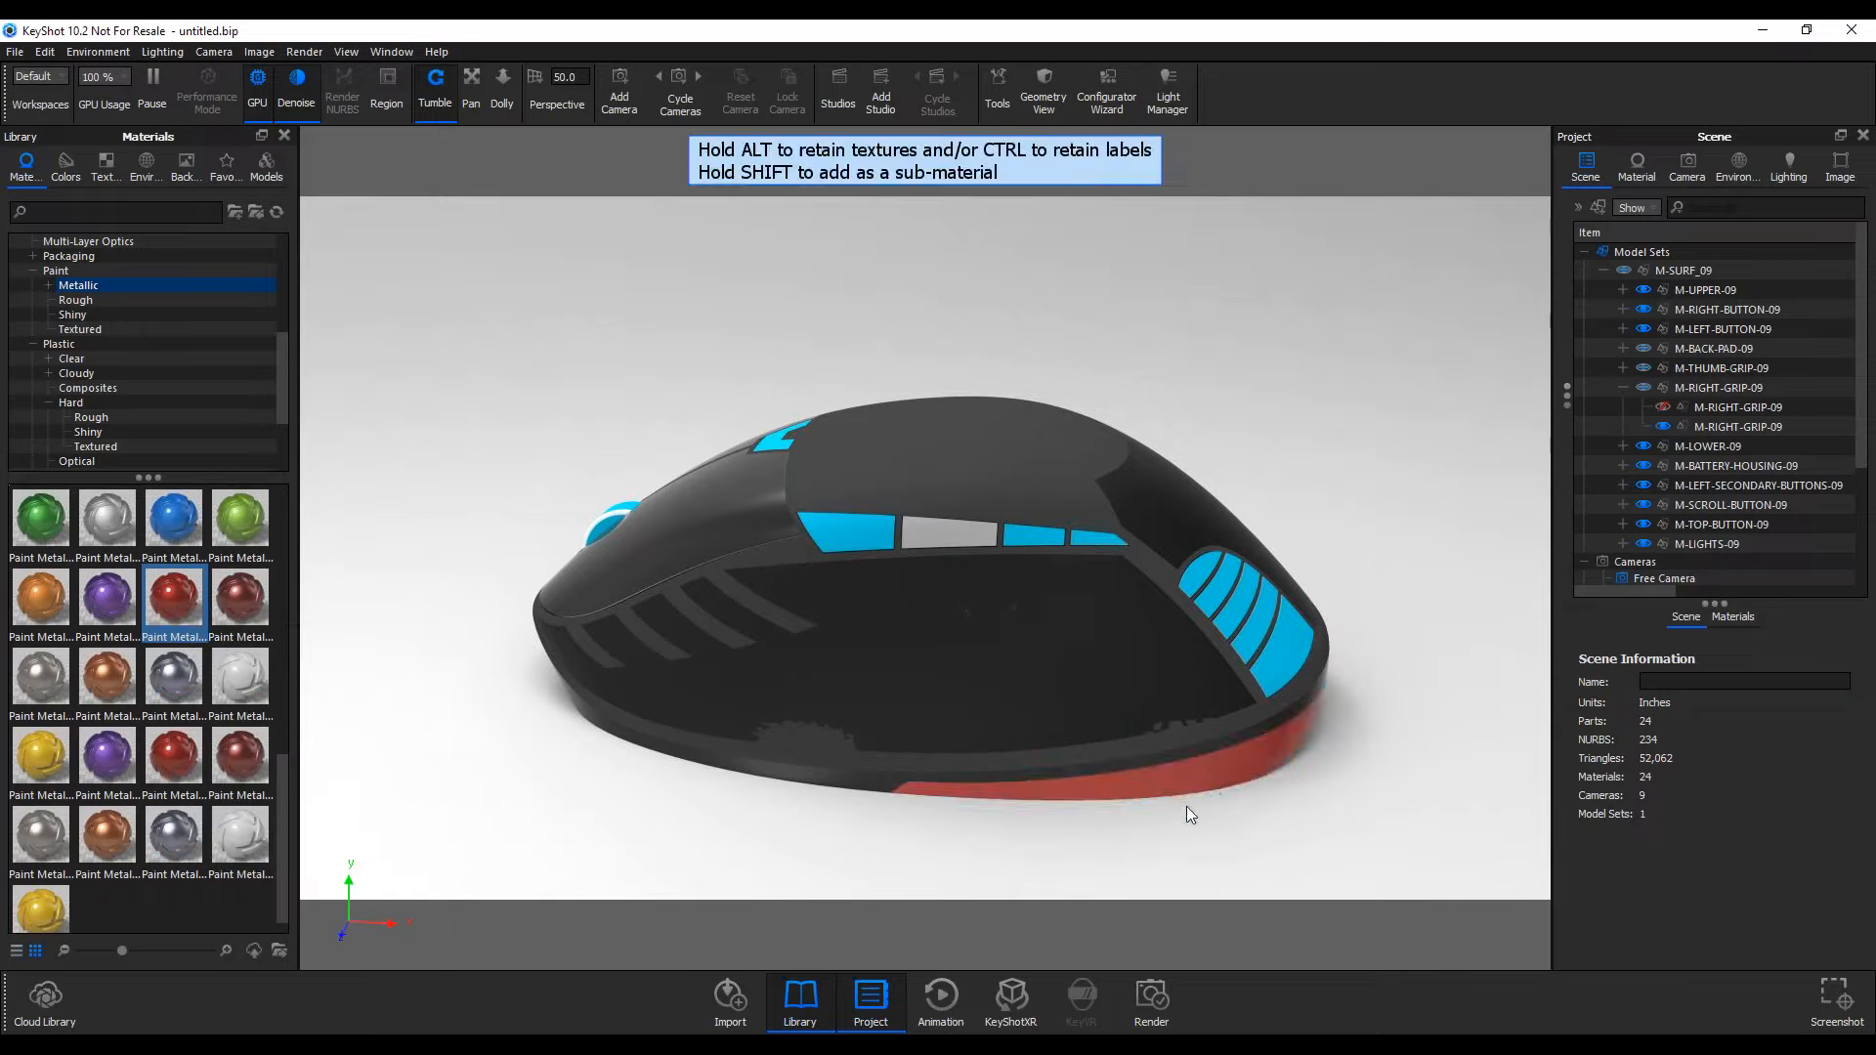
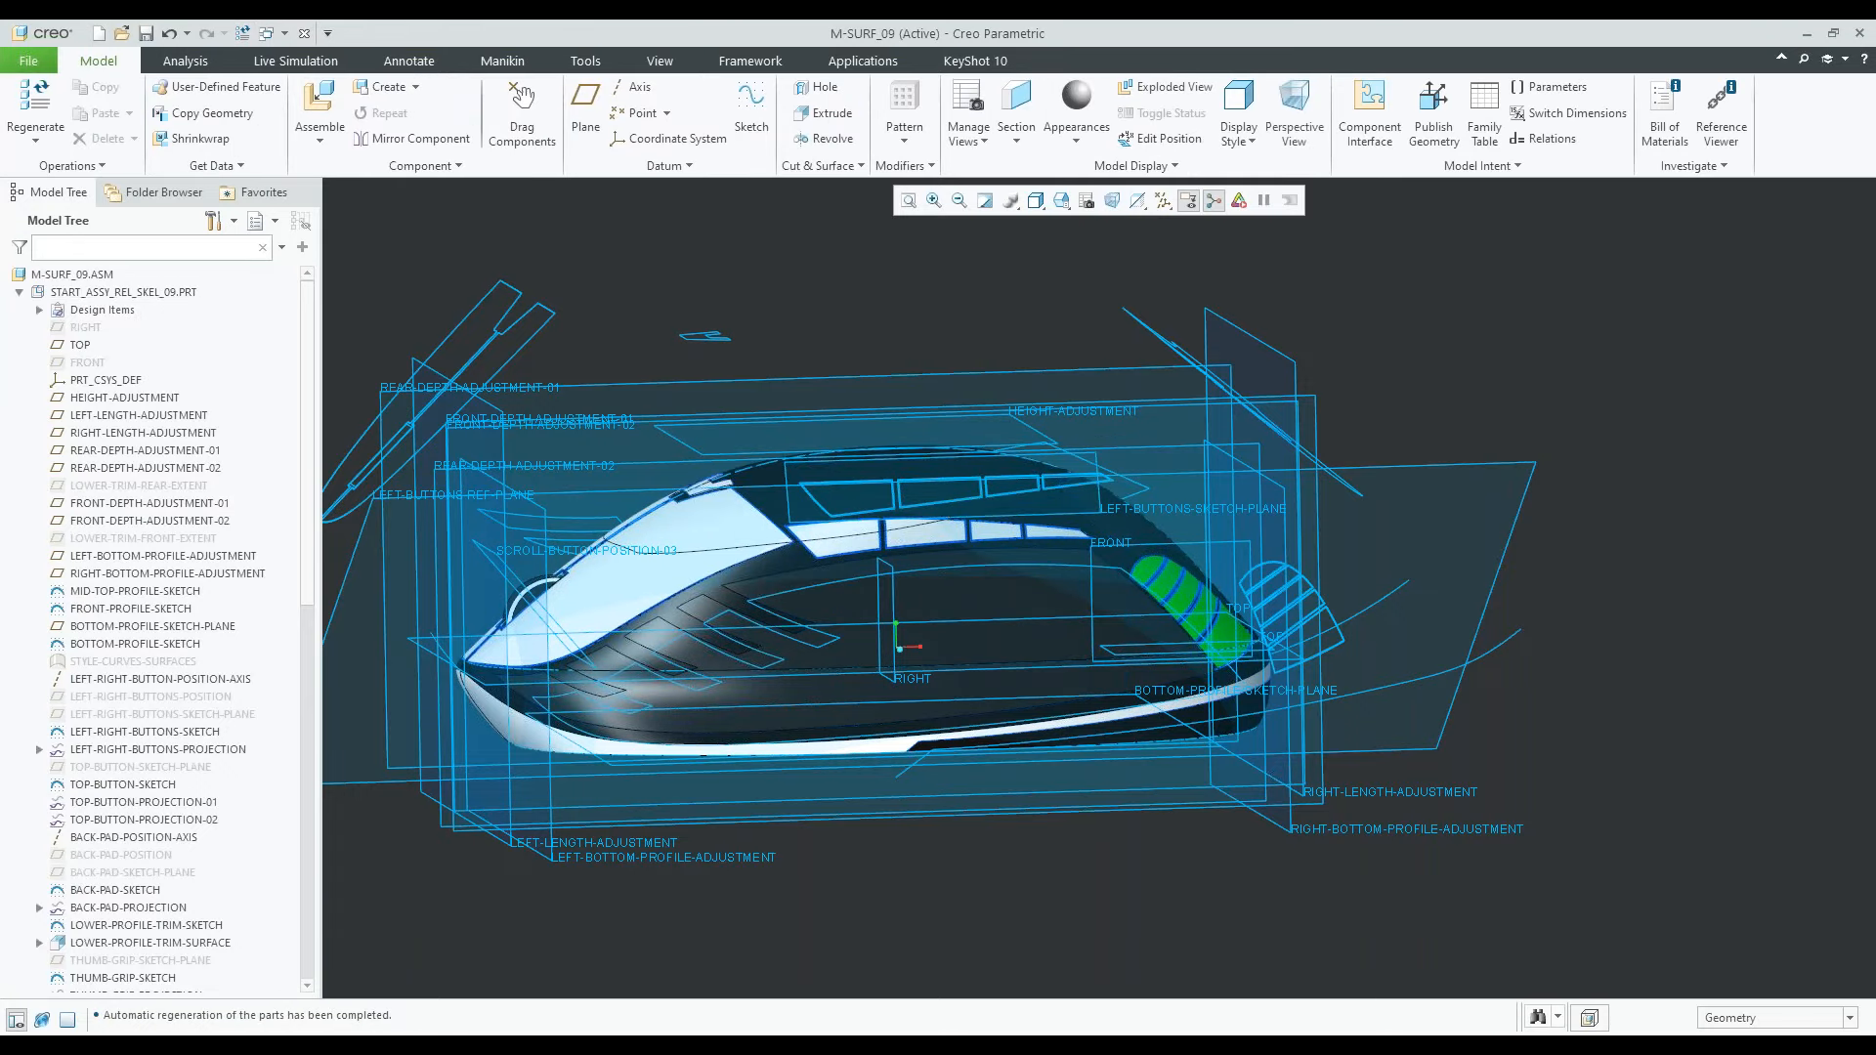
{"action": "scroll", "coordinate": [1026, 496], "scroll_direction": "up", "scroll_amount": 2}
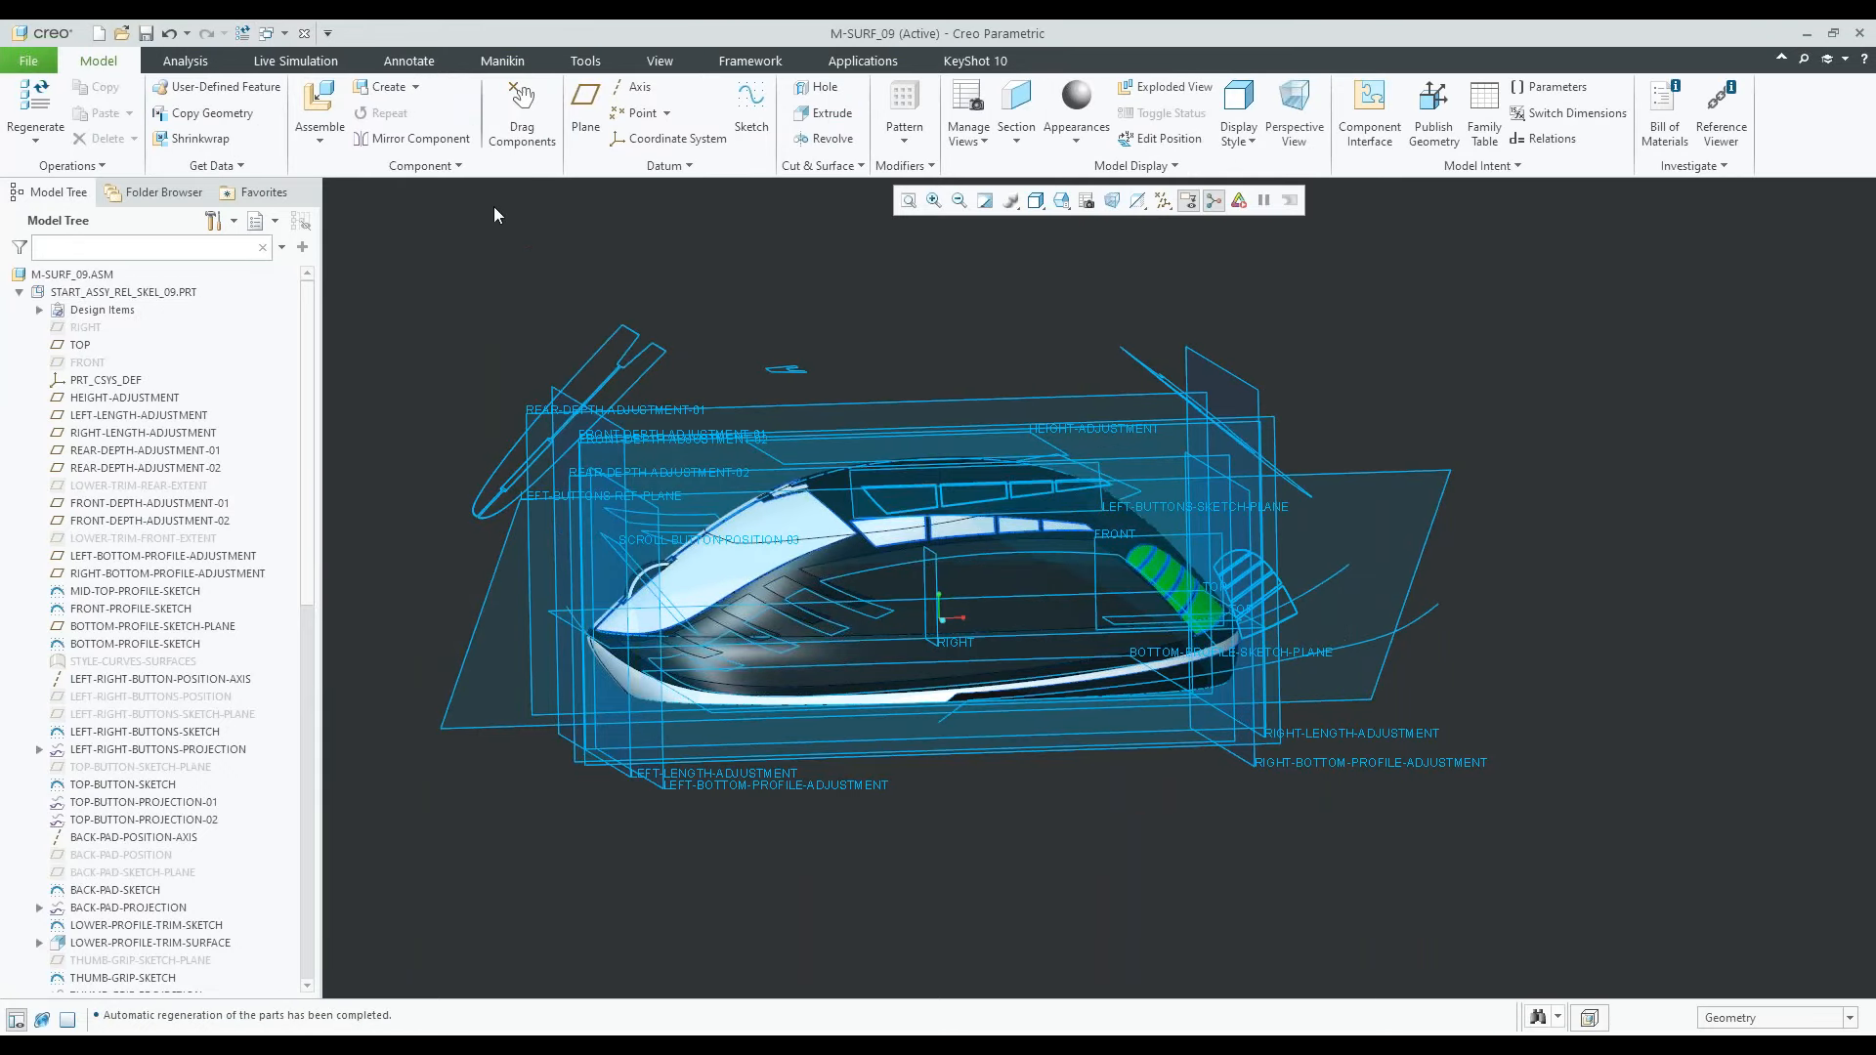
Set the LEFT-BOTTOM-PROFILE-ADJUSTMENT plane's offset to 0.17 and regenerate the assembly
{"action": "scroll", "coordinate": [626, 742], "scroll_direction": "down", "scroll_amount": 5}
{"action": "left_click", "coordinate": [596, 731]}
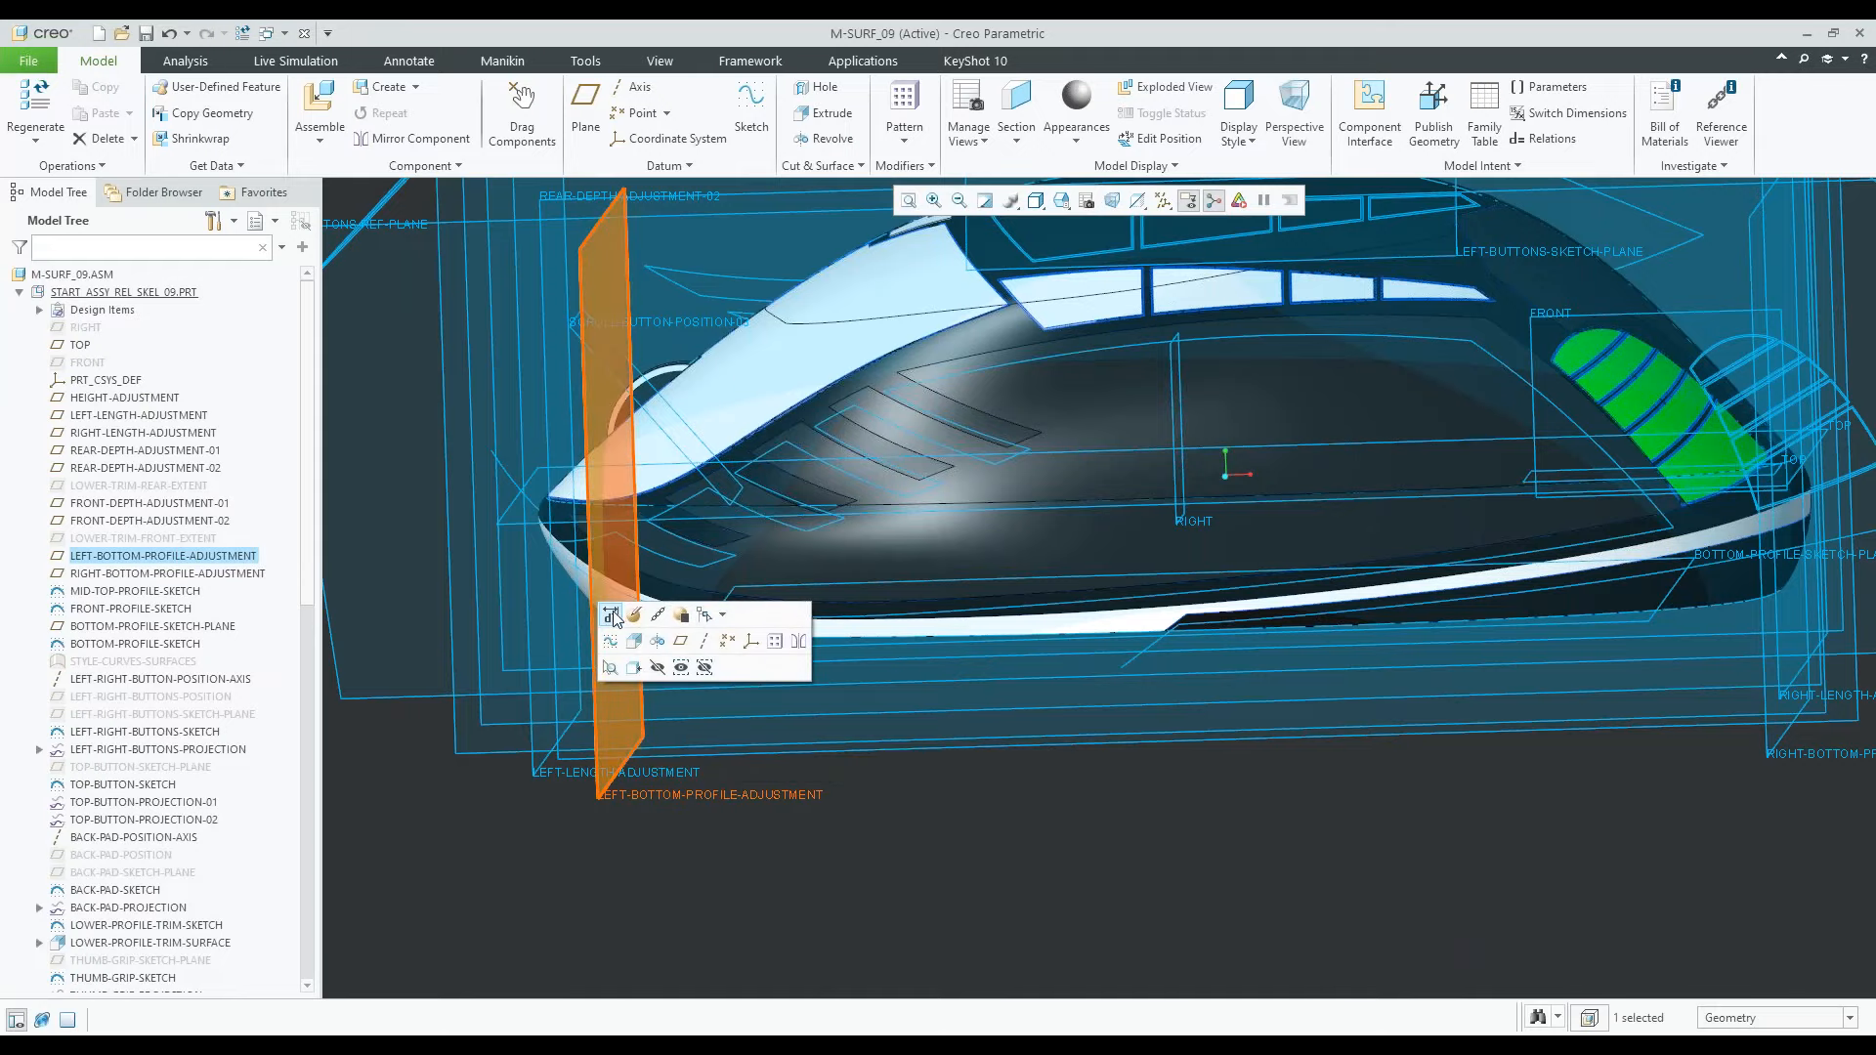
{"action": "left_click", "coordinate": [612, 616]}
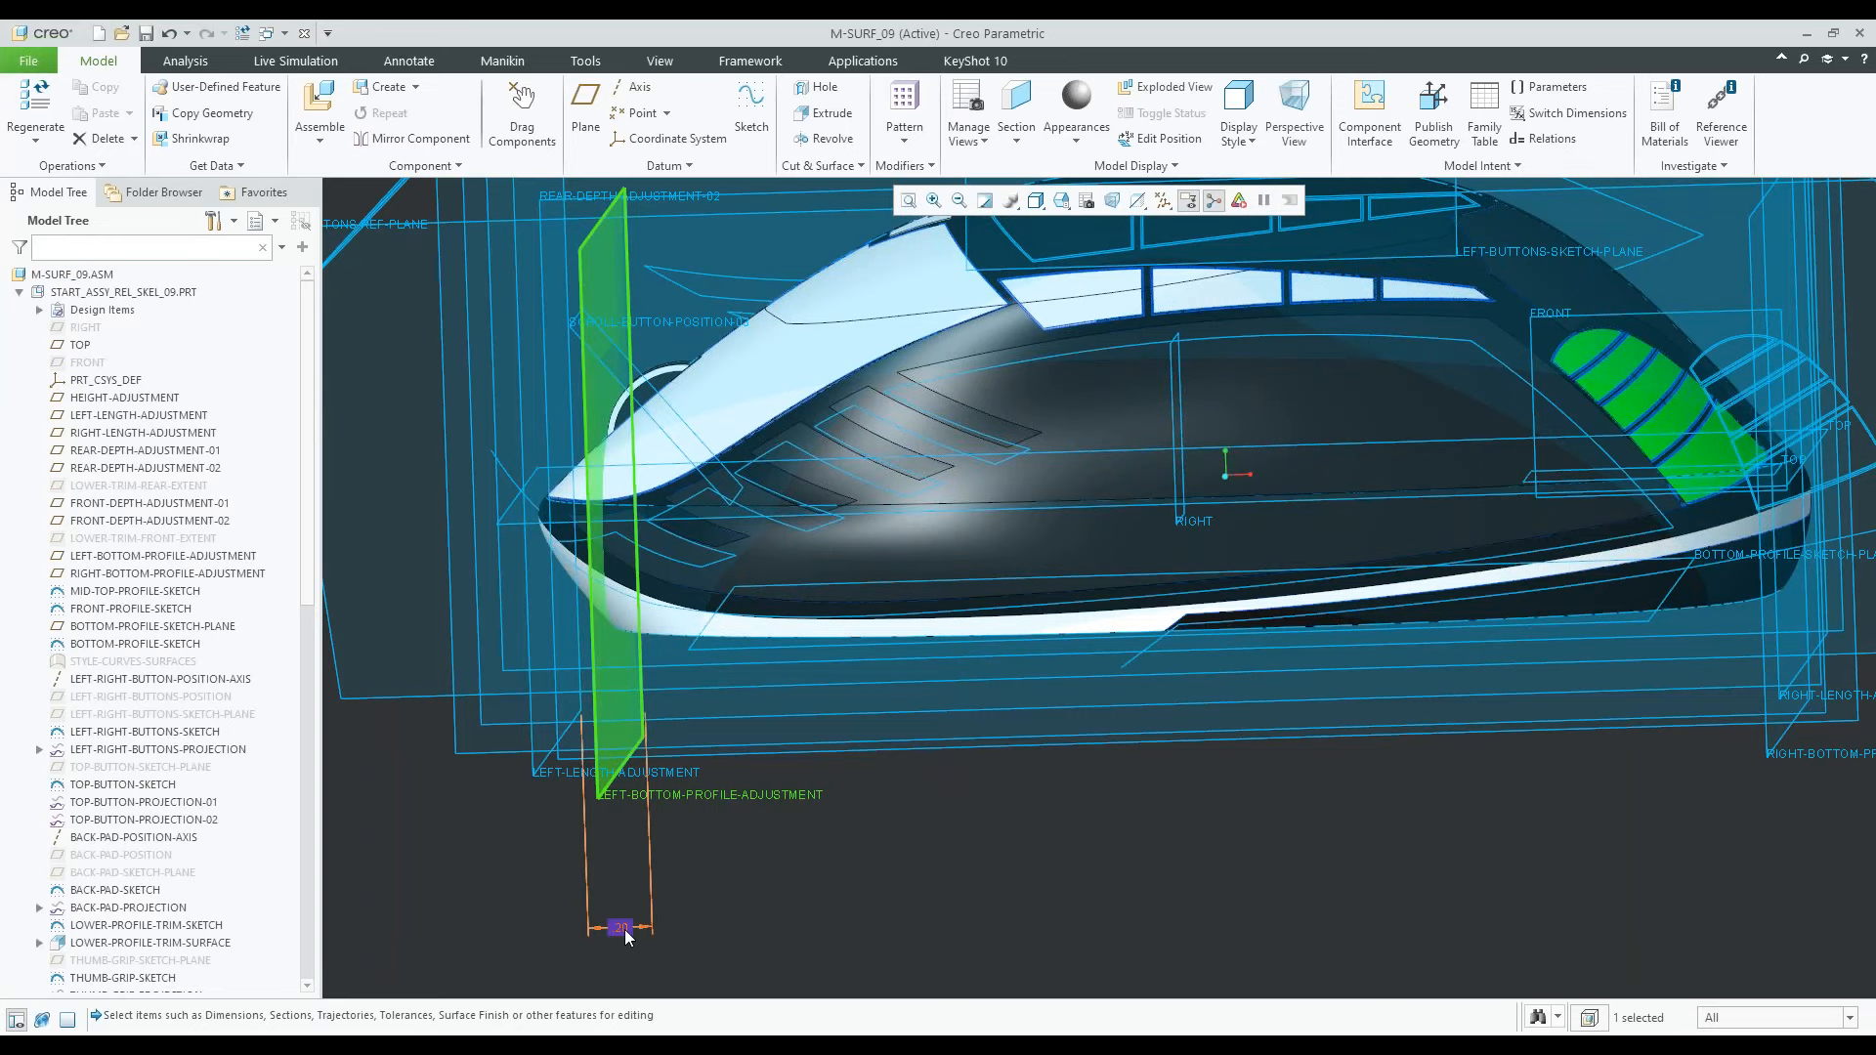
{"action": "double_click", "coordinate": [620, 927]}
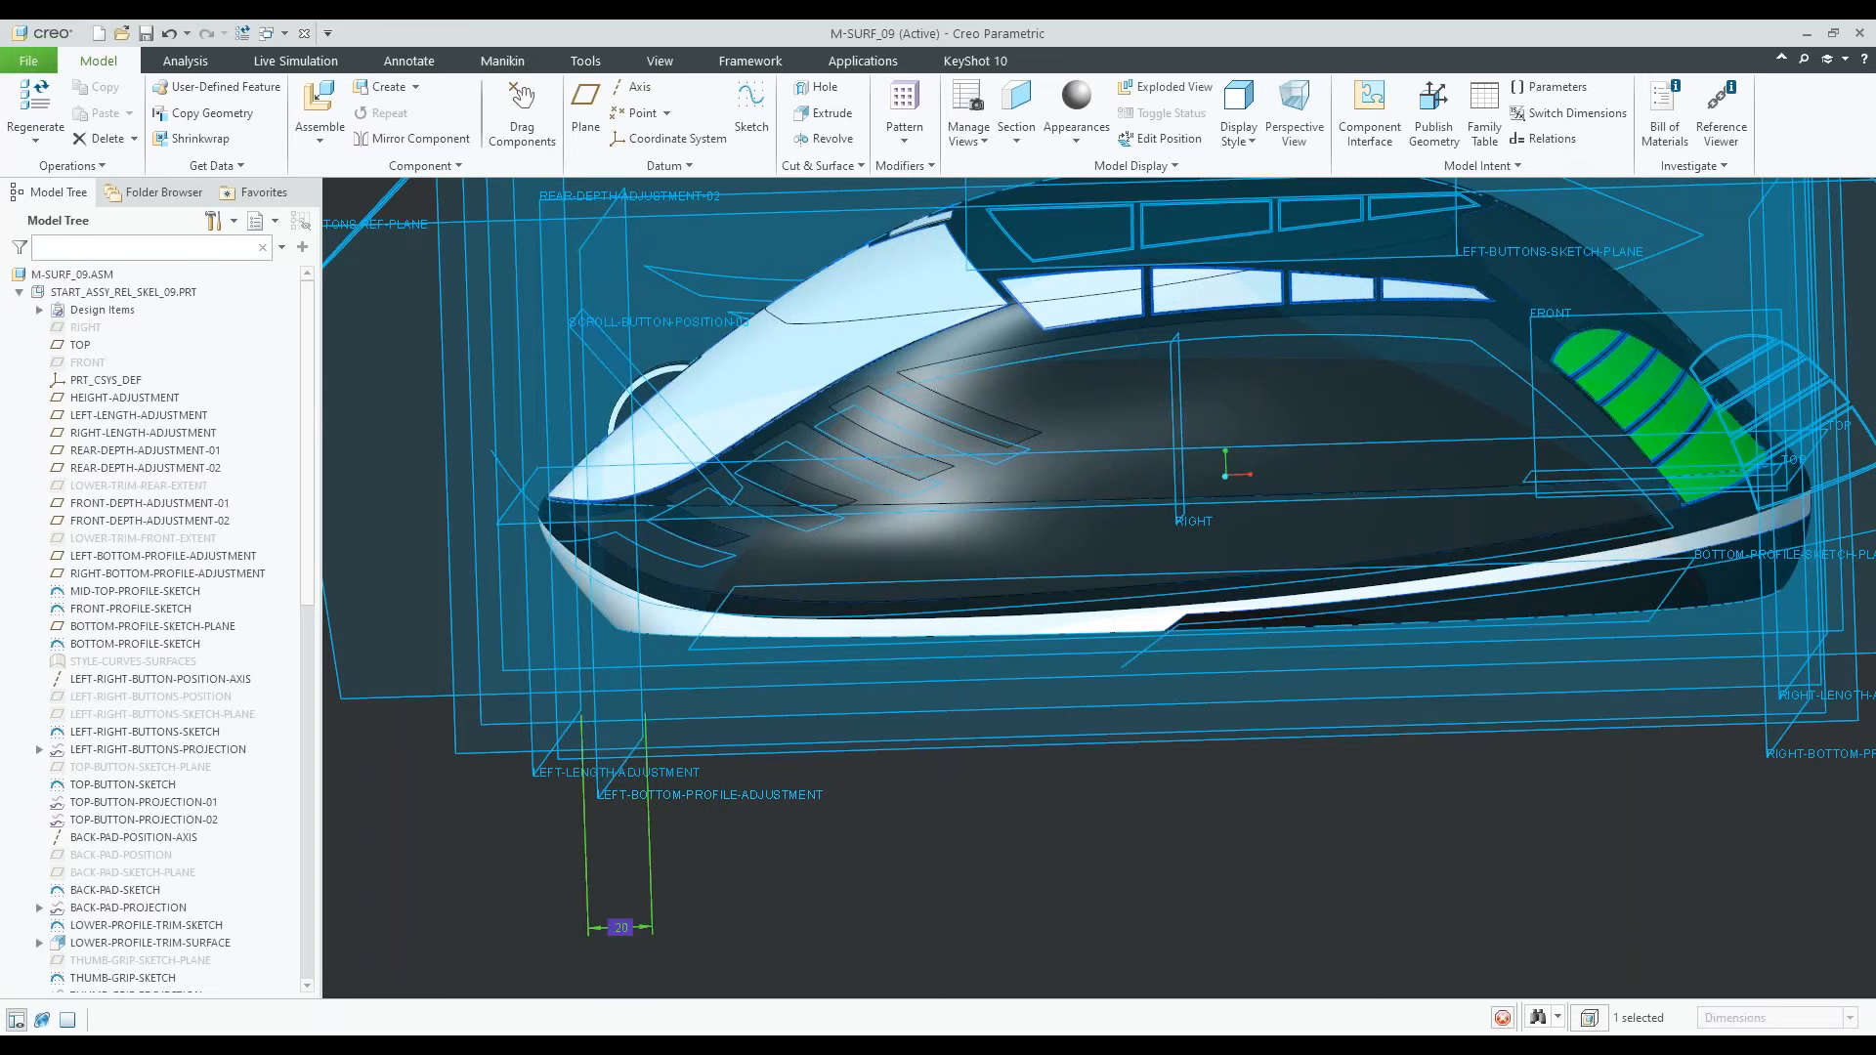
{"action": "type", "text": ".17"}
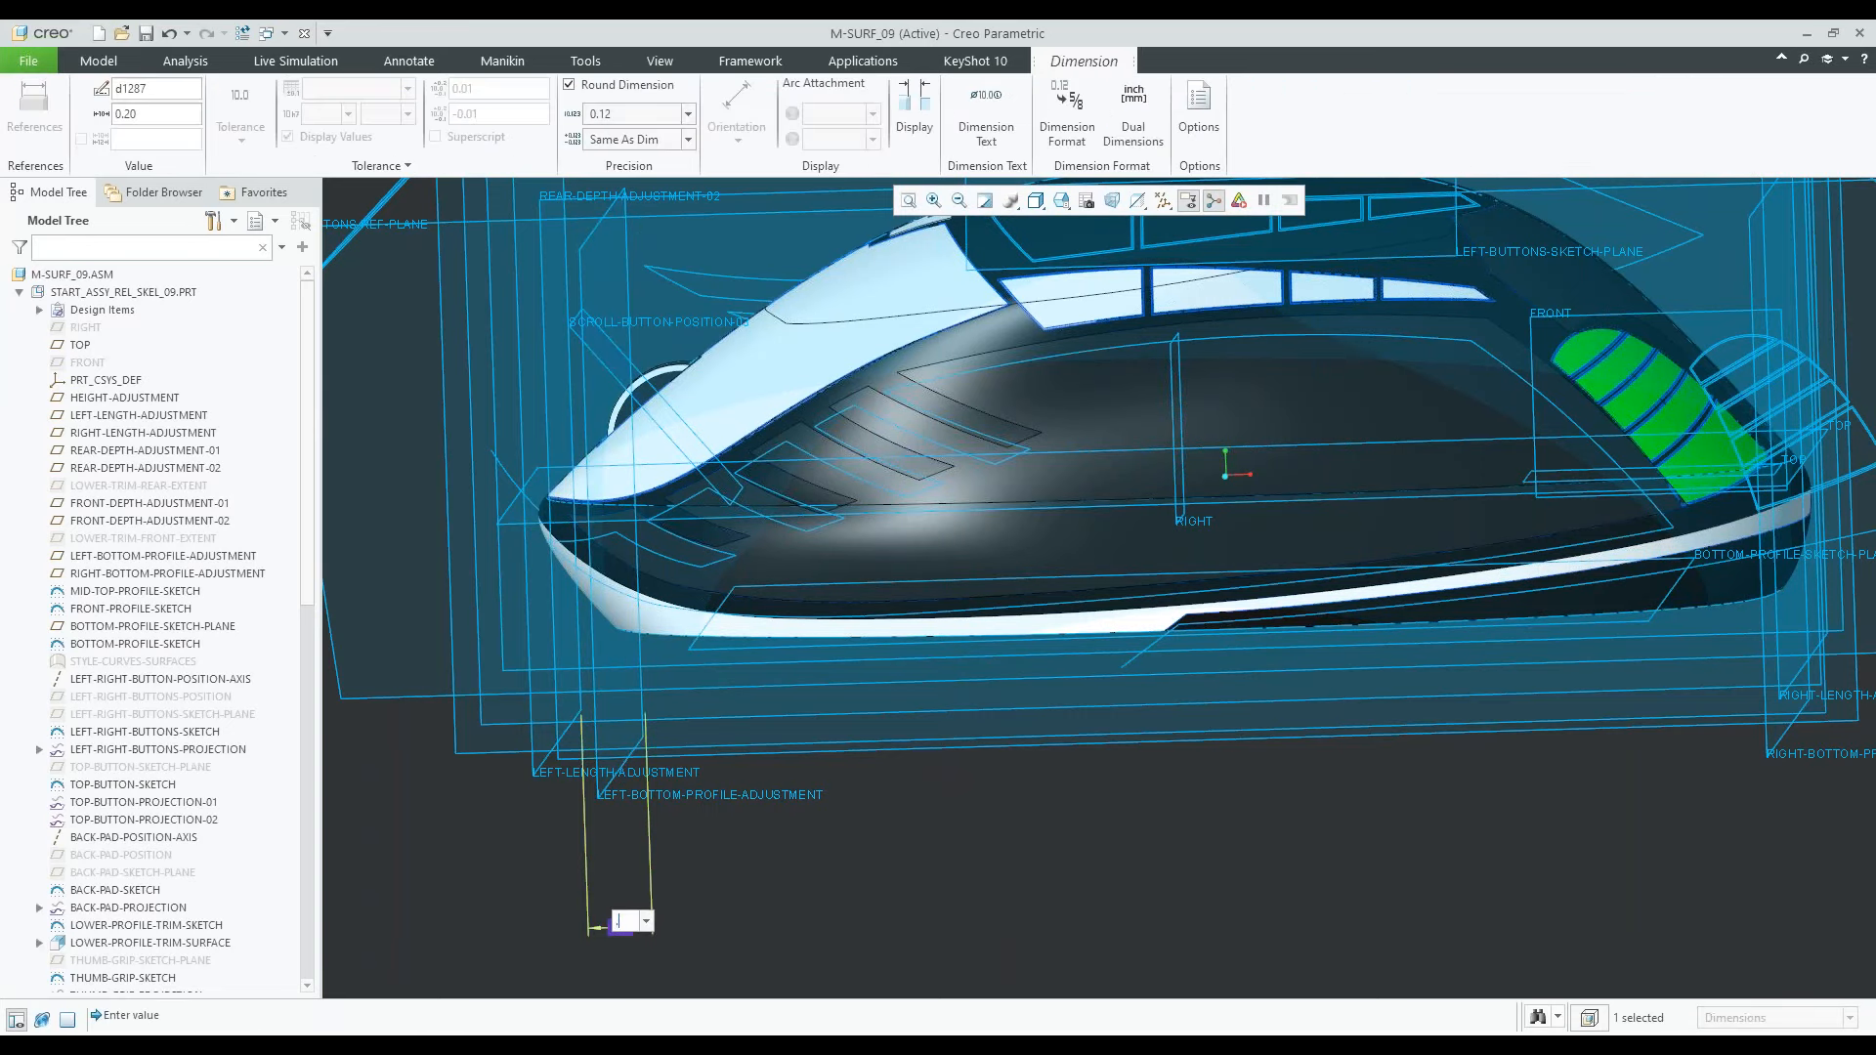
{"action": "key", "text": "Return"}
{"action": "key", "text": "ctrl+g"}
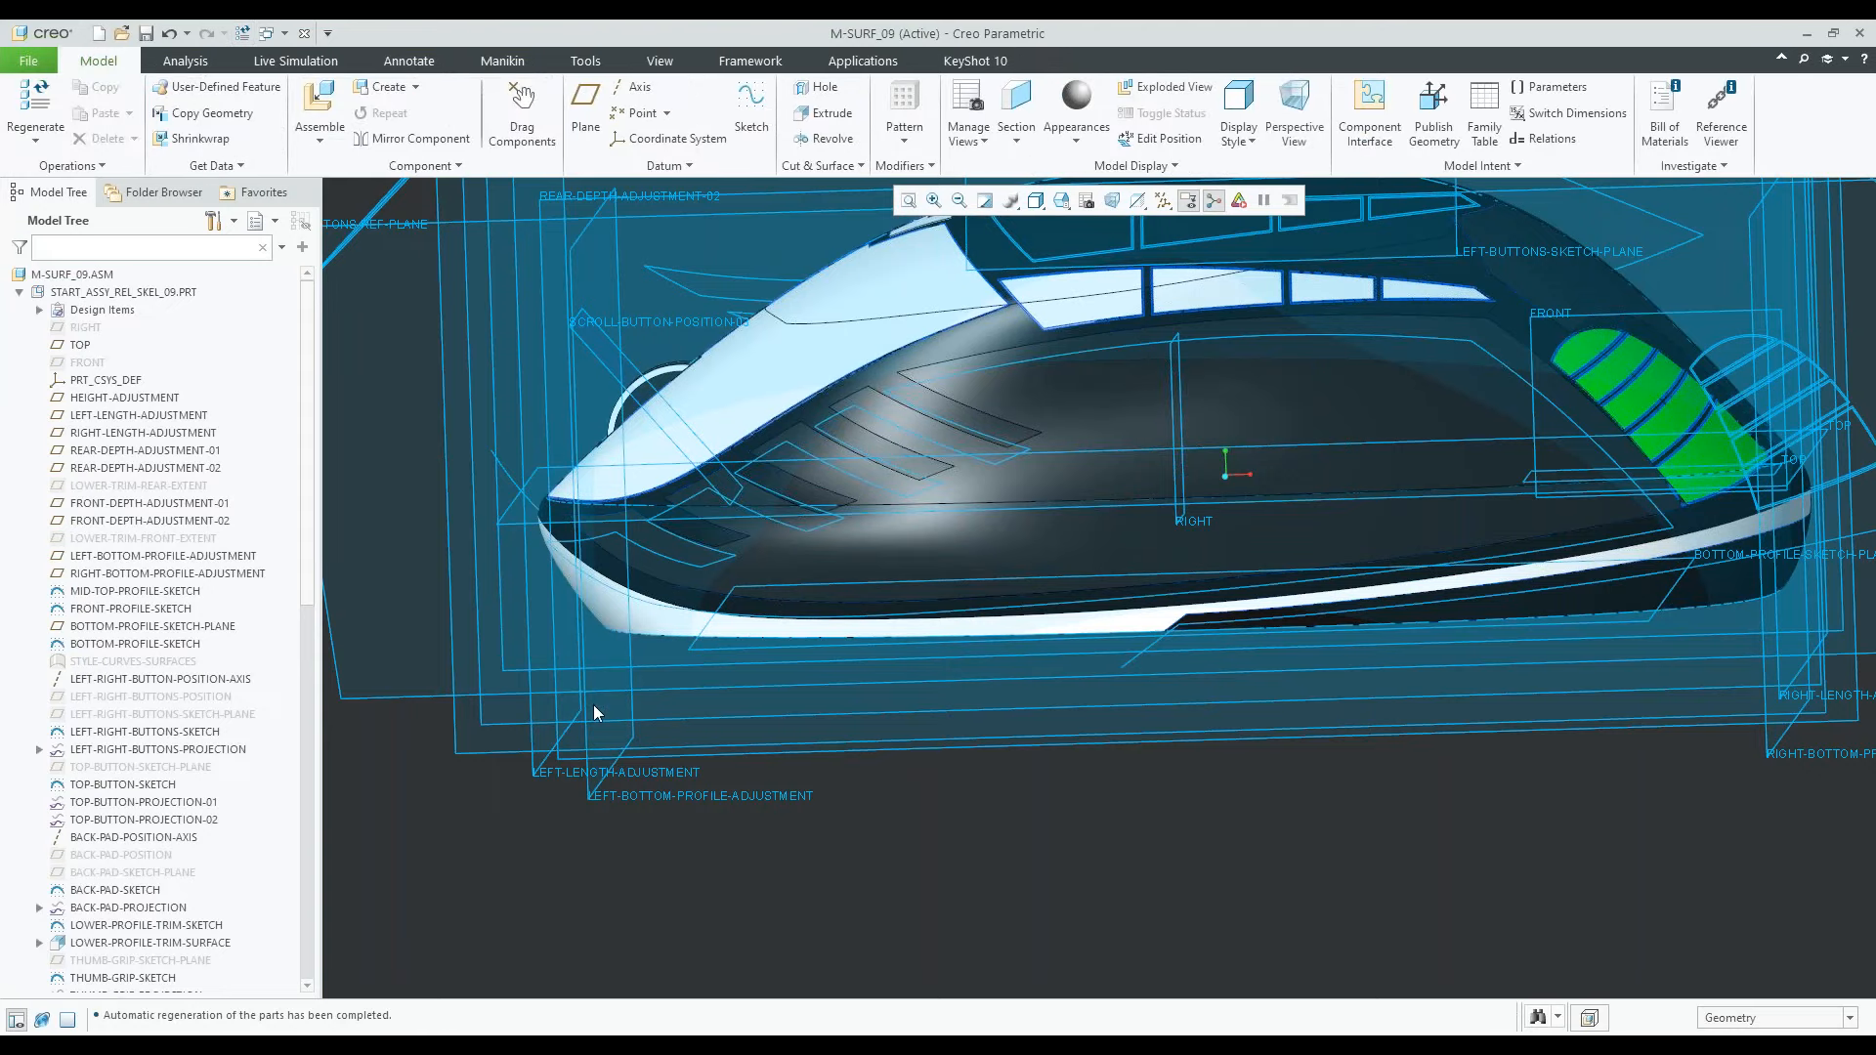
Set the FRONT-DEPTH-ADJUSTMENT-02 plane's offset to 0.95 and regenerate the assembly
{"action": "scroll", "coordinate": [817, 758], "scroll_direction": "down", "scroll_amount": 3}
{"action": "middle_click_drag", "start_coordinate": [817, 758], "coordinate": [1177, 621]}
{"action": "left_click", "coordinate": [1175, 618]}
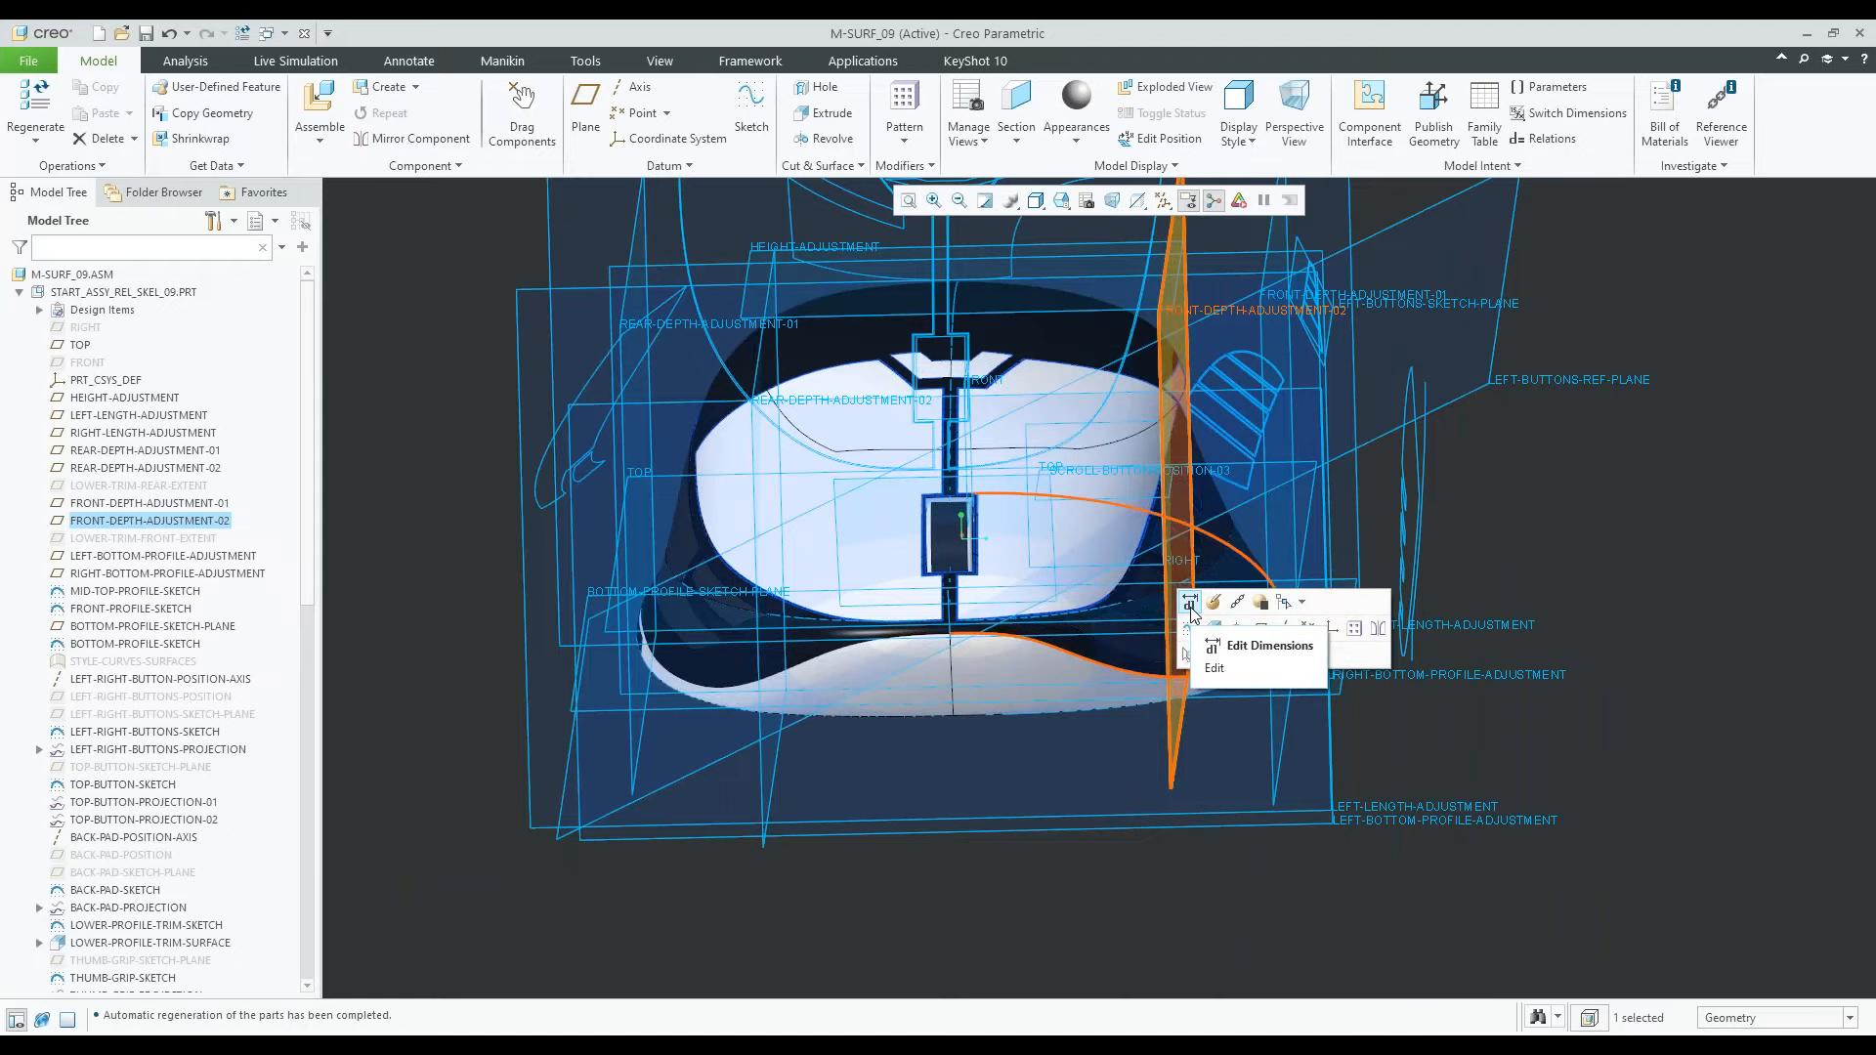
{"action": "left_click", "coordinate": [1191, 607]}
{"action": "scroll", "coordinate": [1194, 523], "scroll_direction": "down", "scroll_amount": 2}
{"action": "middle_click_drag", "start_coordinate": [1194, 547], "coordinate": [1212, 508]}
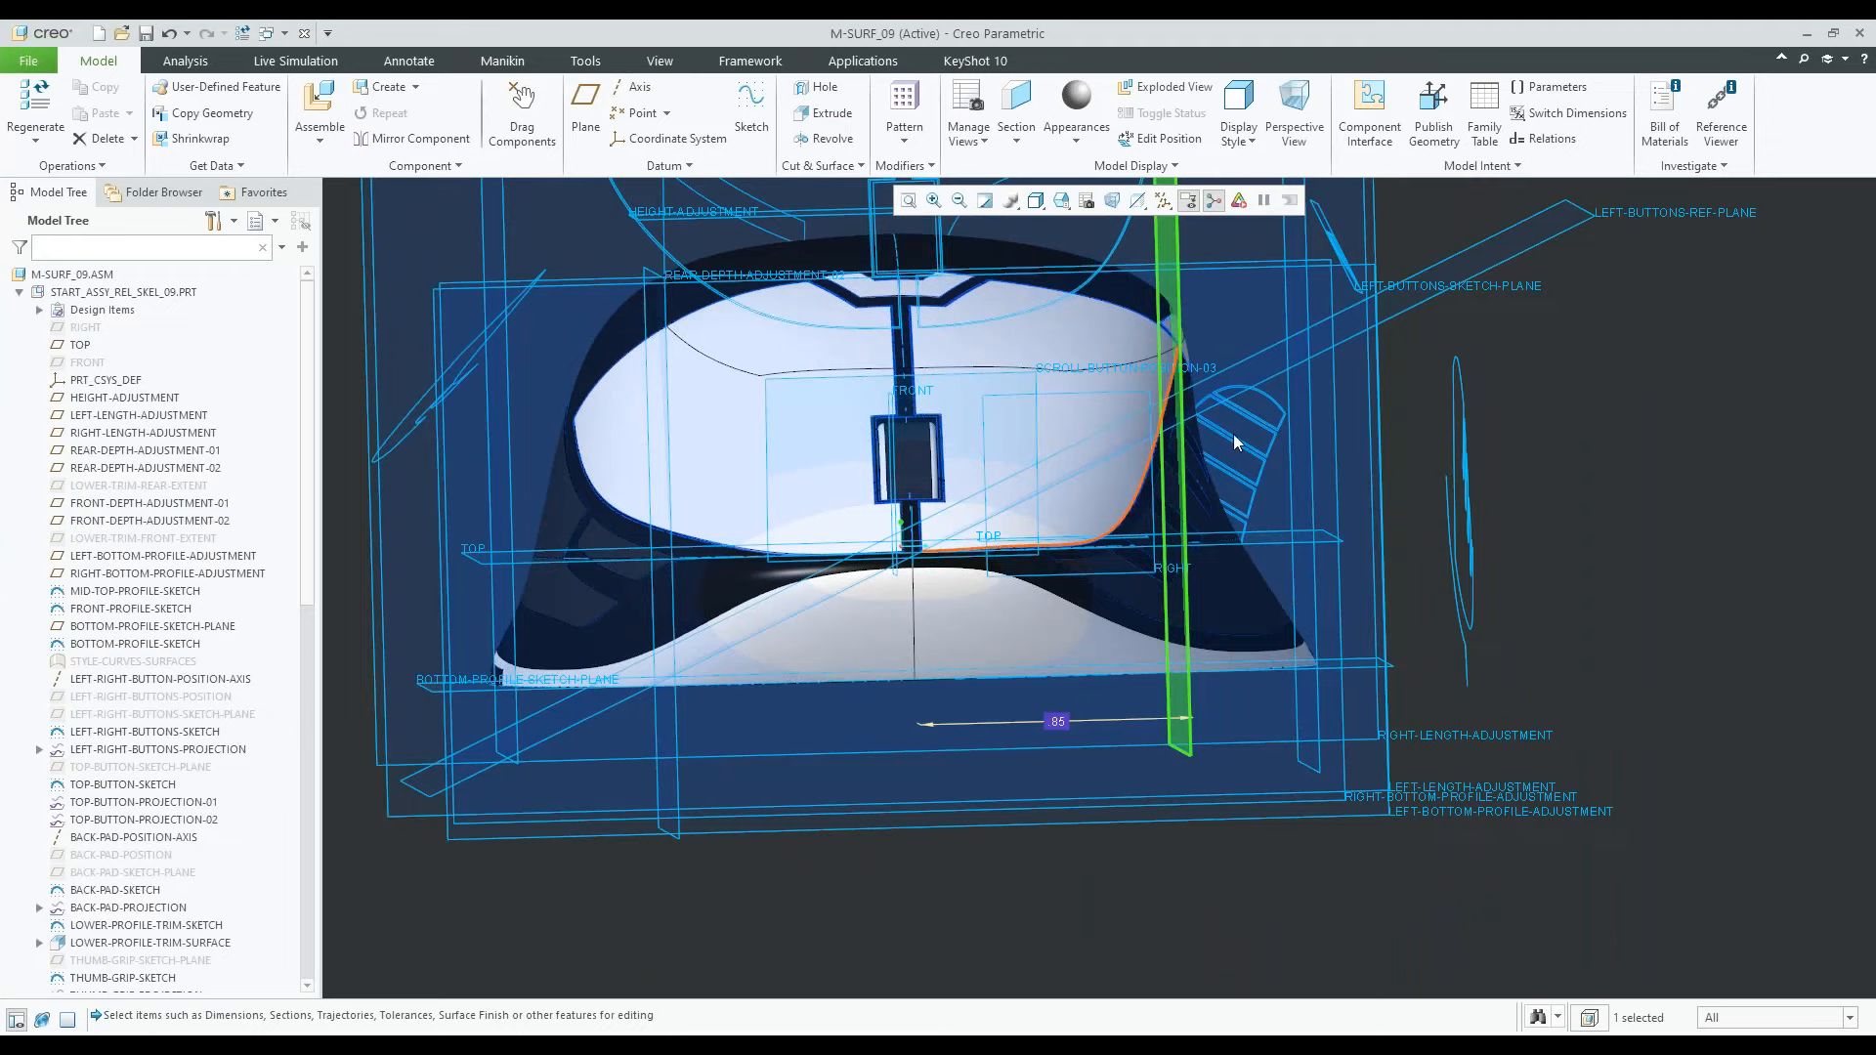
{"action": "left_click", "coordinate": [1056, 723]}
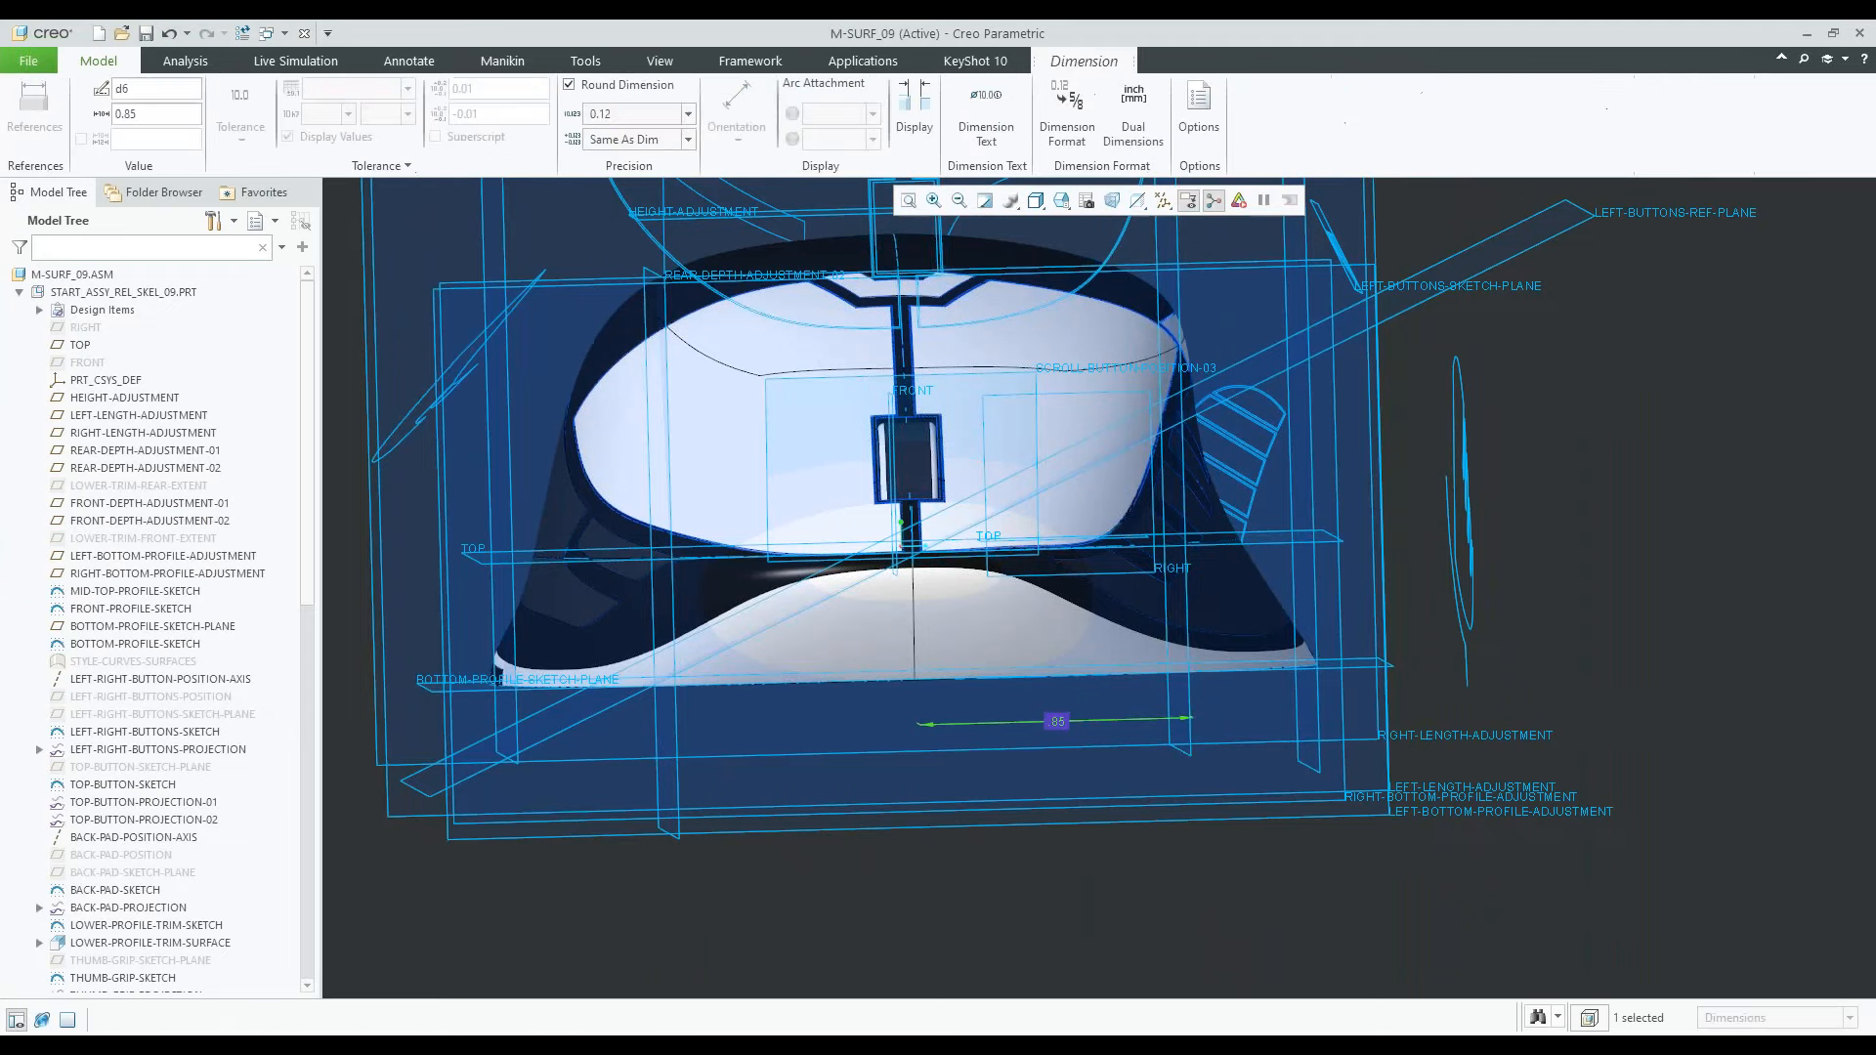
{"action": "double_click", "coordinate": [1056, 723]}
{"action": "type", "text": ".95"}
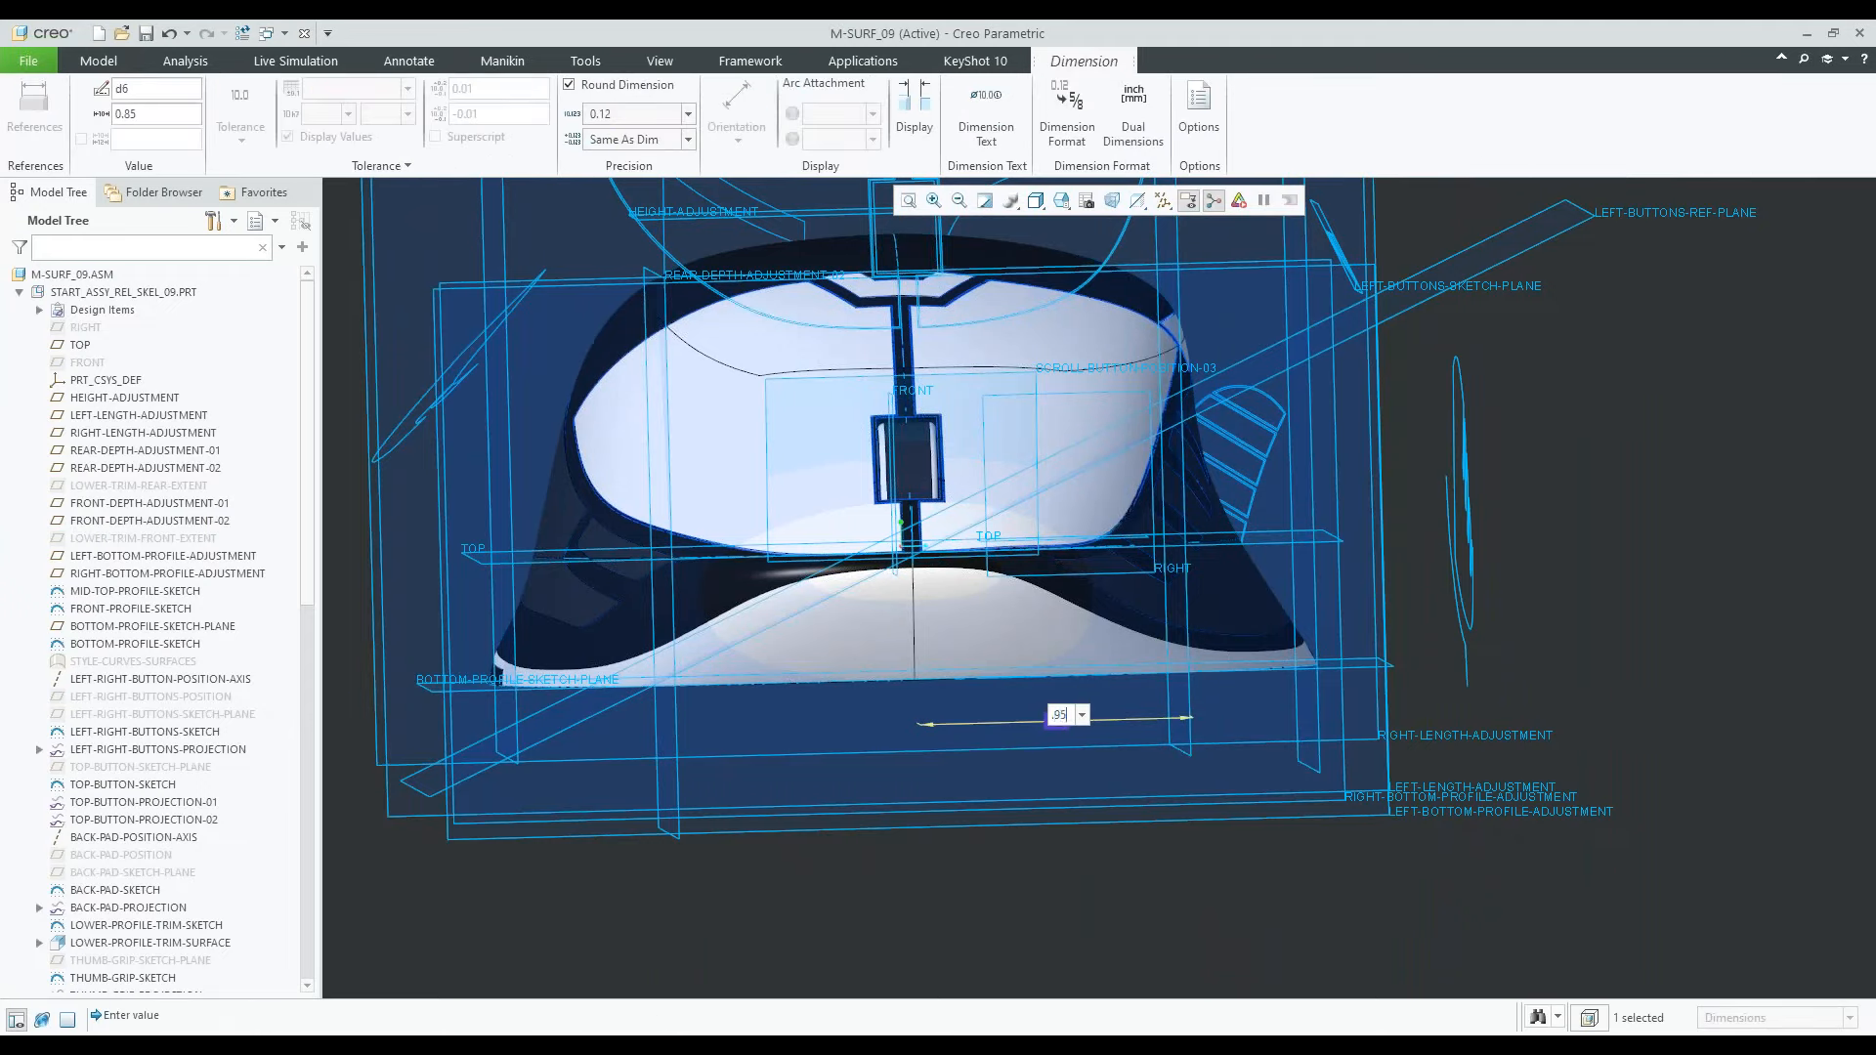
{"action": "key", "text": "Return"}
Set the offset of the SCROLL-BUTTON-POSITION-03 plane at the scroll wheel to 0.2 and regenerate the assembly
{"action": "middle_click_drag", "start_coordinate": [1057, 722], "coordinate": [795, 648]}
{"action": "scroll", "coordinate": [795, 649], "scroll_direction": "down", "scroll_amount": 5}
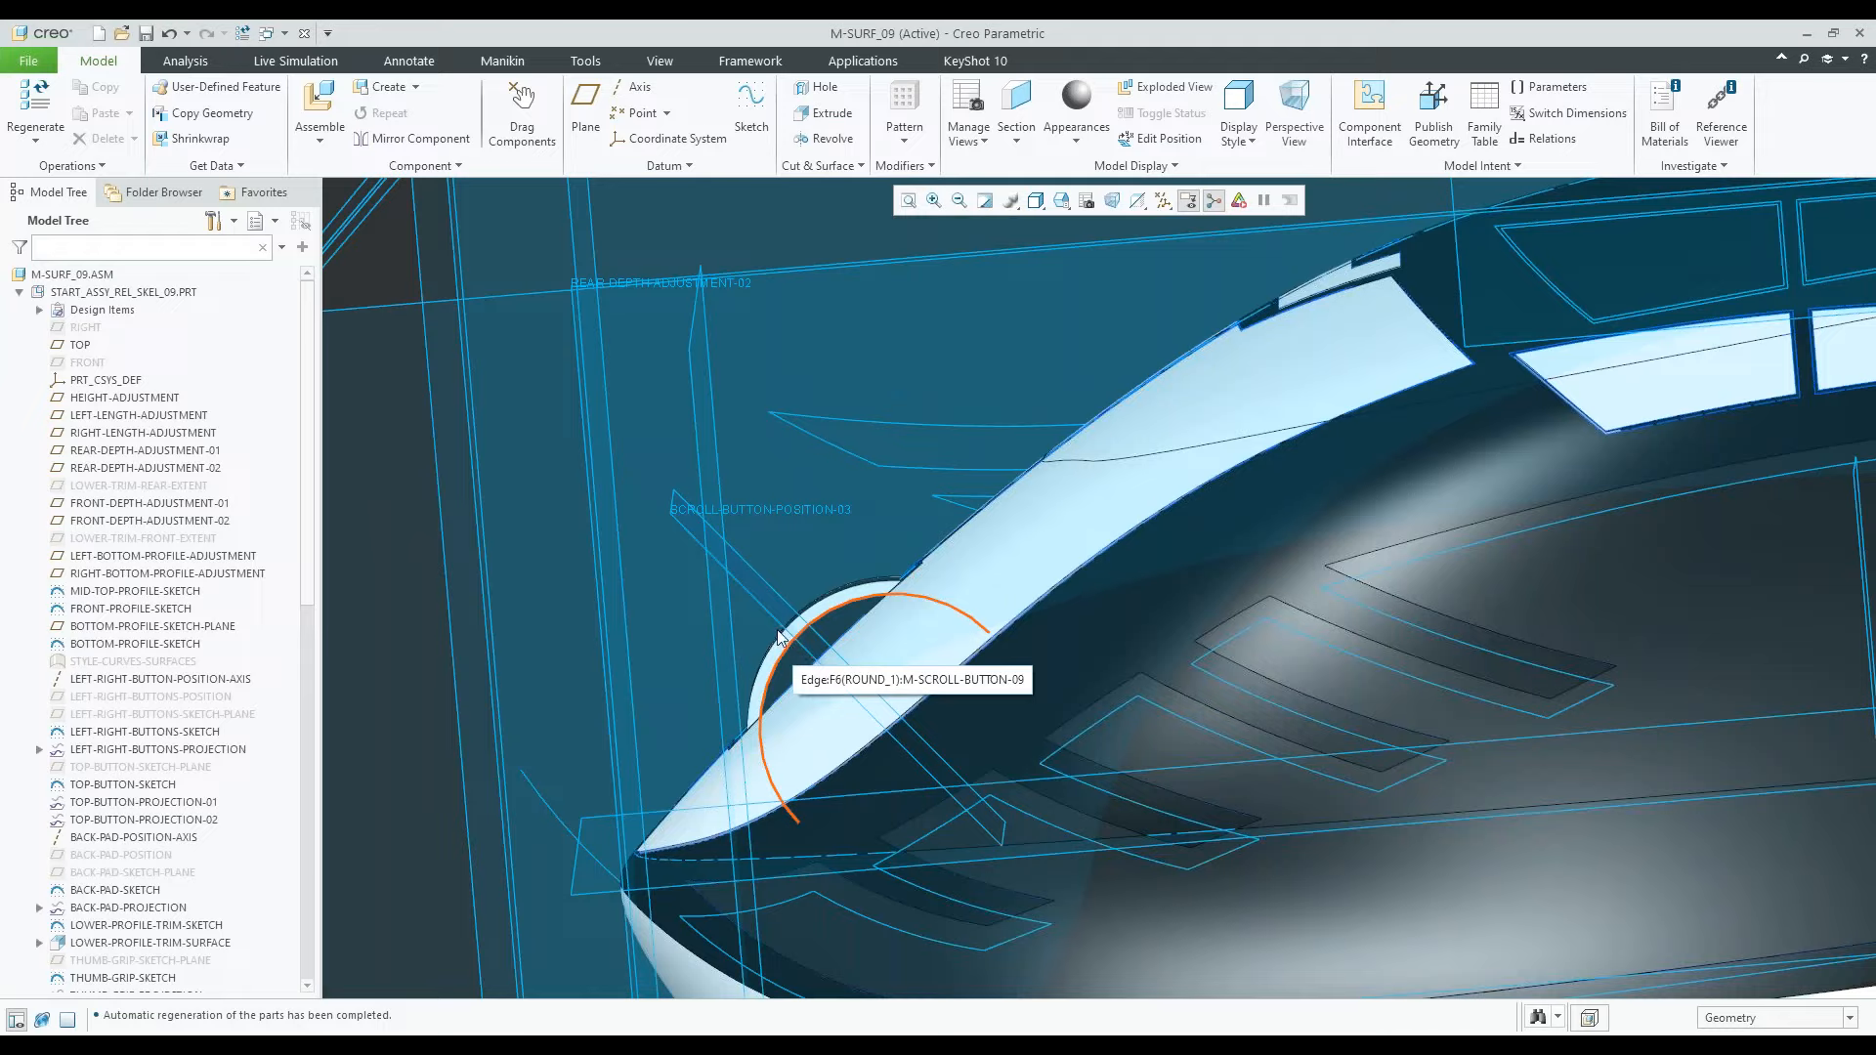
{"action": "left_click", "coordinate": [735, 583]}
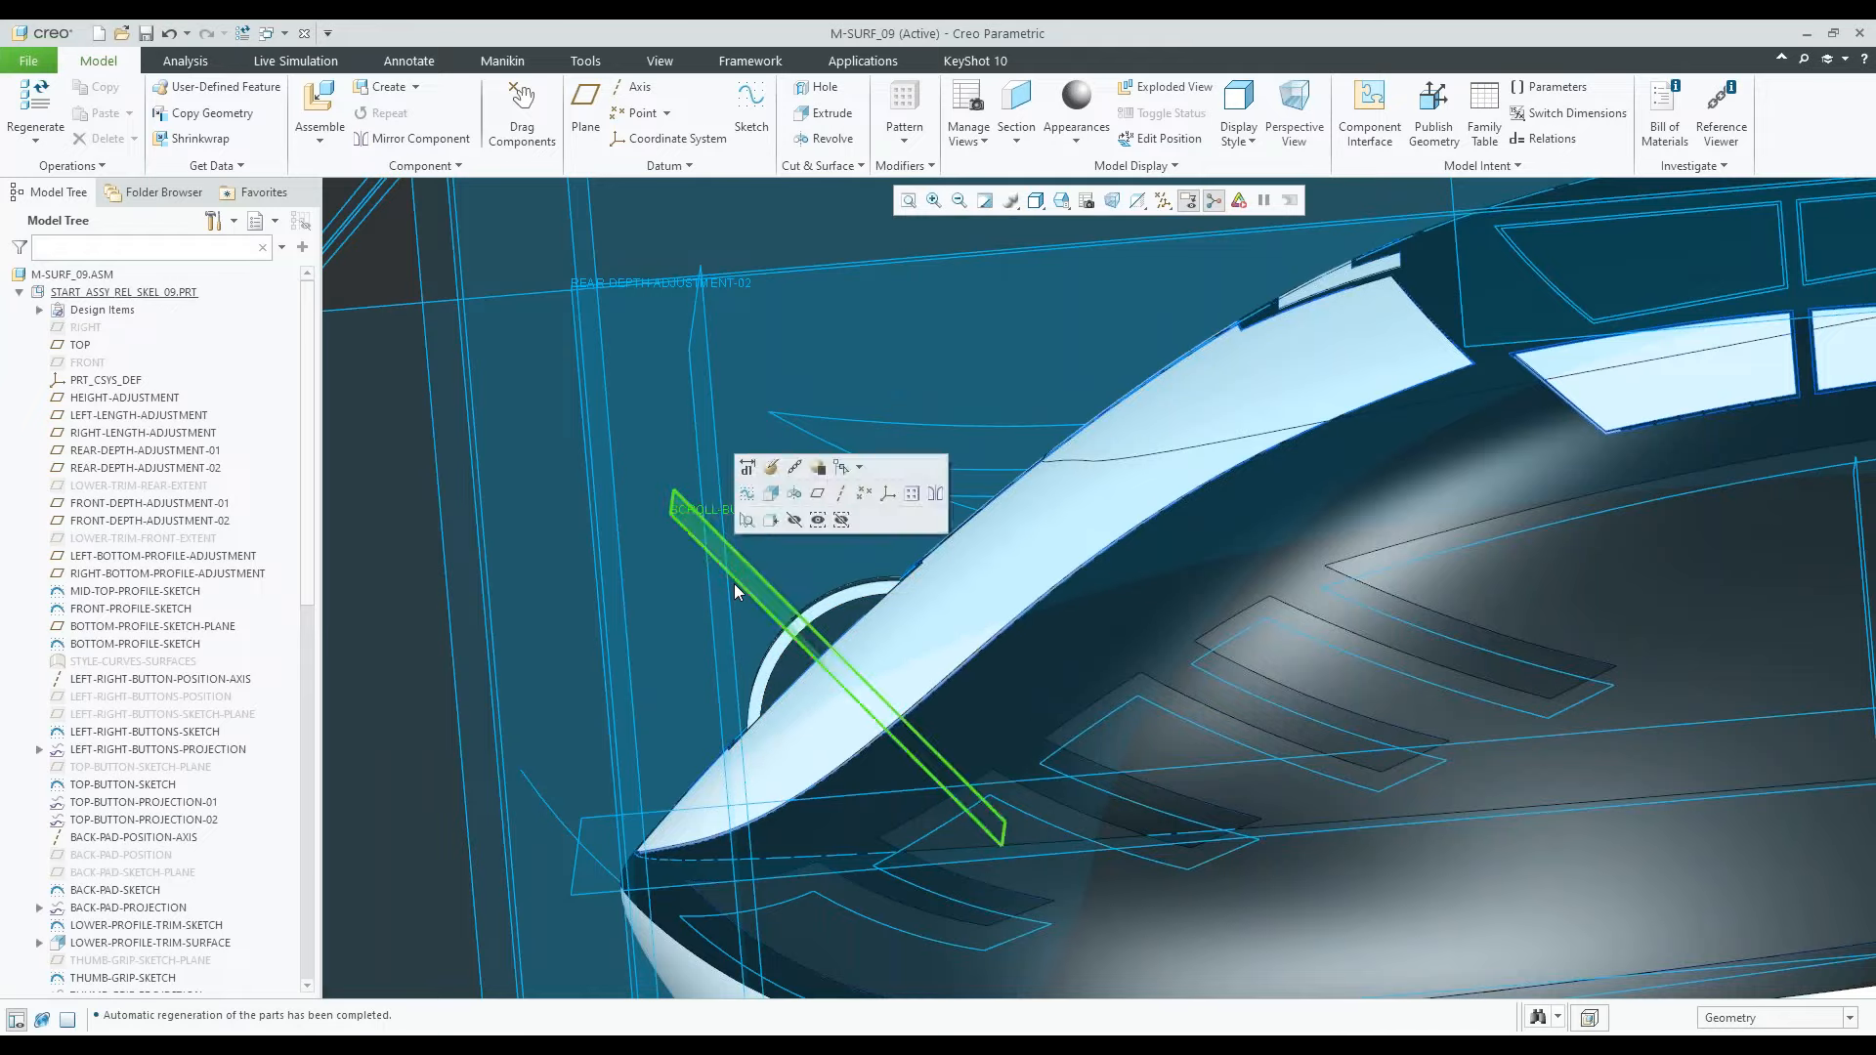
{"action": "left_click", "coordinate": [747, 467]}
{"action": "scroll", "coordinate": [798, 561], "scroll_direction": "up", "scroll_amount": 1}
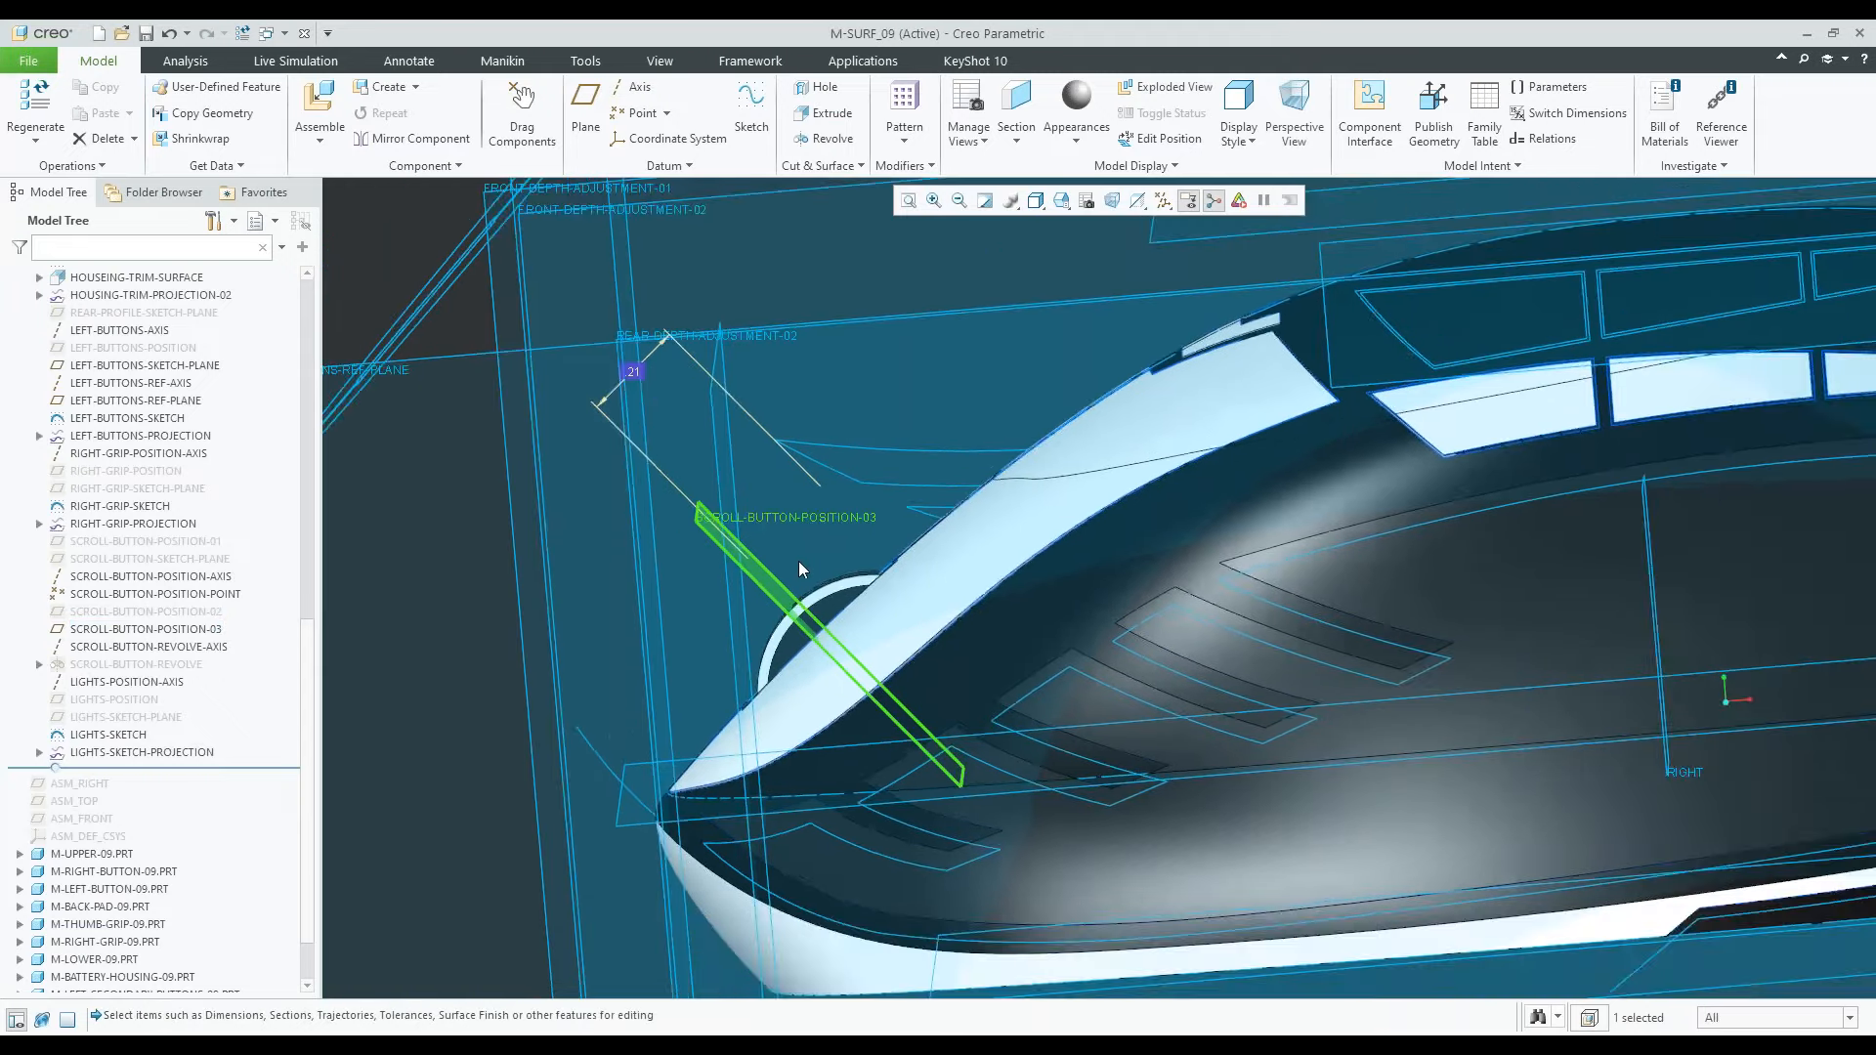
{"action": "scroll", "coordinate": [799, 606], "scroll_direction": "down", "scroll_amount": 3}
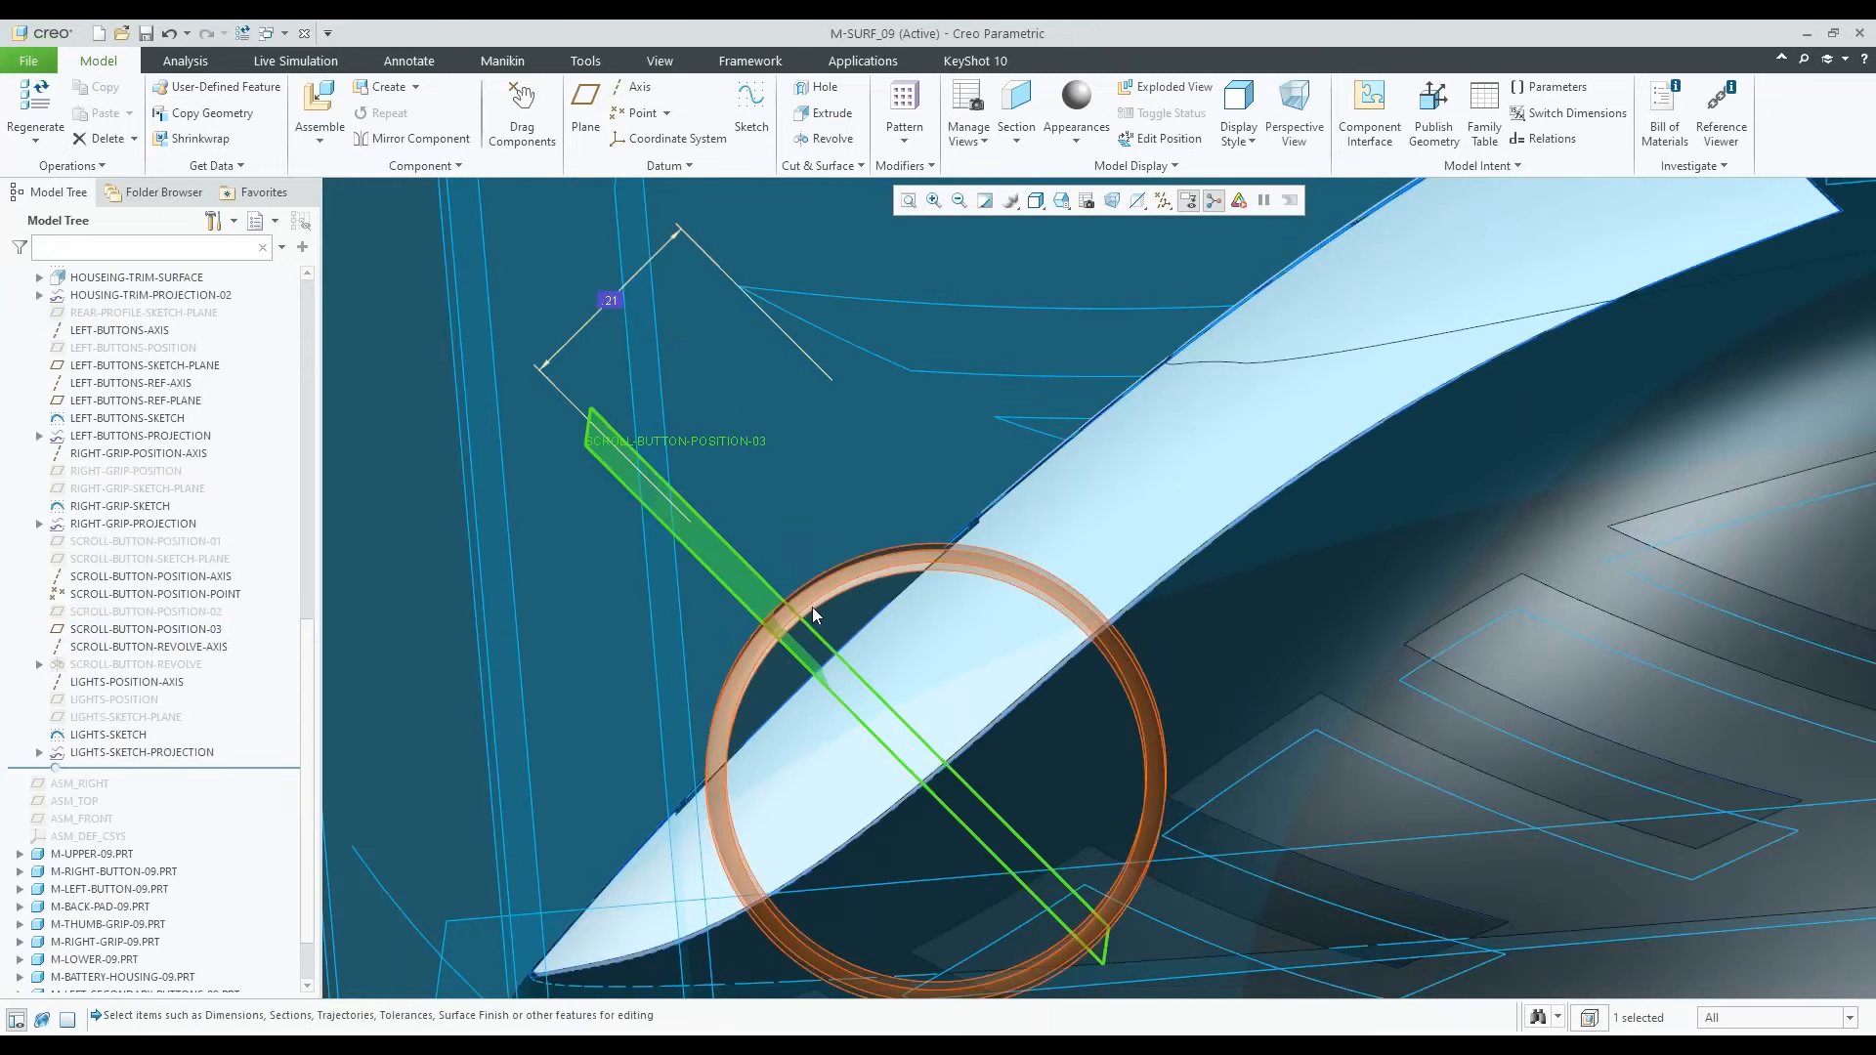
{"action": "middle_click_drag", "start_coordinate": [709, 415], "coordinate": [661, 356]}
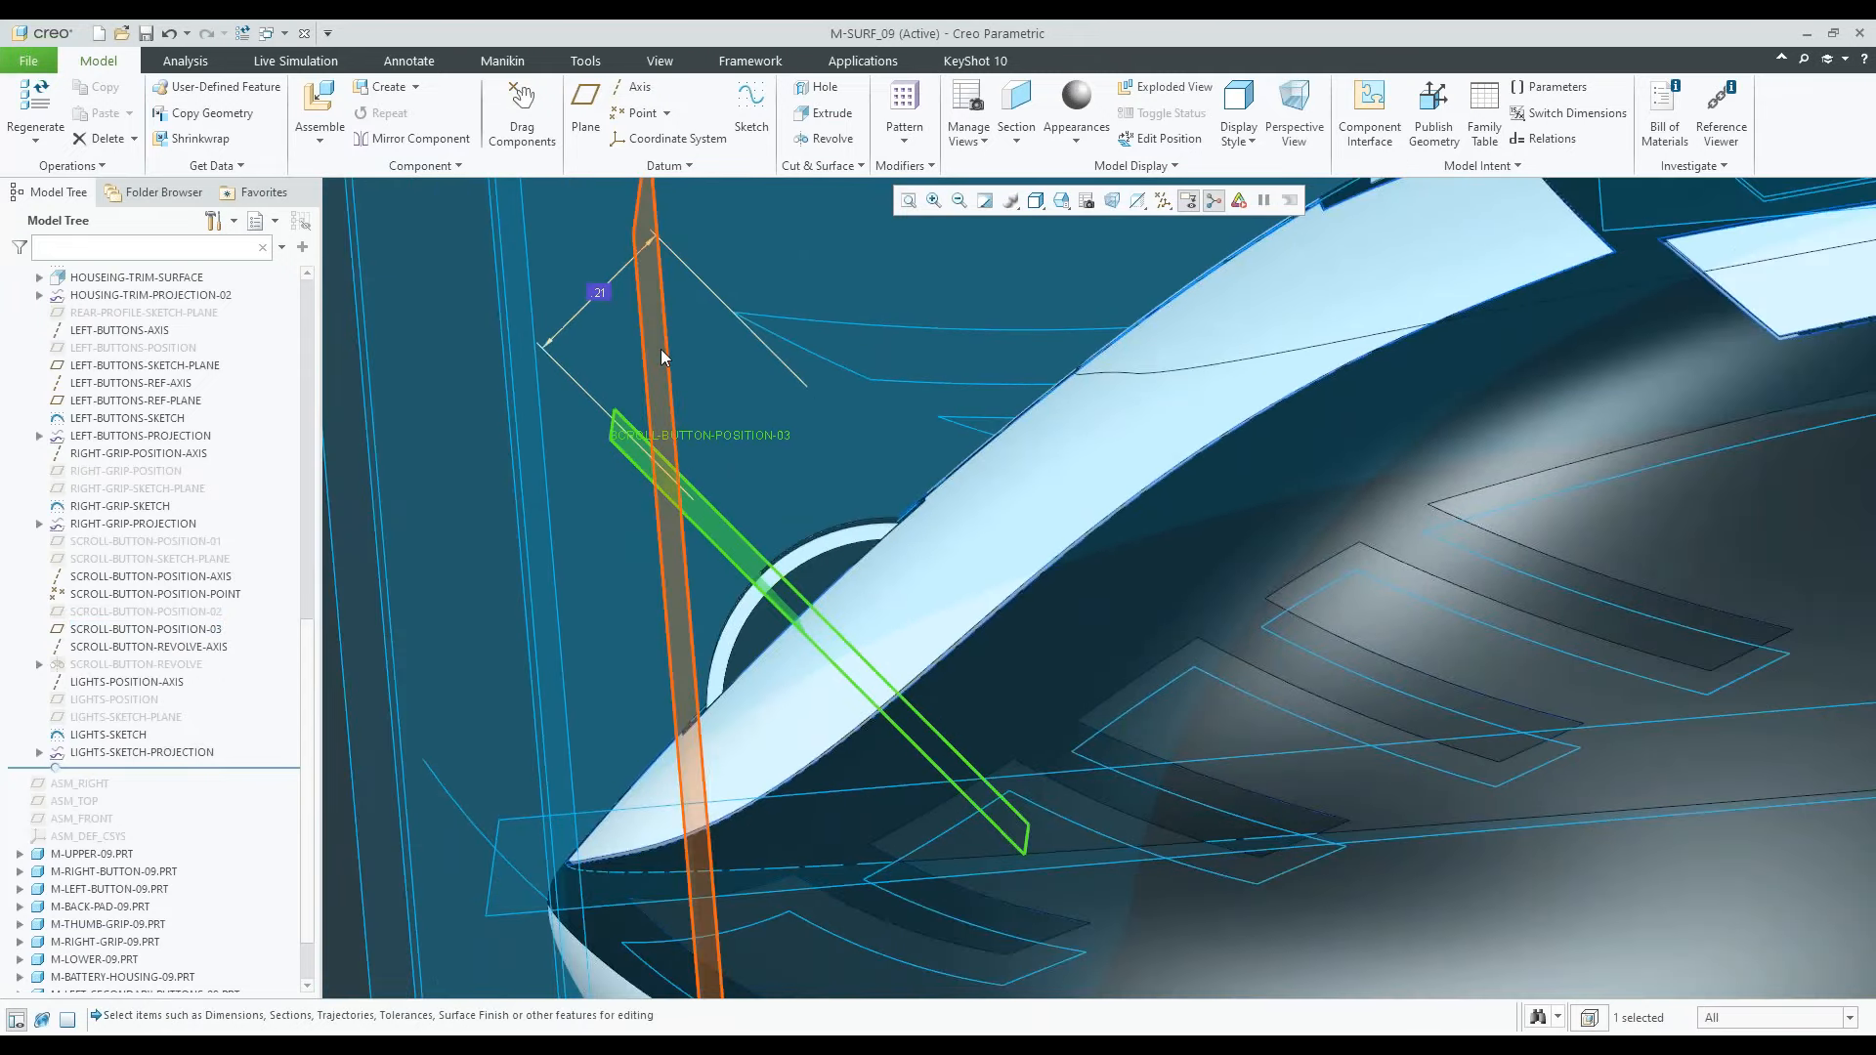
{"action": "double_click", "coordinate": [600, 292]}
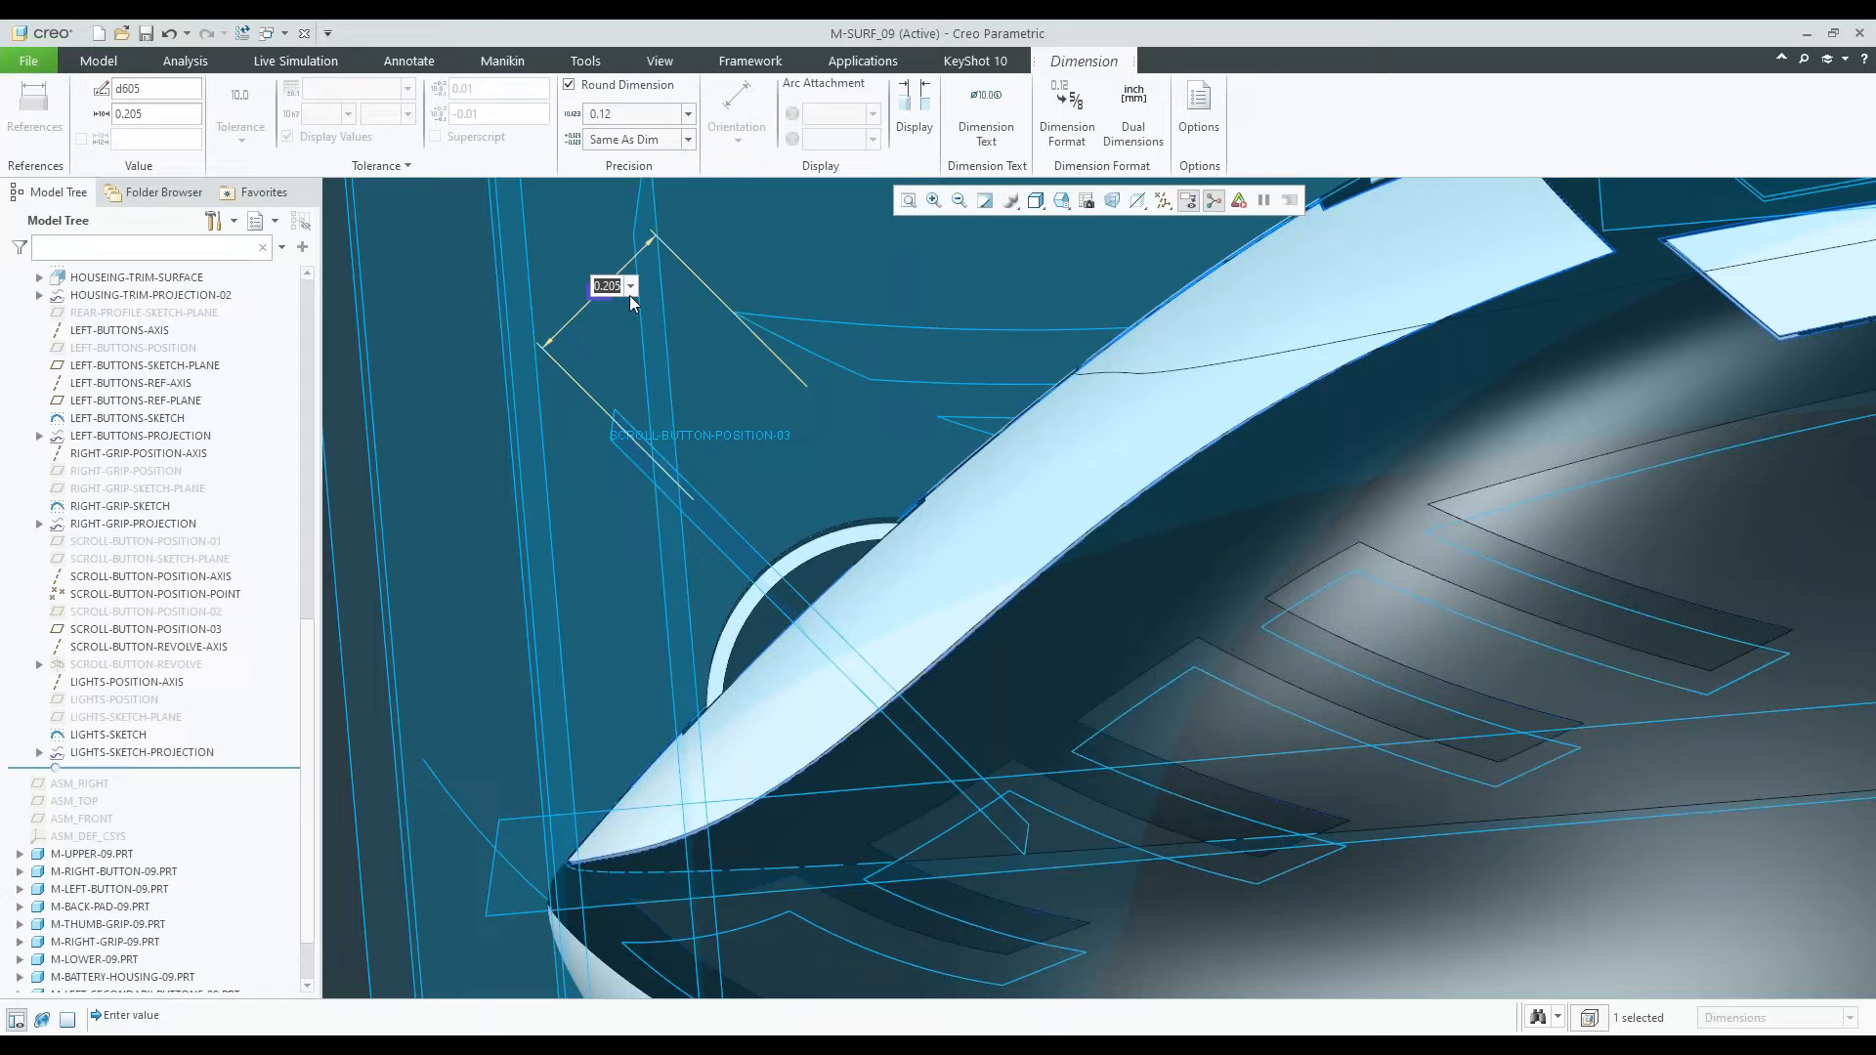
{"action": "type", "text": ".2"}
{"action": "key", "text": "Return"}
{"action": "left_click", "coordinate": [794, 582]}
Turn off the datum plane display, leaving only the skeleton's curves and sketches around the mouse
{"action": "scroll", "coordinate": [794, 582], "scroll_direction": "up", "scroll_amount": 5}
{"action": "middle_click_drag", "start_coordinate": [794, 583], "coordinate": [938, 606]}
{"action": "scroll", "coordinate": [237, 351], "scroll_direction": "up", "scroll_amount": 12}
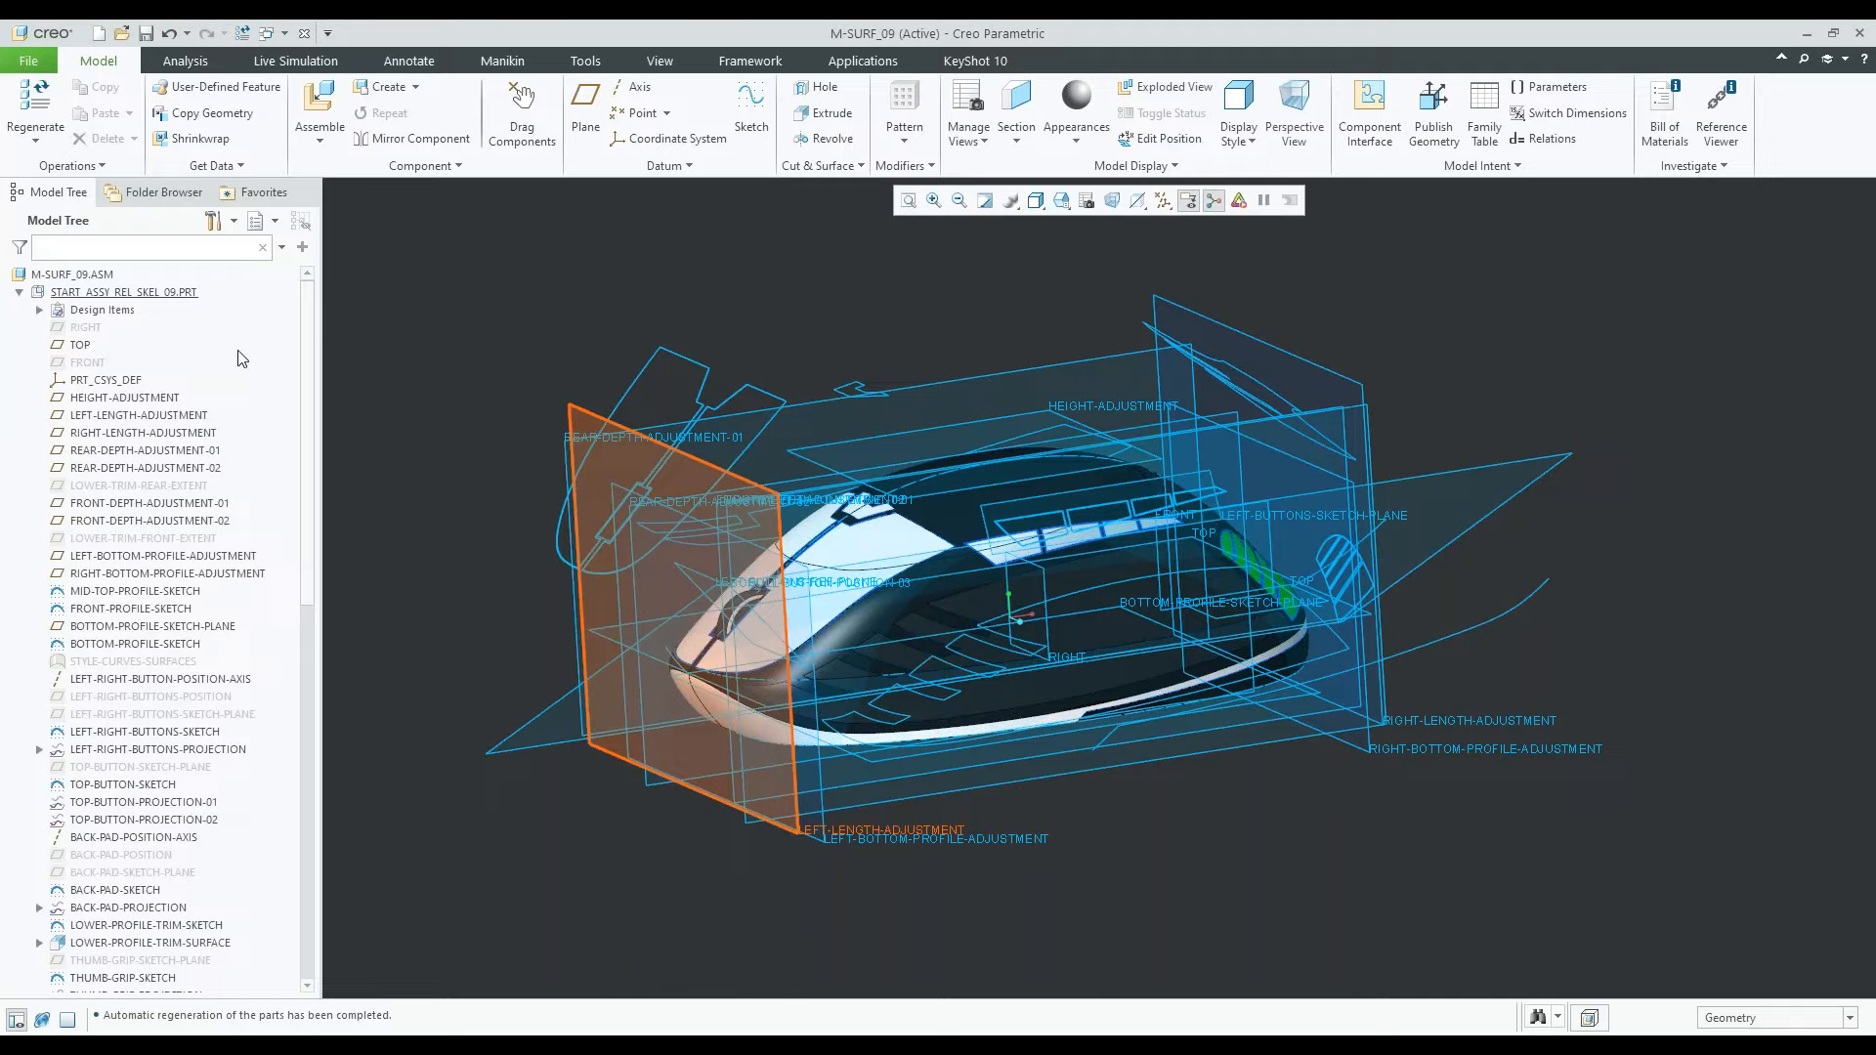
{"action": "scroll", "coordinate": [238, 358], "scroll_direction": "down", "scroll_amount": 20}
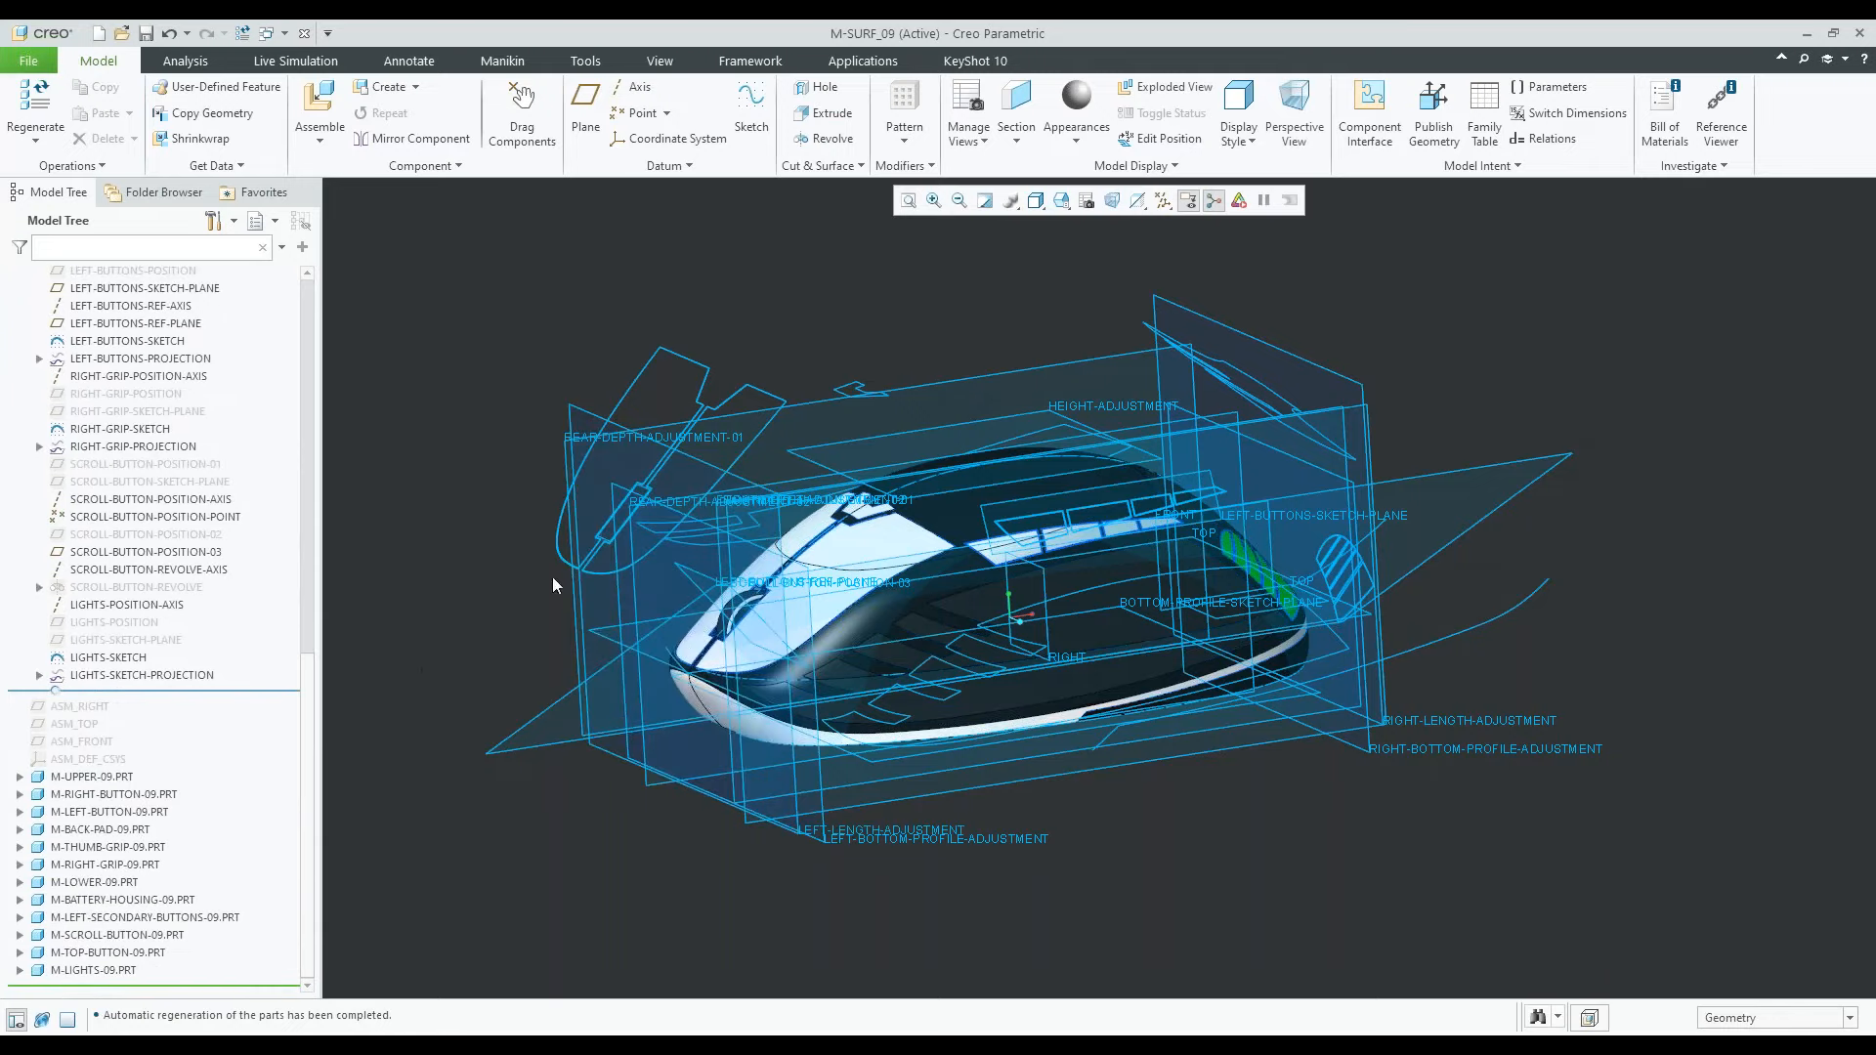
{"action": "left_click", "coordinate": [1158, 207]}
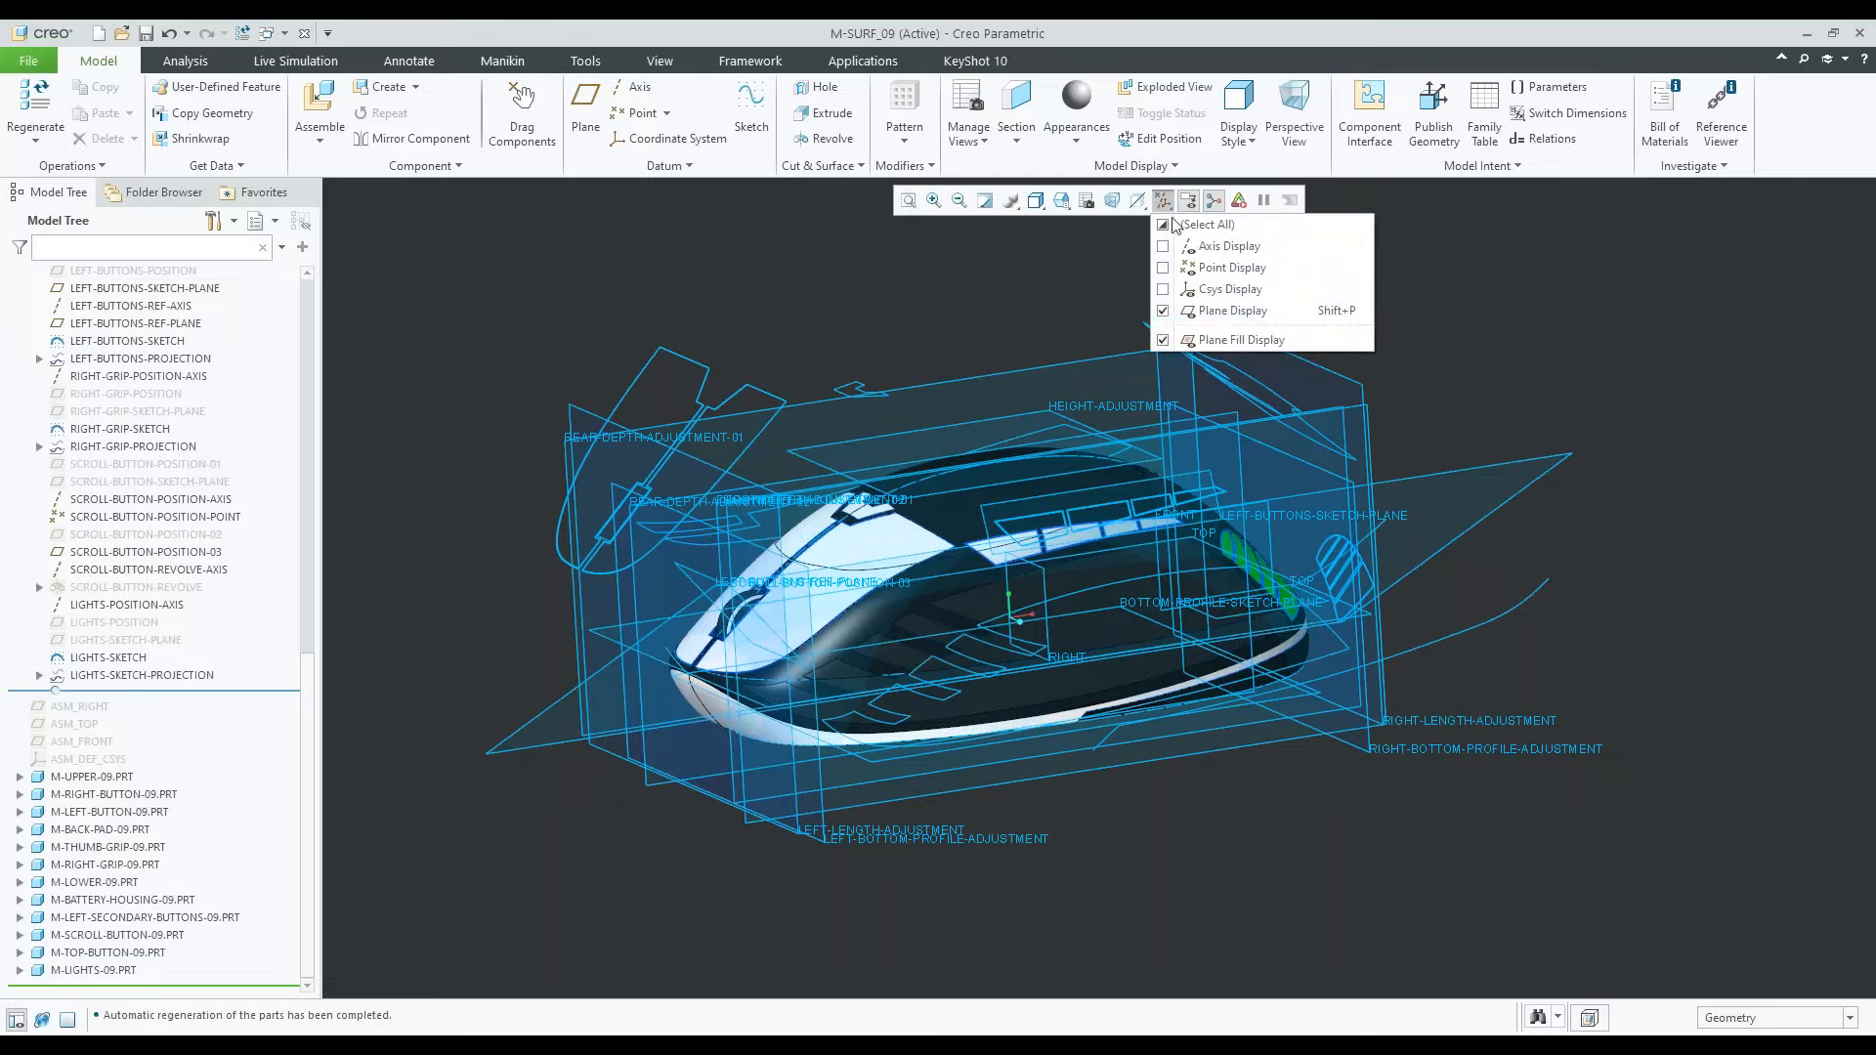
{"action": "left_click", "coordinate": [1226, 303]}
Edit TOP-BUTTON-SKETCH, set the distance from its front edge to the vertical reference to 0.93, and accept the sketch
{"action": "mouse_move", "coordinate": [1300, 606]}
{"action": "middle_mouse_down"}
{"action": "mouse_move", "coordinate": [1173, 567]}
{"action": "mouse_move", "coordinate": [1085, 650]}
{"action": "mouse_move", "coordinate": [1131, 657]}
{"action": "mouse_move", "coordinate": [910, 385]}
{"action": "middle_mouse_up"}
{"action": "left_click", "coordinate": [910, 385]}
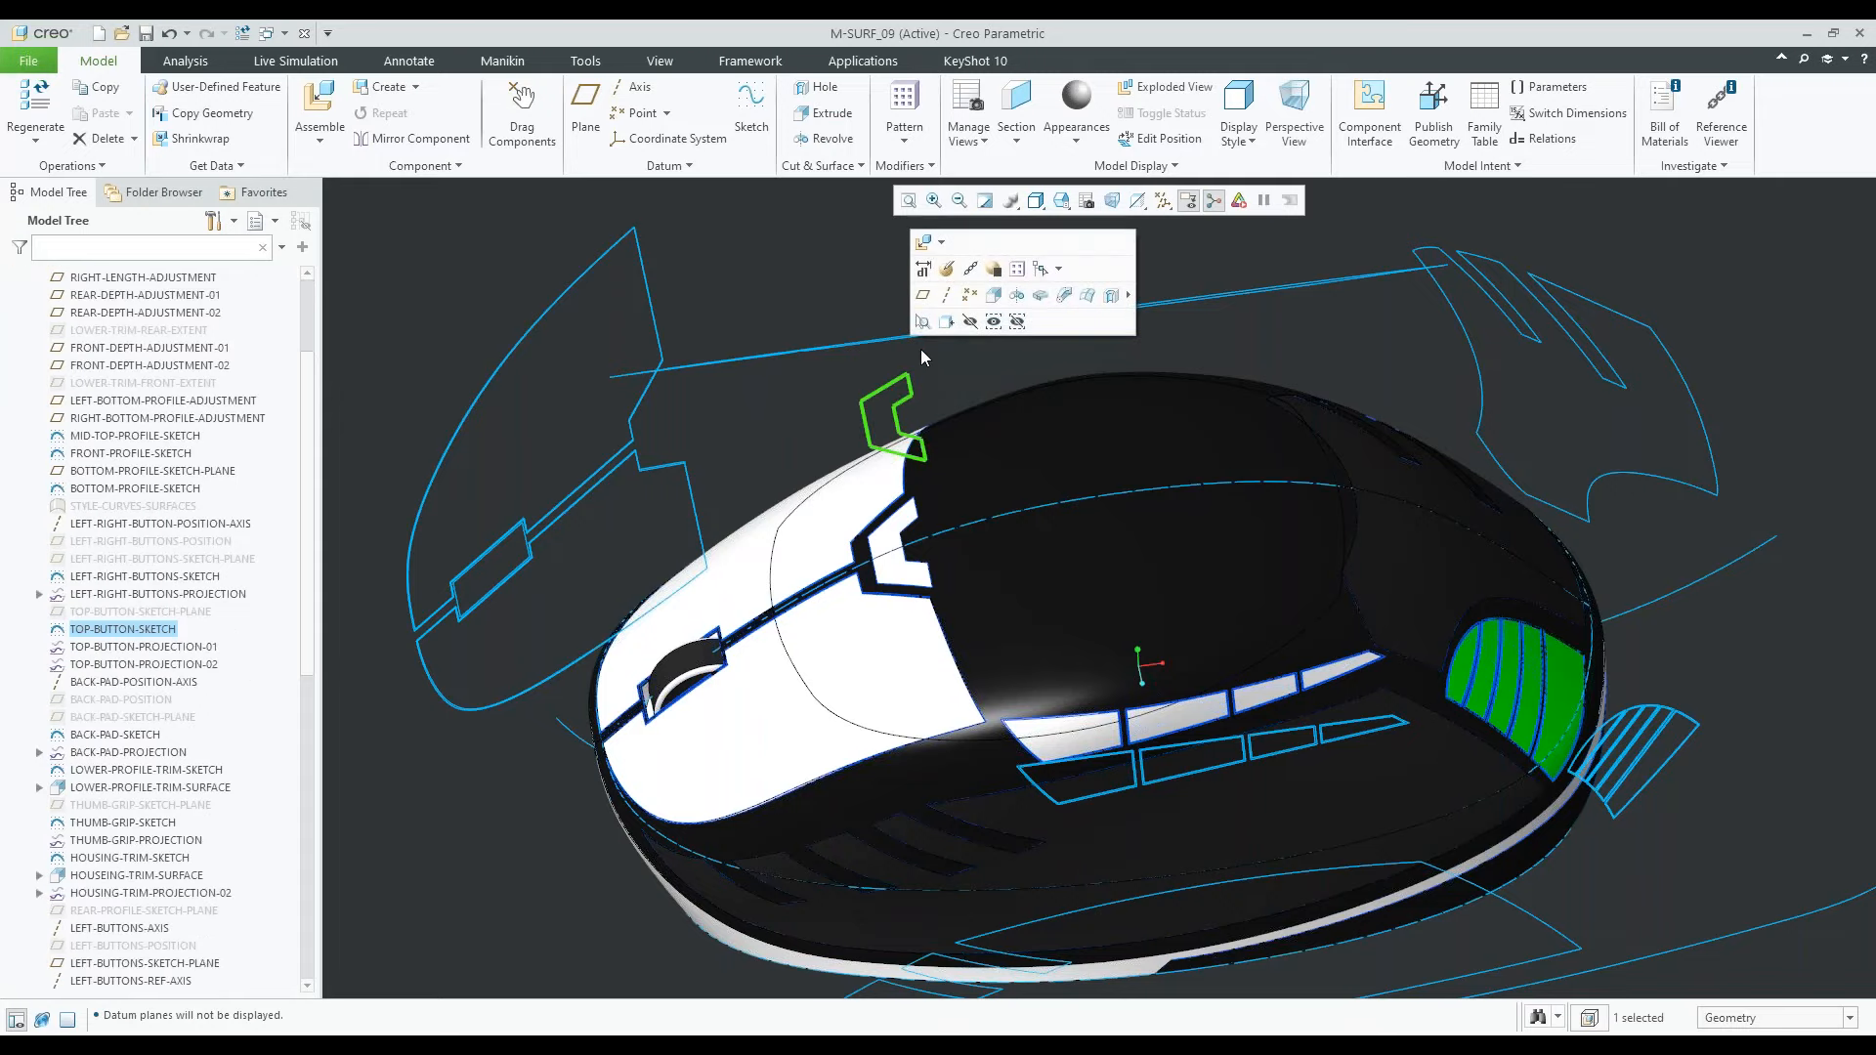
{"action": "left_click", "coordinate": [946, 272]}
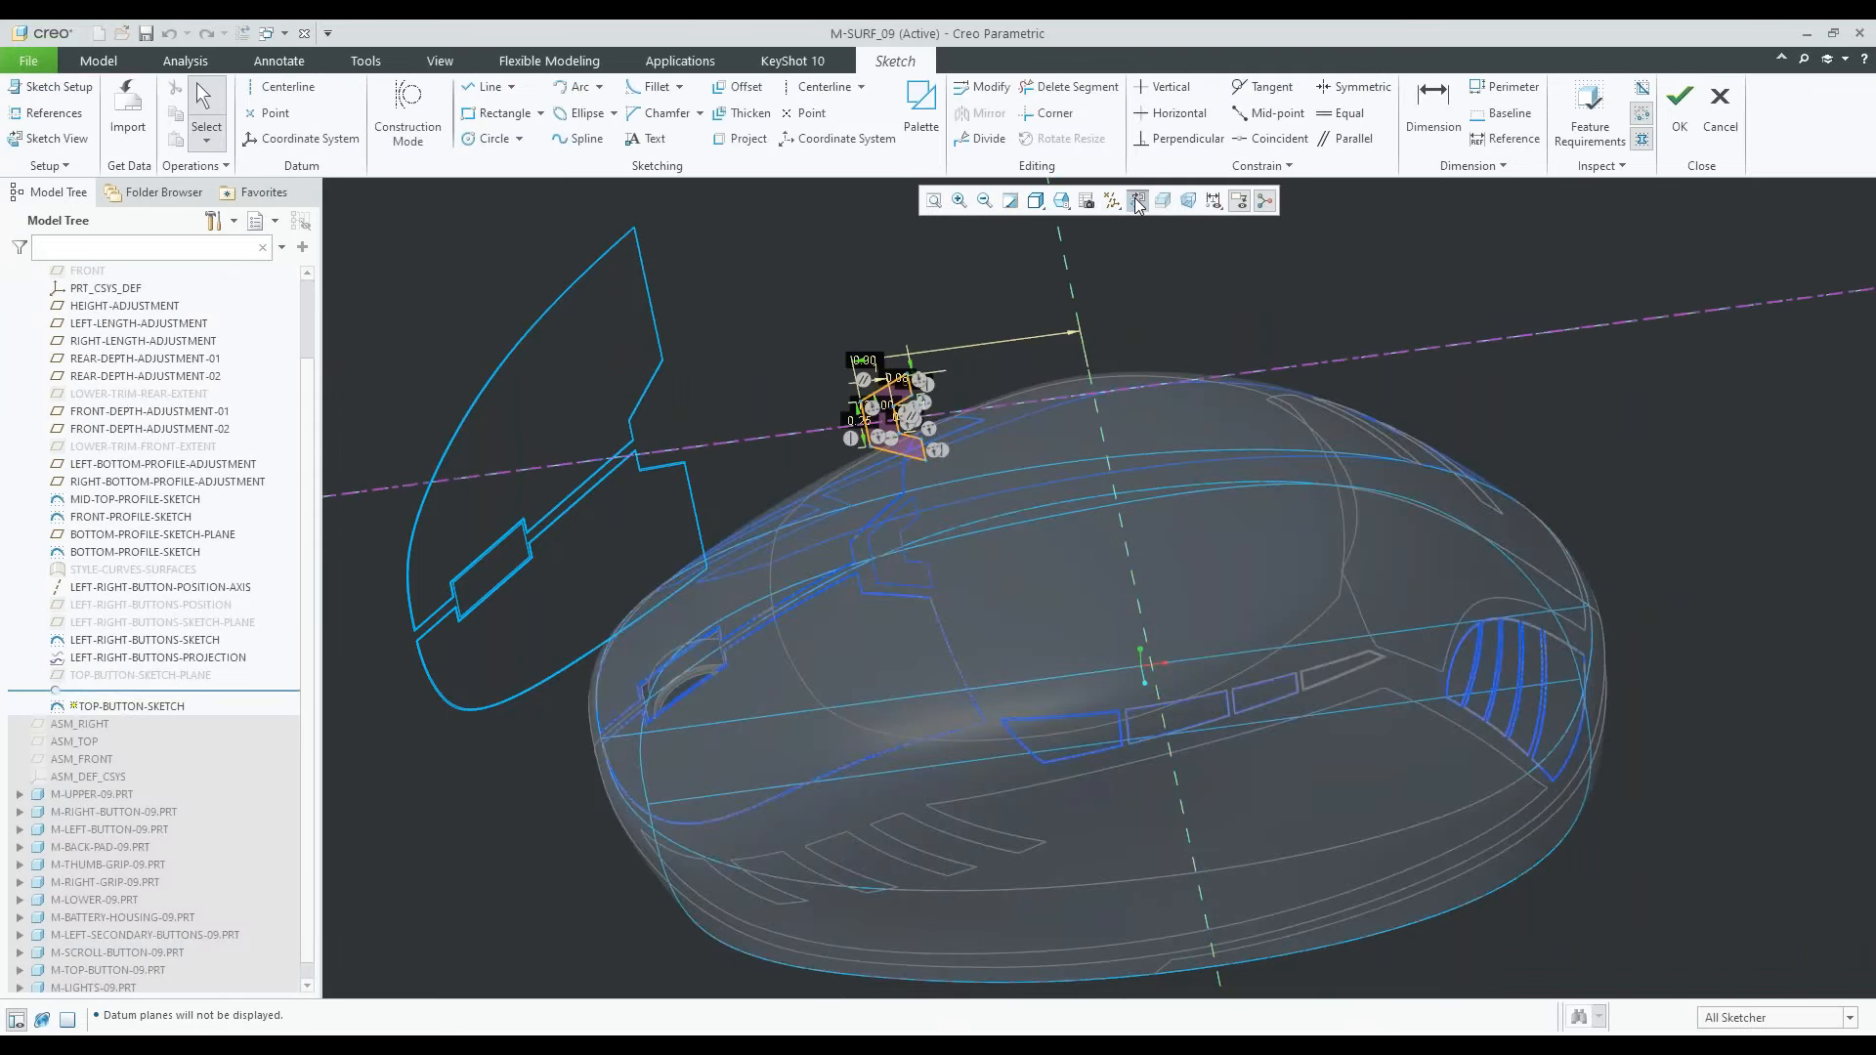
{"action": "scroll", "coordinate": [860, 333], "scroll_direction": "down", "scroll_amount": 4}
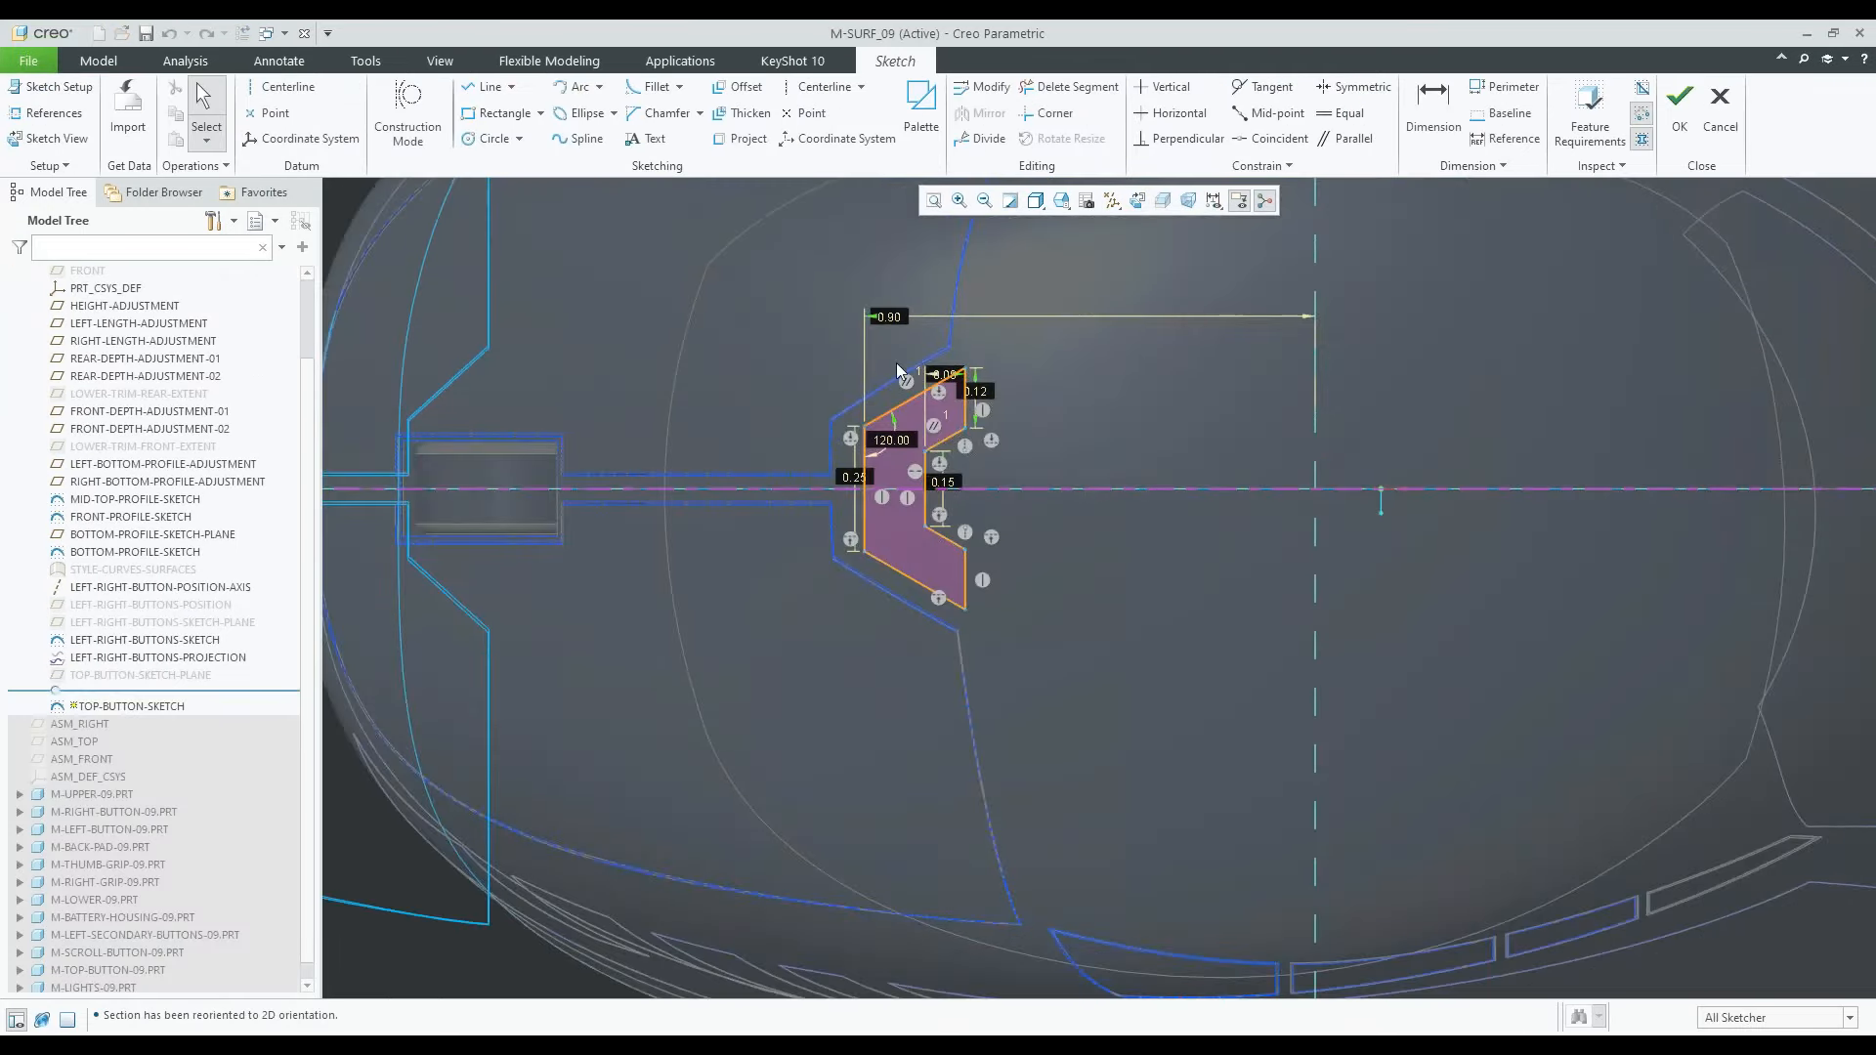
{"action": "double_click", "coordinate": [905, 313]}
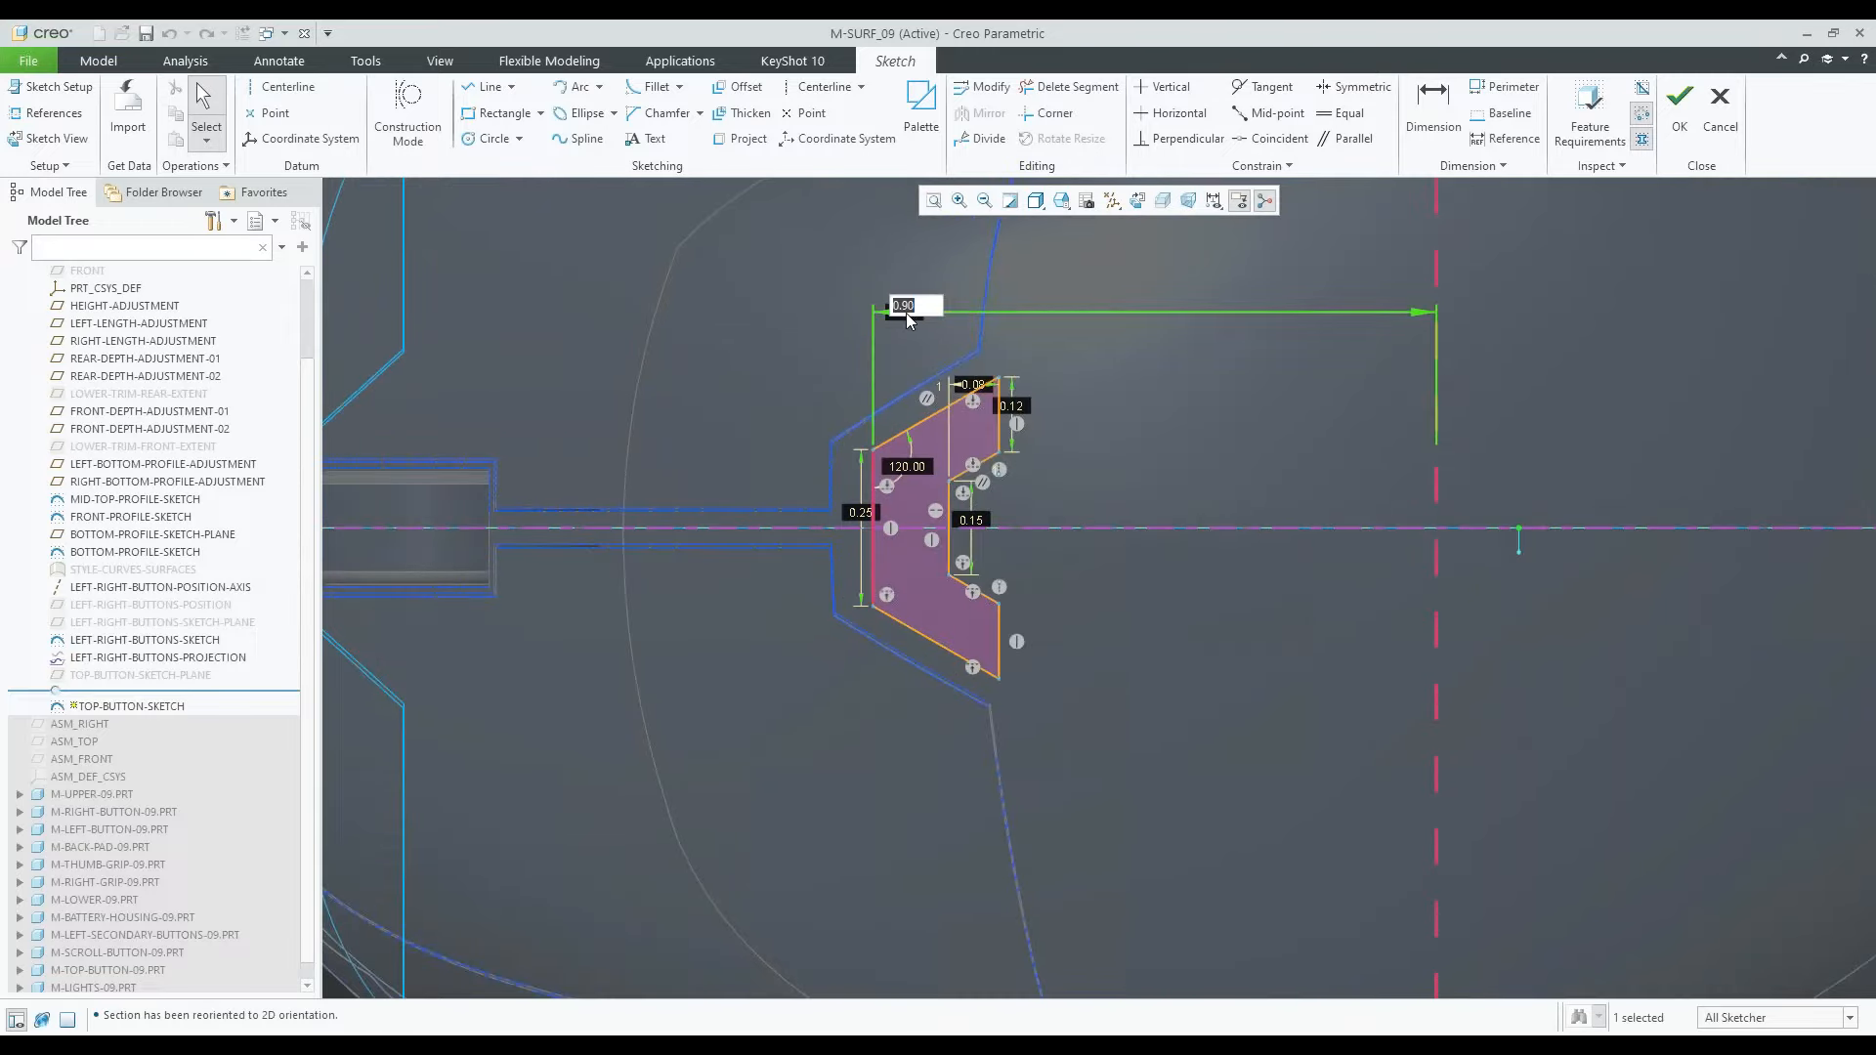
{"action": "type", "text": ".93"}
{"action": "key", "text": "Return"}
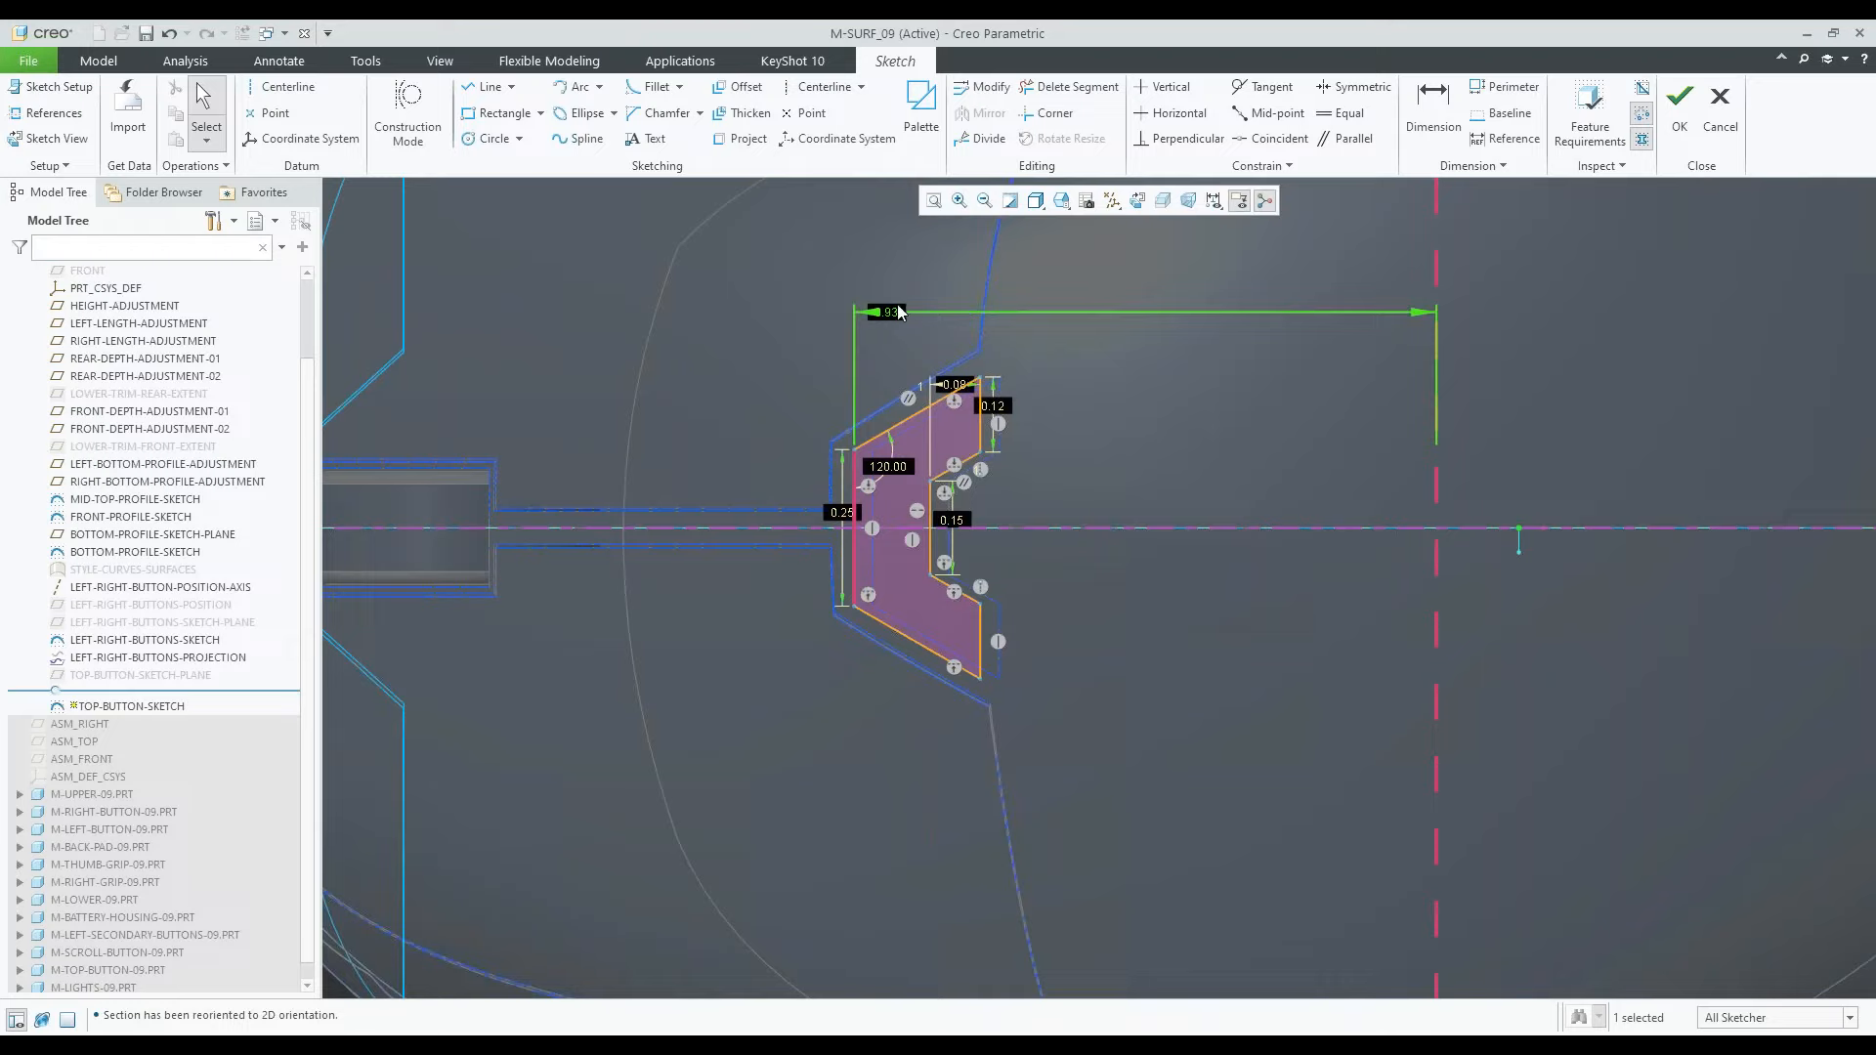
{"action": "left_click", "coordinate": [1679, 98]}
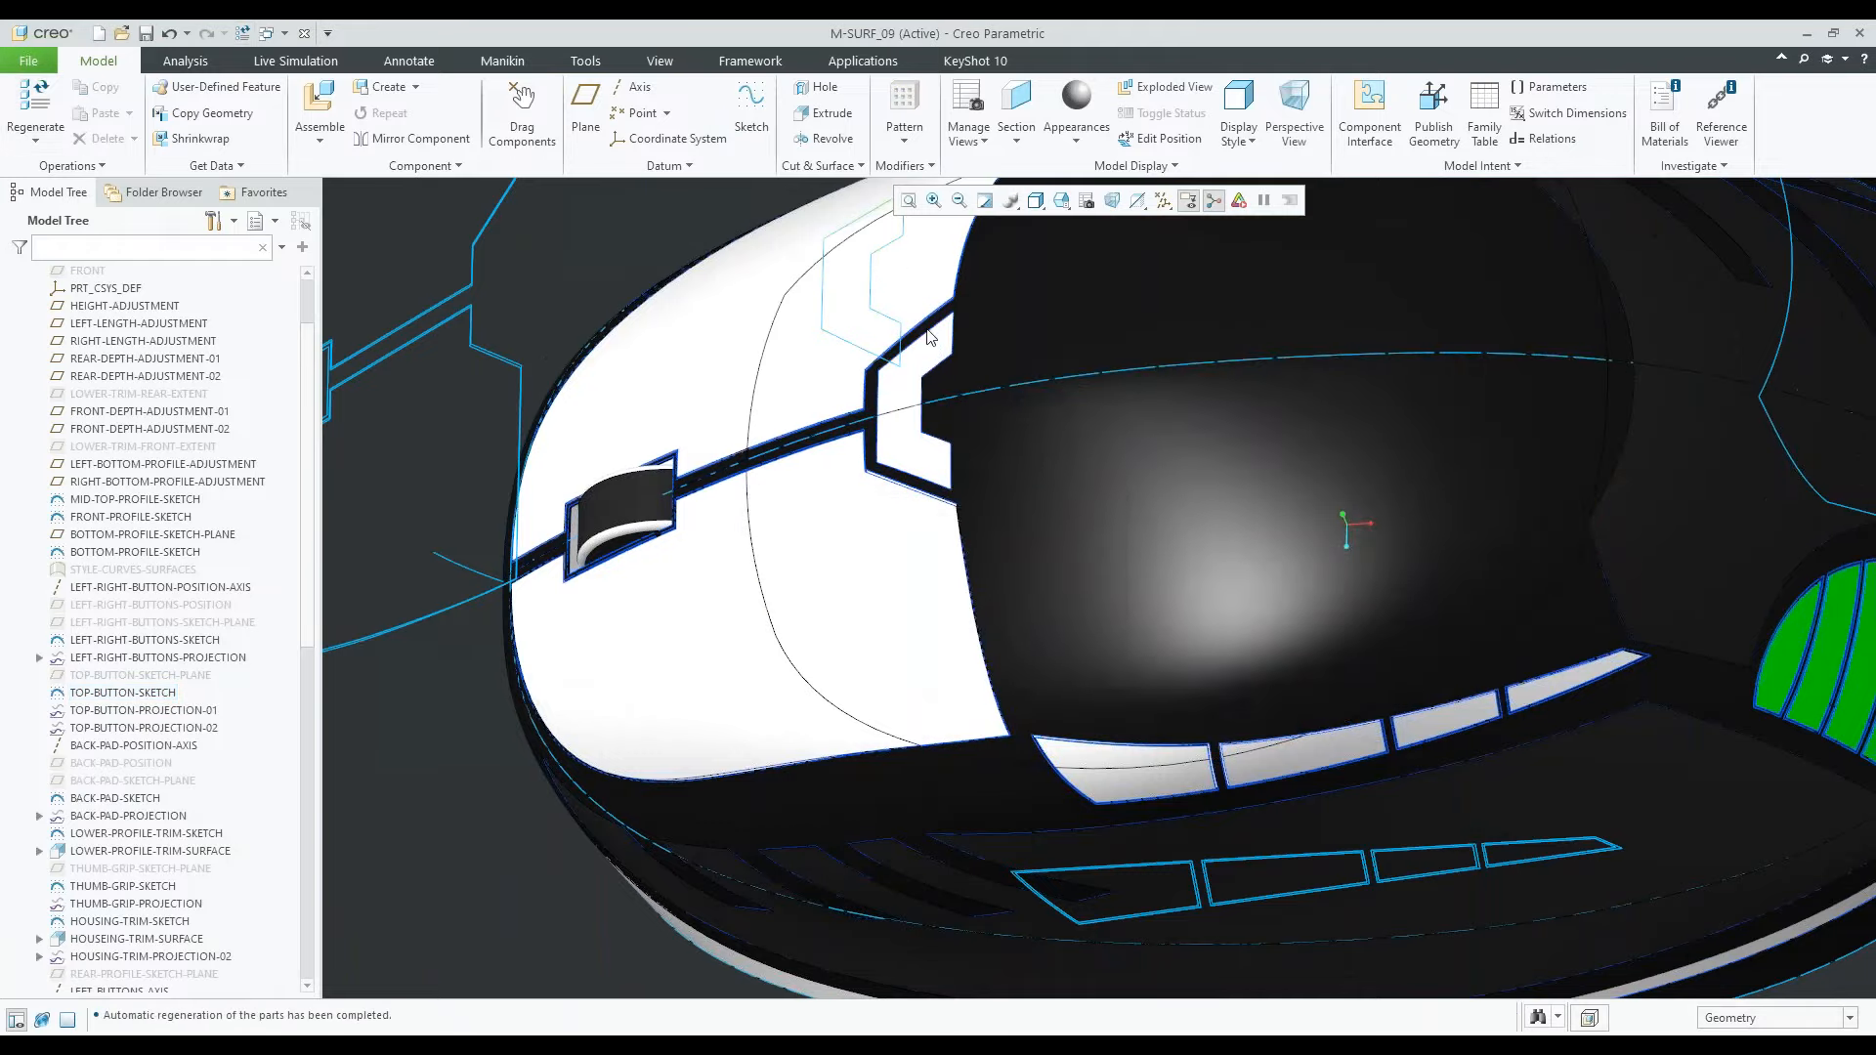
Edit BACK-PAD-SKETCH, pull the curved cutout edge closer to the lights' outline, and accept the sketch
{"action": "scroll", "coordinate": [732, 628], "scroll_direction": "up", "scroll_amount": 3}
{"action": "mouse_move", "coordinate": [1045, 573]}
{"action": "middle_mouse_down"}
{"action": "mouse_move", "coordinate": [1043, 478]}
{"action": "mouse_move", "coordinate": [896, 485]}
{"action": "mouse_move", "coordinate": [914, 503]}
{"action": "middle_mouse_up"}
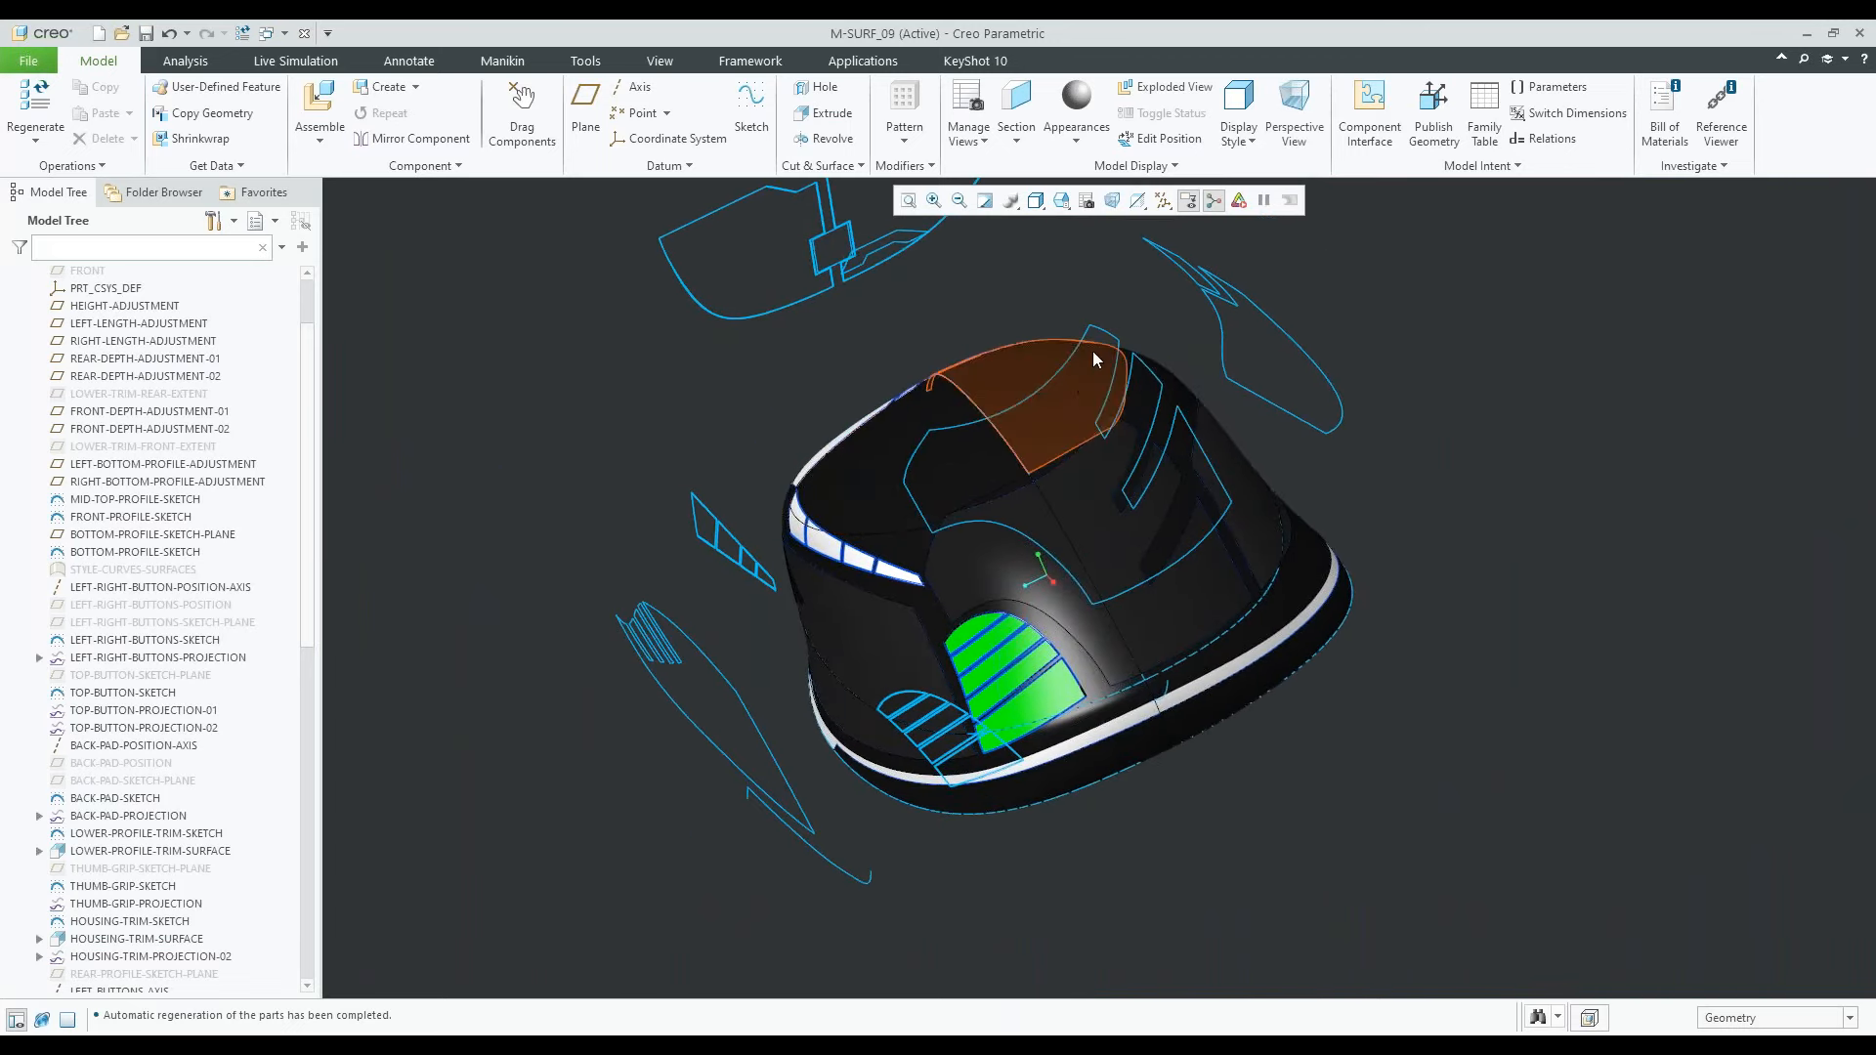
{"action": "left_click", "coordinate": [1102, 324]}
{"action": "left_click", "coordinate": [1119, 208]}
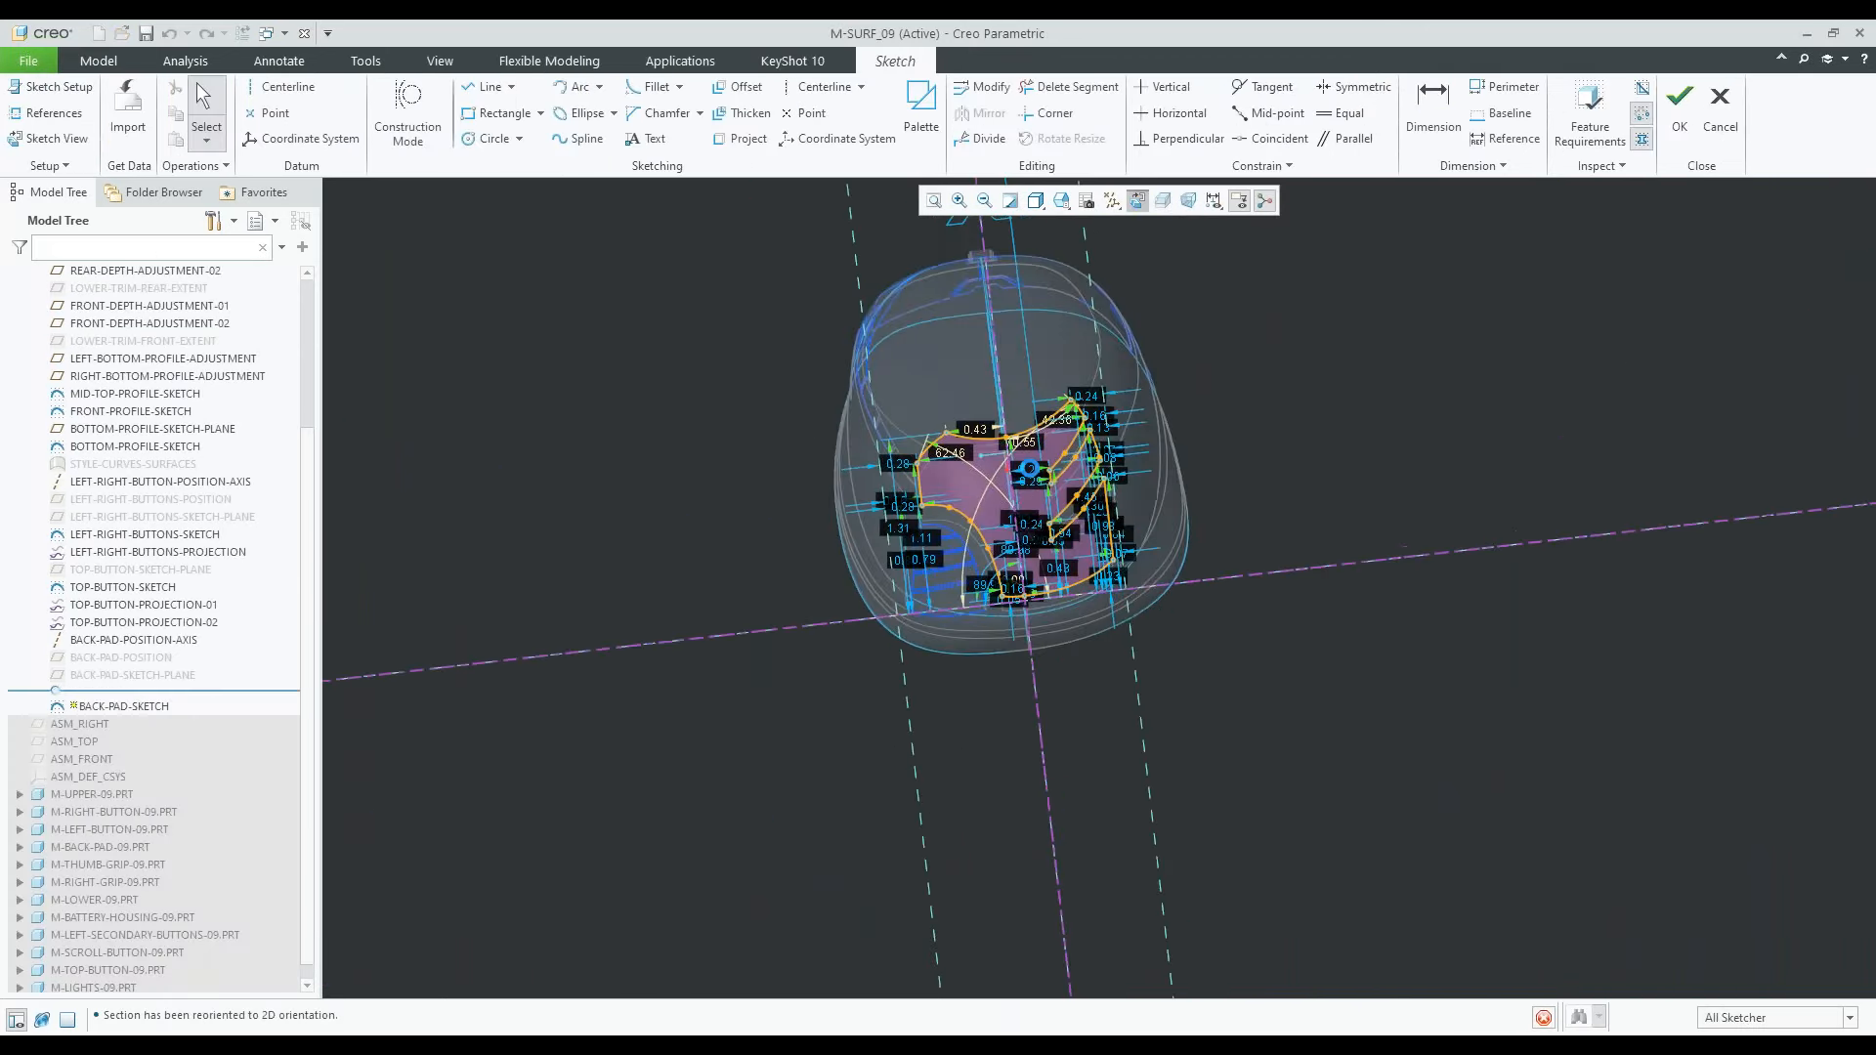
{"action": "scroll", "coordinate": [957, 574], "scroll_direction": "down", "scroll_amount": 8}
{"action": "left_click_drag", "start_coordinate": [1149, 737], "coordinate": [1053, 722]}
{"action": "scroll", "coordinate": [1053, 721], "scroll_direction": "up", "scroll_amount": 4}
{"action": "scroll", "coordinate": [1001, 527], "scroll_direction": "down", "scroll_amount": 4}
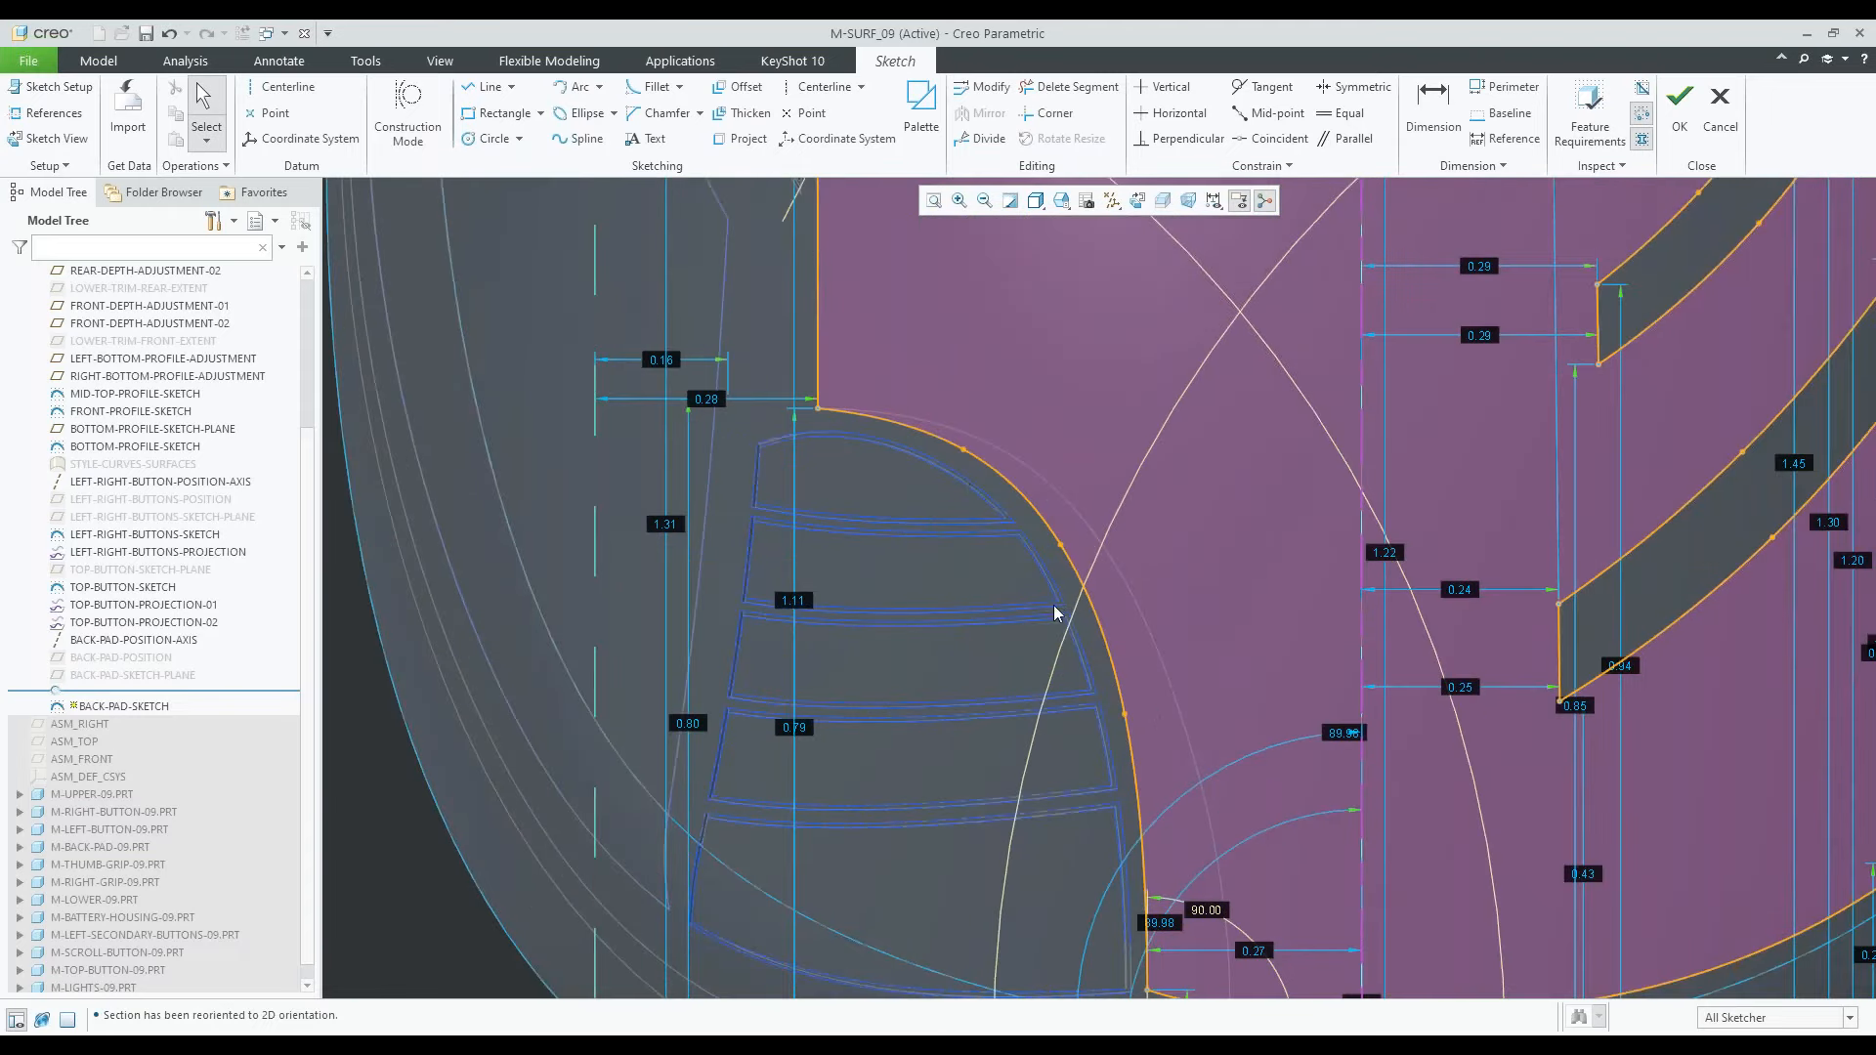
{"action": "scroll", "coordinate": [1046, 575], "scroll_direction": "up", "scroll_amount": 3}
{"action": "scroll", "coordinate": [1102, 655], "scroll_direction": "down", "scroll_amount": 2}
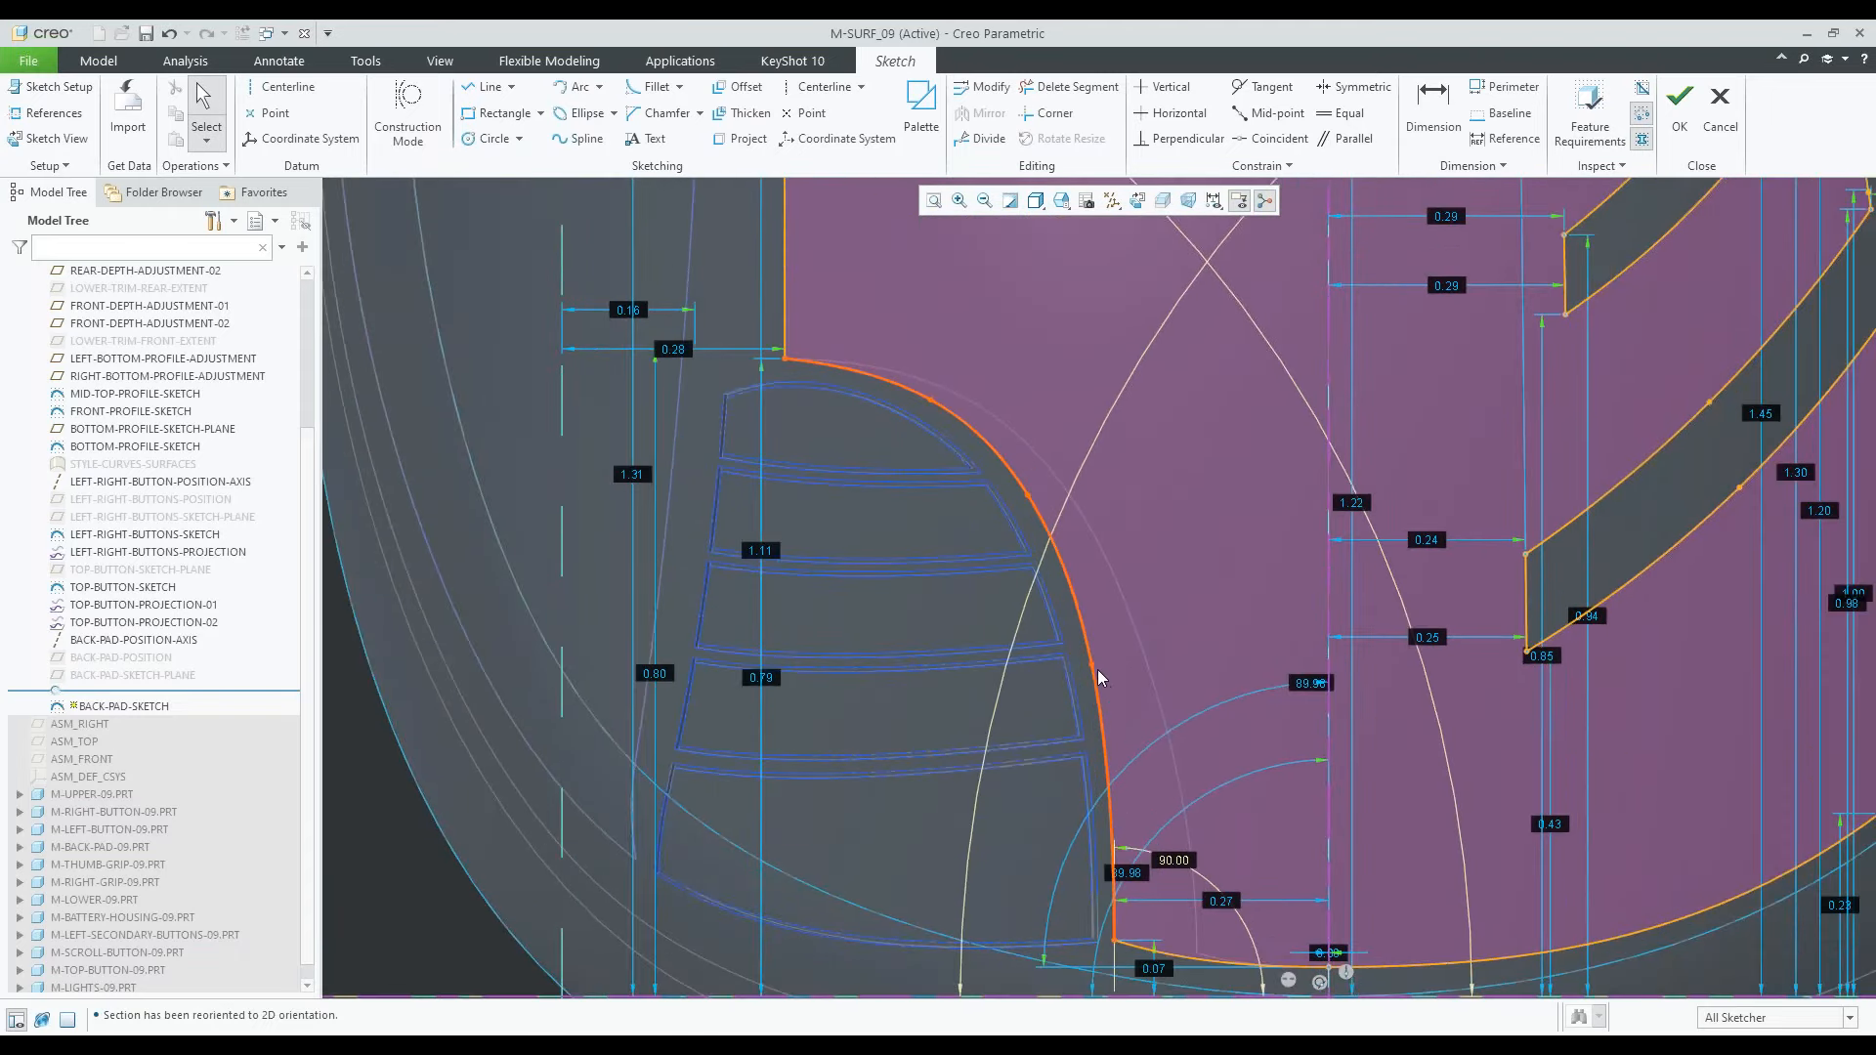
{"action": "scroll", "coordinate": [951, 582], "scroll_direction": "up", "scroll_amount": 3}
{"action": "left_click", "coordinate": [1678, 110]}
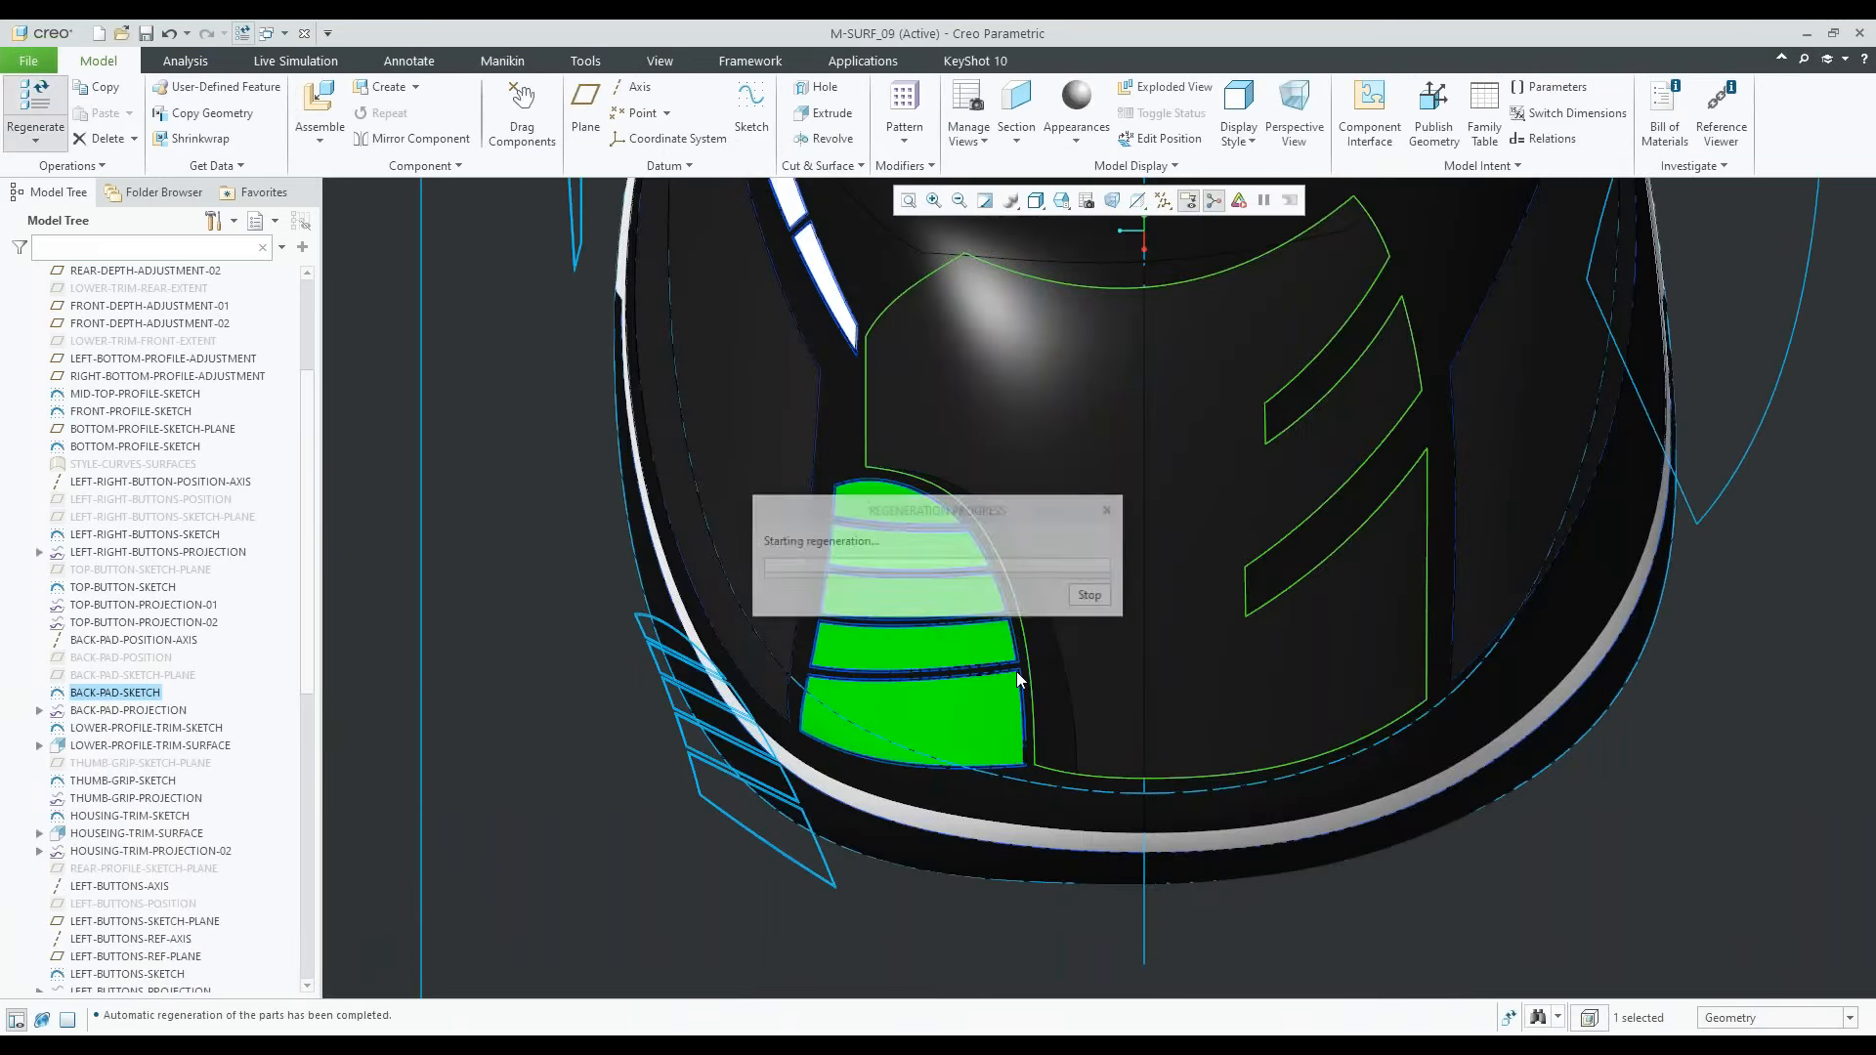
Edit THUMB-GRIP-SKETCH, move the middle point of its rear spline slightly toward the lights, and accept the sketch
{"action": "mouse_move", "coordinate": [1031, 755]}
{"action": "middle_mouse_down"}
{"action": "mouse_move", "coordinate": [1101, 415]}
{"action": "mouse_move", "coordinate": [1081, 641]}
{"action": "mouse_move", "coordinate": [1214, 588]}
{"action": "mouse_move", "coordinate": [1140, 637]}
{"action": "mouse_move", "coordinate": [1153, 559]}
{"action": "mouse_move", "coordinate": [1124, 608]}
{"action": "middle_mouse_up"}
{"action": "left_click", "coordinate": [418, 523]}
{"action": "left_click", "coordinate": [463, 452]}
{"action": "scroll", "coordinate": [901, 606], "scroll_direction": "down", "scroll_amount": 3}
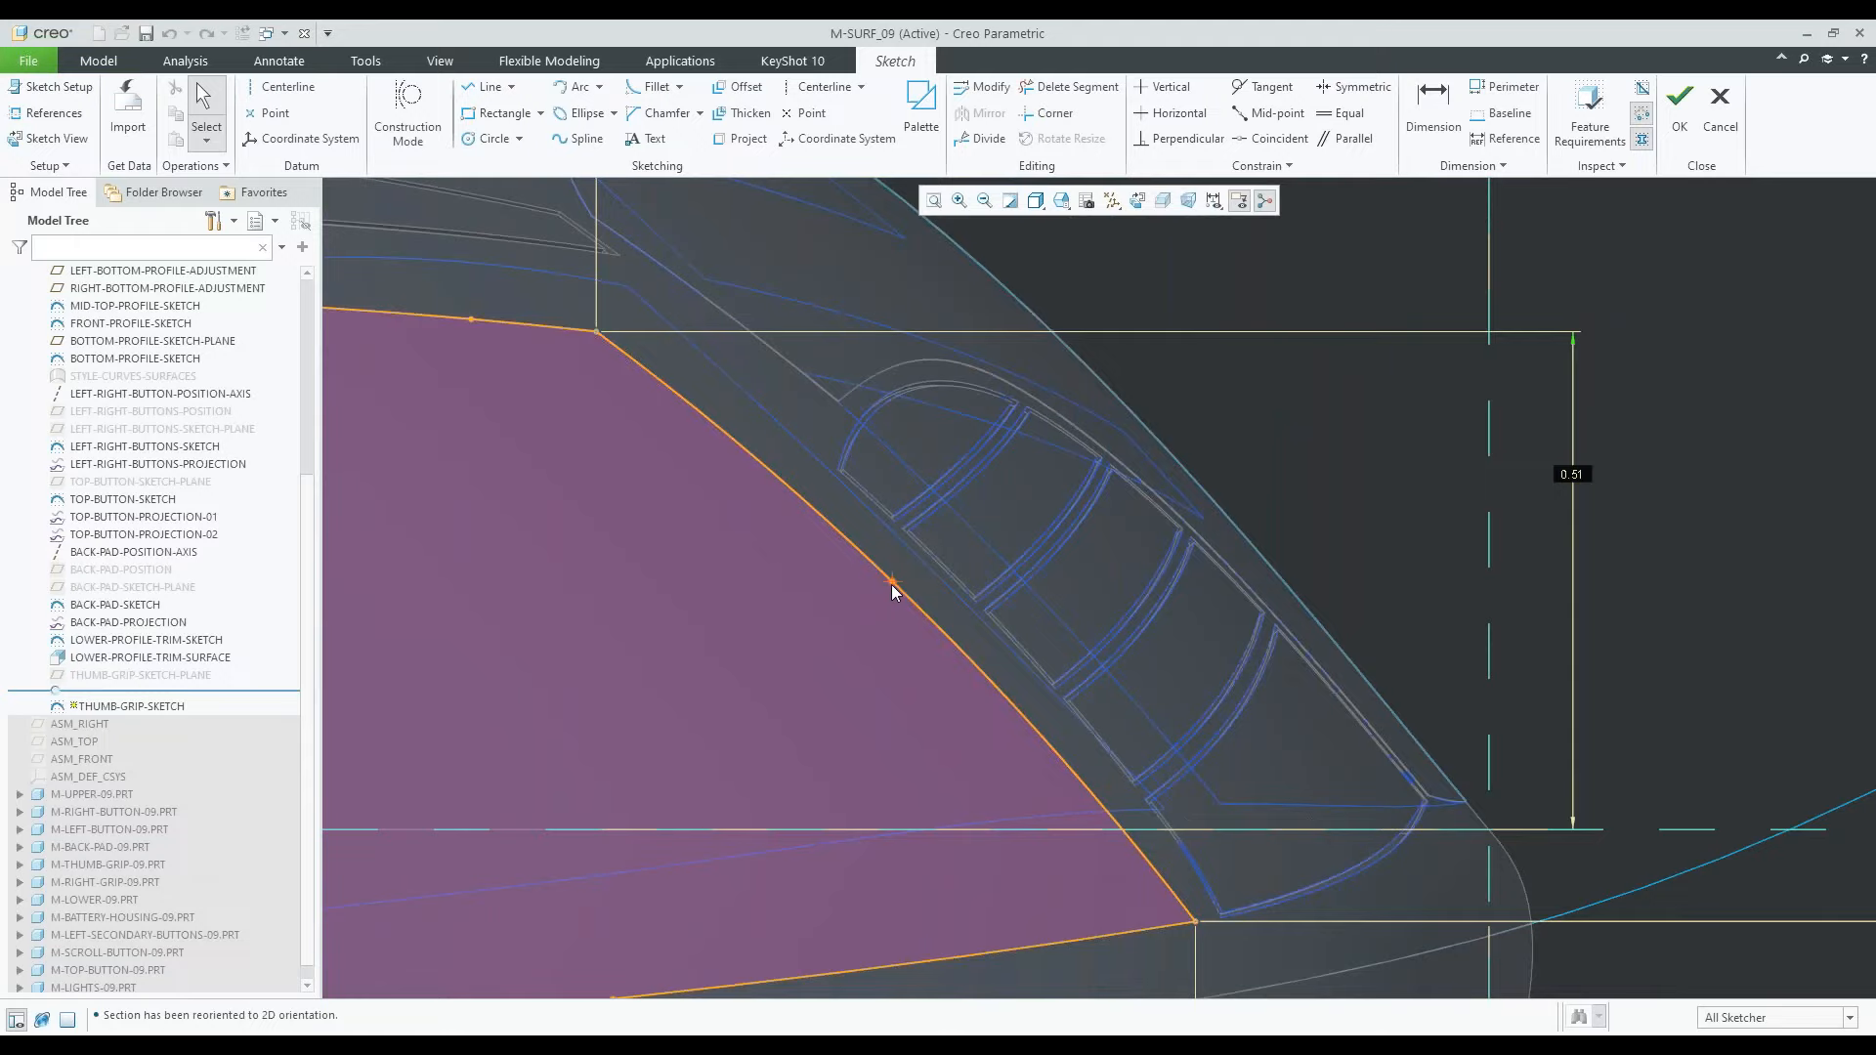
{"action": "left_click_drag", "start_coordinate": [893, 584], "coordinate": [905, 581]}
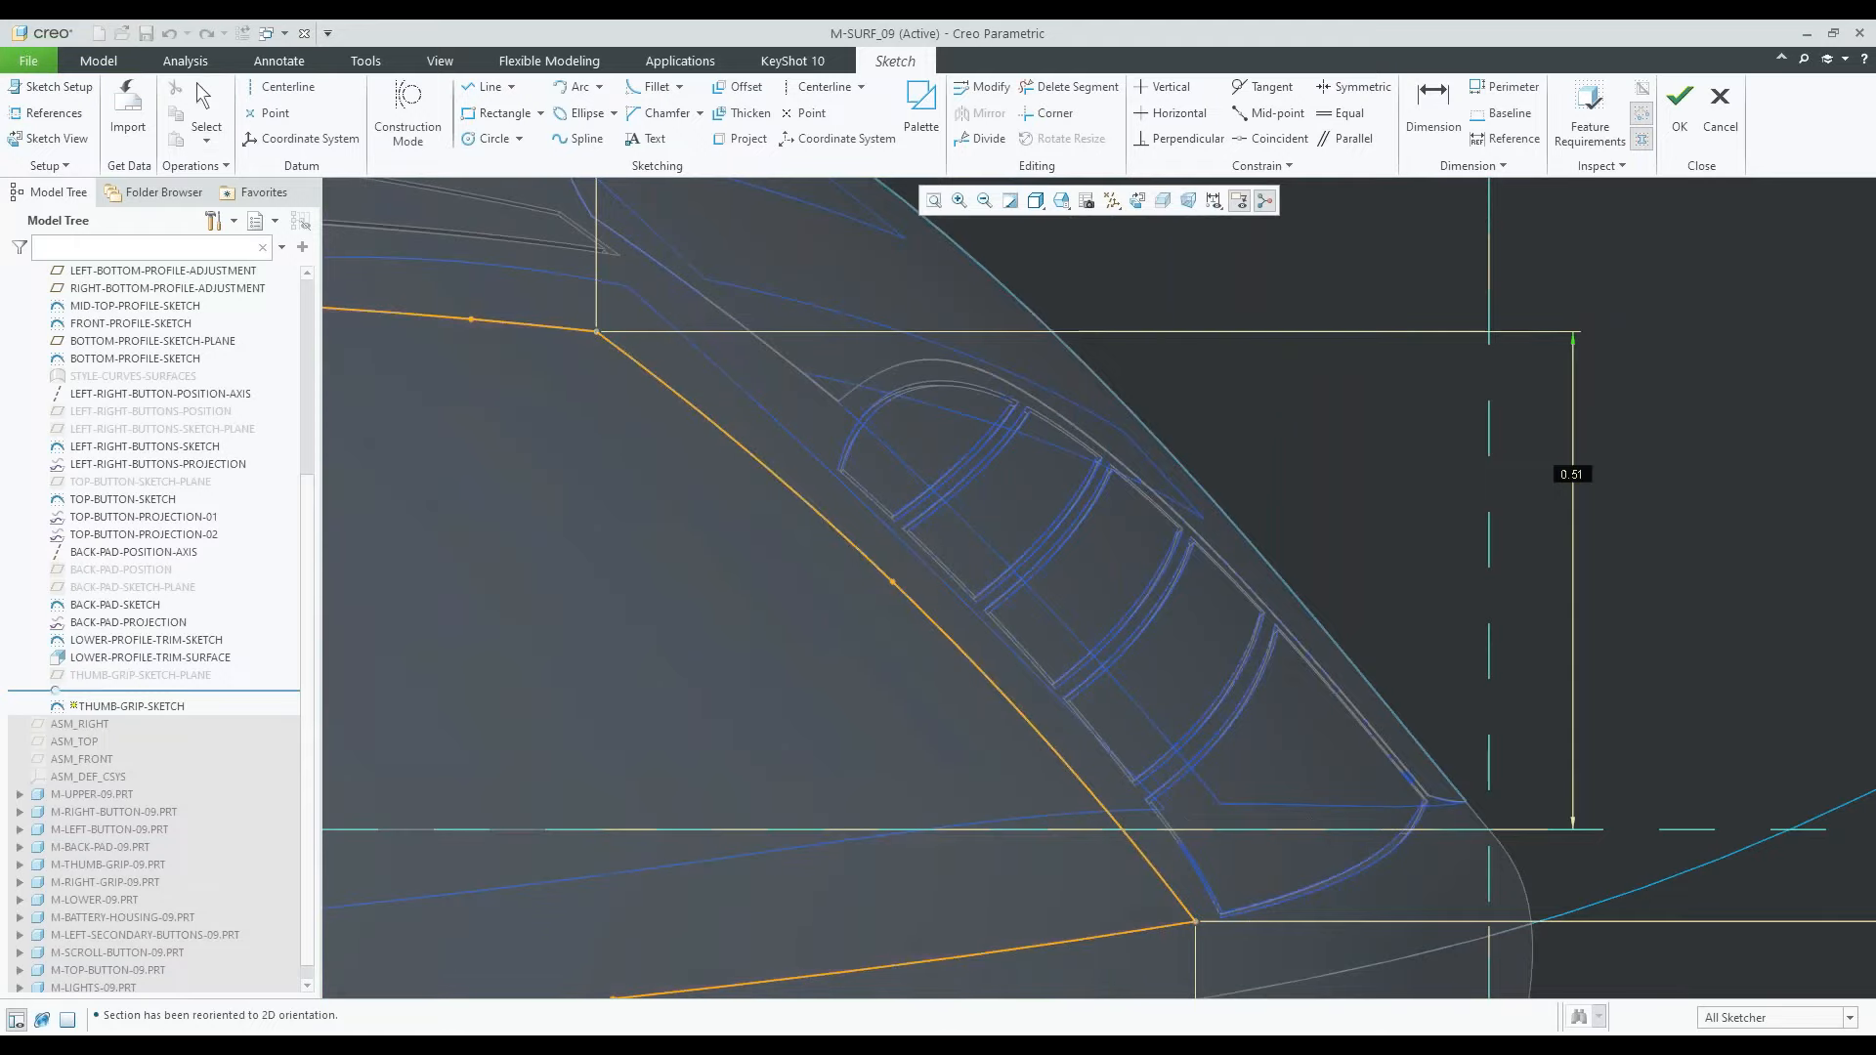
{"action": "scroll", "coordinate": [1196, 743], "scroll_direction": "up", "scroll_amount": 5}
{"action": "scroll", "coordinate": [1196, 742], "scroll_direction": "up", "scroll_amount": 4}
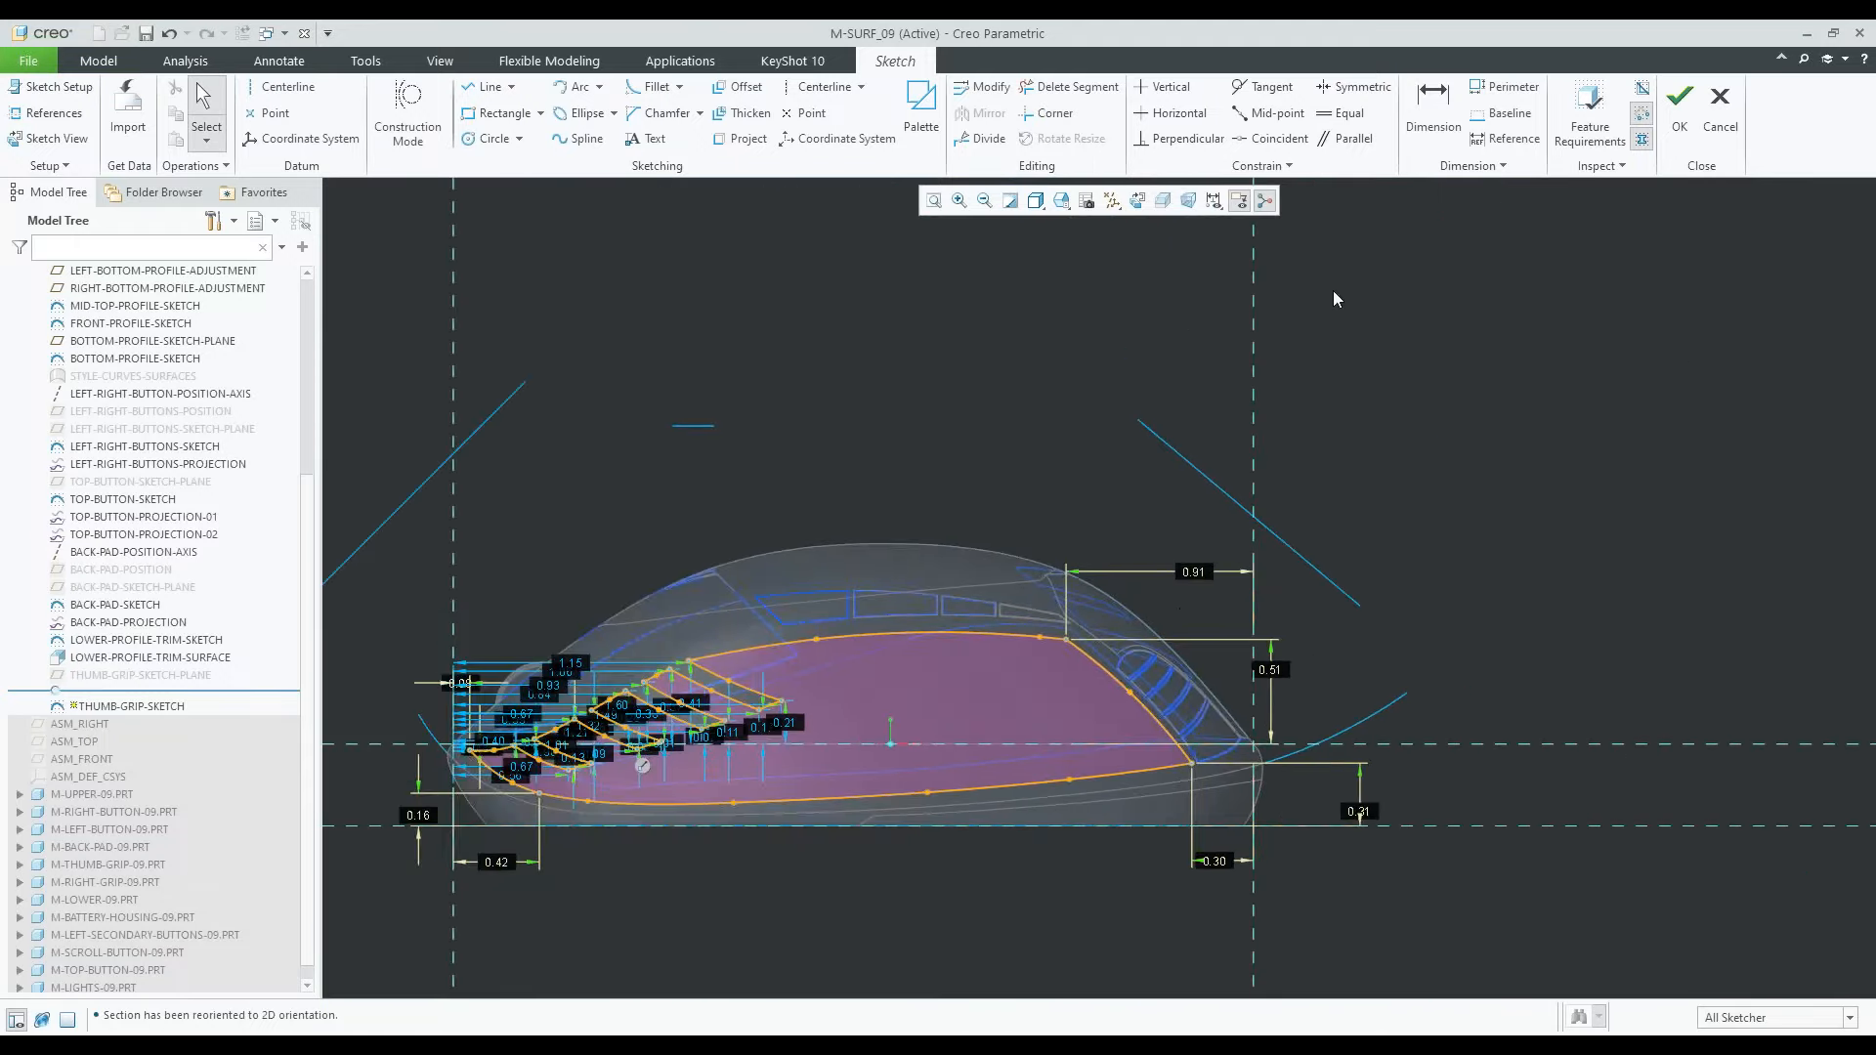
{"action": "left_click", "coordinate": [1680, 113]}
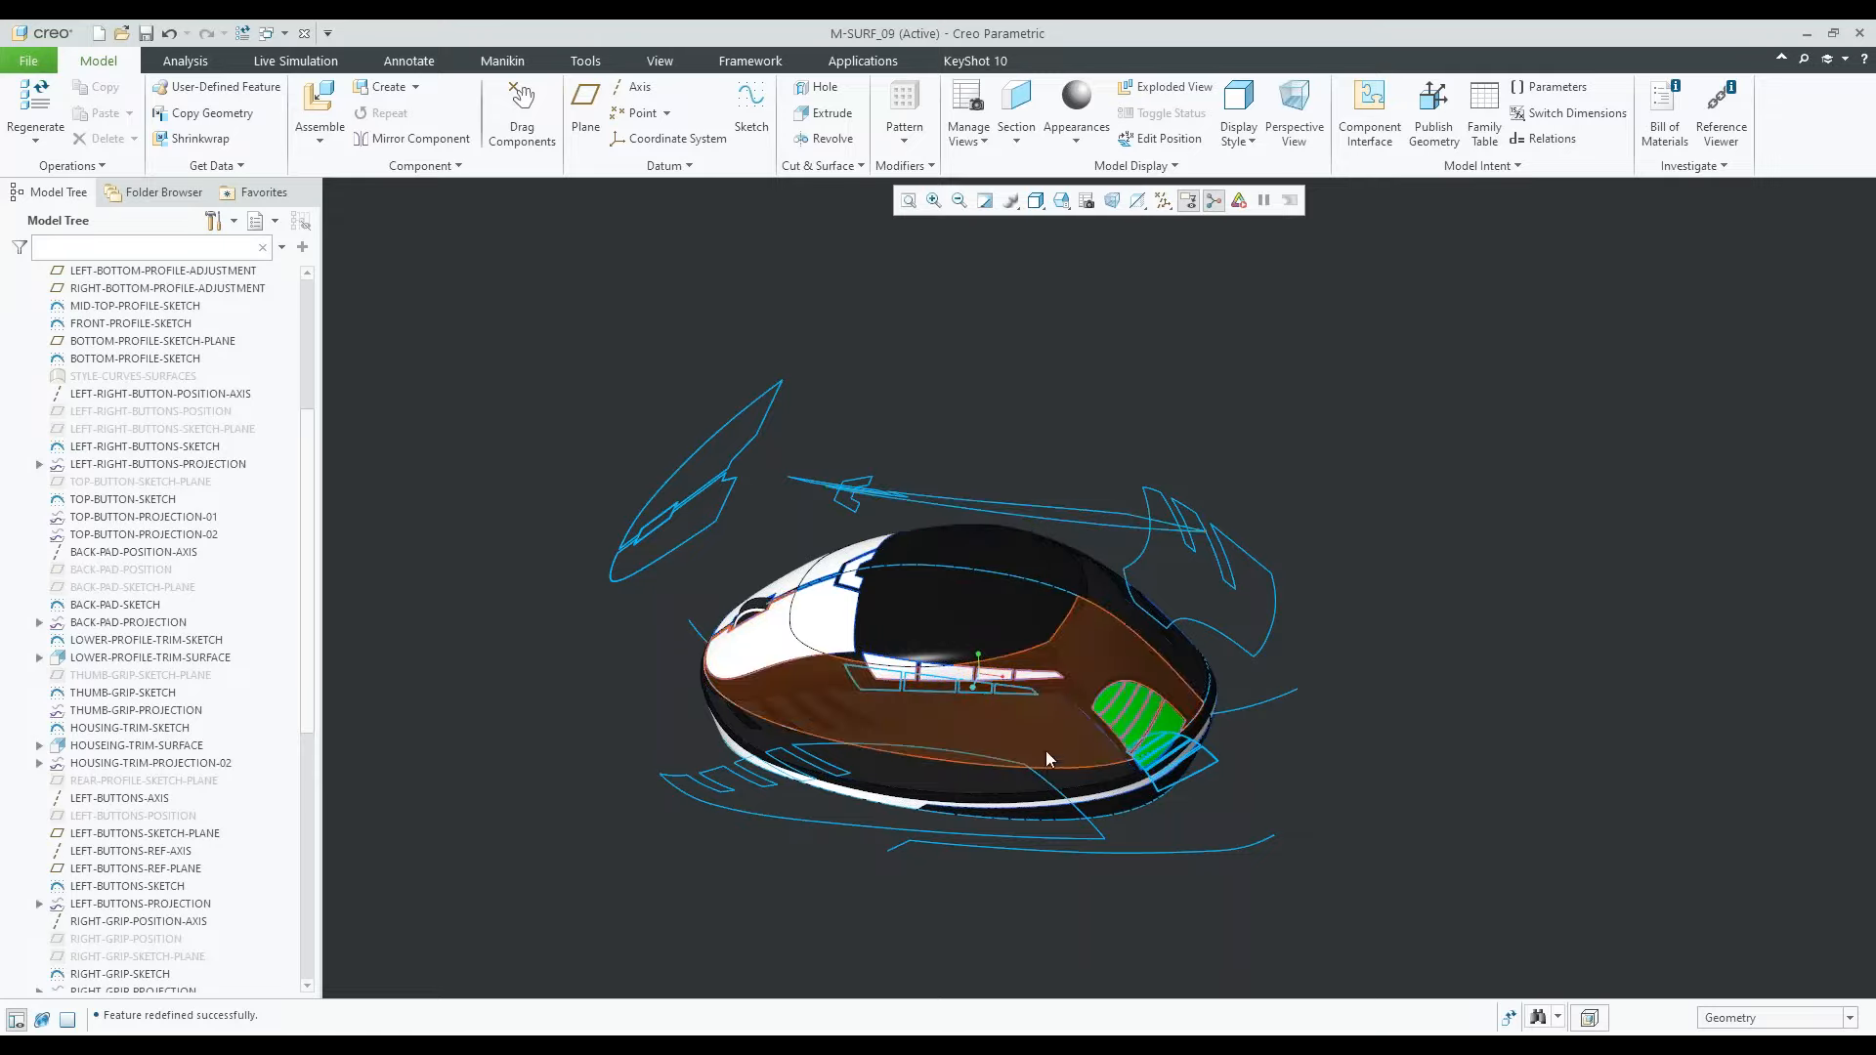
{"action": "scroll", "coordinate": [1042, 763], "scroll_direction": "down", "scroll_amount": 3}
{"action": "middle_click_drag", "start_coordinate": [1042, 763], "coordinate": [1063, 583]}
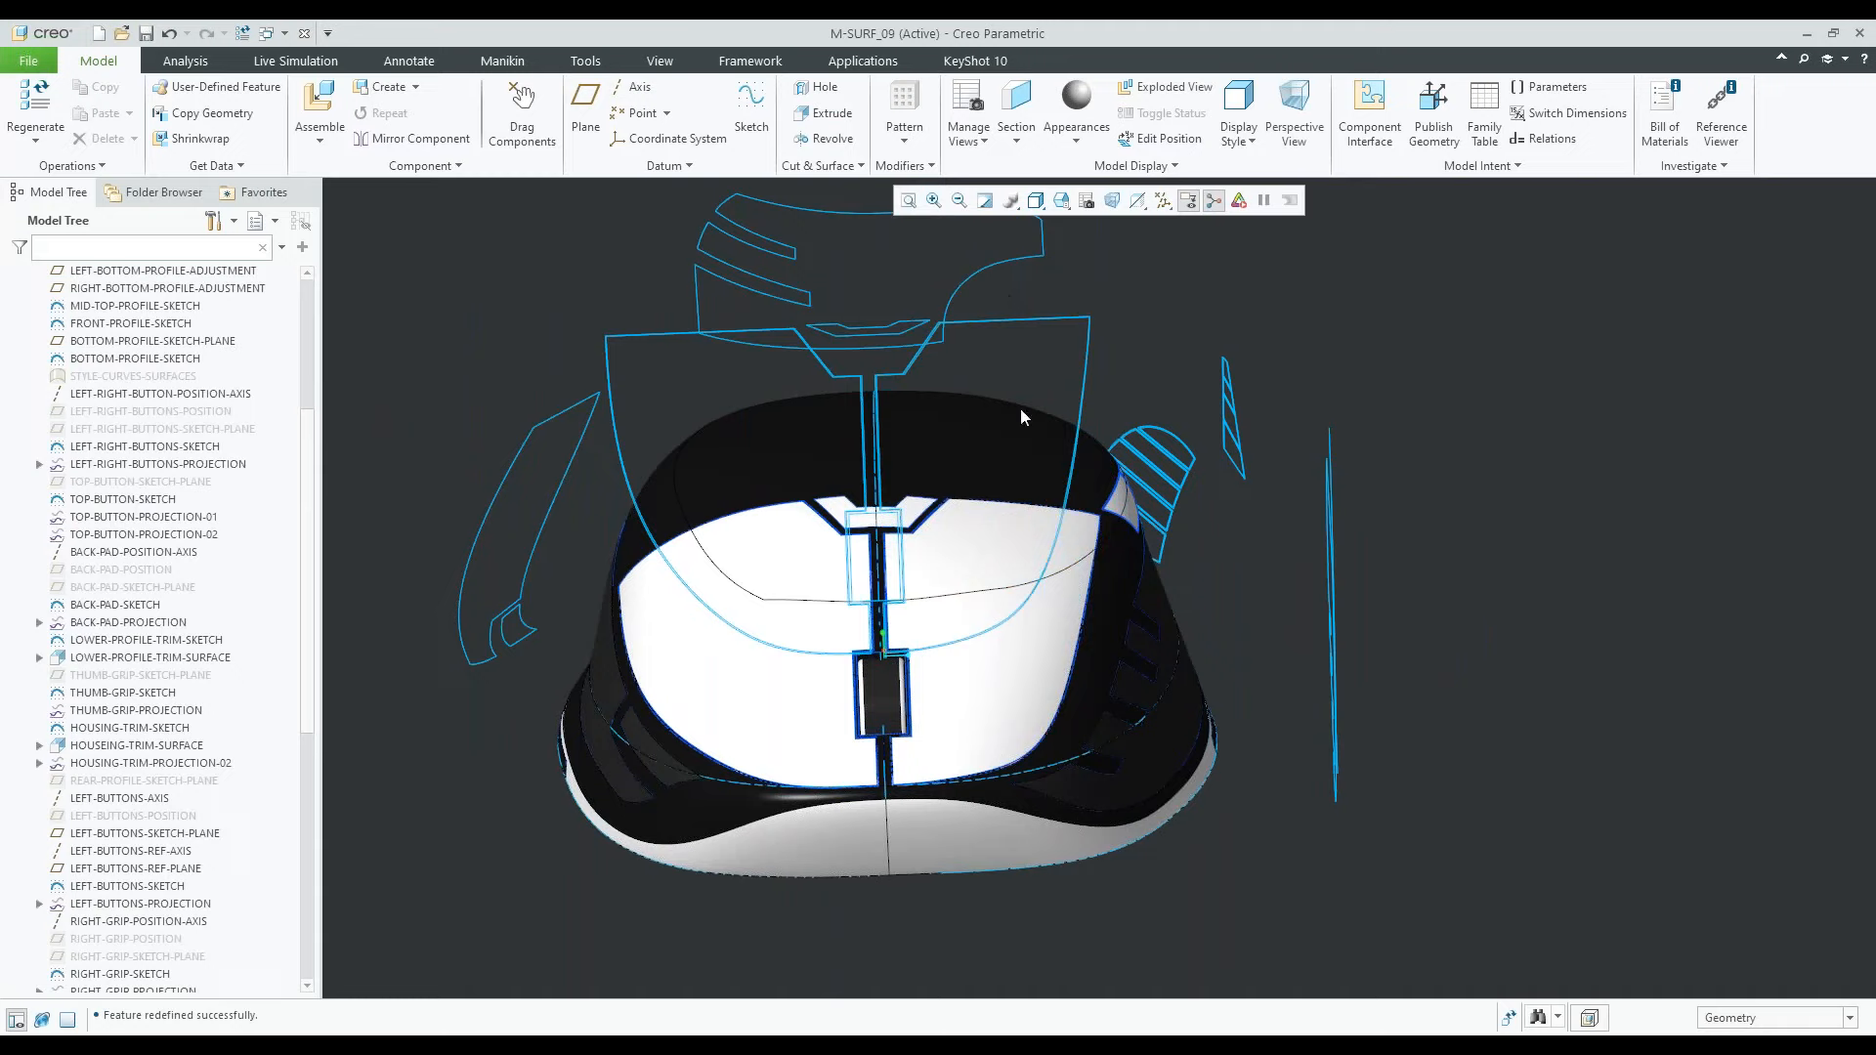
{"action": "scroll", "coordinate": [1048, 576], "scroll_direction": "down", "scroll_amount": 2}
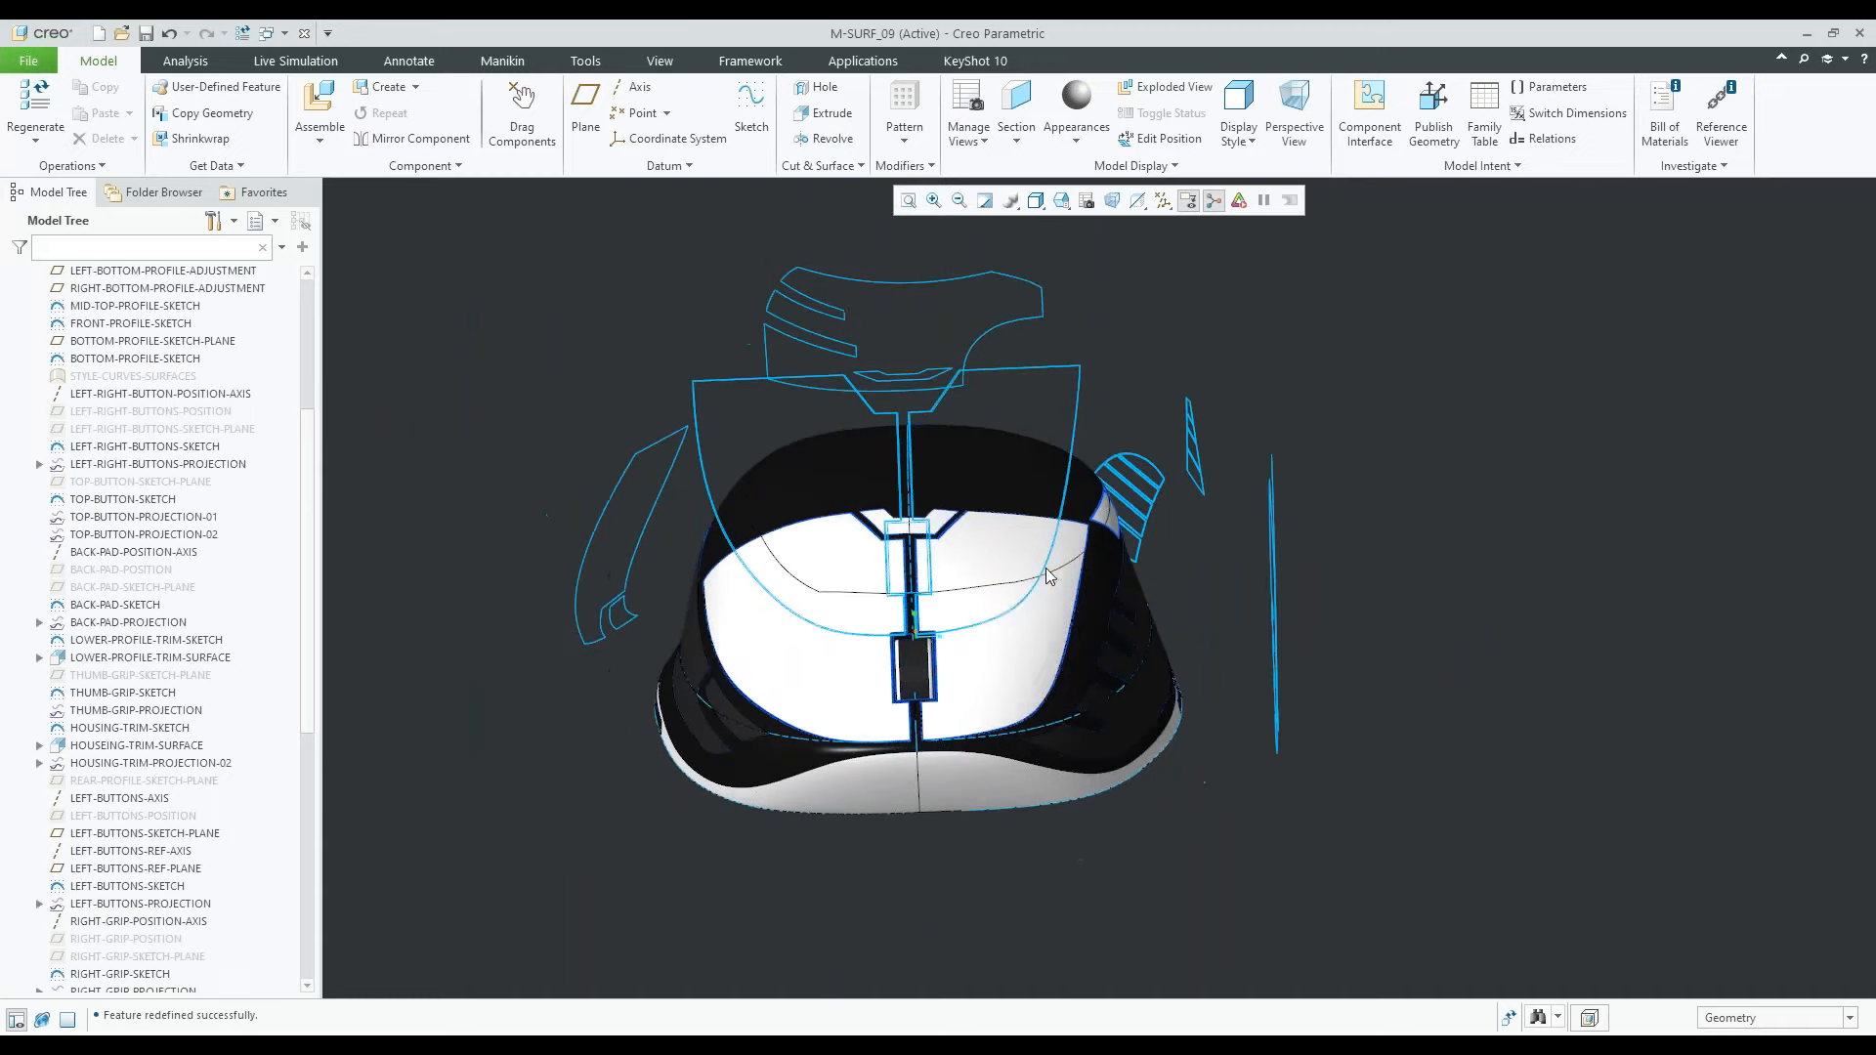
Edit LEFT-RIGHT-BUTTONS-SKETCH facing the sketch plane and move an upper point of the 0.58-wide button's outer side spline slightly outward
{"action": "left_click", "coordinate": [1082, 387]}
{"action": "left_click", "coordinate": [1117, 271]}
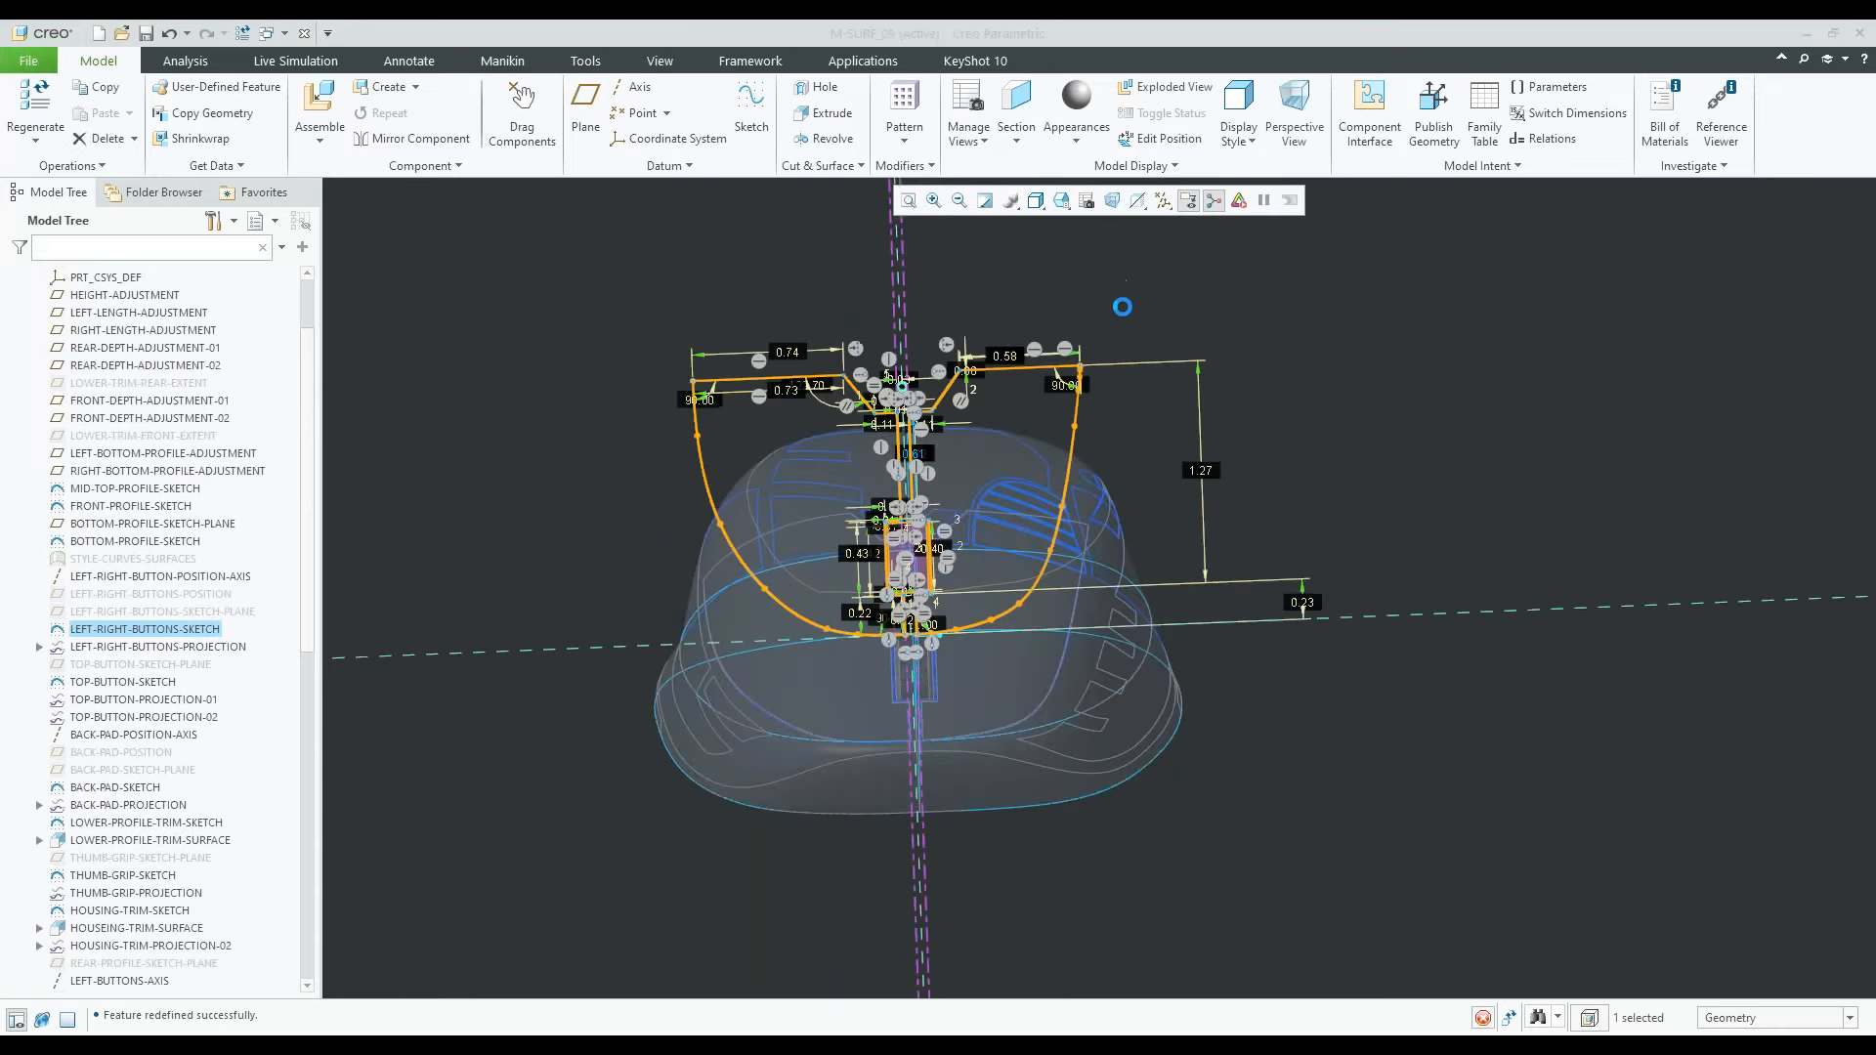
{"action": "left_click", "coordinate": [1137, 202]}
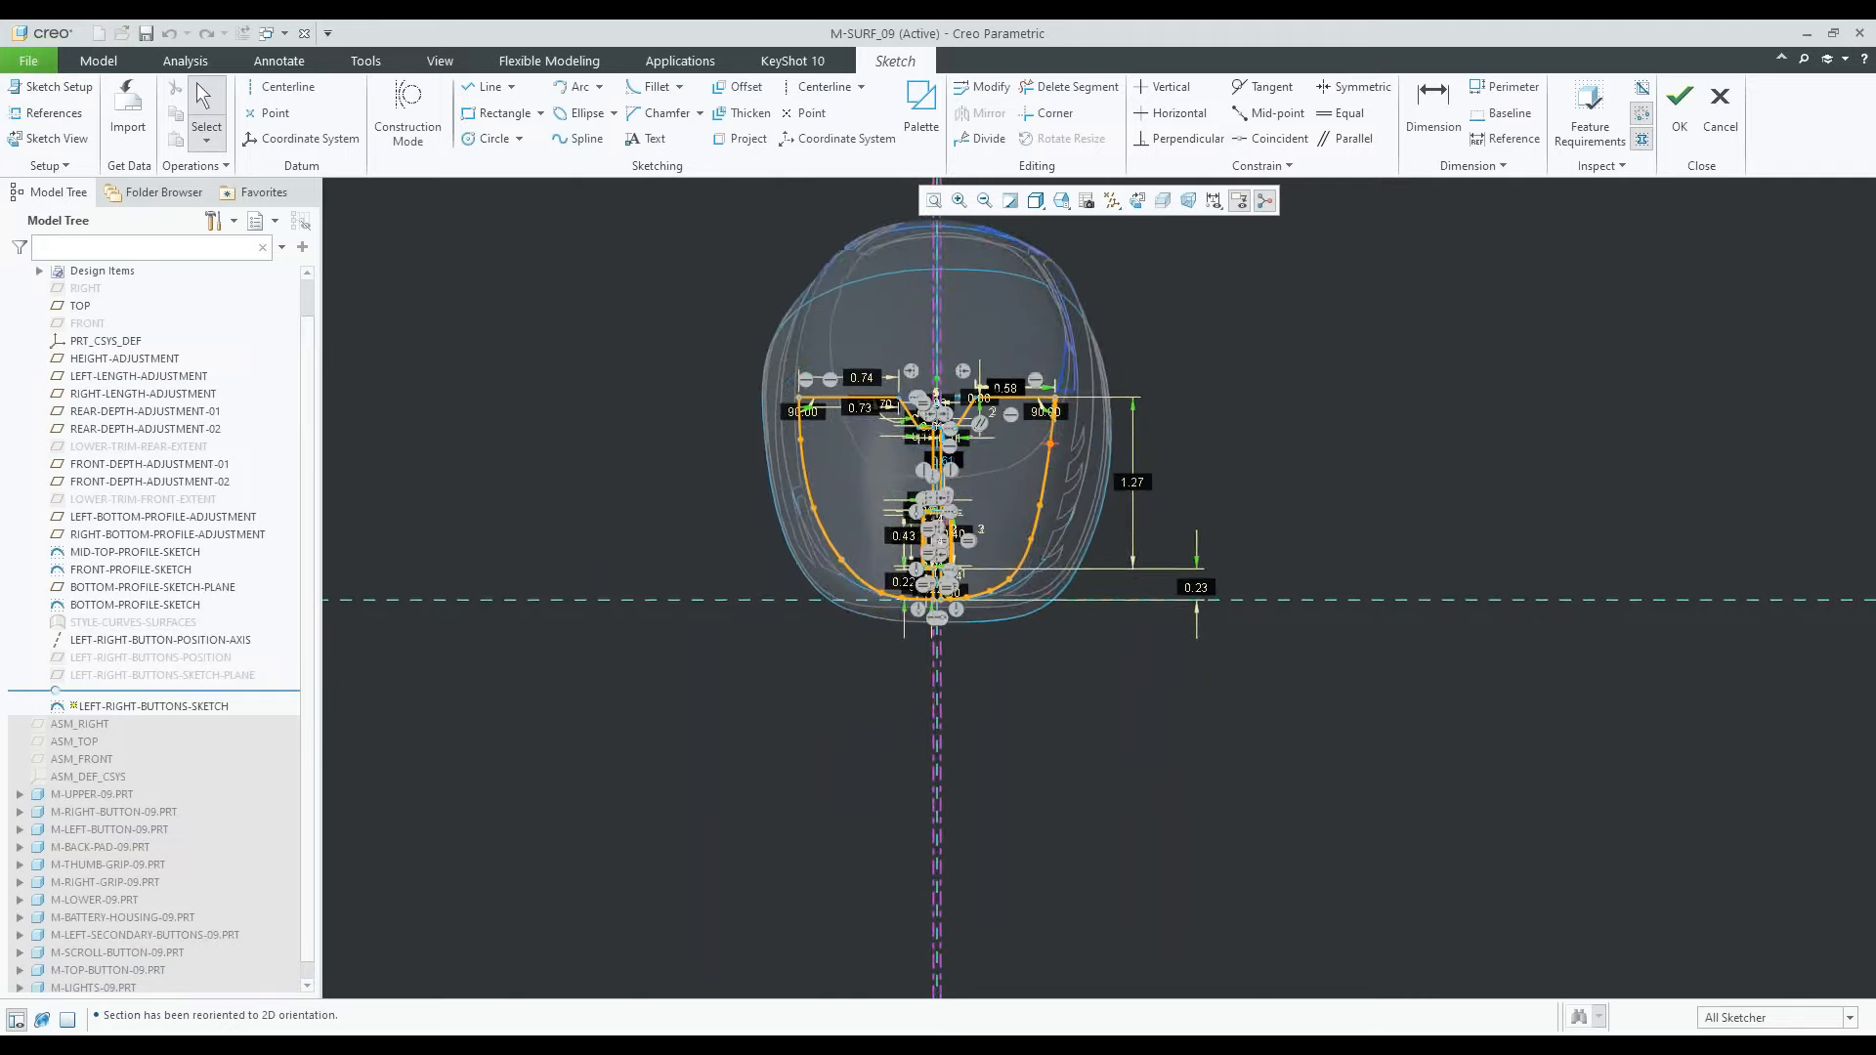
{"action": "scroll", "coordinate": [1050, 446], "scroll_direction": "up", "scroll_amount": 5}
{"action": "scroll", "coordinate": [1047, 438], "scroll_direction": "up", "scroll_amount": 6}
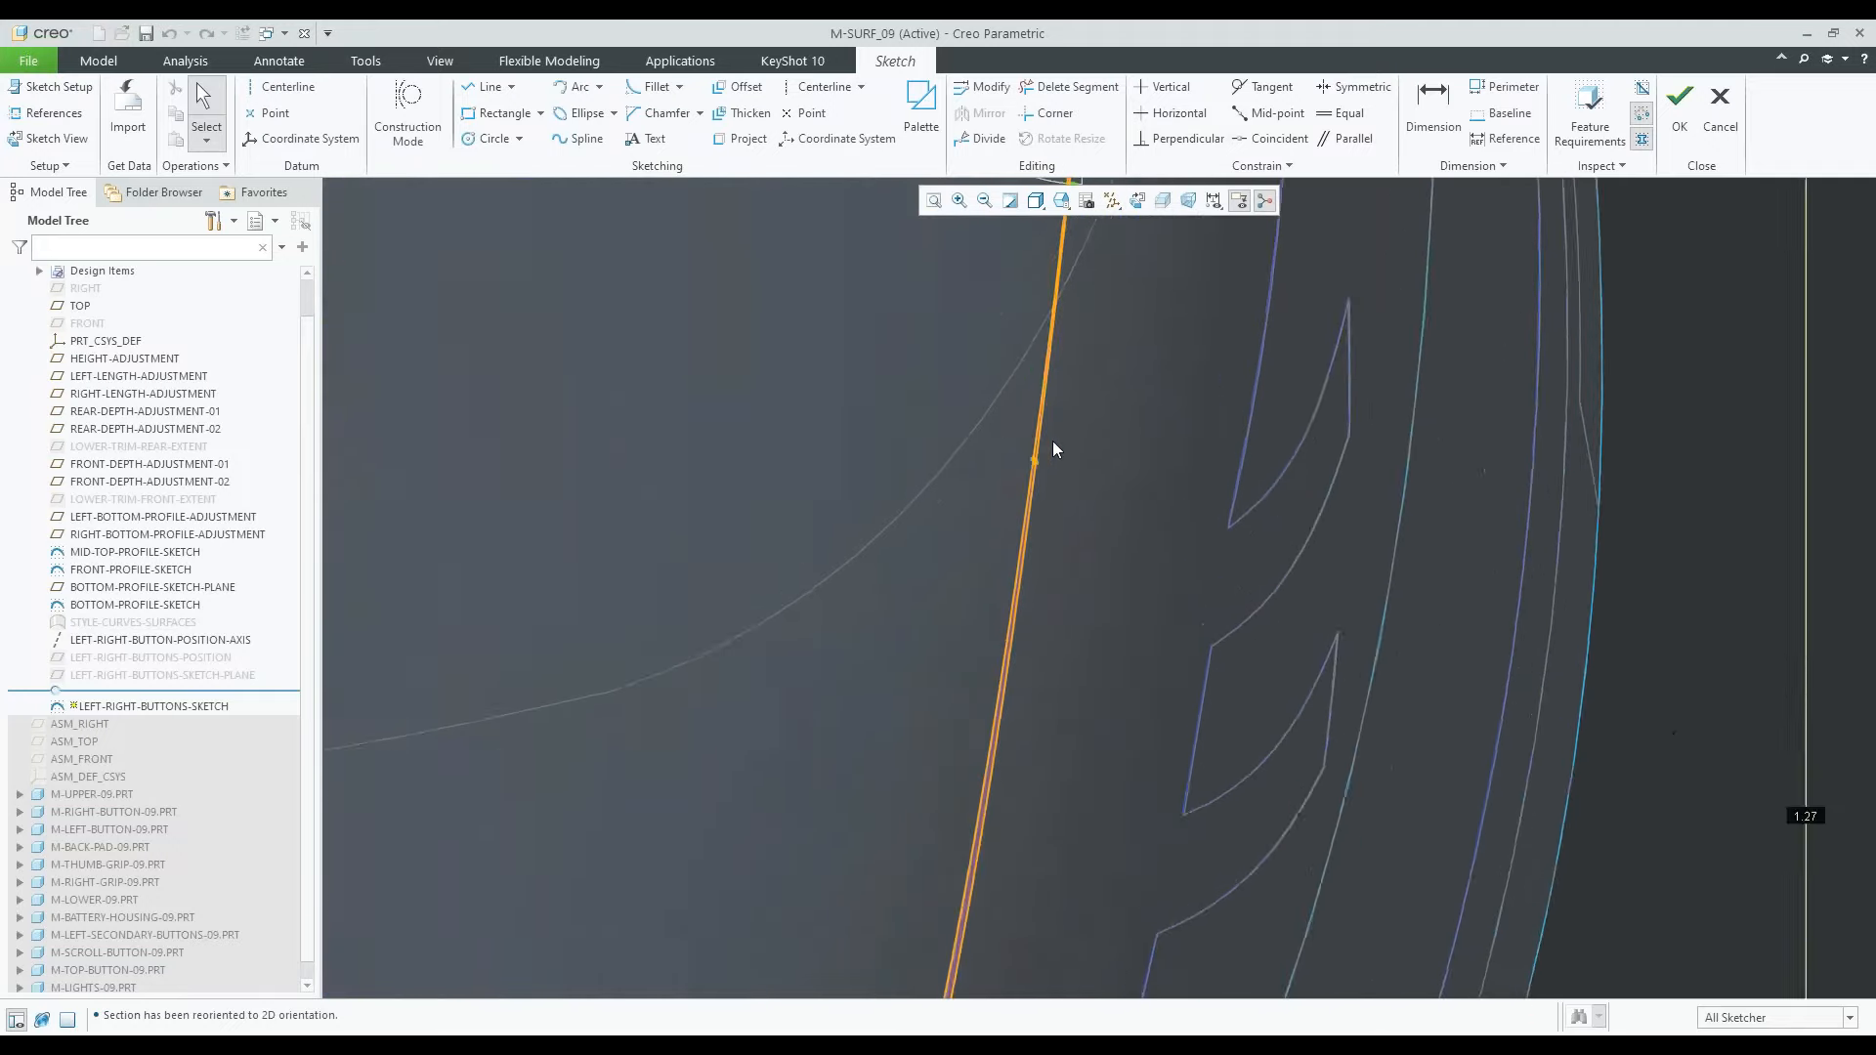
{"action": "scroll", "coordinate": [1057, 466], "scroll_direction": "down", "scroll_amount": 6}
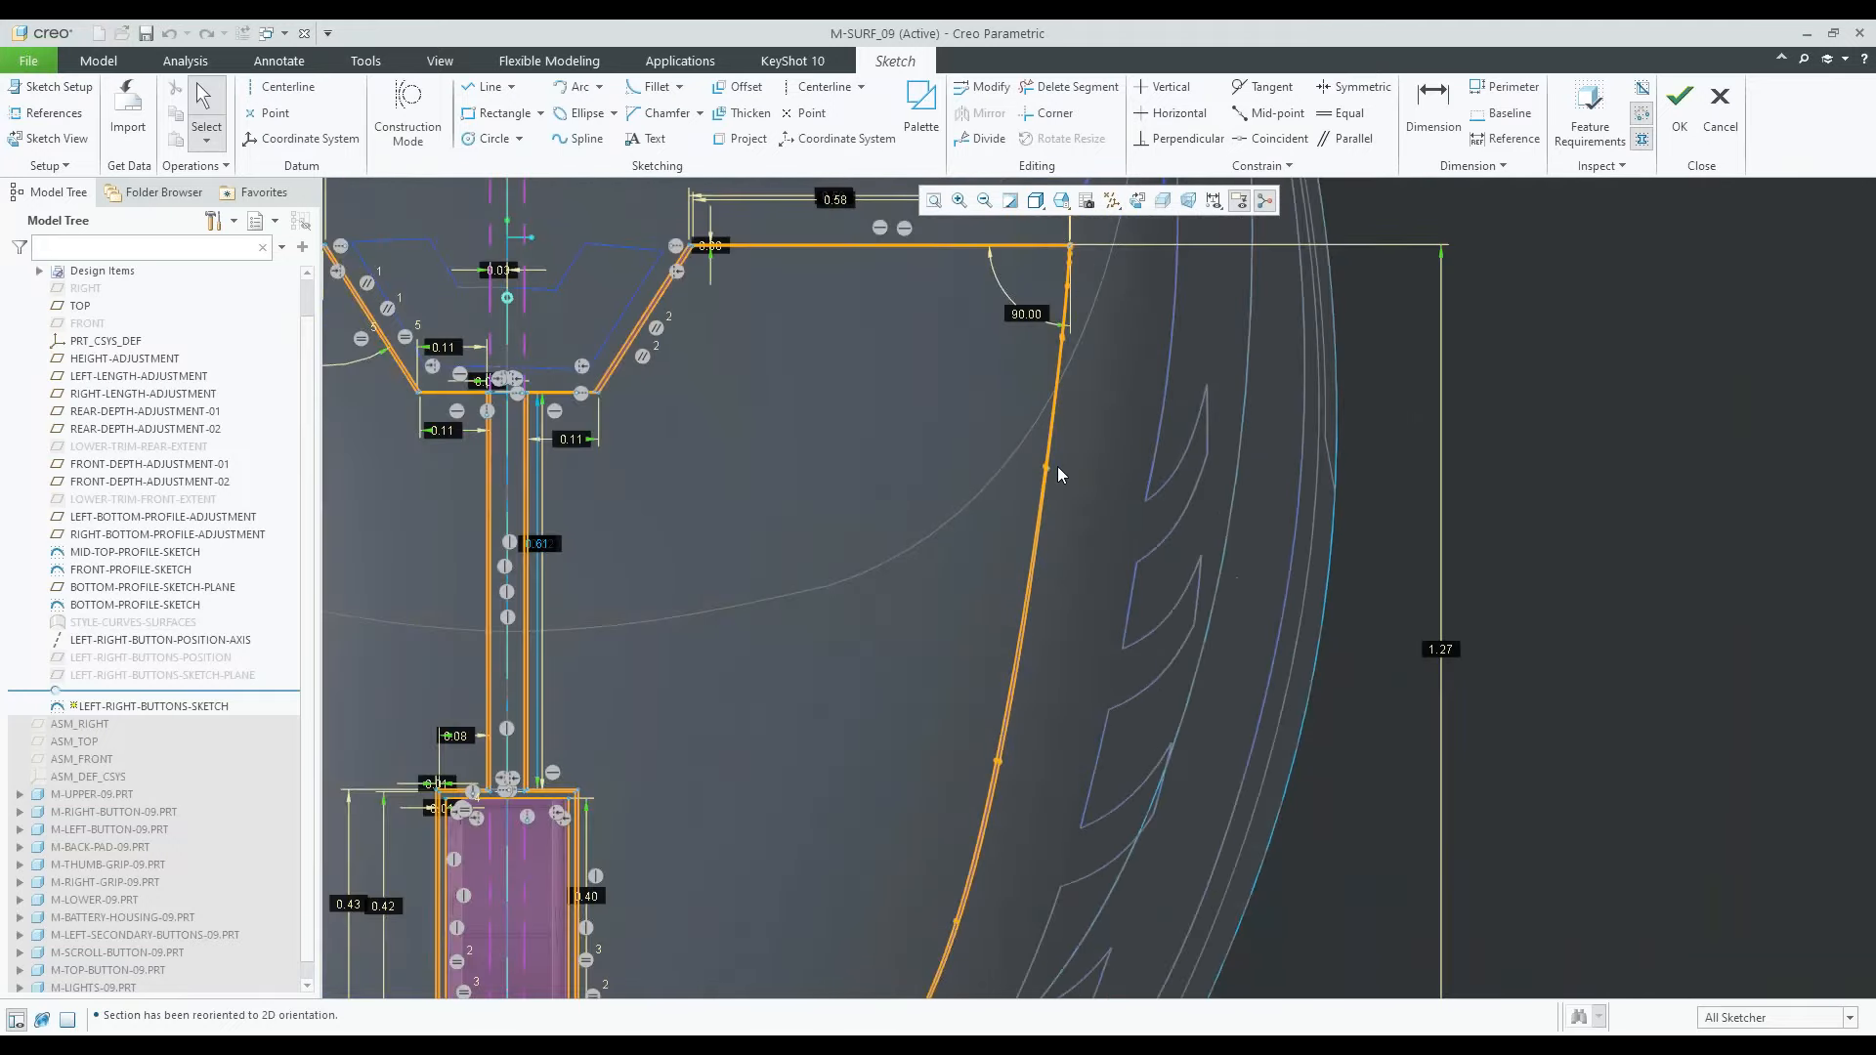
{"action": "scroll", "coordinate": [1057, 449], "scroll_direction": "down", "scroll_amount": 3}
{"action": "scroll", "coordinate": [1059, 456], "scroll_direction": "up", "scroll_amount": 2}
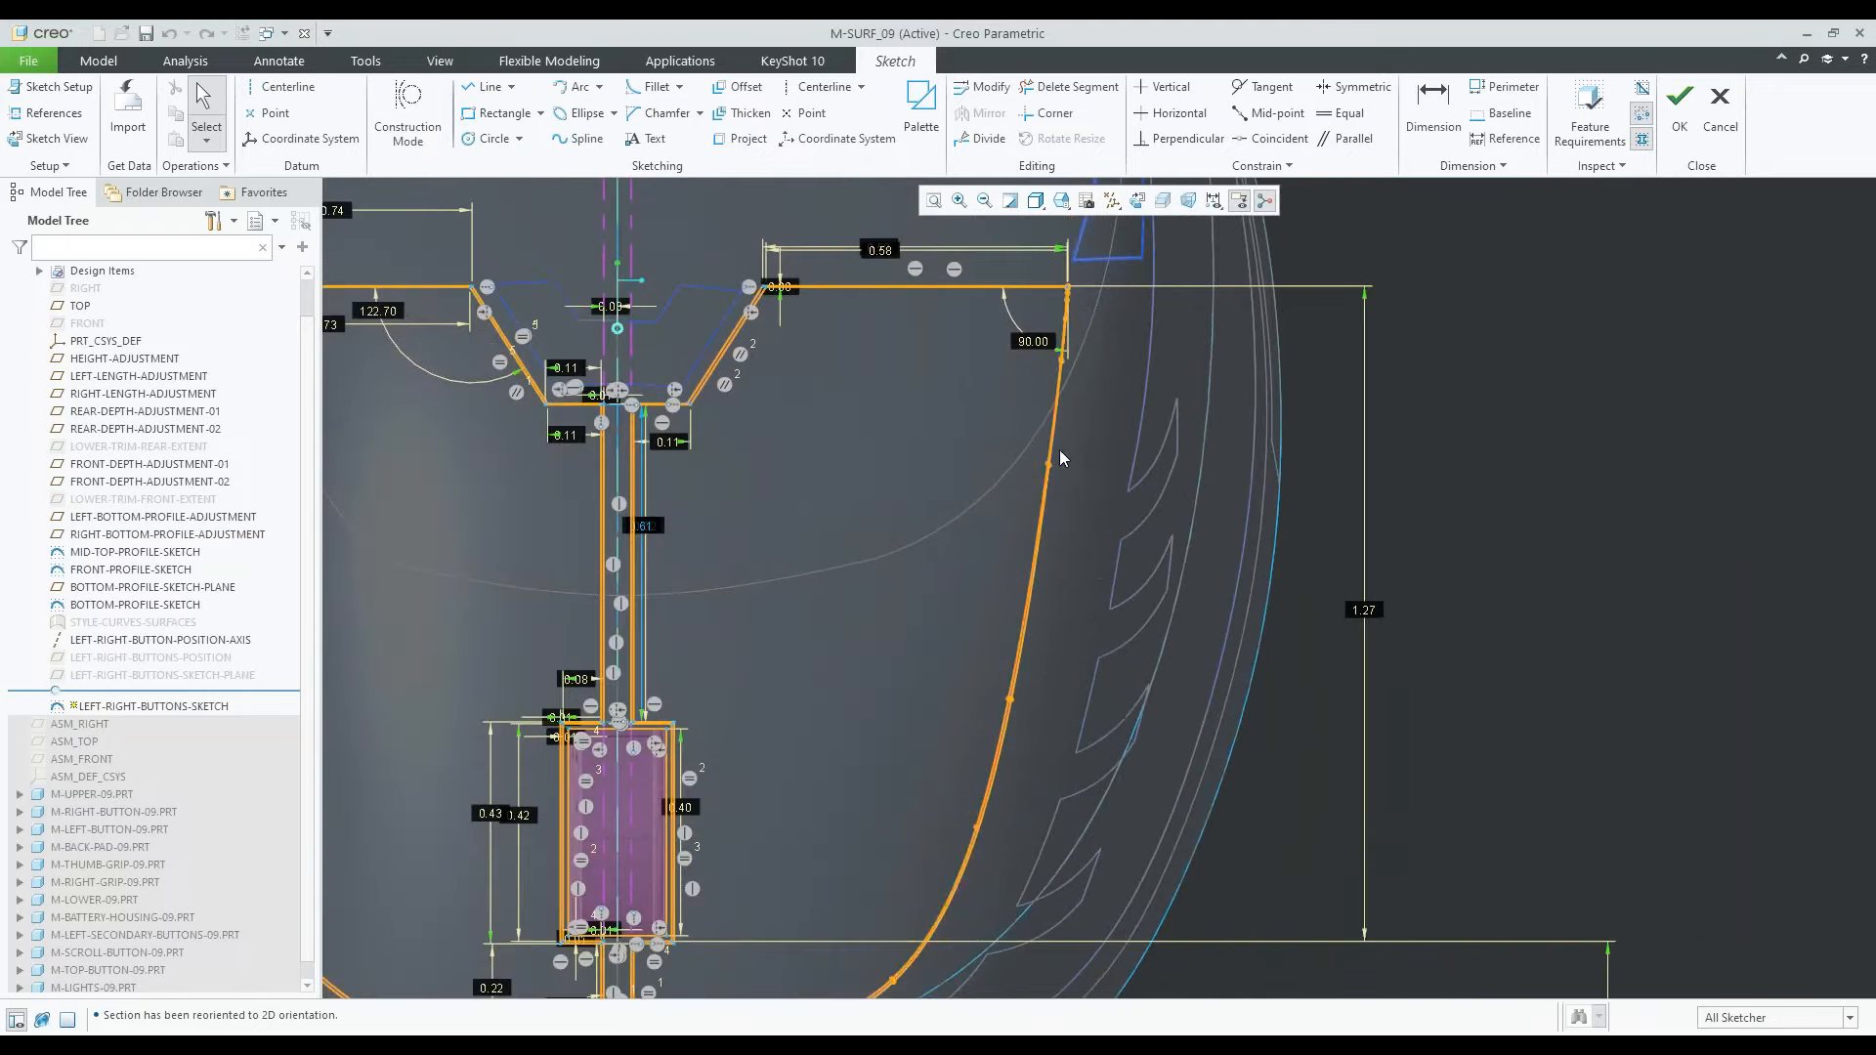
{"action": "scroll", "coordinate": [1062, 375], "scroll_direction": "up", "scroll_amount": 4}
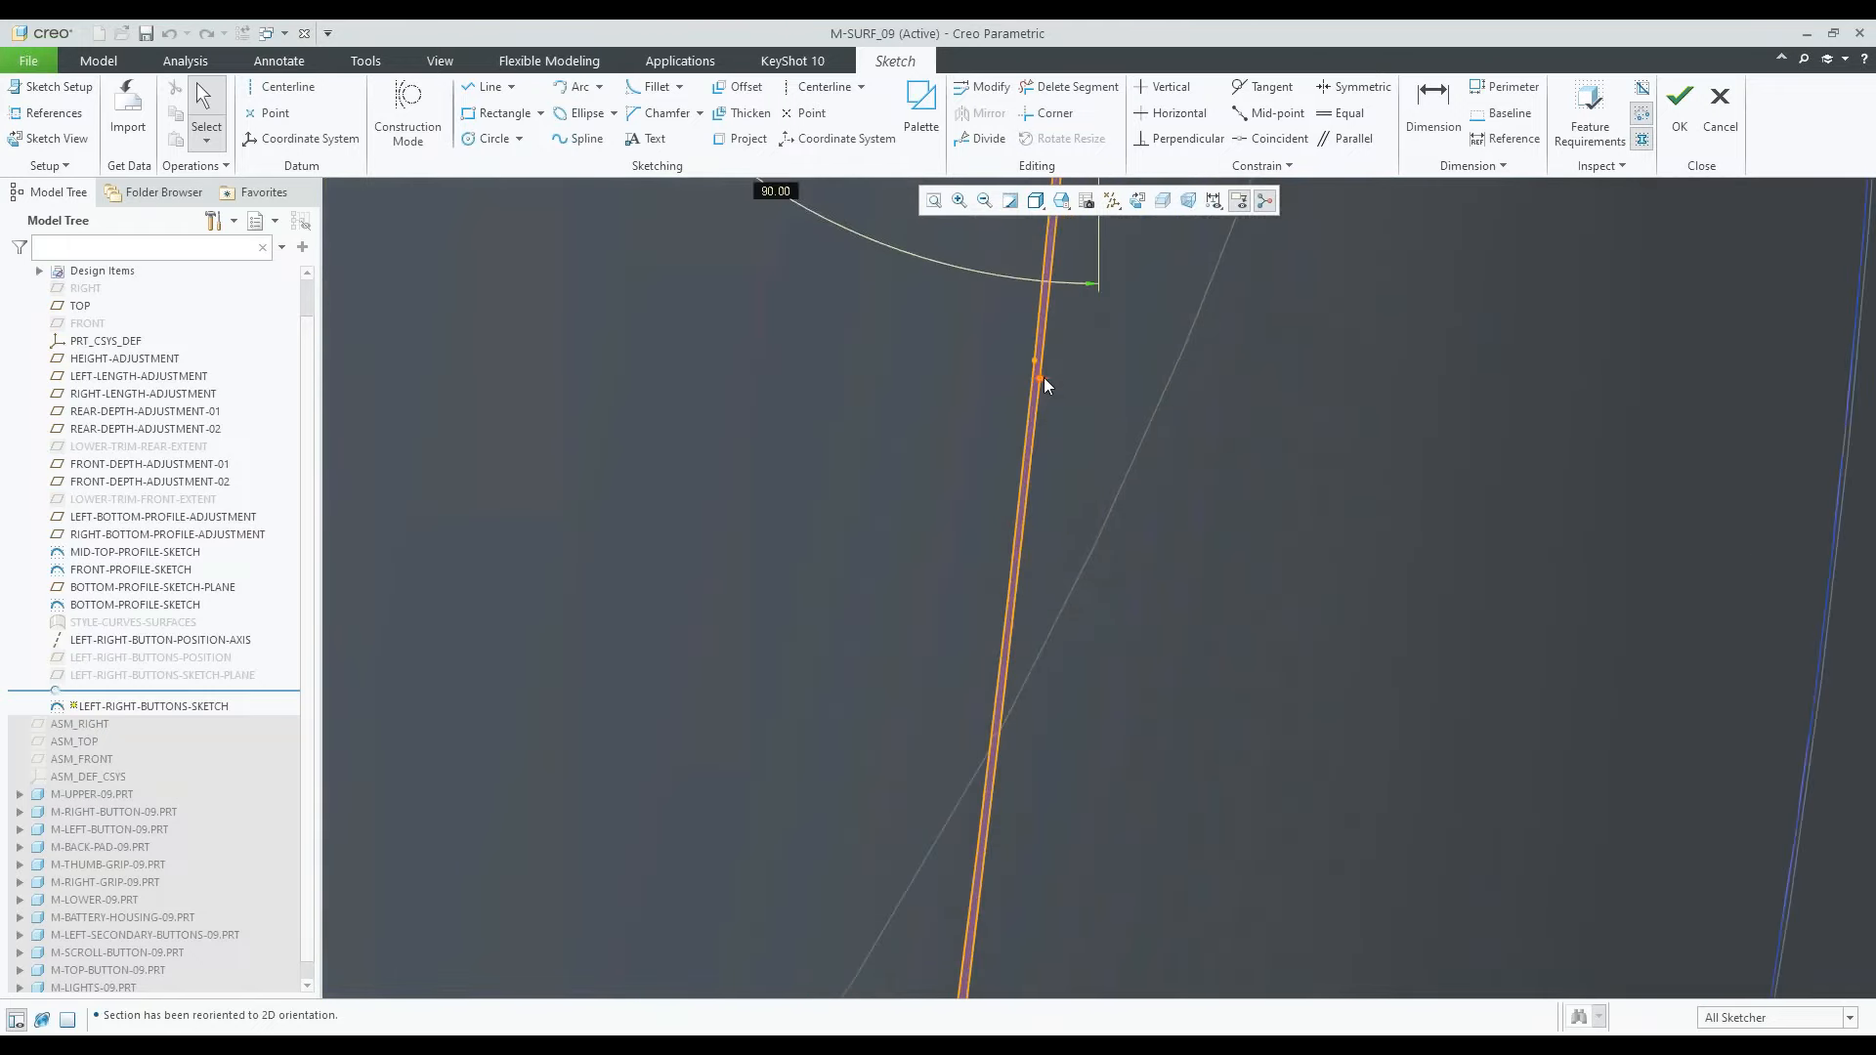
{"action": "scroll", "coordinate": [1114, 393], "scroll_direction": "down", "scroll_amount": 5}
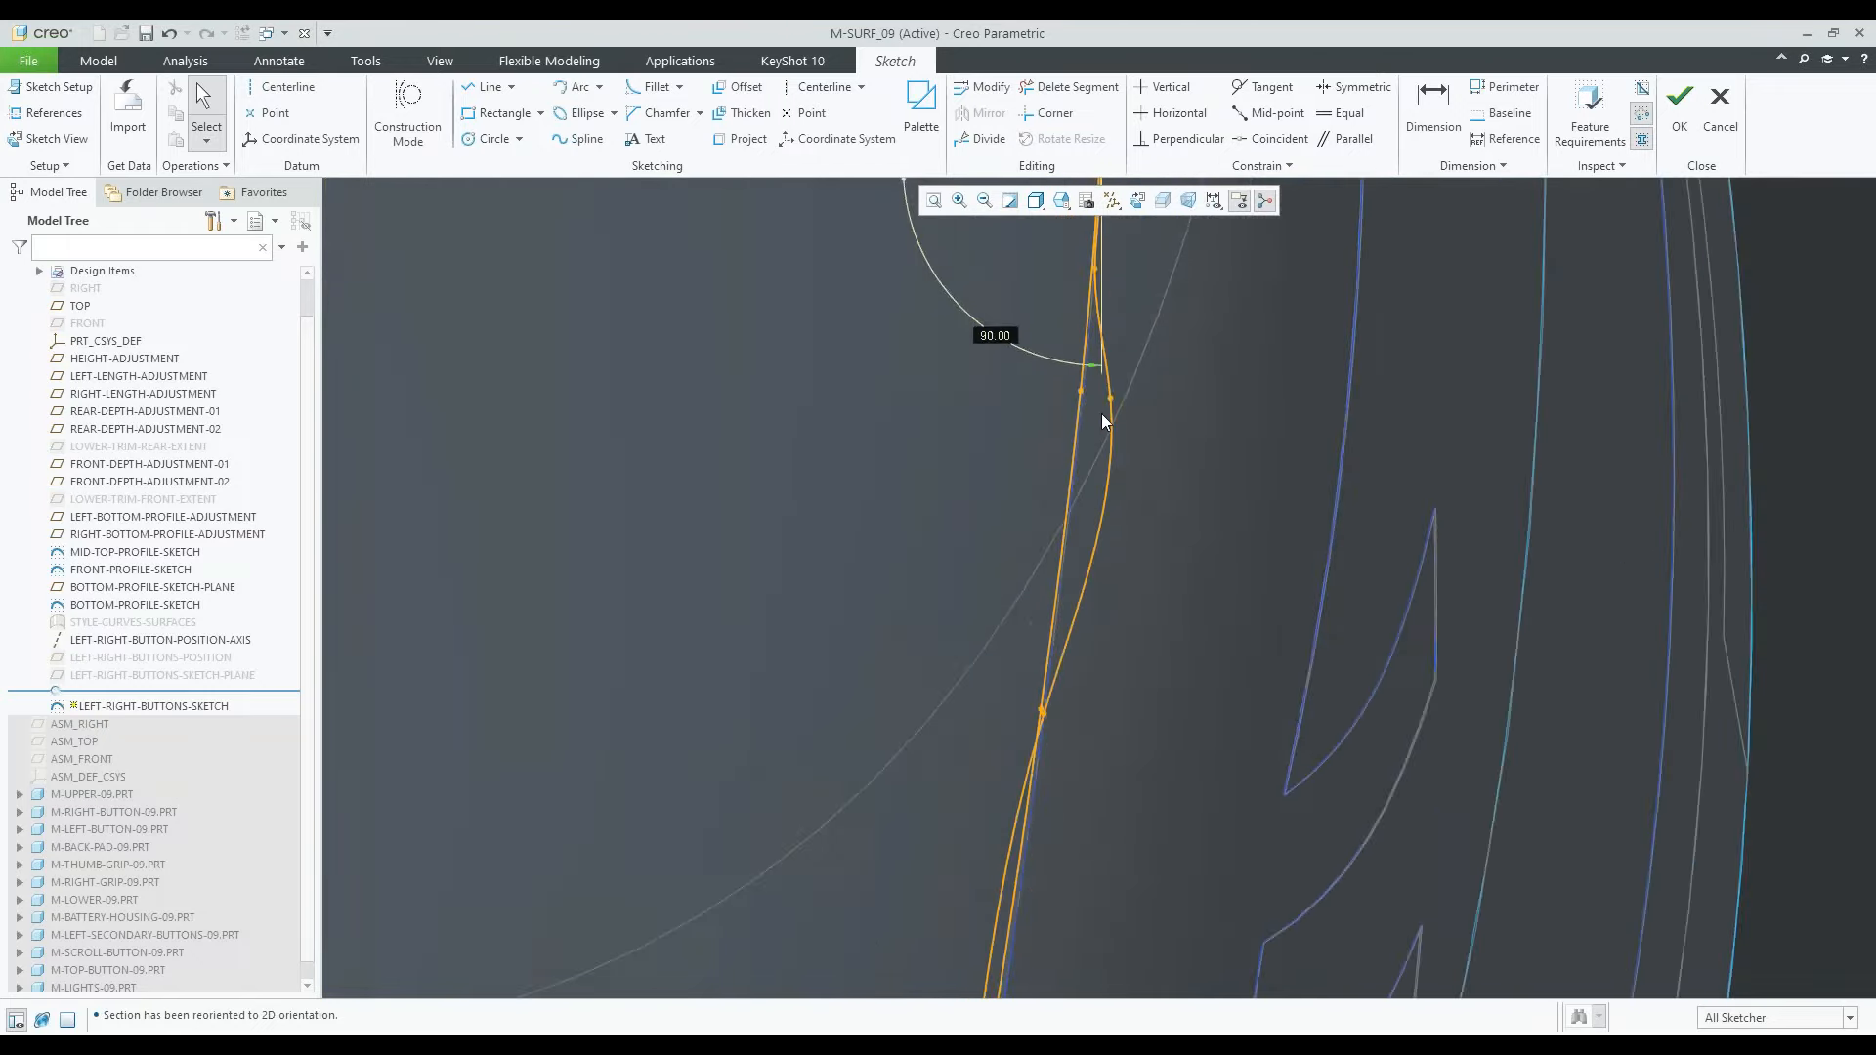